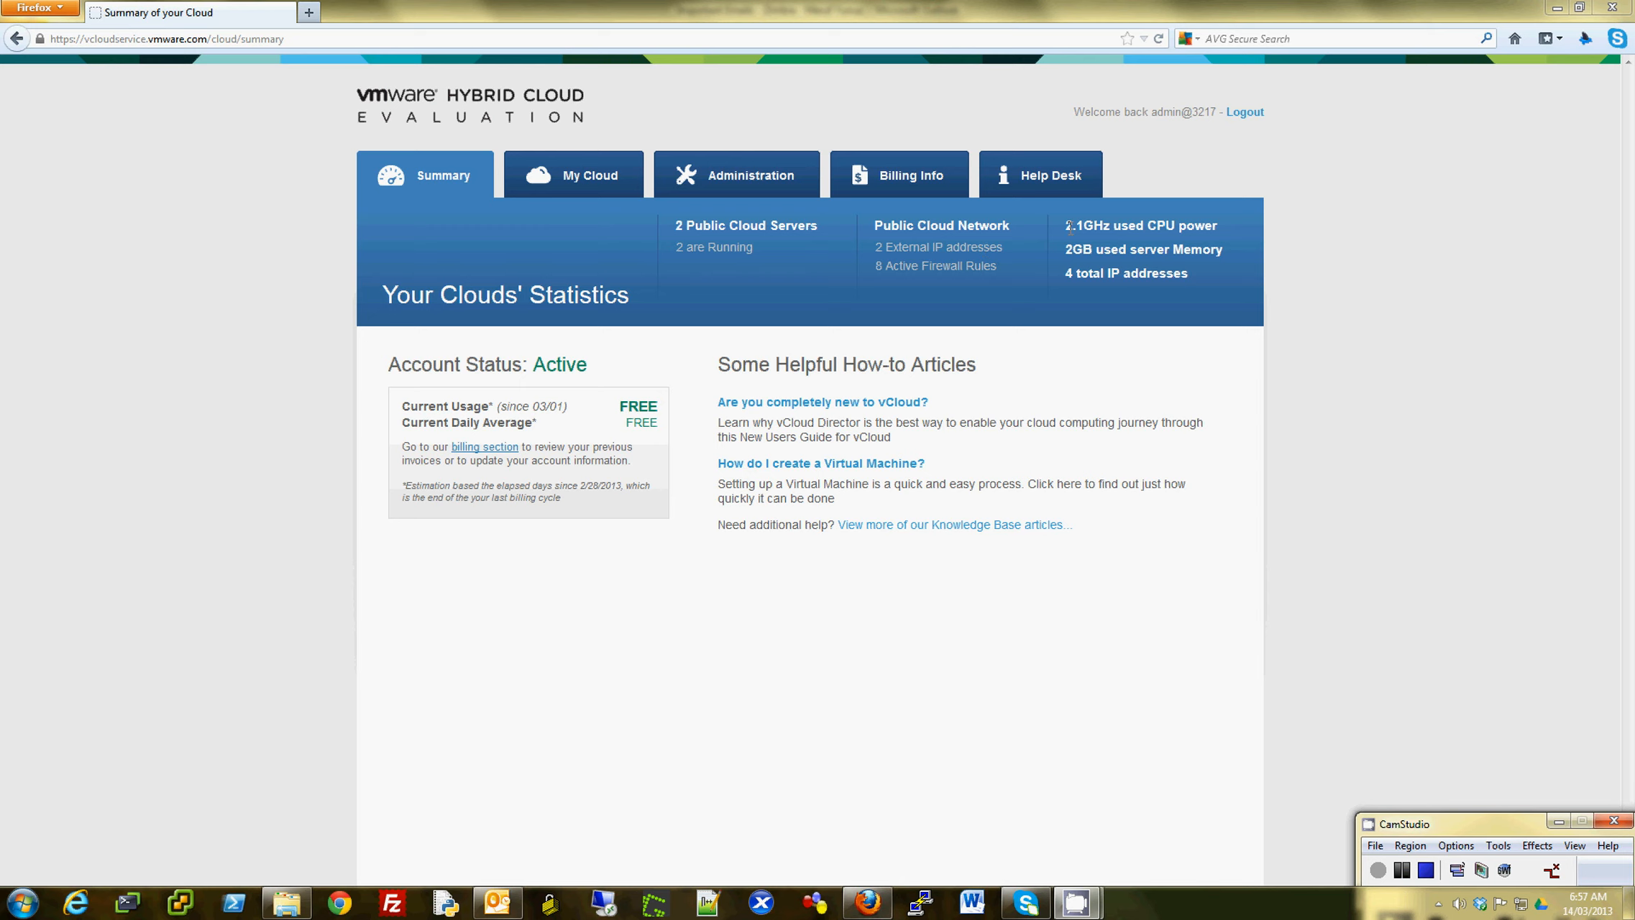
- Highlight the CPU and memory usage figures, then go to the My Cloud servers list
mouse_move(1066, 225)
mouse_down()
mouse_move(1226, 230)
mouse_move(1054, 249)
mouse_up()
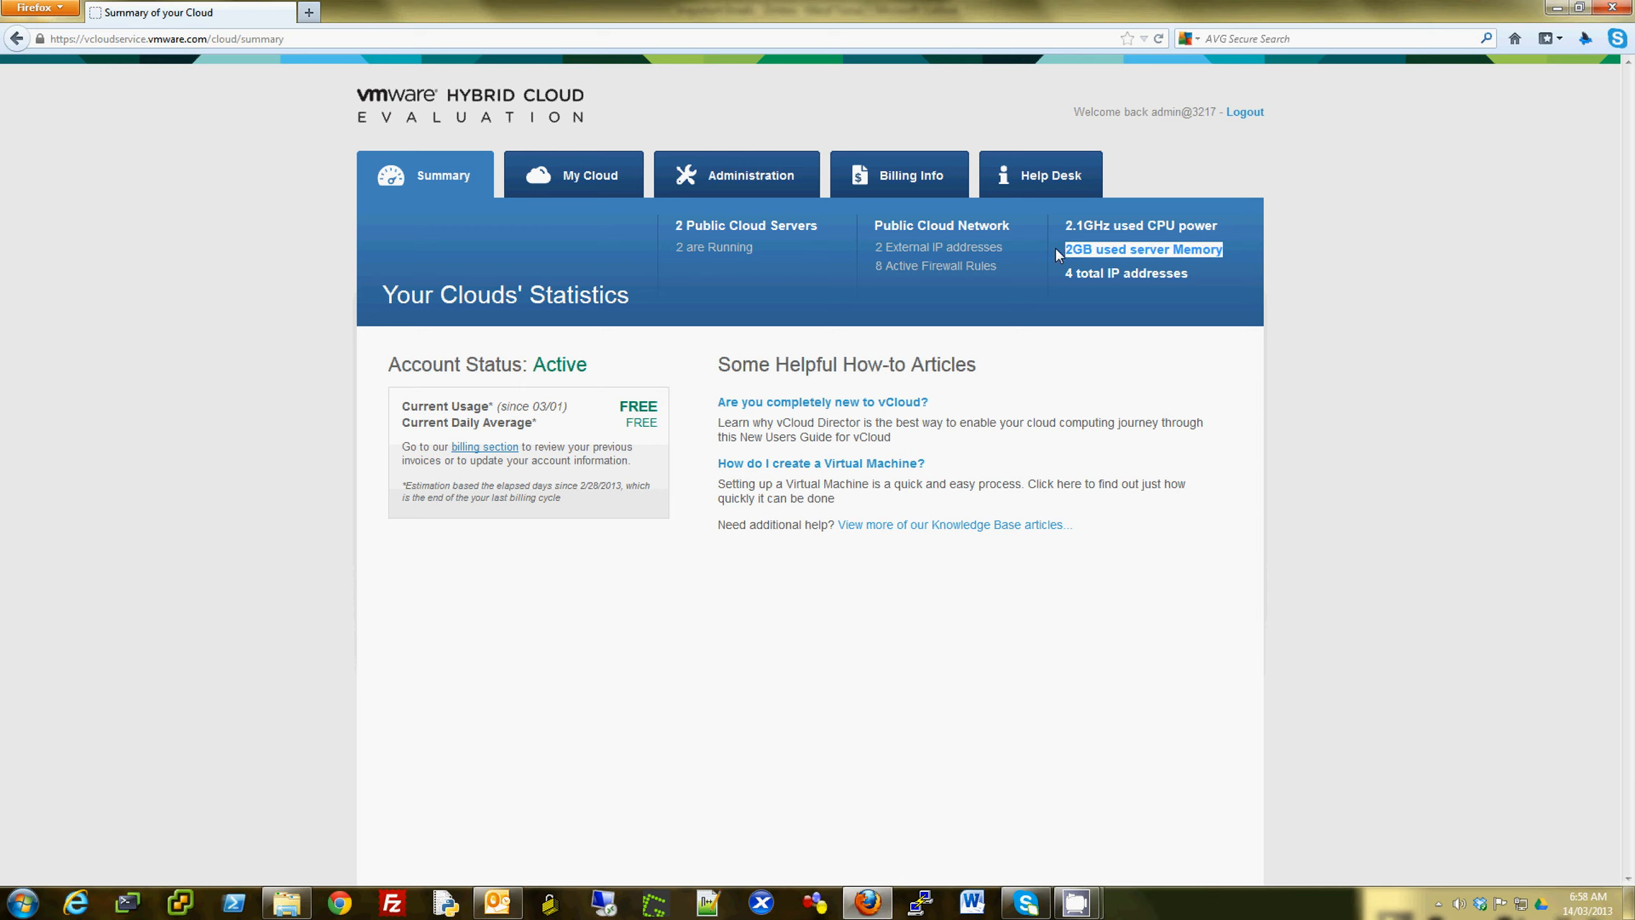
click(1098, 299)
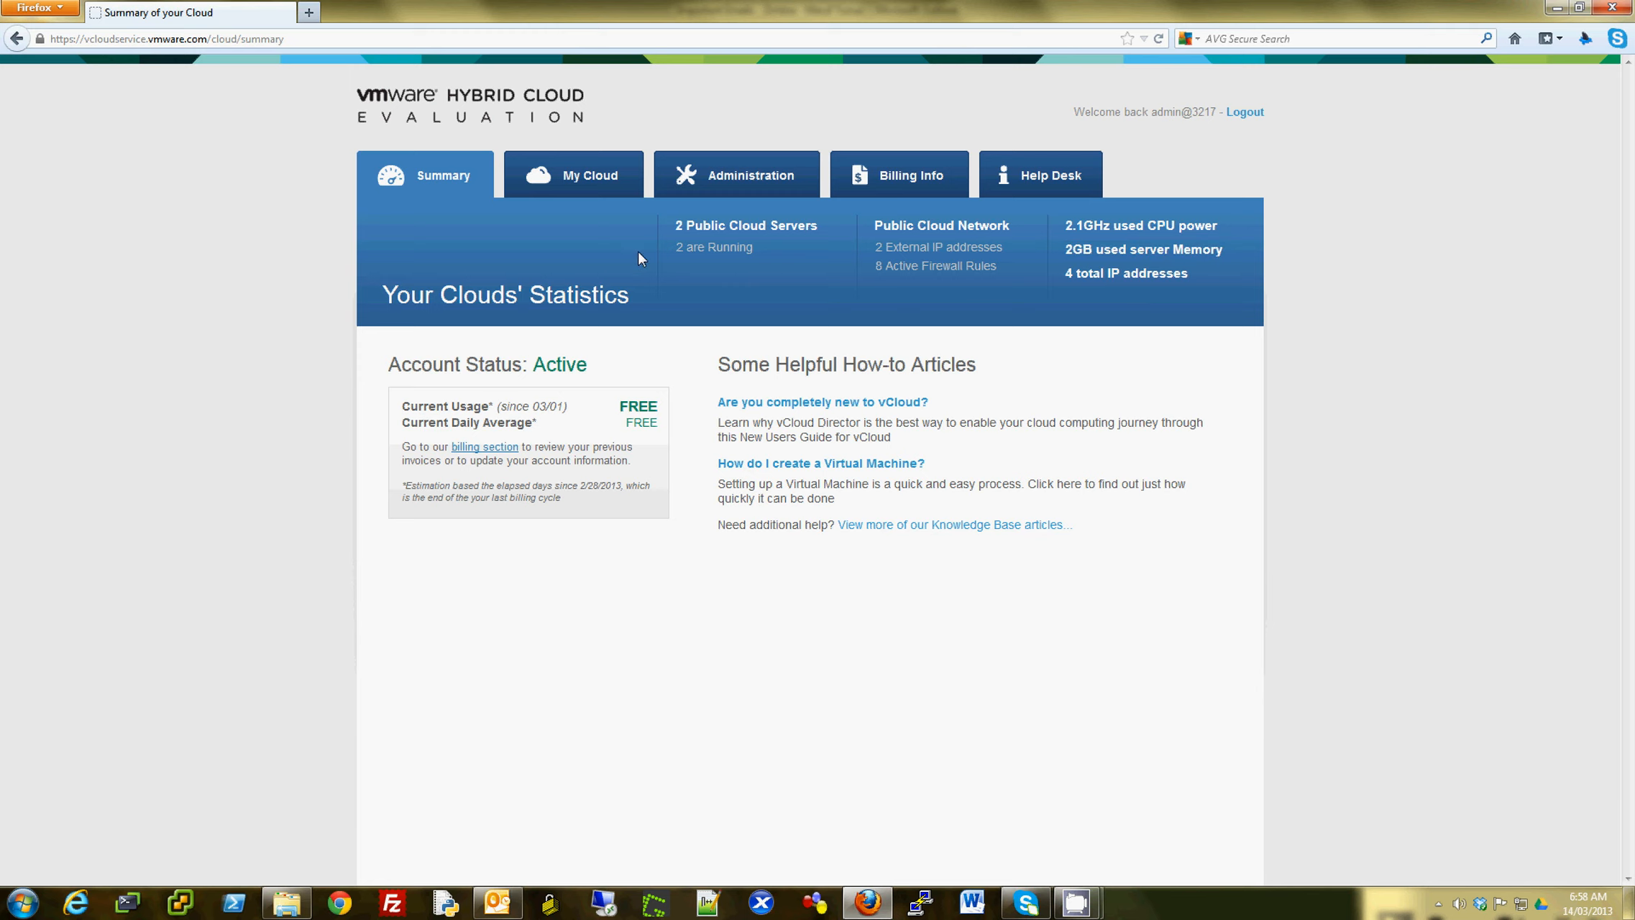
click(604, 179)
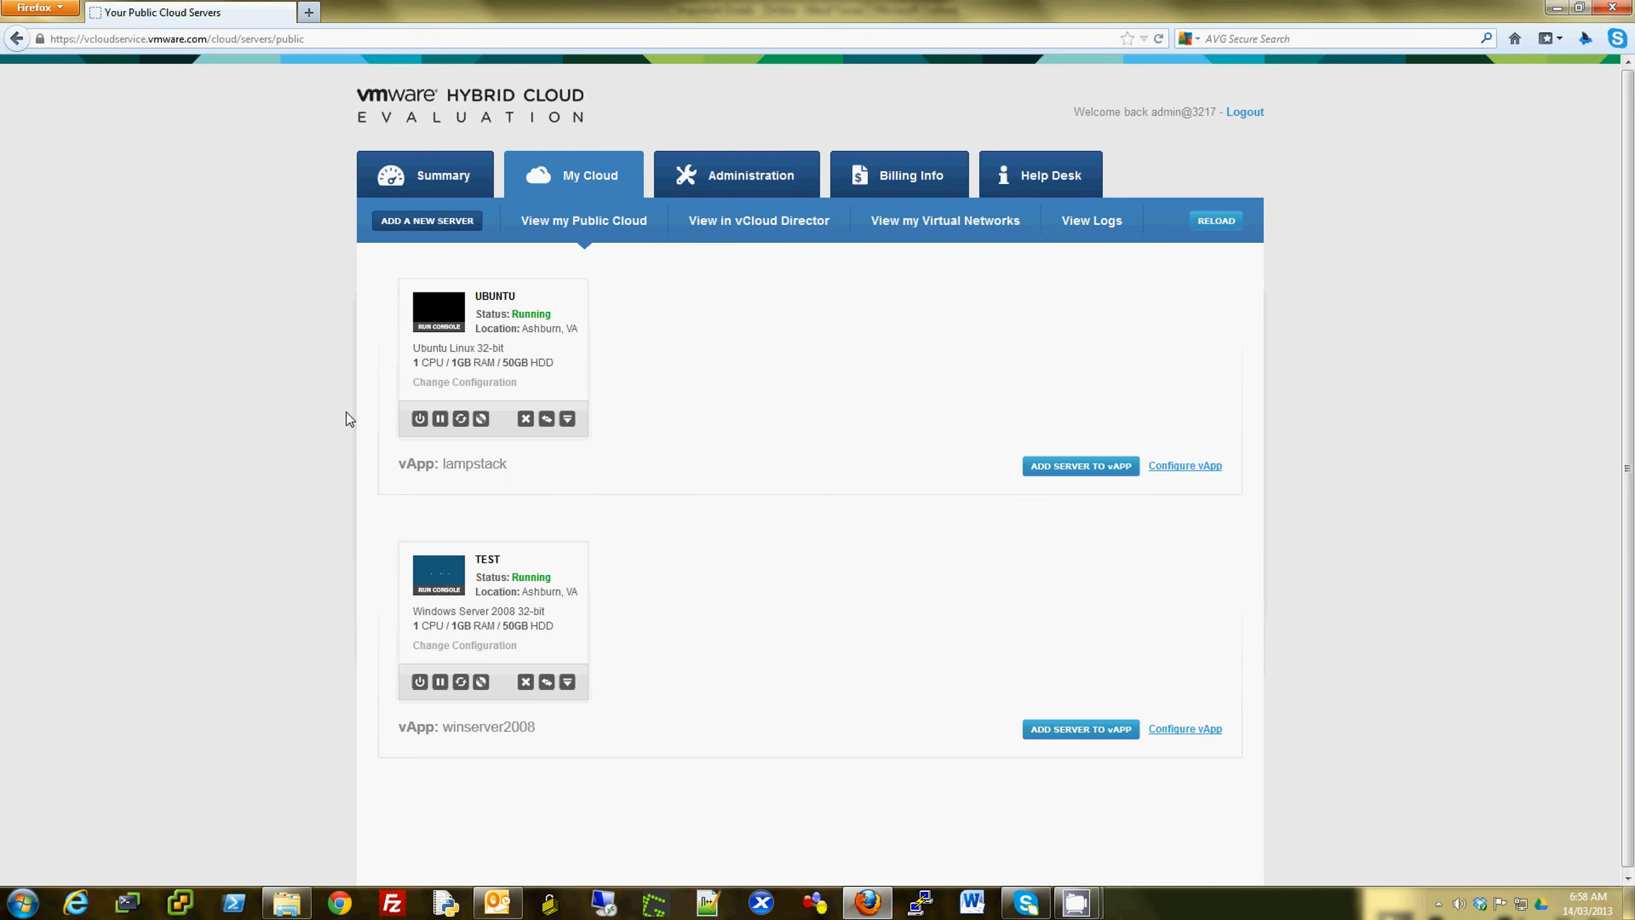
- Review the TEST server's OS details, then launch the UBUNTU server's console
scroll(325, 397, down, 1)
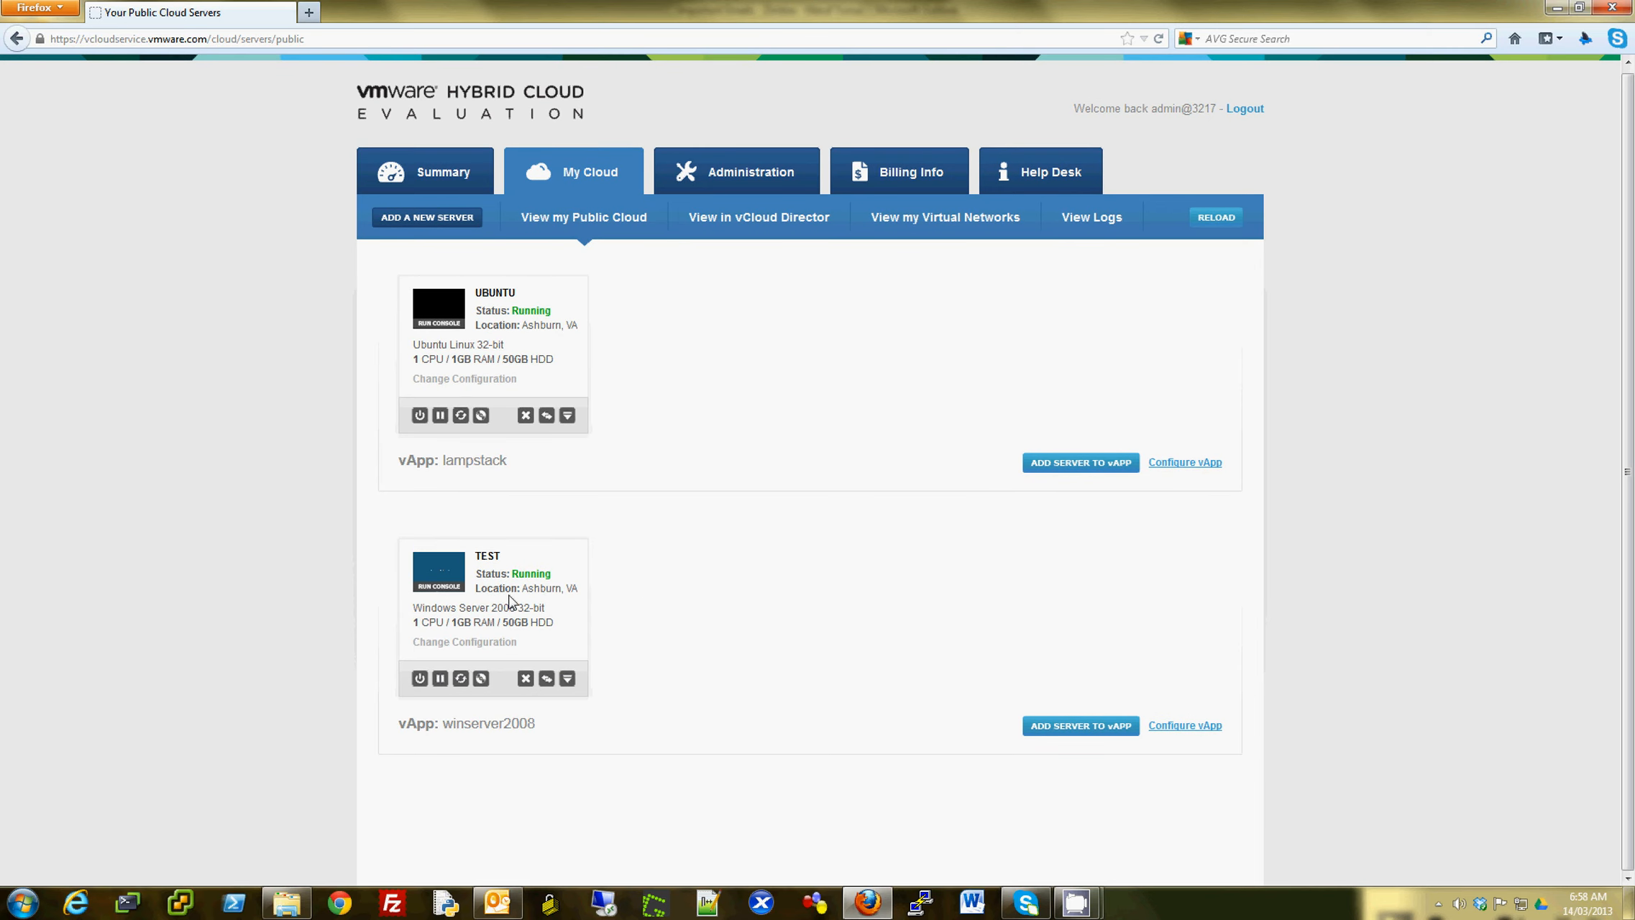
drag(492, 610, 596, 602)
click(596, 602)
click(437, 315)
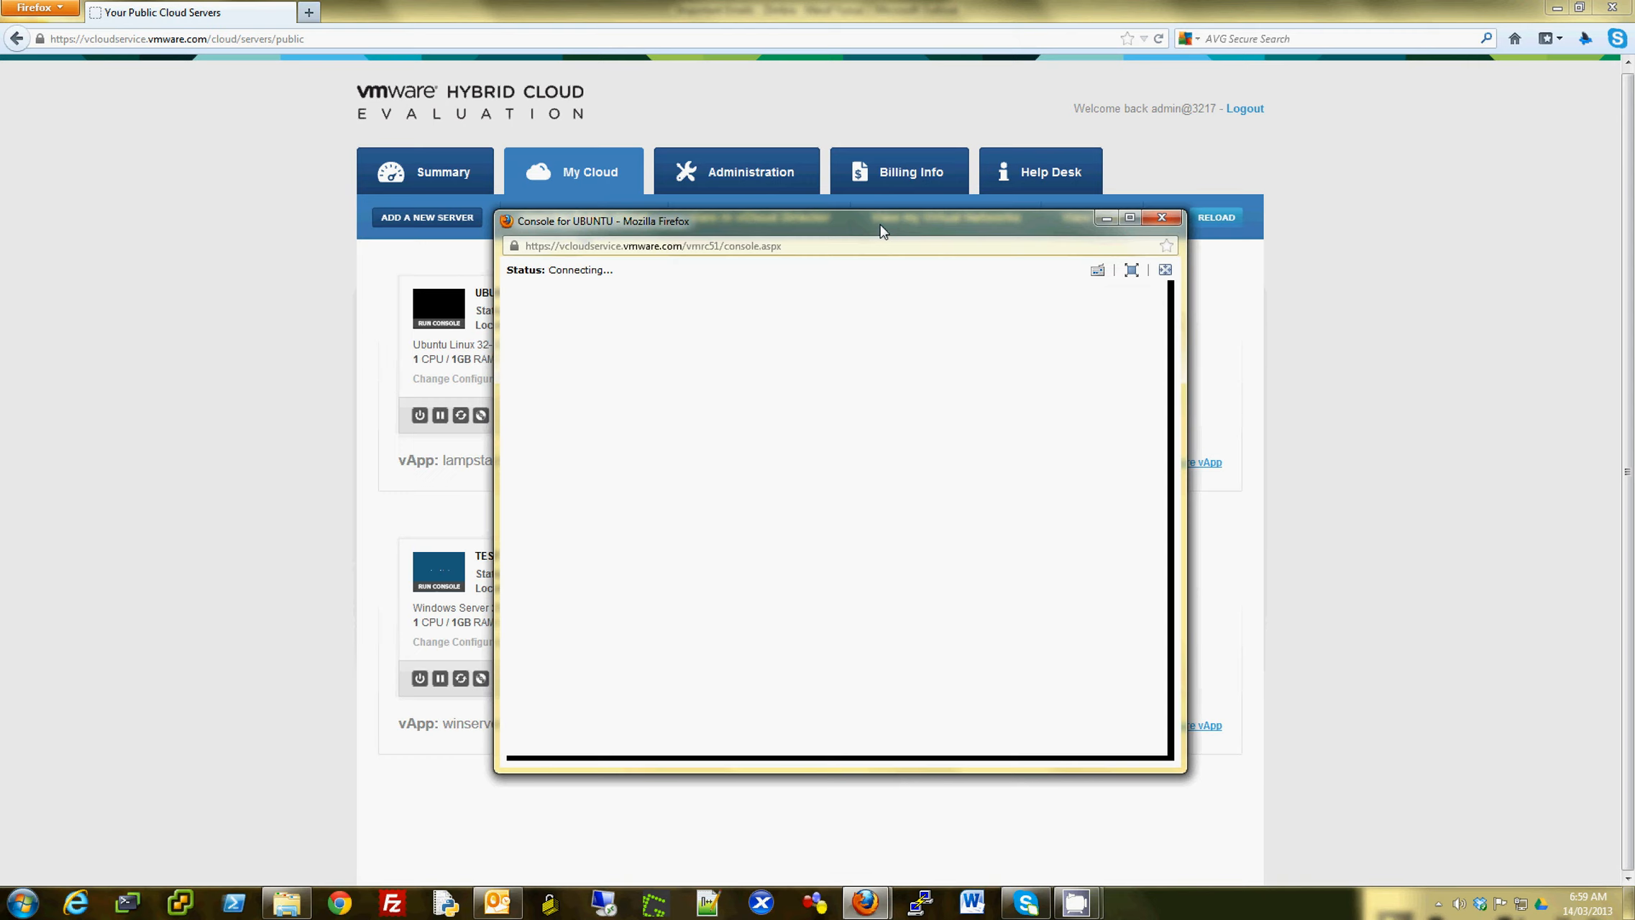
- Wake the UBUNTU console to its Ubuntu 12.04 login prompt, release input, and close it
drag(883, 231, 803, 184)
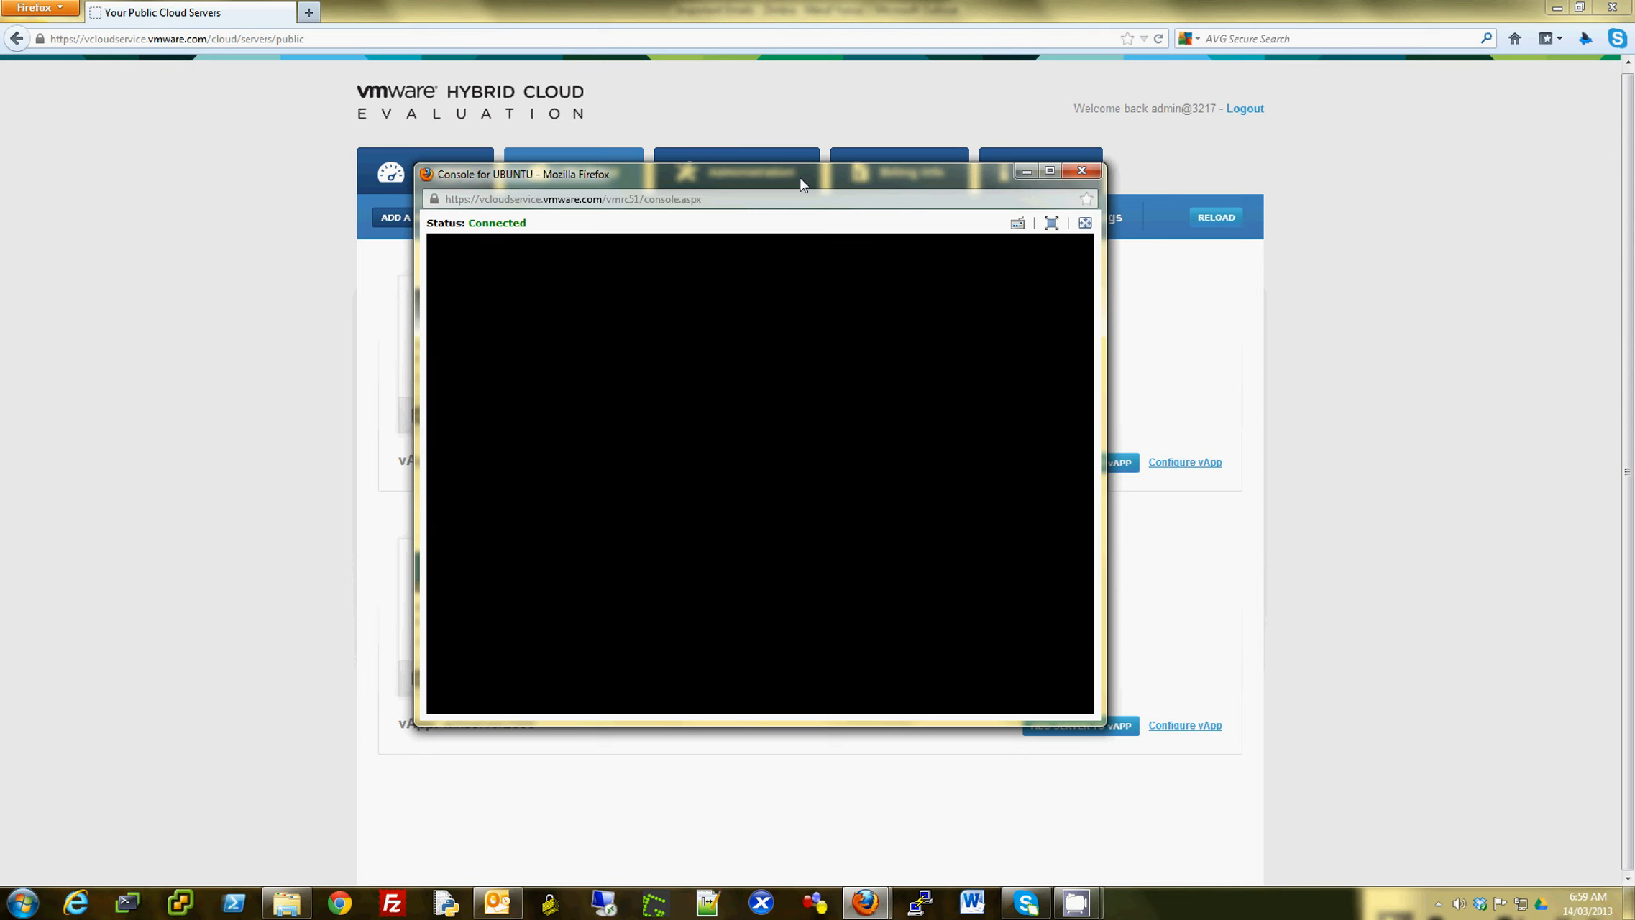
drag(802, 185, 817, 166)
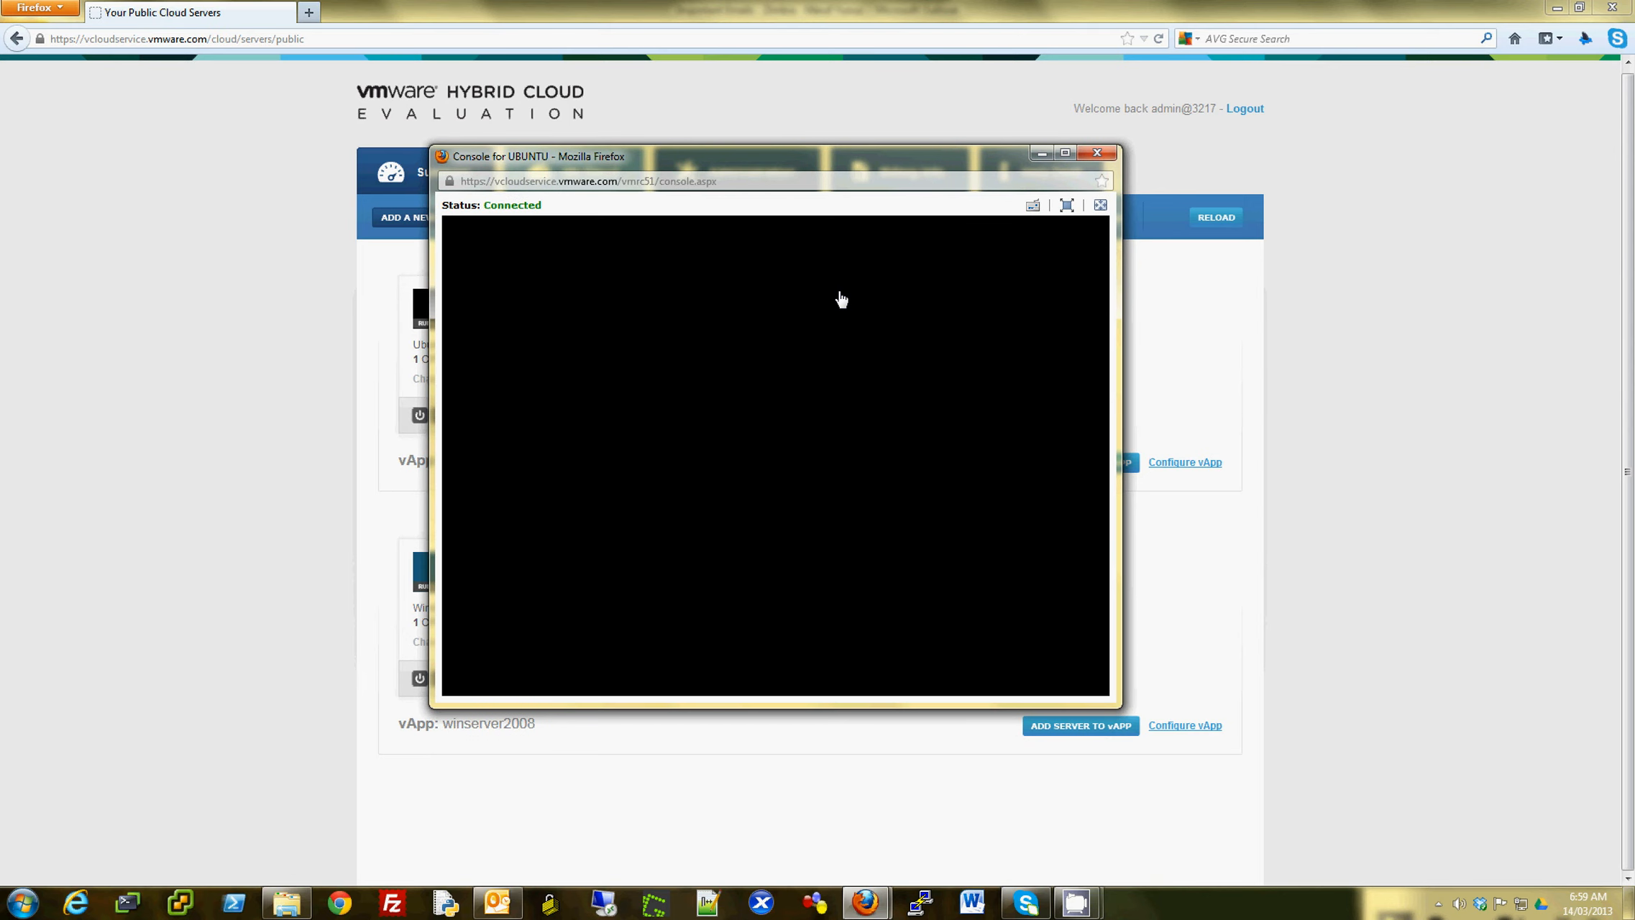
click(842, 299)
key(Return)
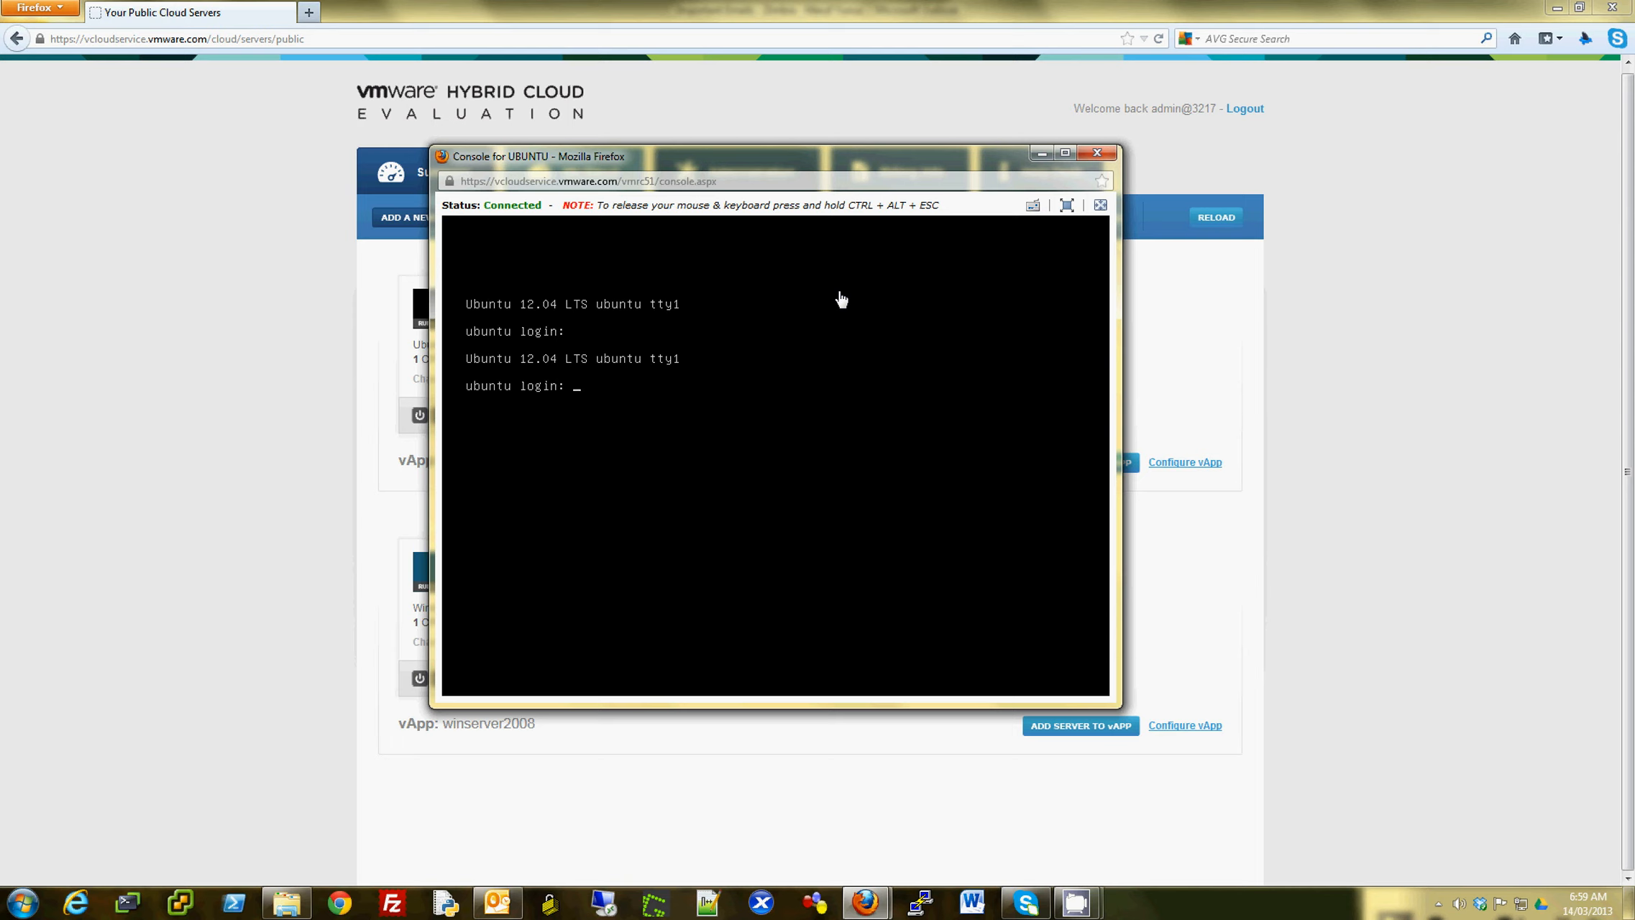
key(Return)
key(Return)
key(Return)
key(Return)
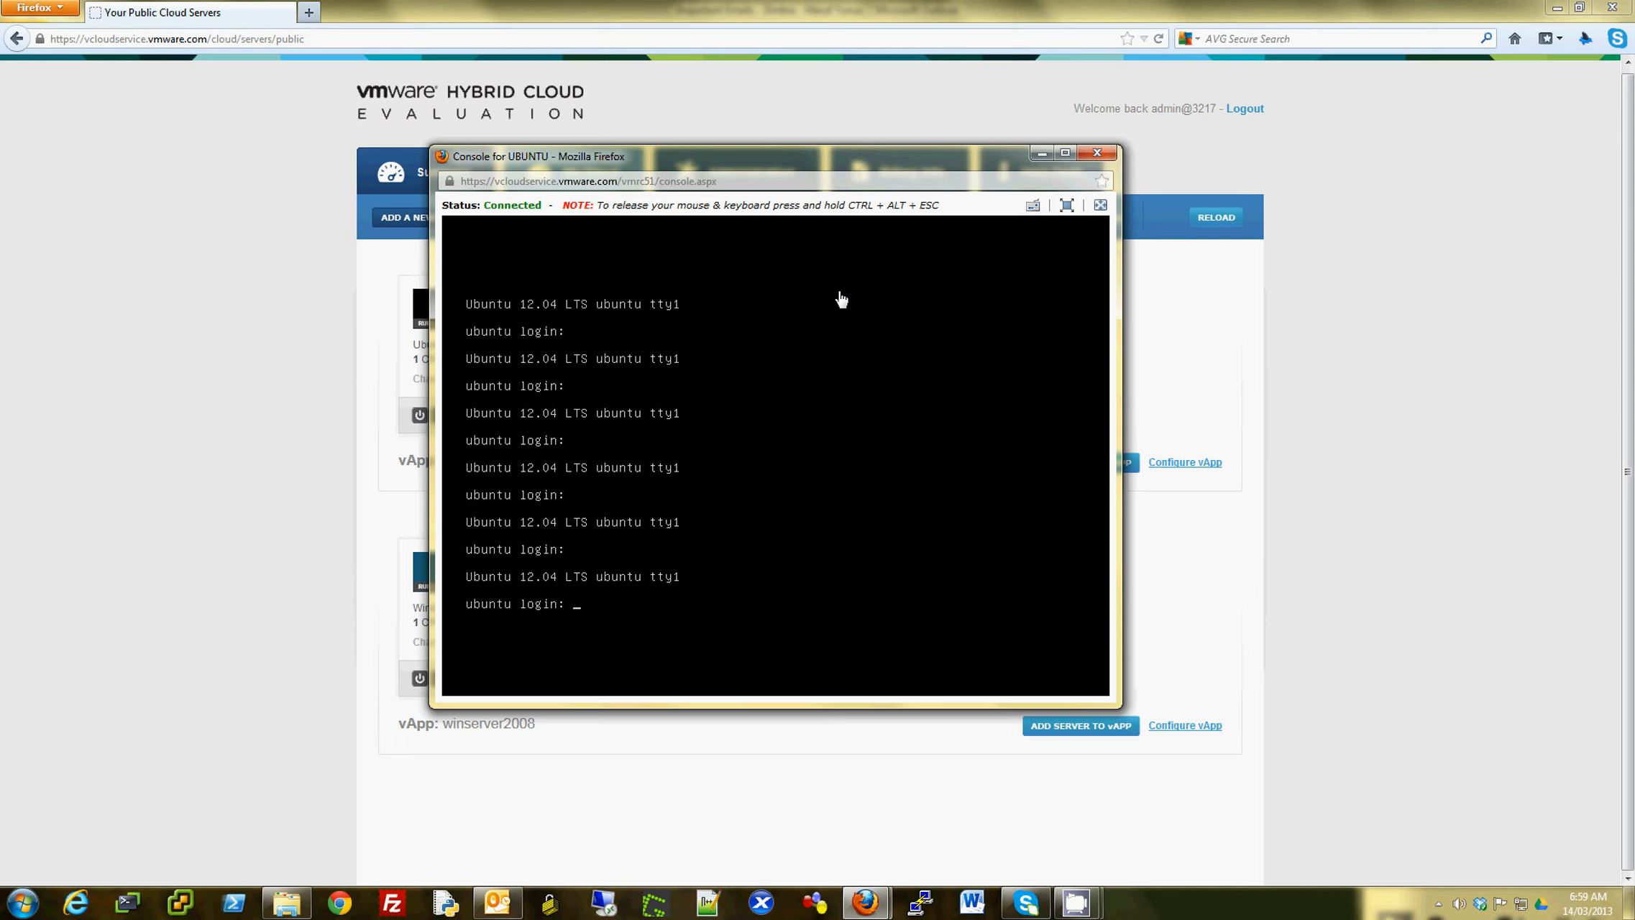
key(ctrl+alt+Escape)
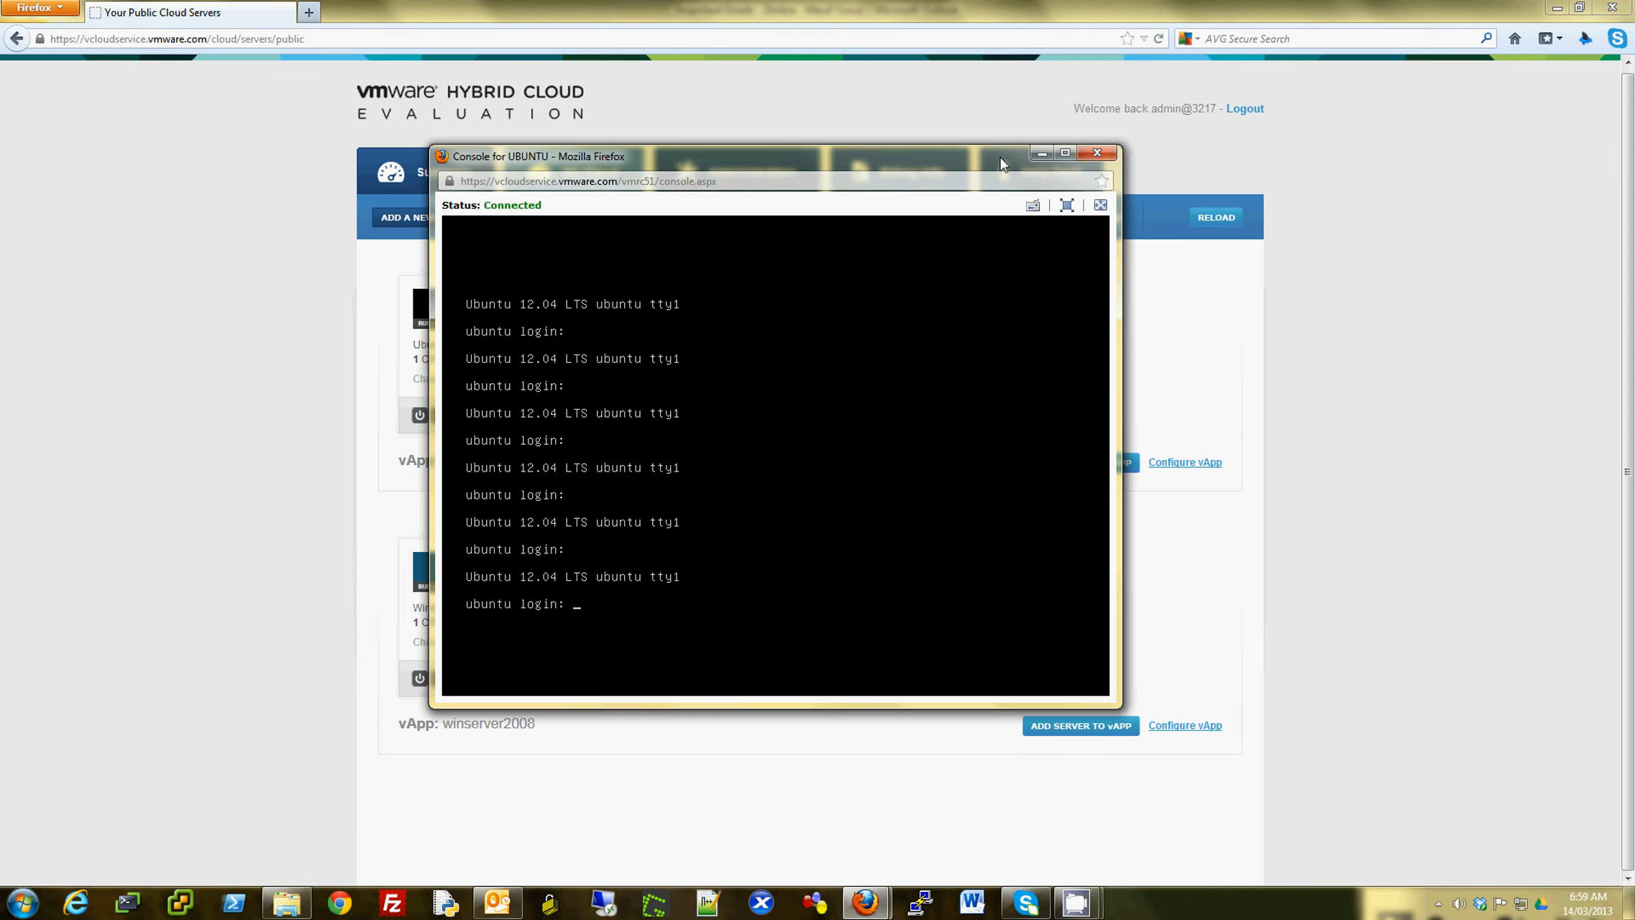
drag(1004, 164, 1082, 149)
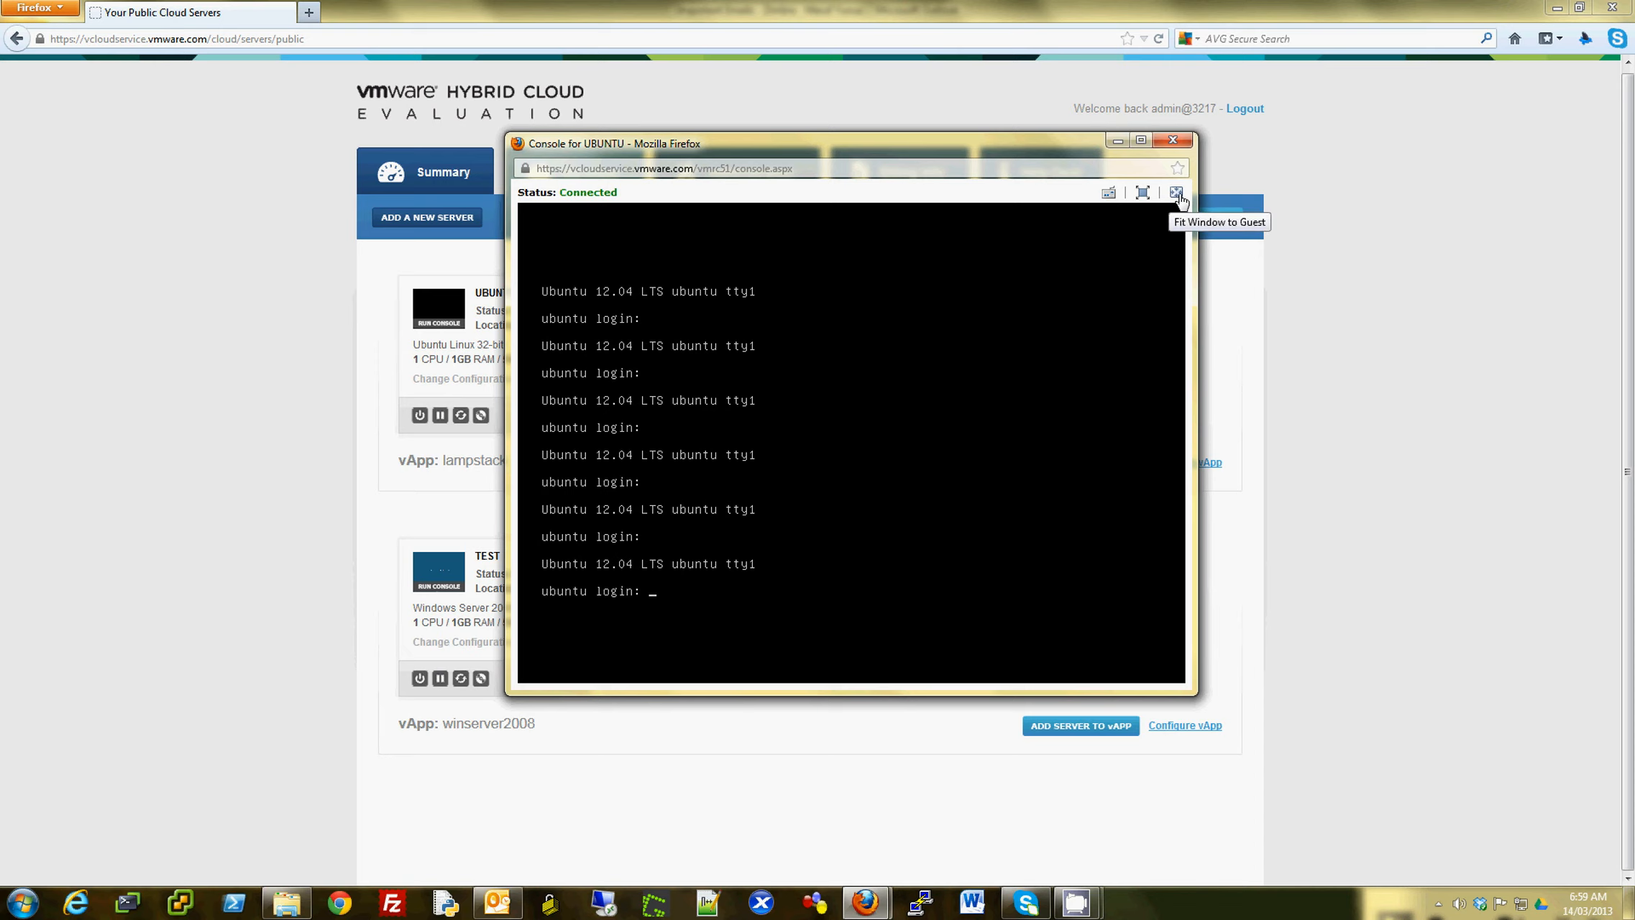
click(1170, 143)
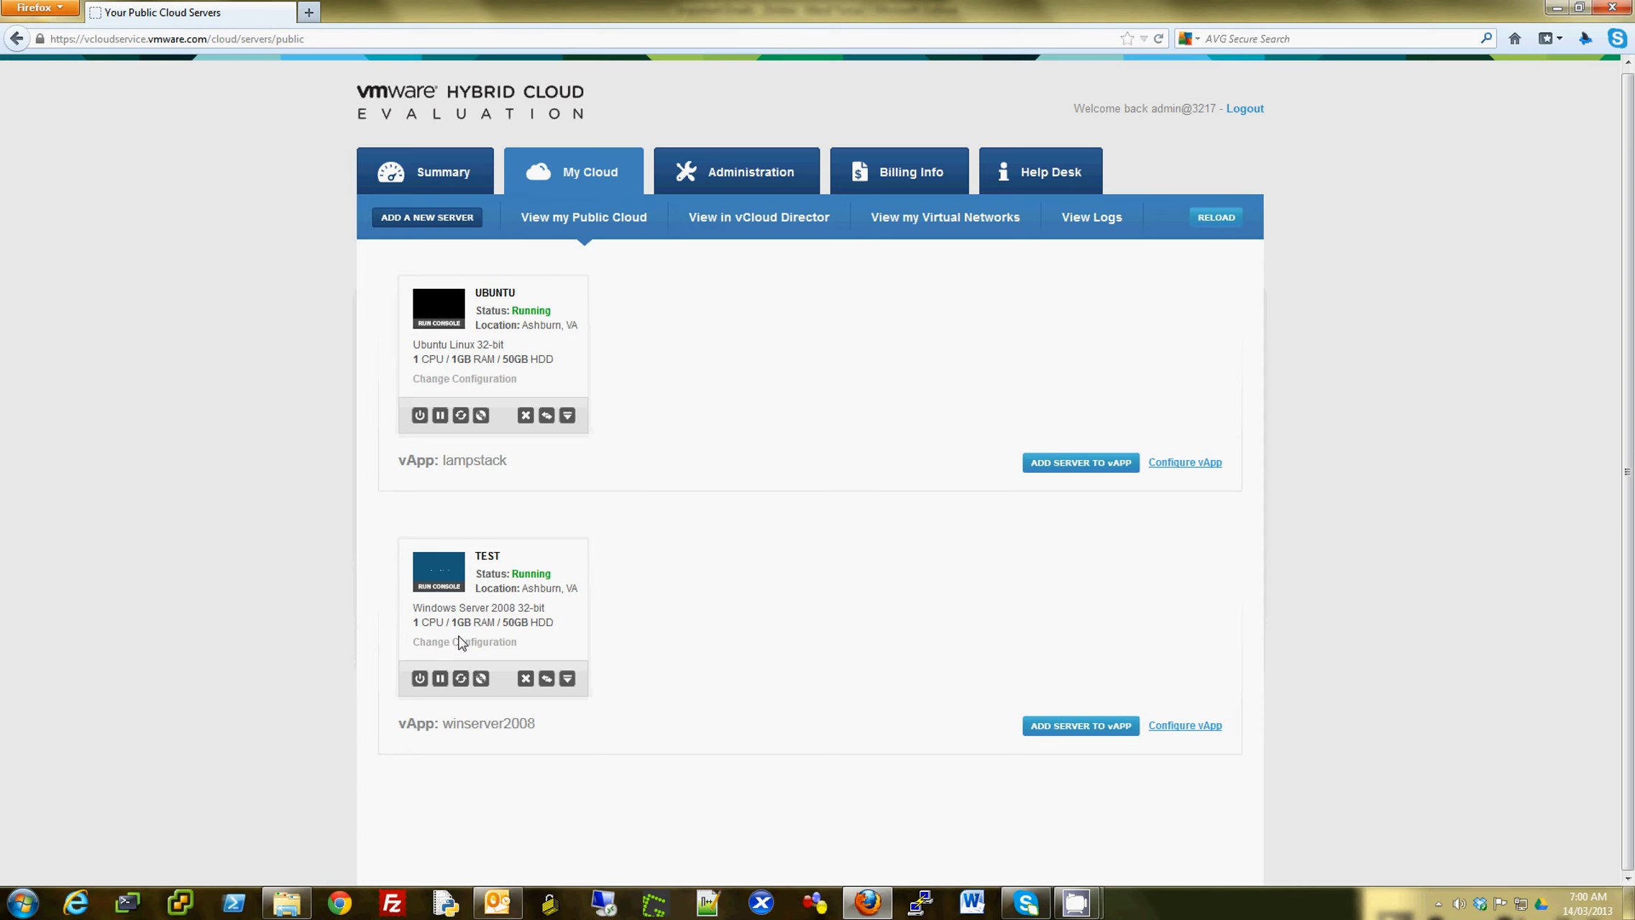
- Open the TEST server's console and send Ctrl+Alt+Del to reach the Windows login
click(447, 586)
drag(763, 241, 918, 201)
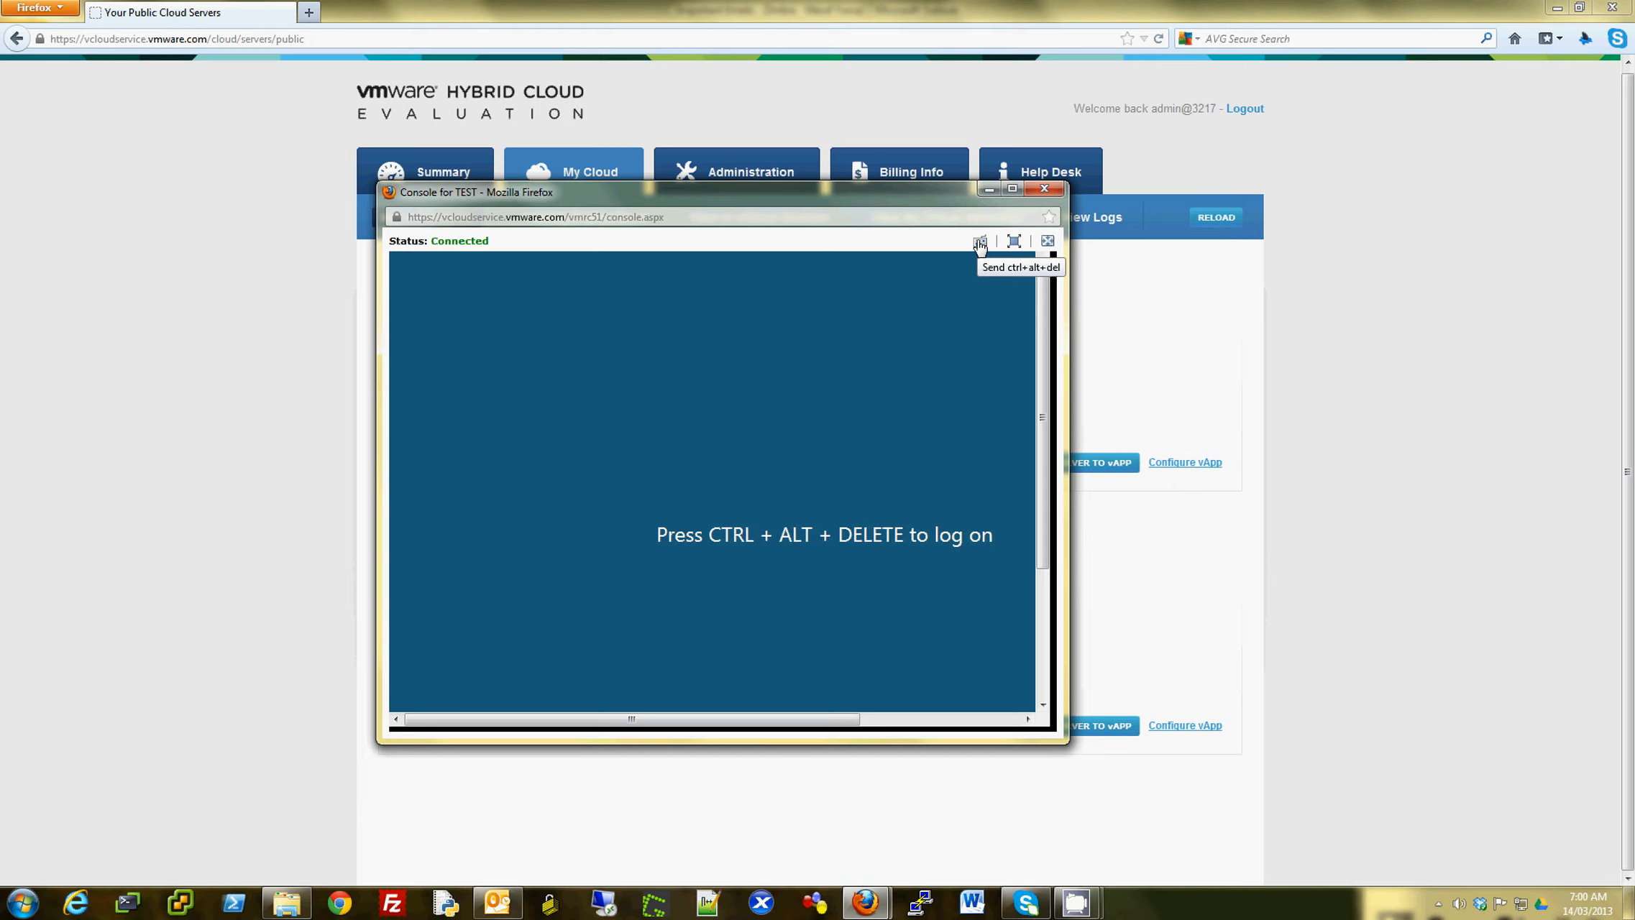
click(1013, 241)
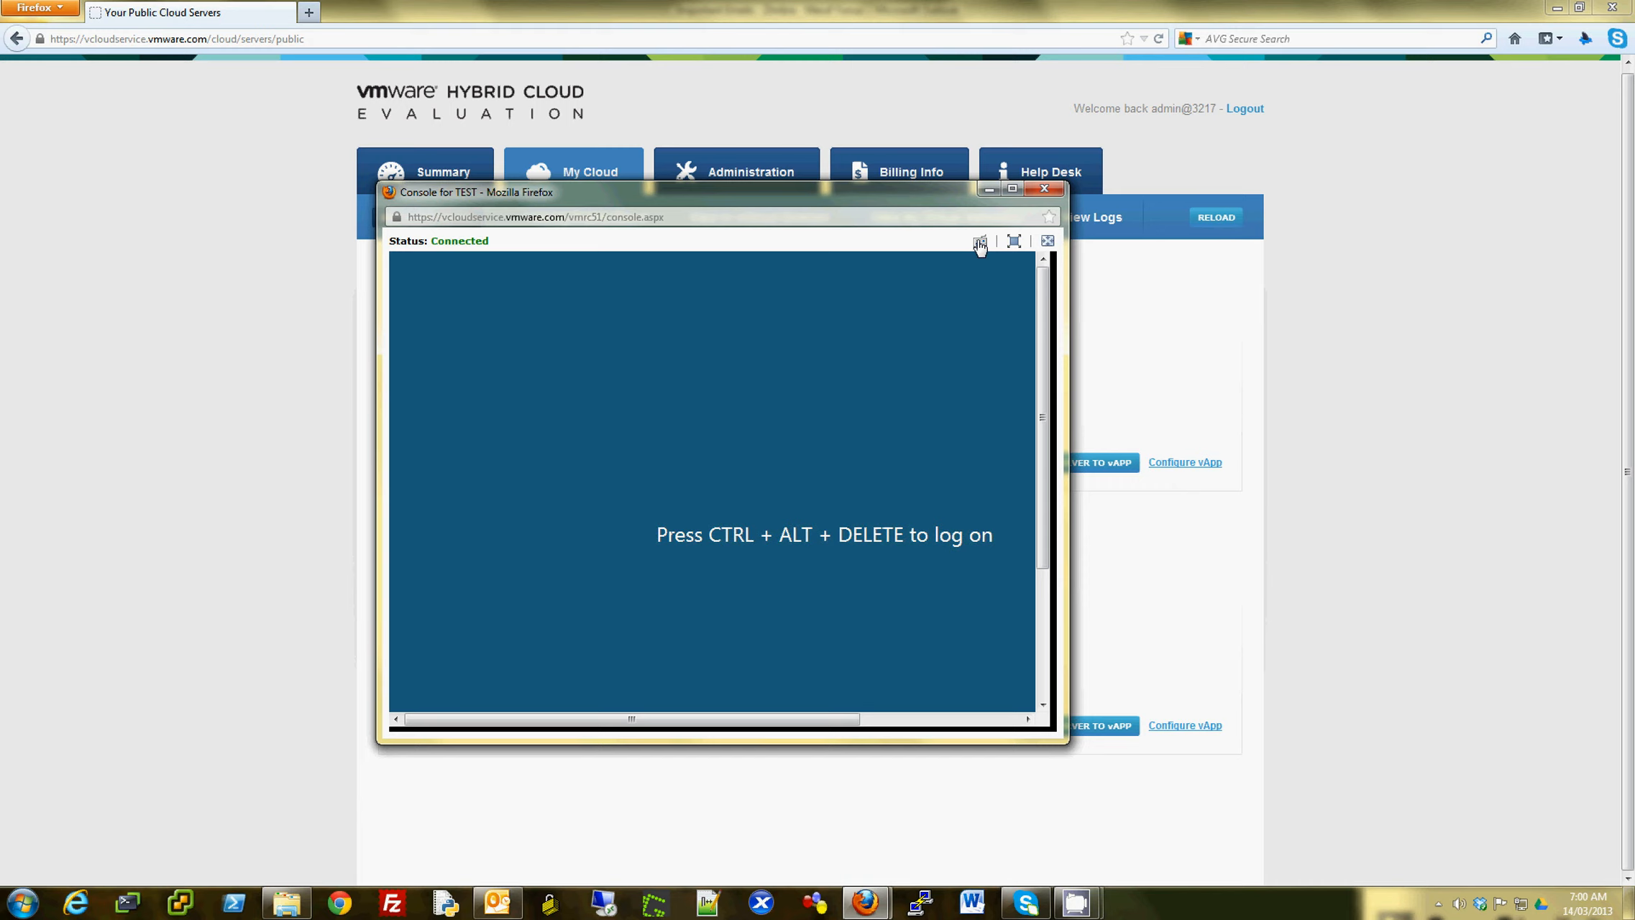
click(1013, 189)
click(739, 564)
key(ctrl+alt+Escape)
drag(779, 4, 1123, 161)
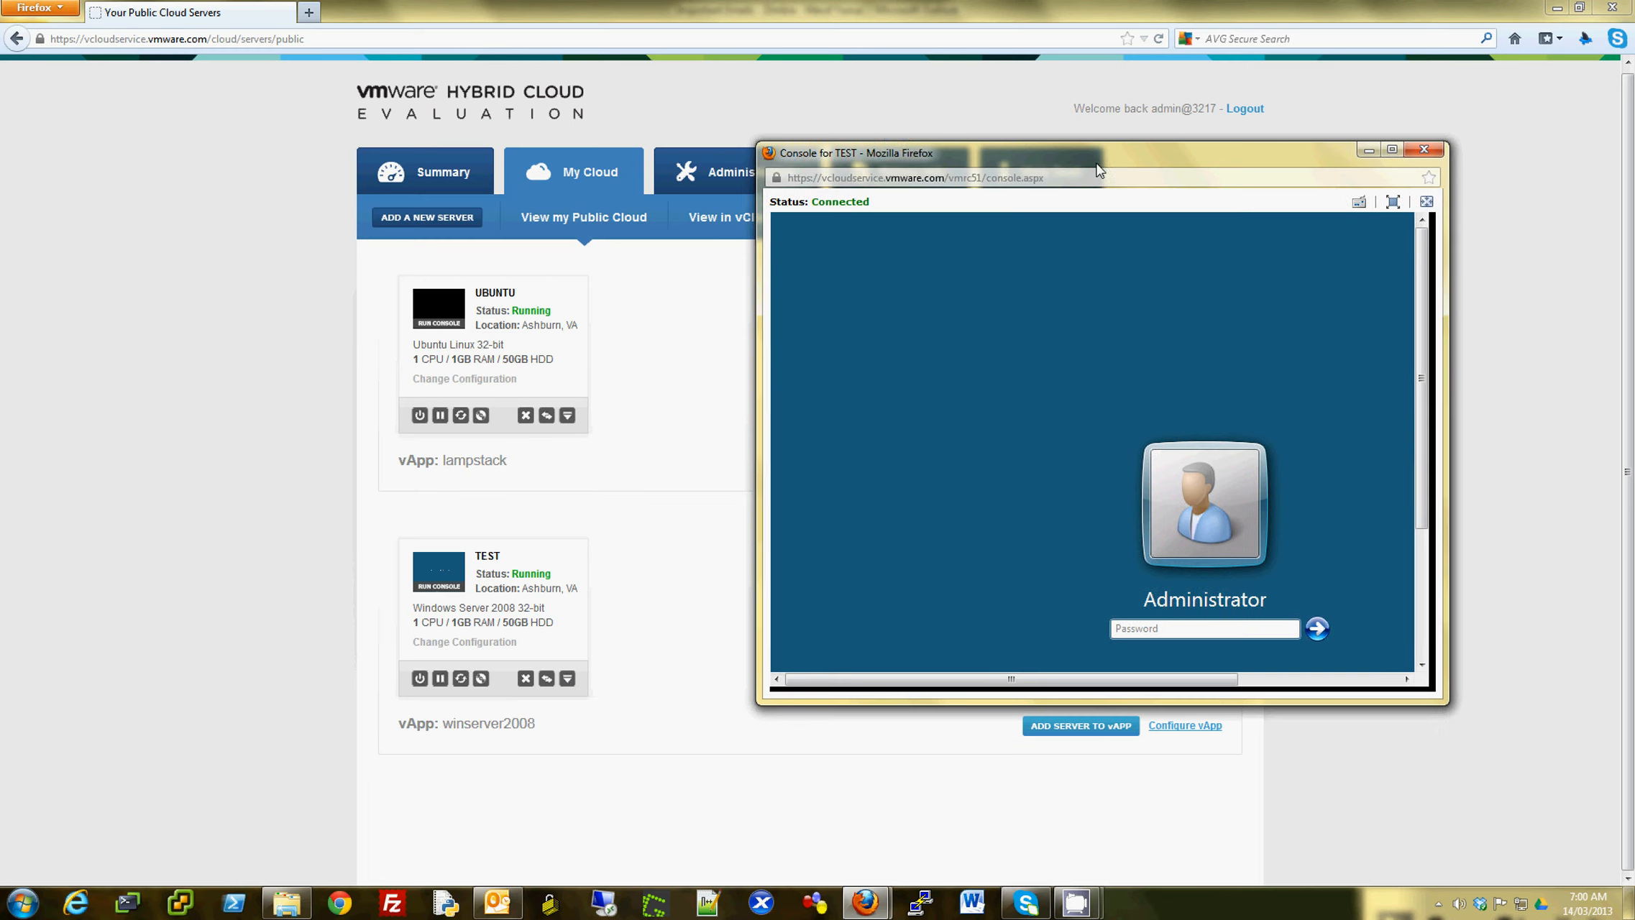
- Expand the TEST server card and select its Admin Password
click(567, 681)
click(567, 679)
scroll(726, 625, down, 1)
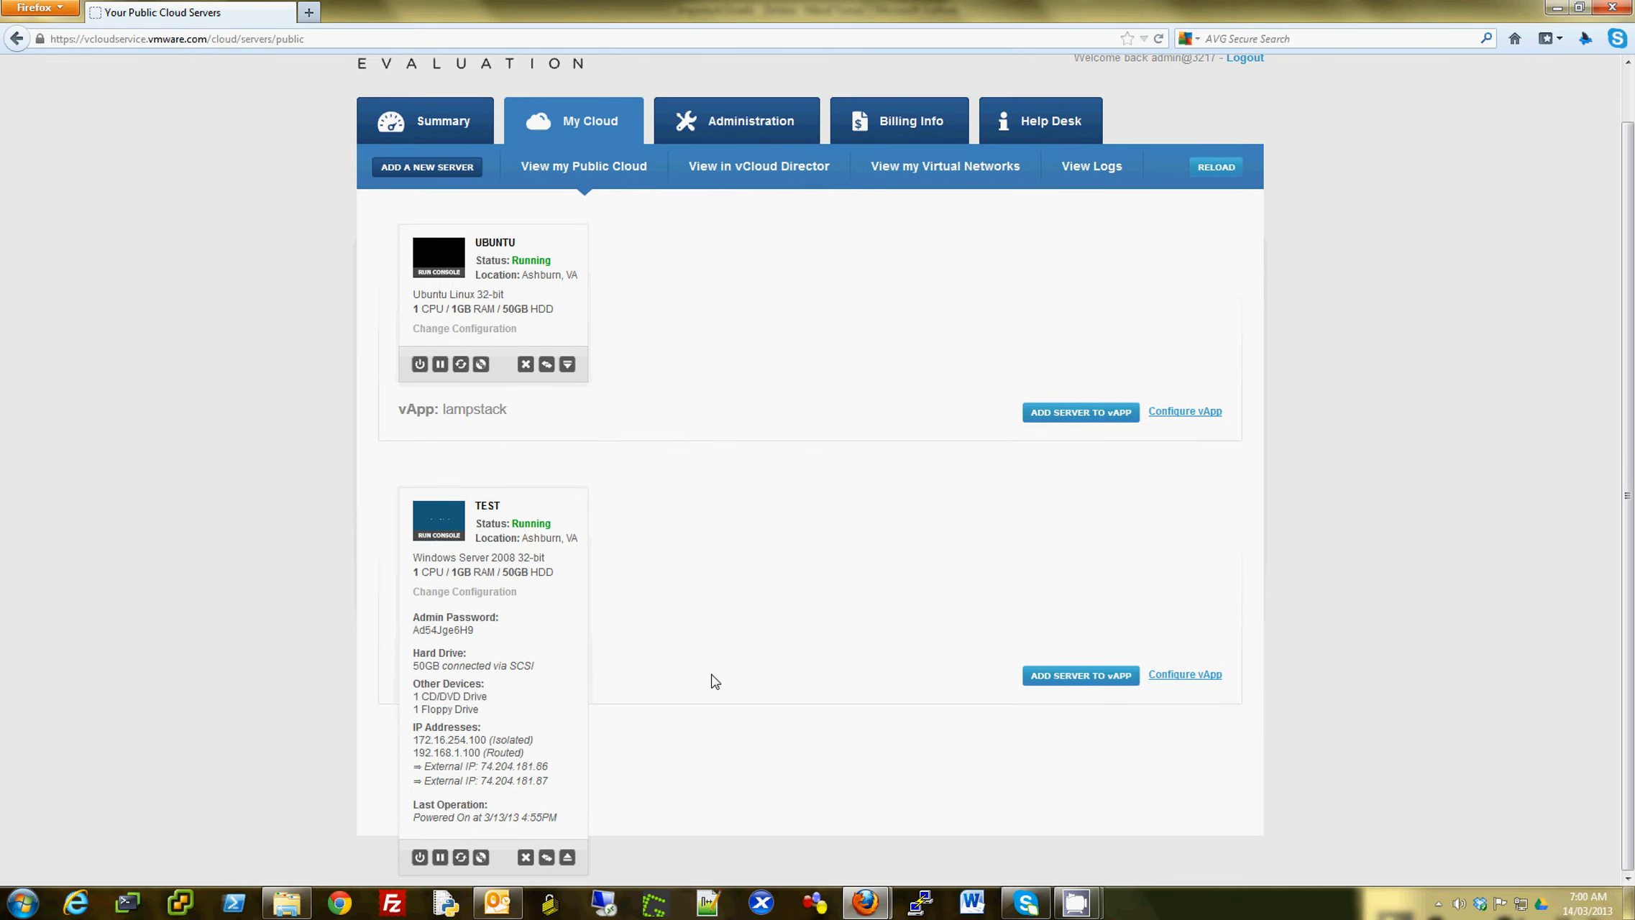
drag(479, 782, 521, 783)
mouse_move(412, 633)
mouse_down()
mouse_move(484, 632)
mouse_move(417, 633)
mouse_up()
click(479, 635)
- Enter the admin password into the console's Administrator password field
click(865, 903)
click(952, 824)
click(1134, 634)
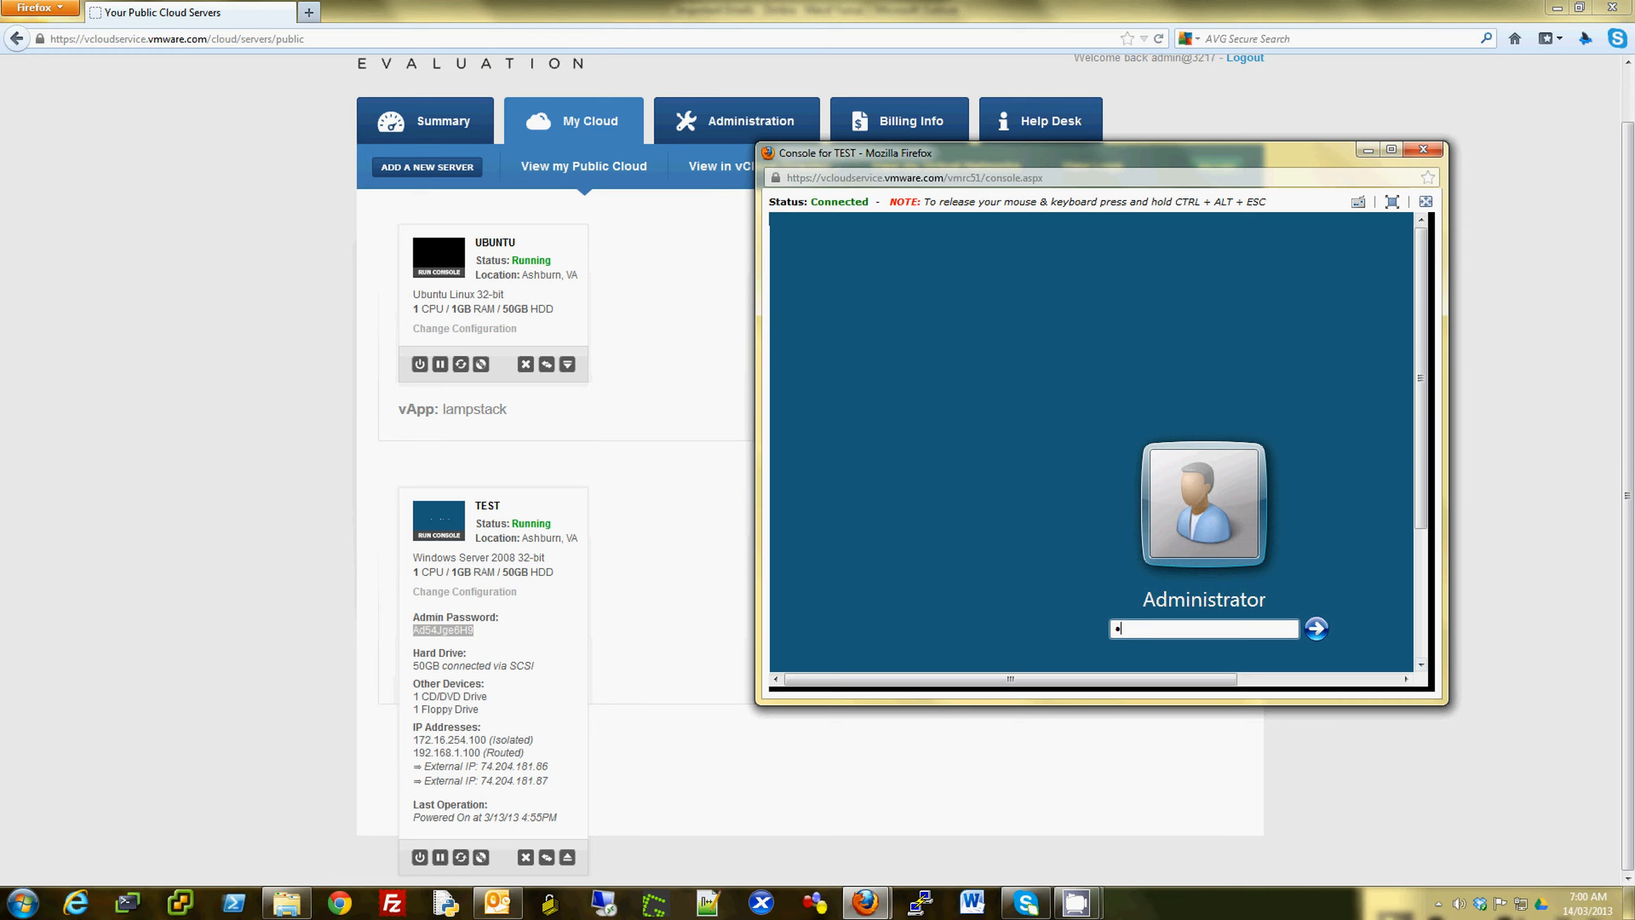
key(ctrl+alt+Escape)
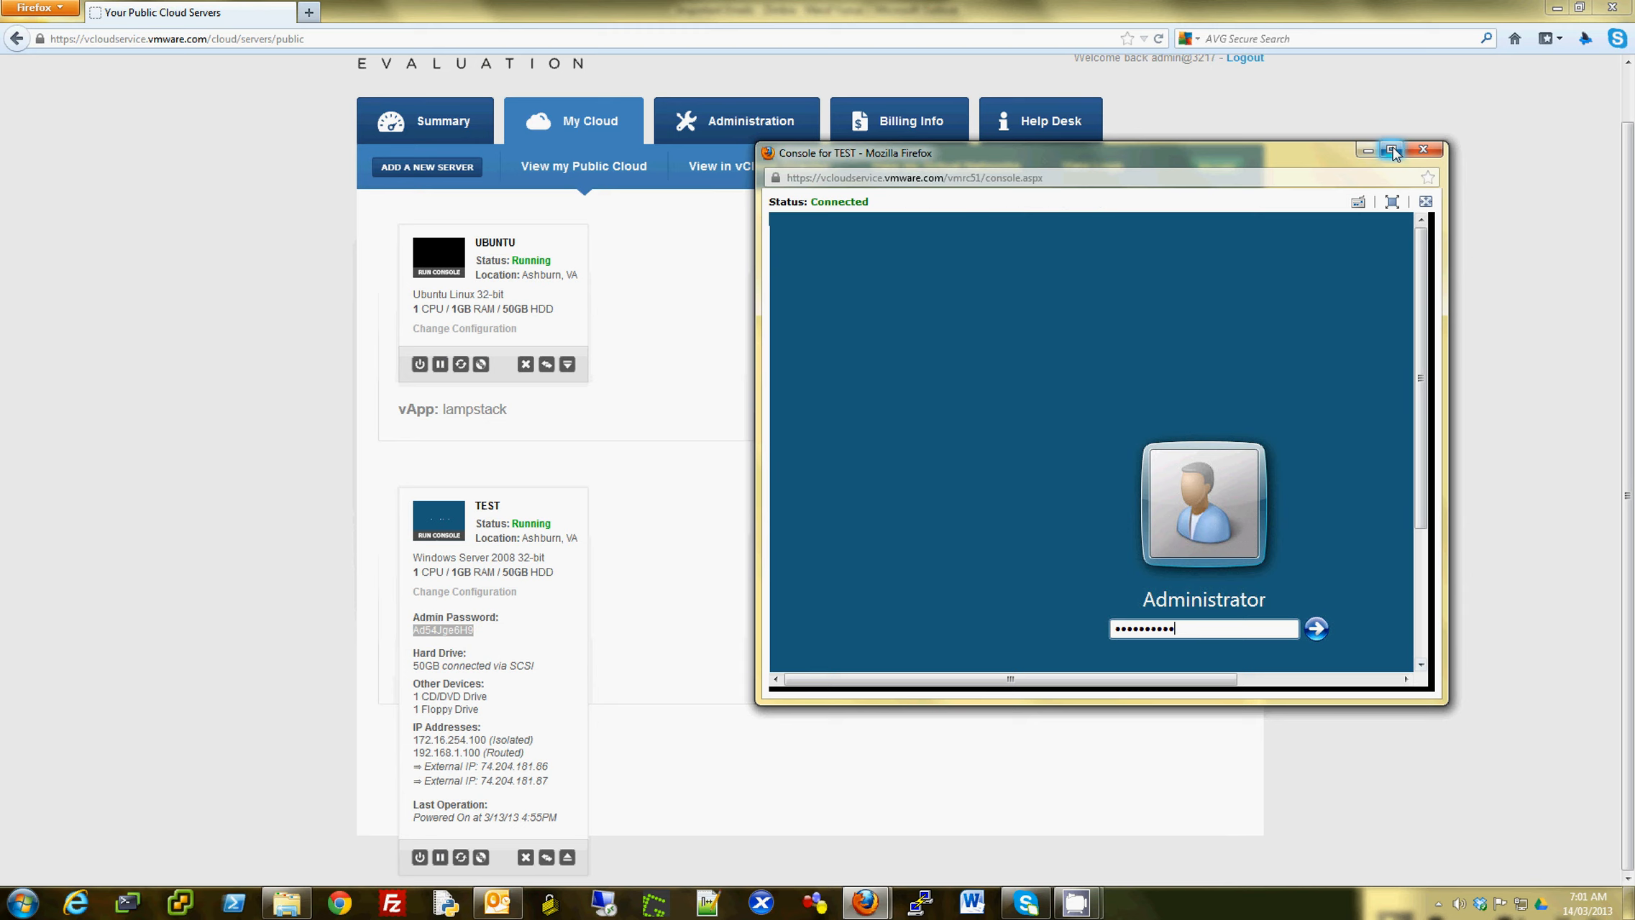
- Maximize the TEST console and log in as Administrator
click(1392, 151)
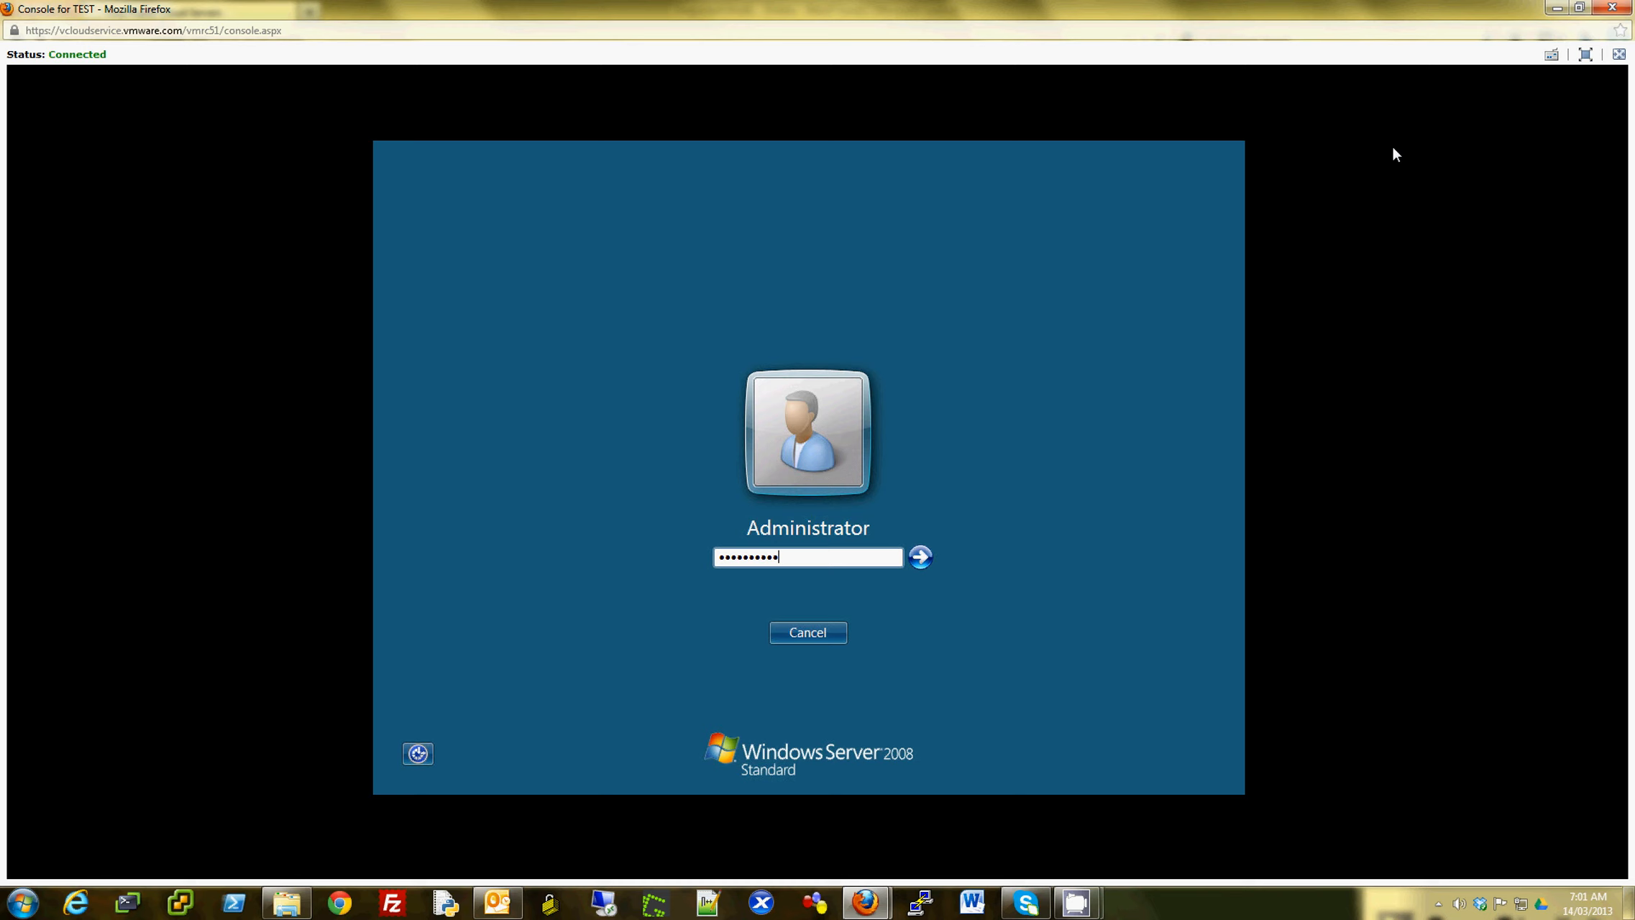
click(985, 544)
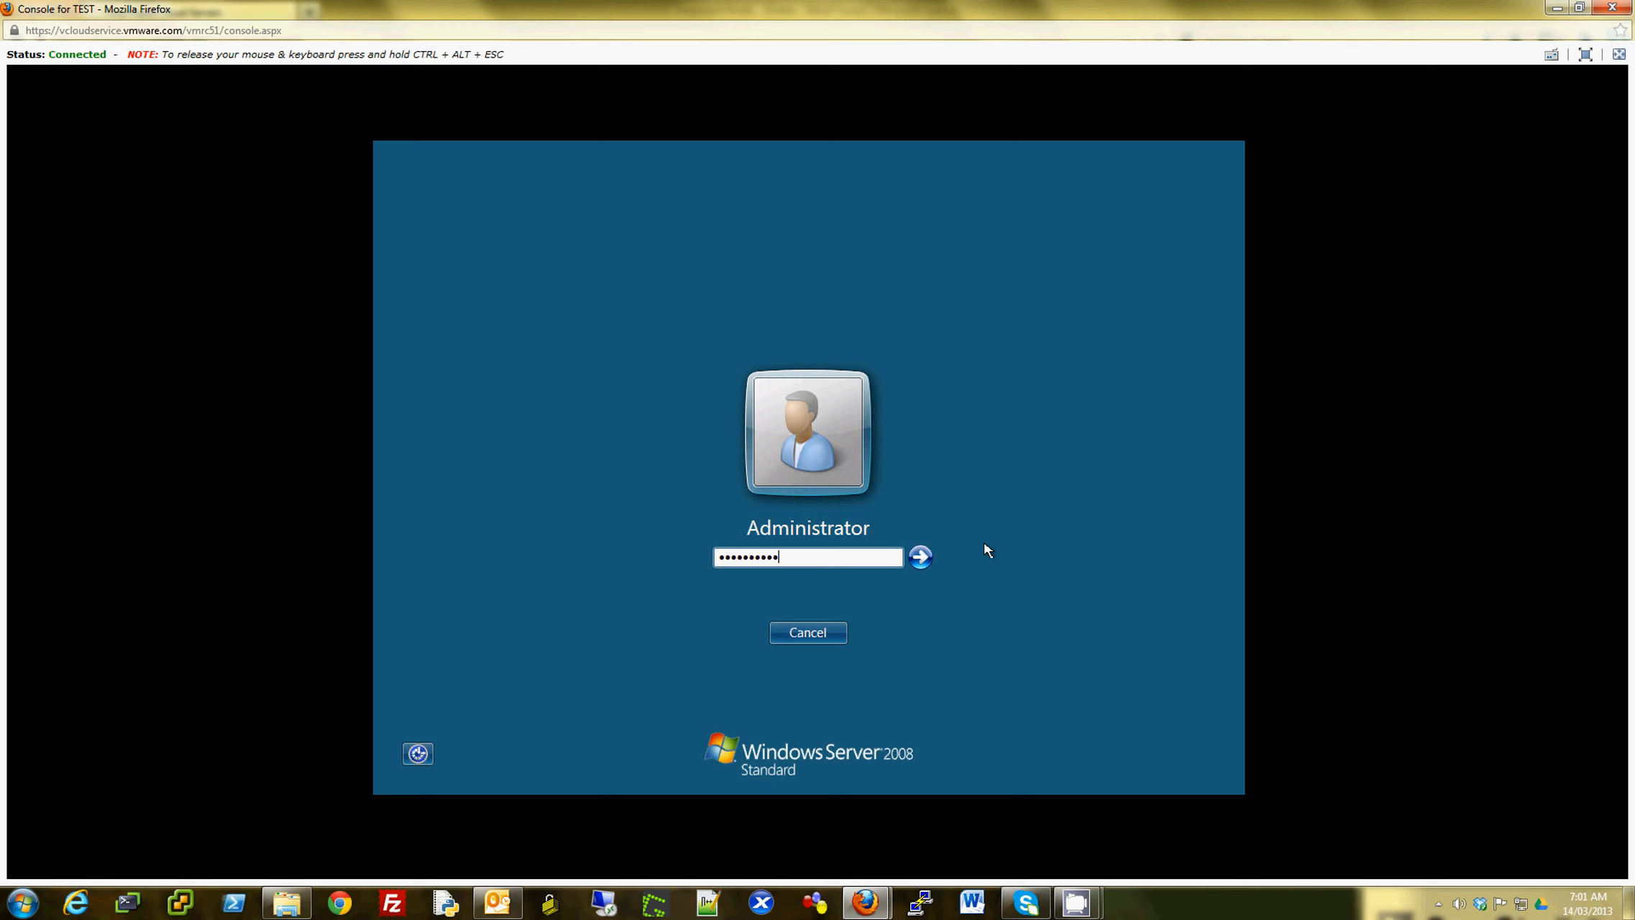
click(921, 557)
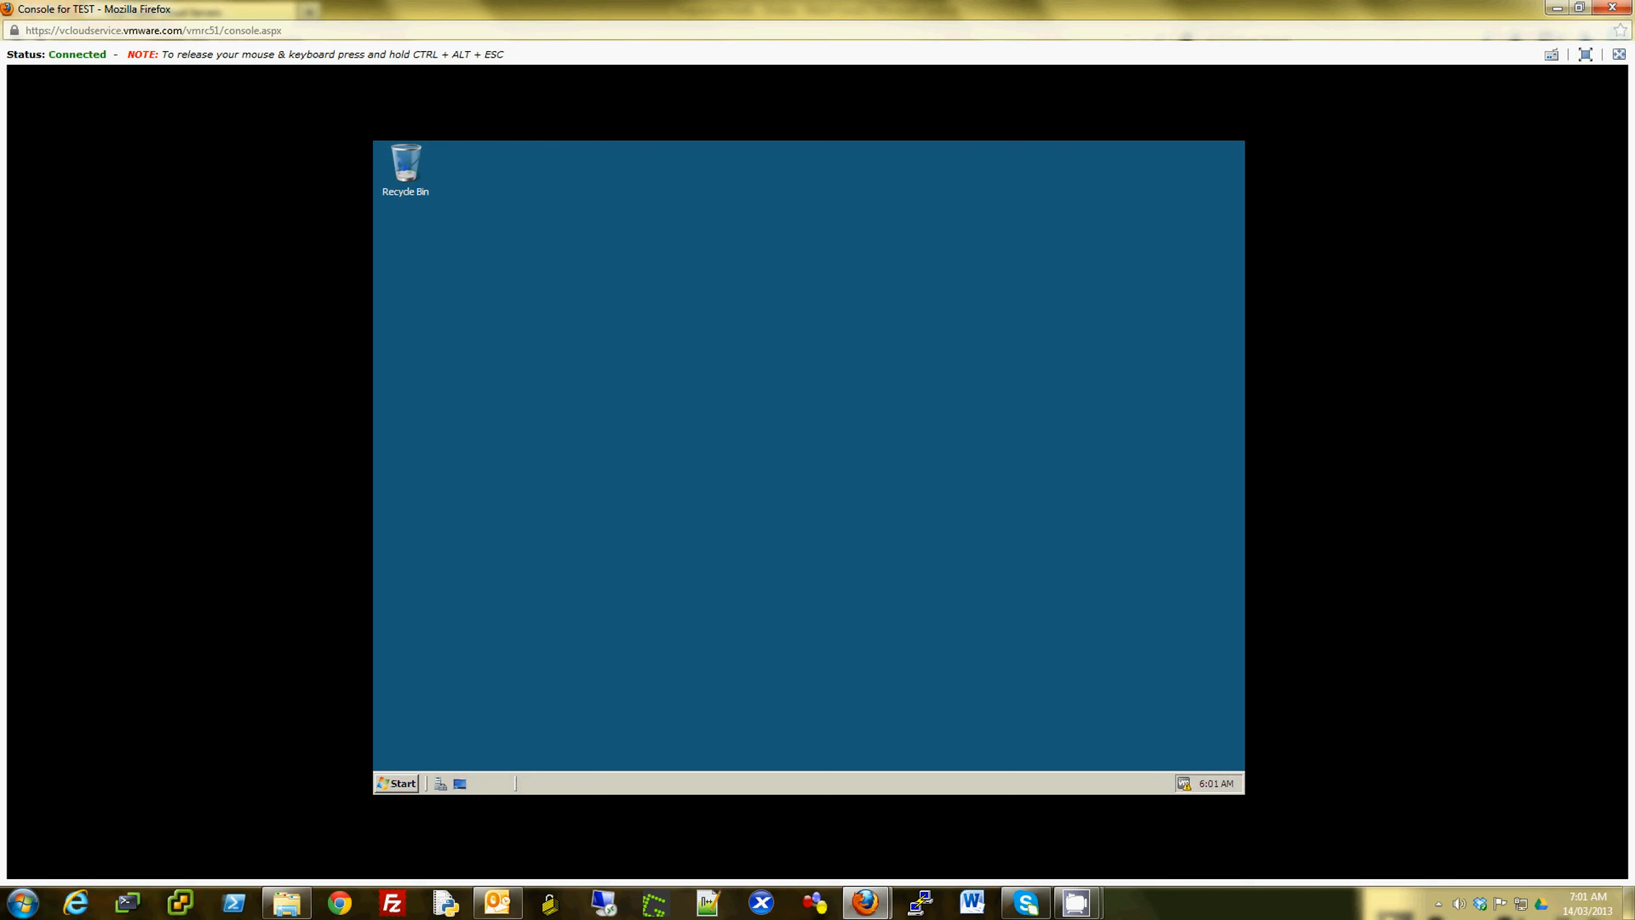
- Open Control Panel, dismiss Shutdown Event Tracker, and open Network and Sharing Center
click(395, 784)
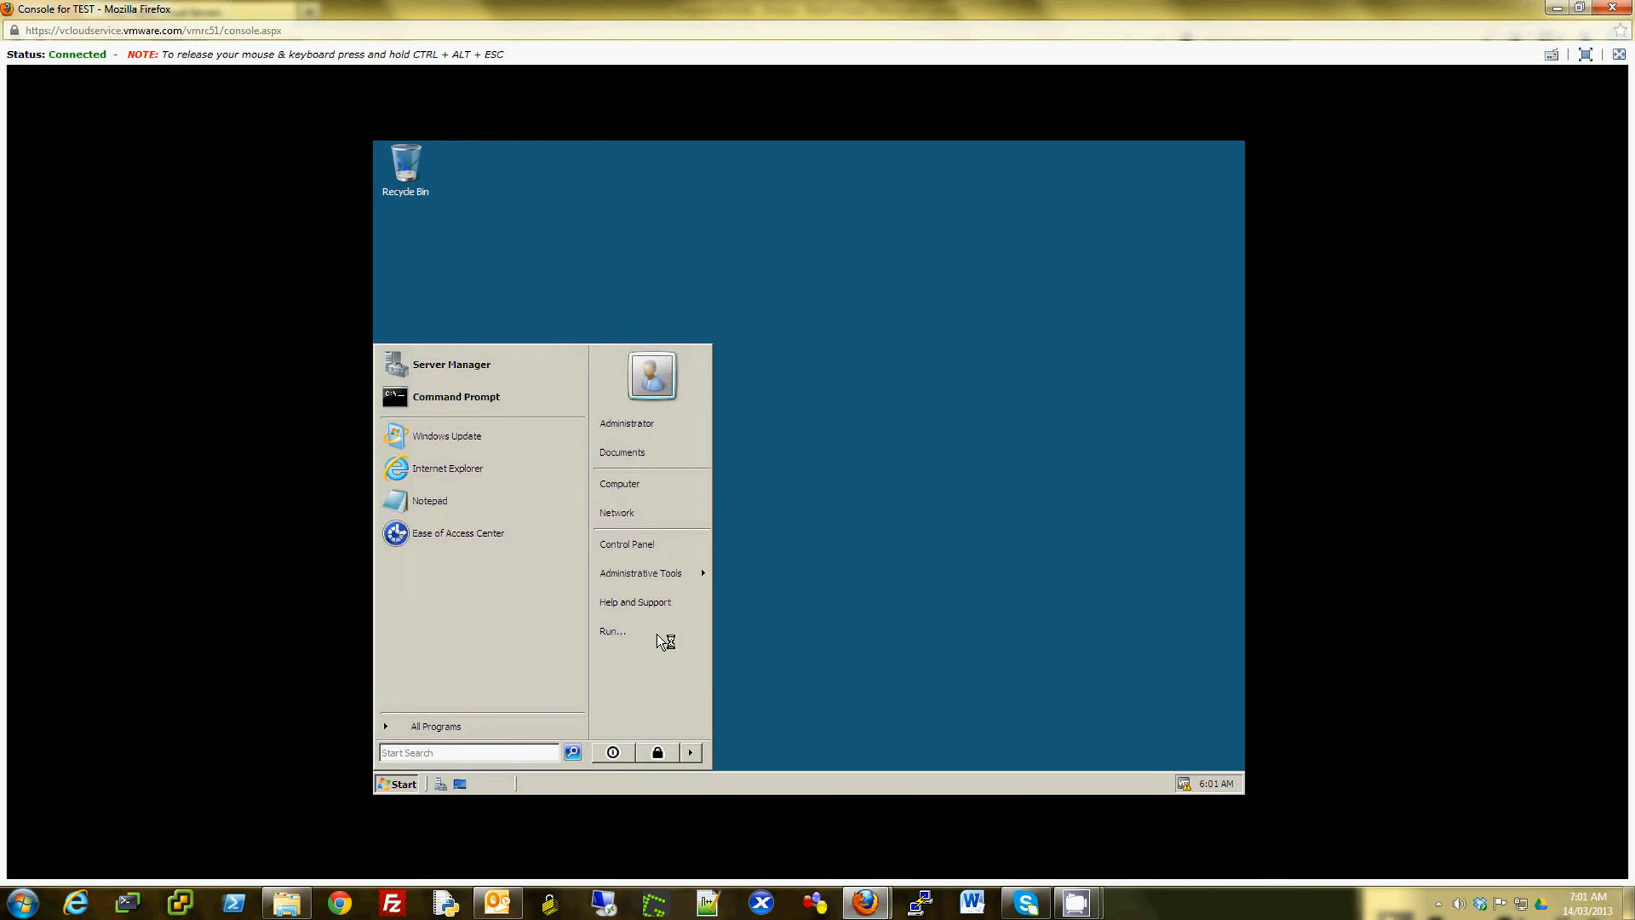
click(636, 544)
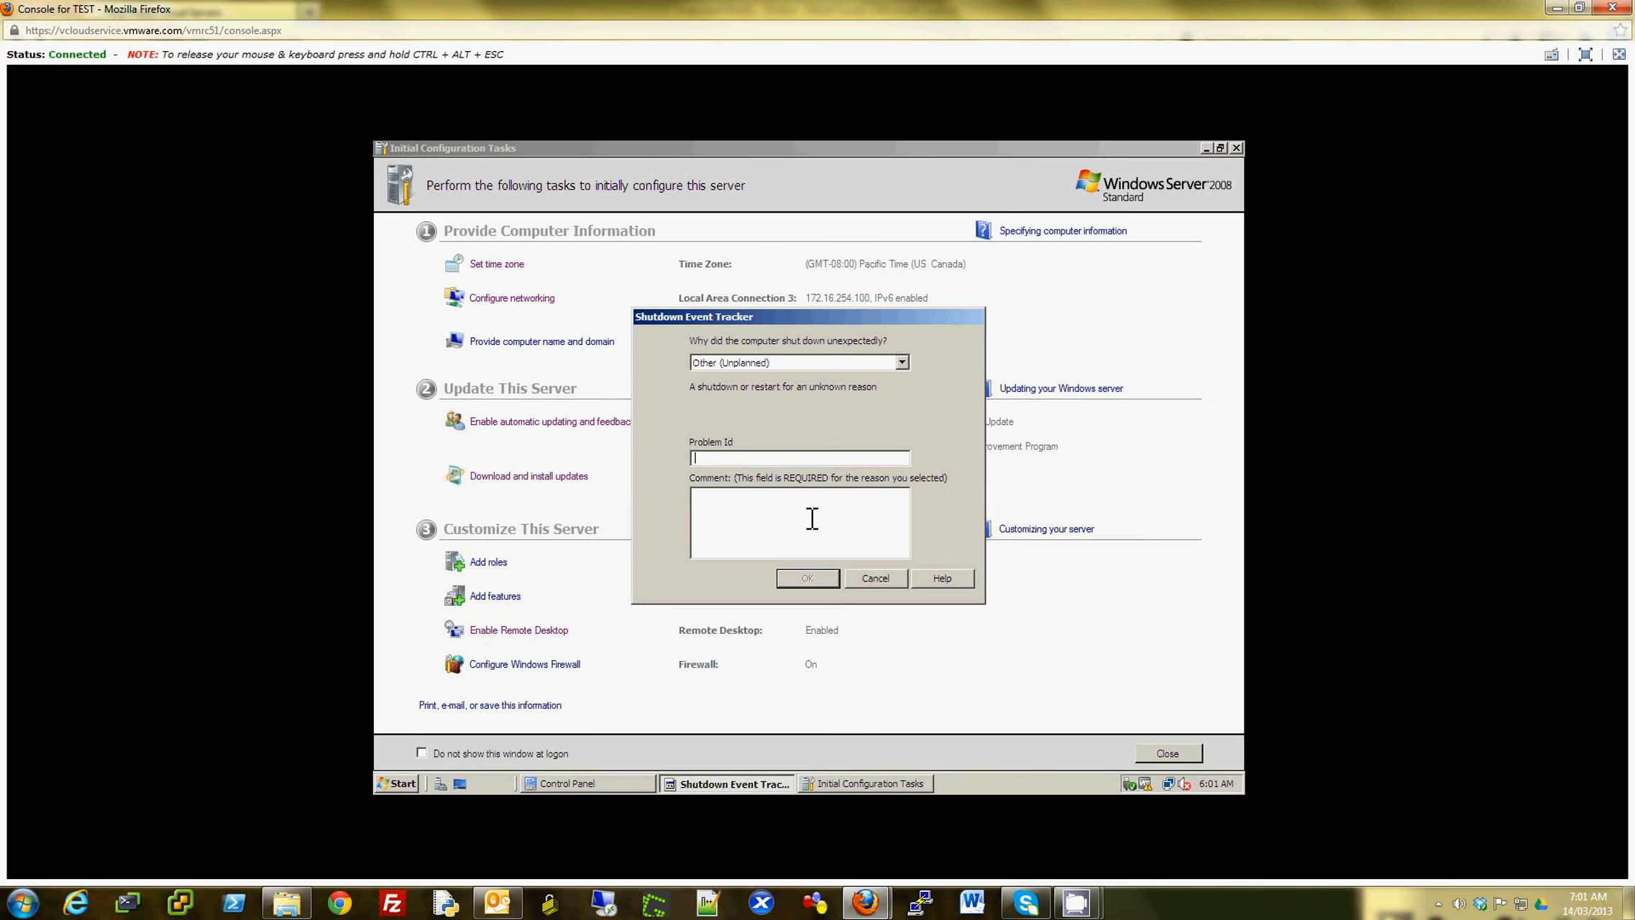
click(875, 579)
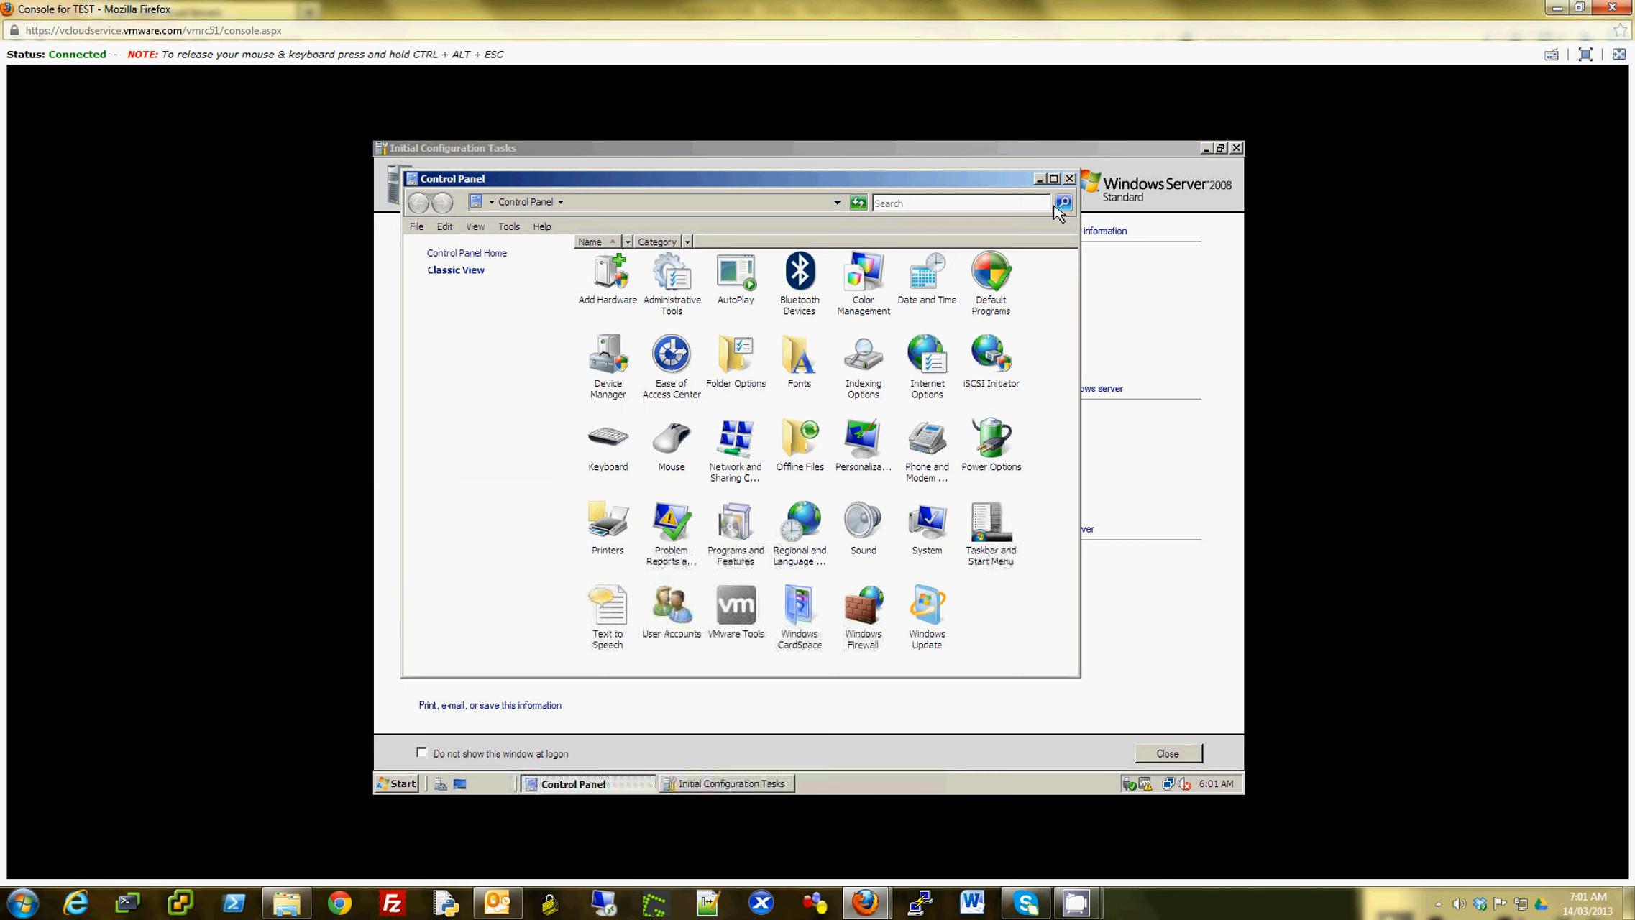
click(735, 447)
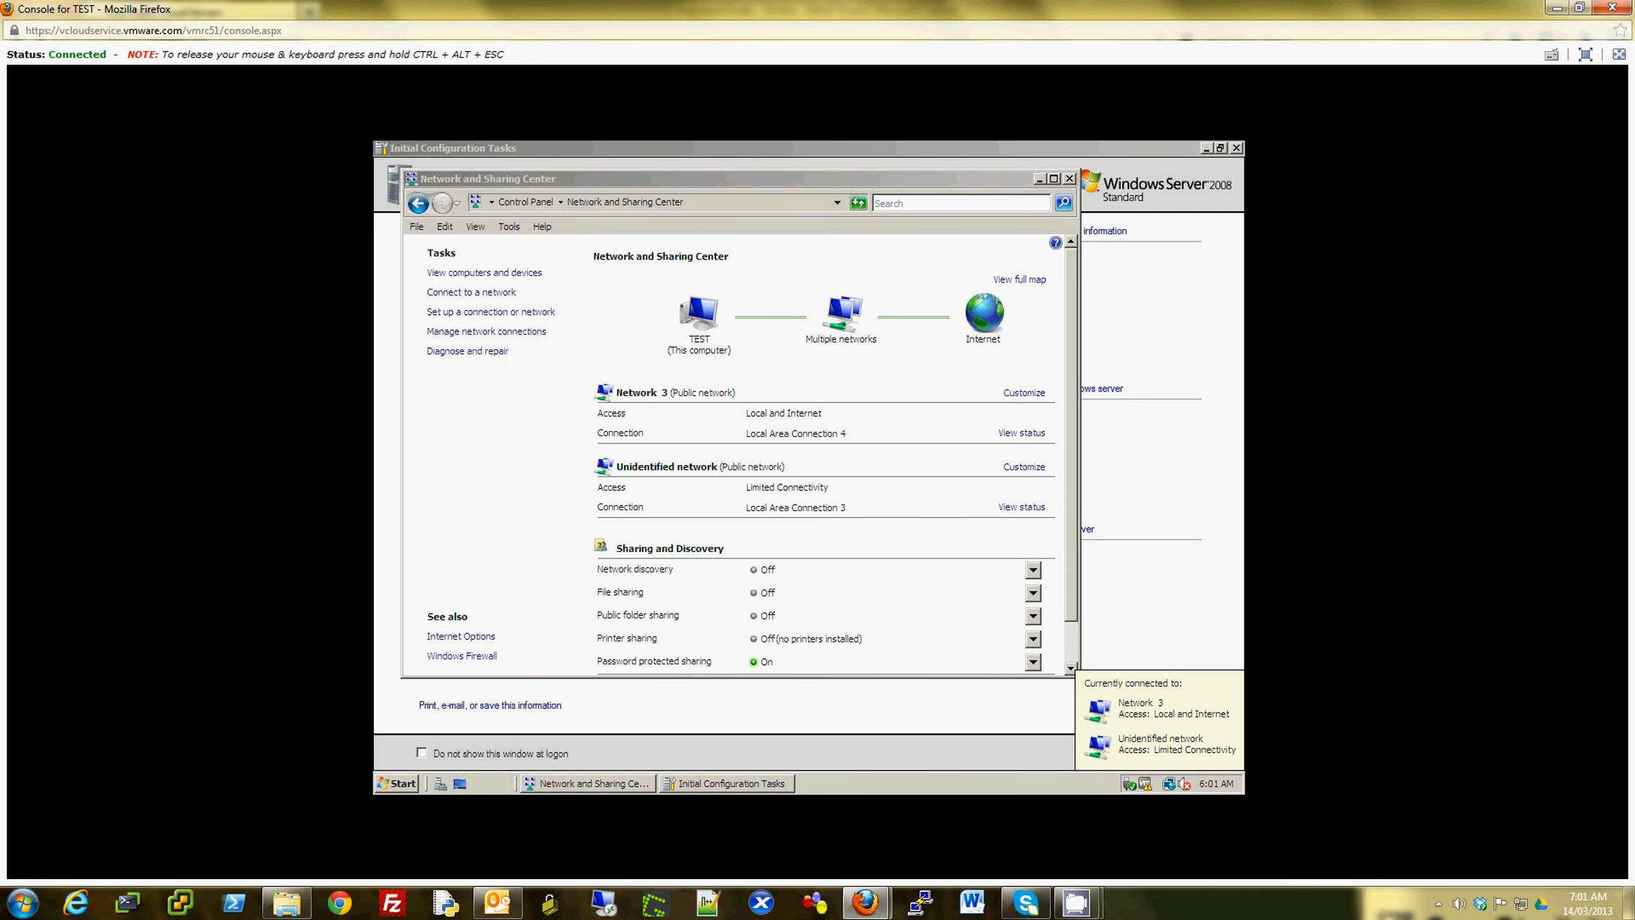
- Open Network Connections and disable Local Area Connection 3 and Local Area Connection 4
click(489, 333)
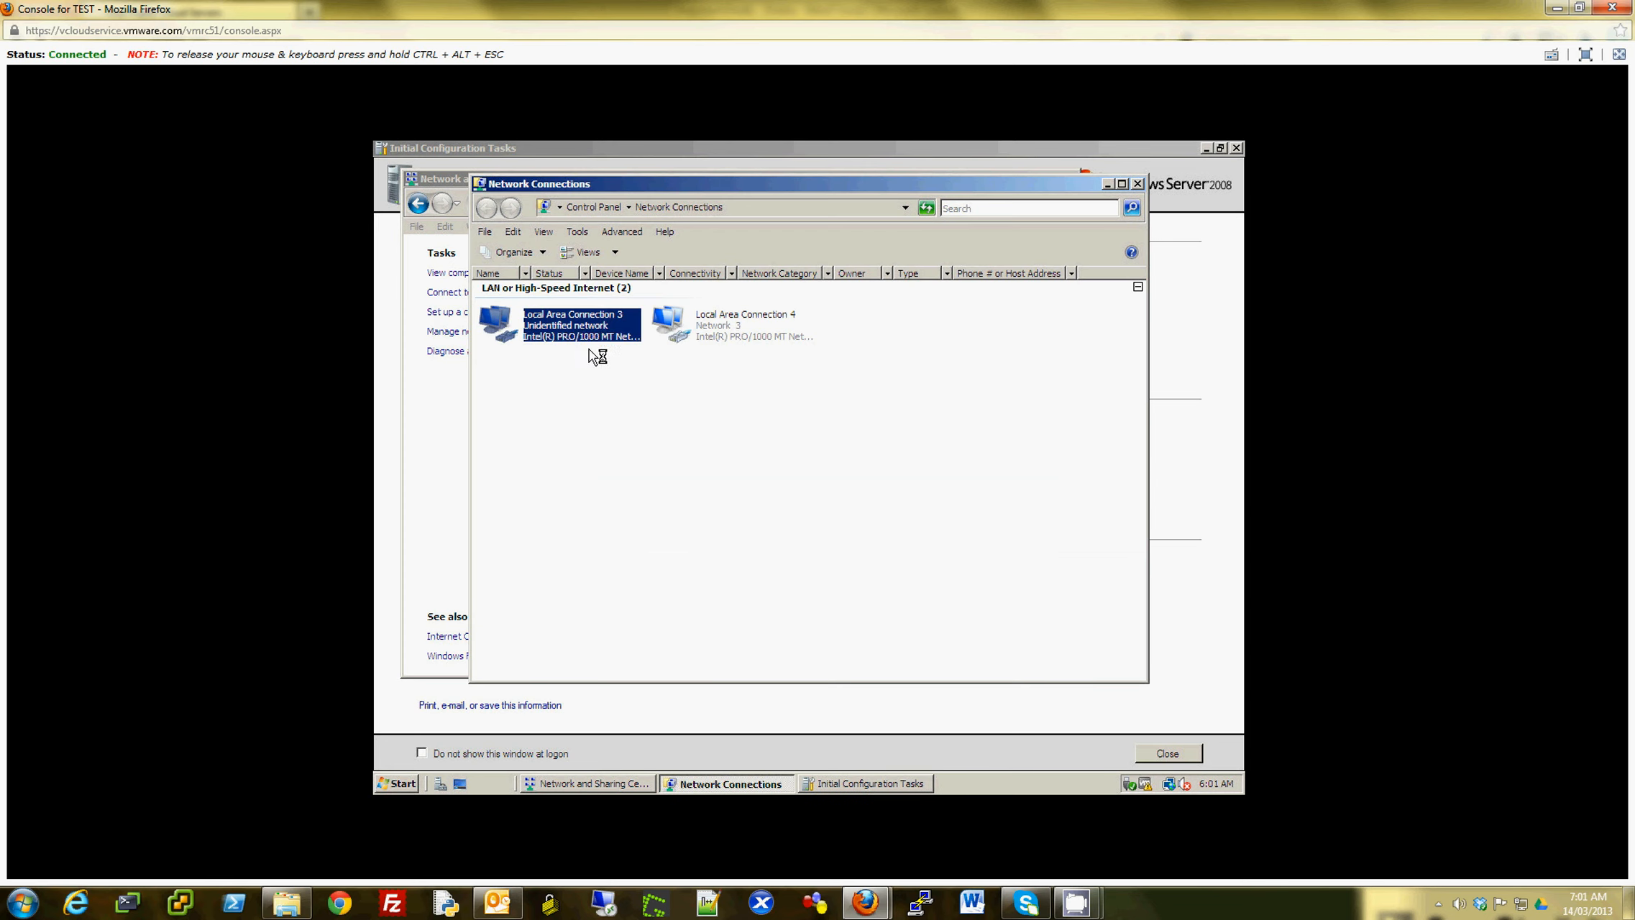
right_click(581, 333)
click(620, 343)
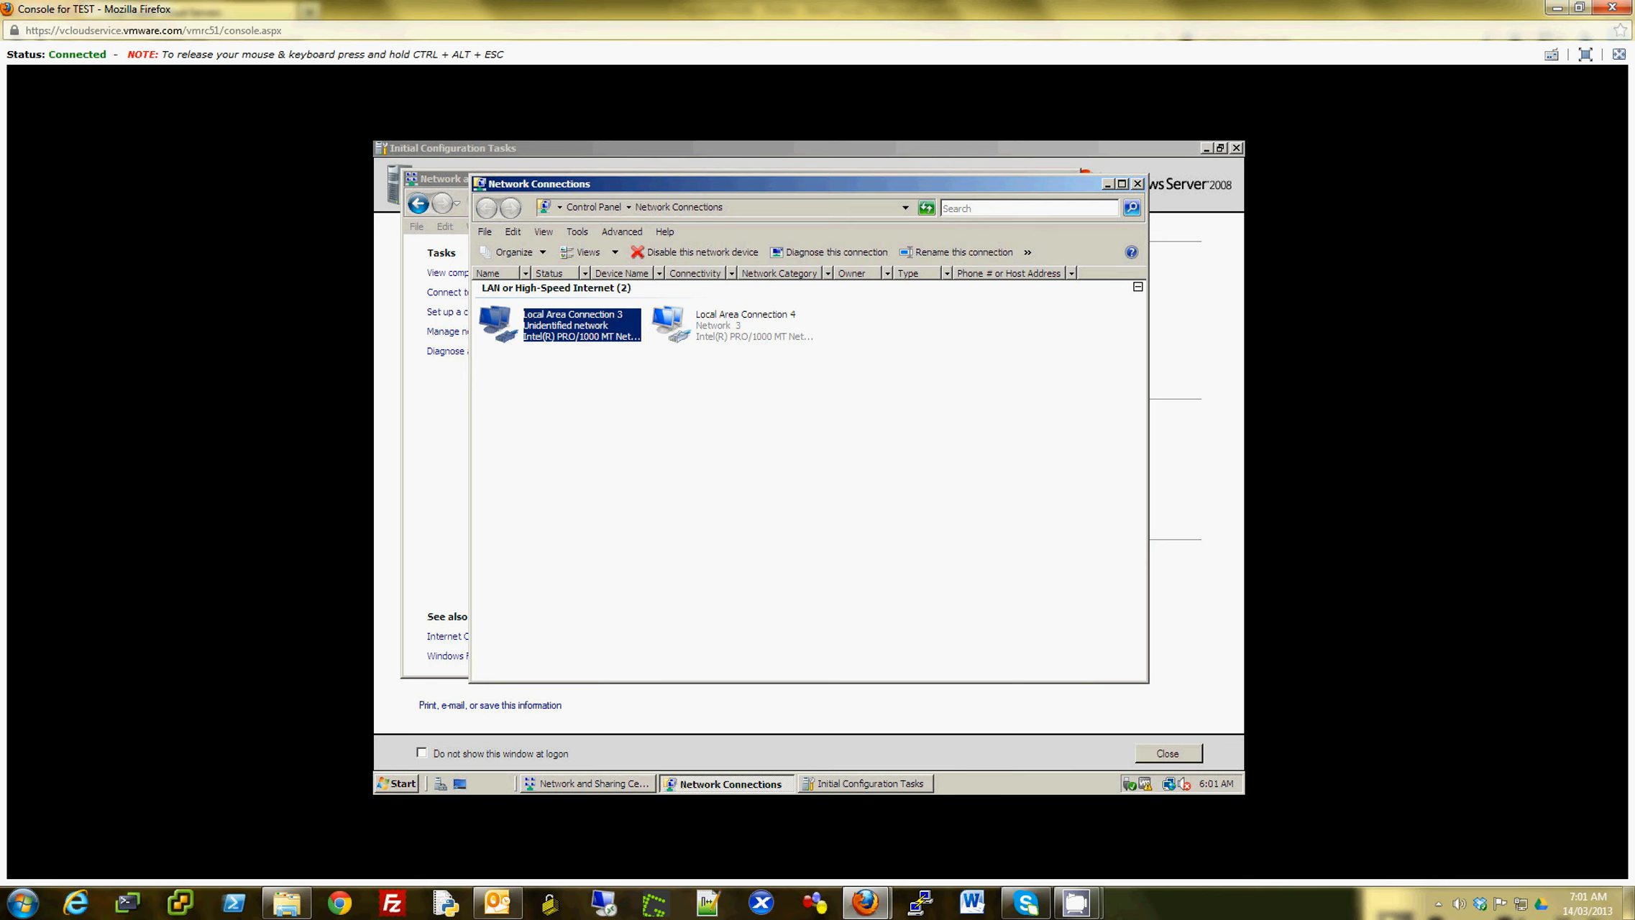
right_click(682, 335)
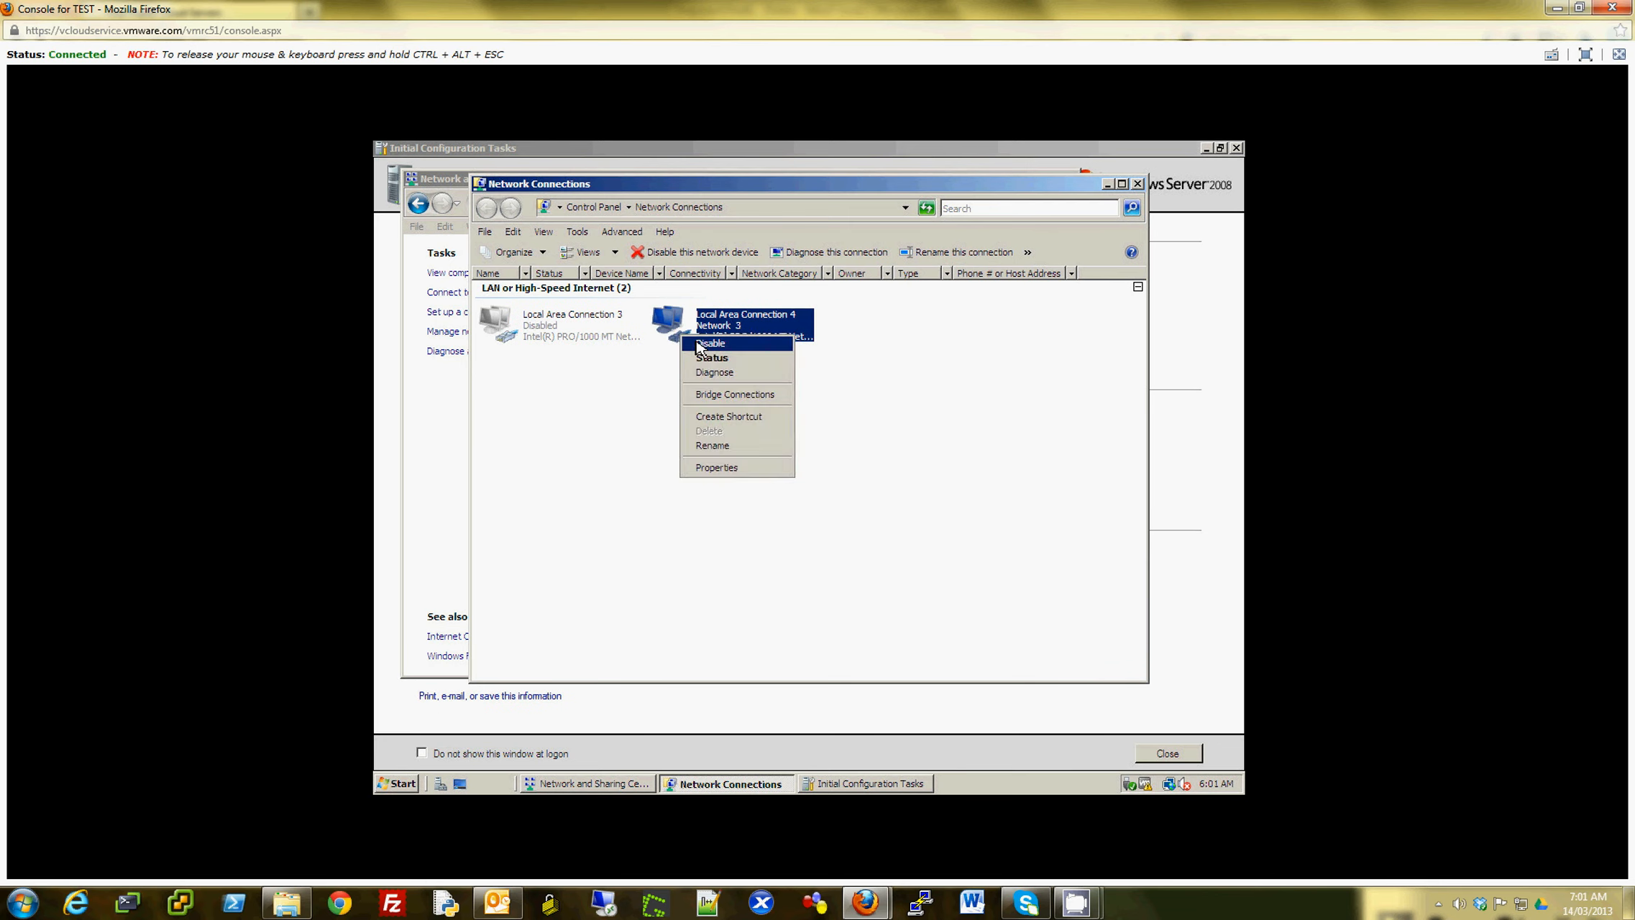
click(701, 345)
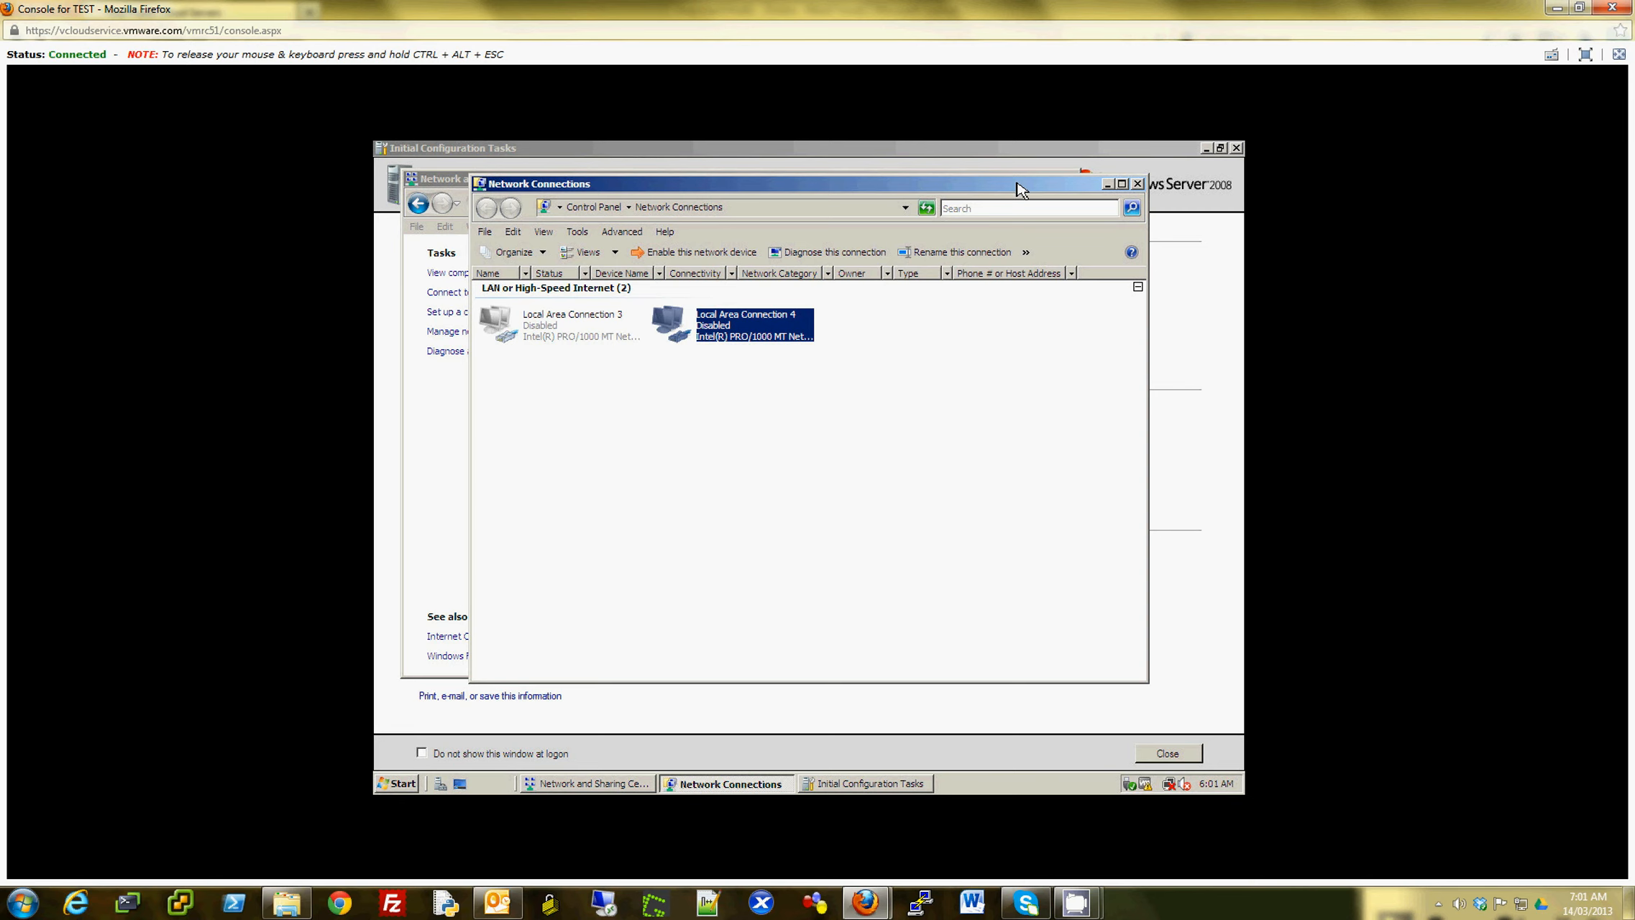
- Enable Local Area Connection 4 and Local Area Connection 3
drag(1017, 184, 1058, 184)
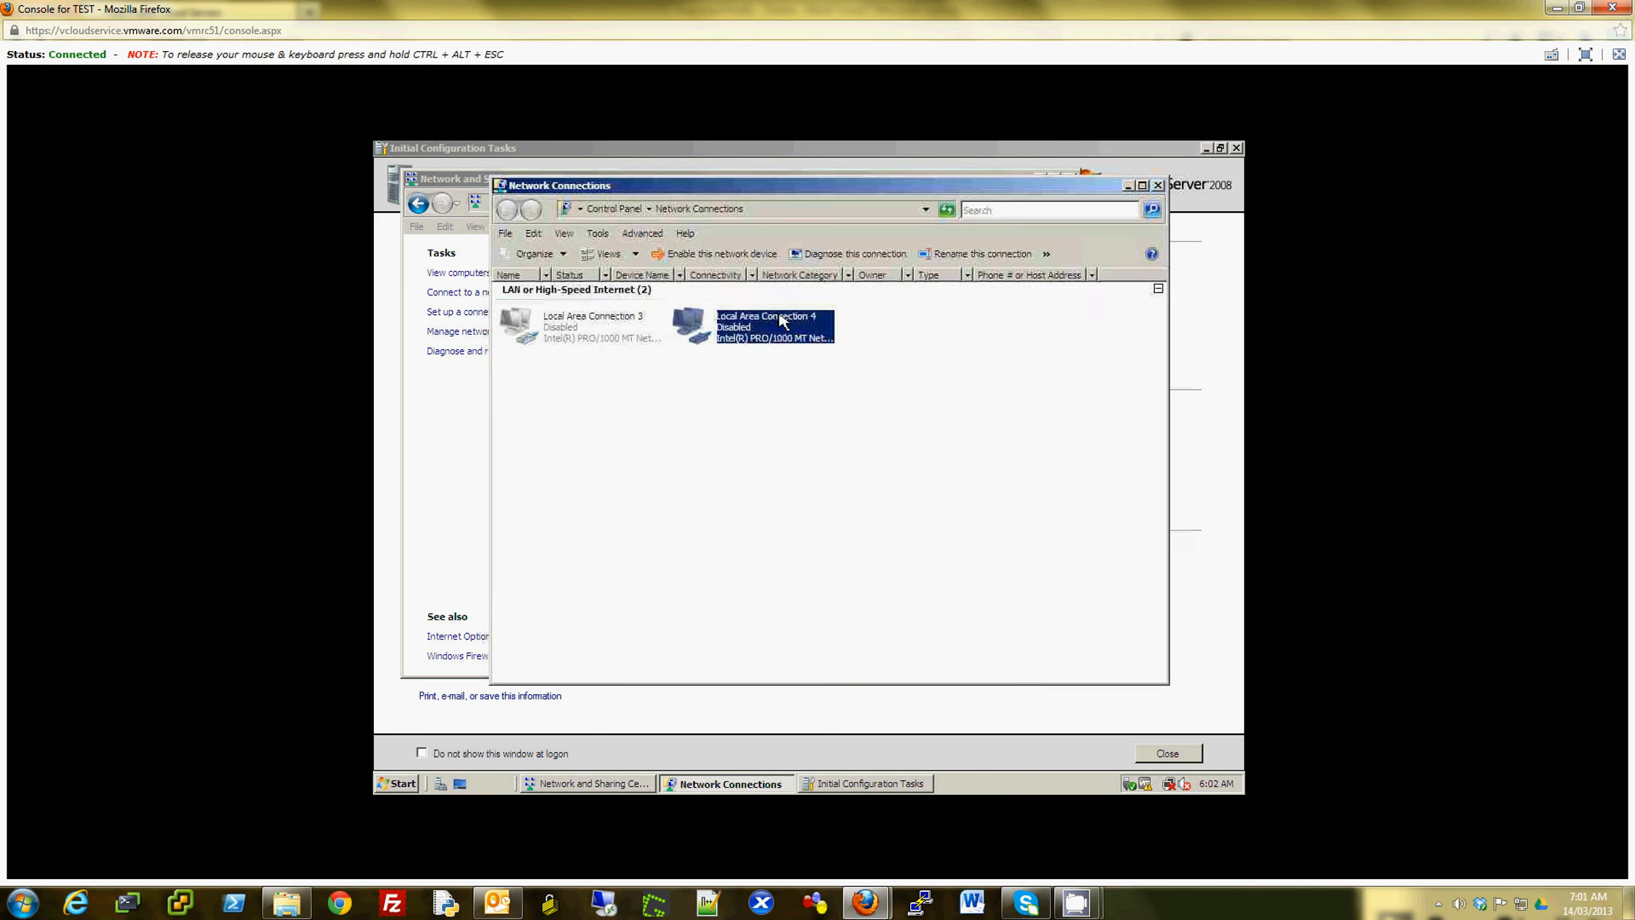
right_click(754, 330)
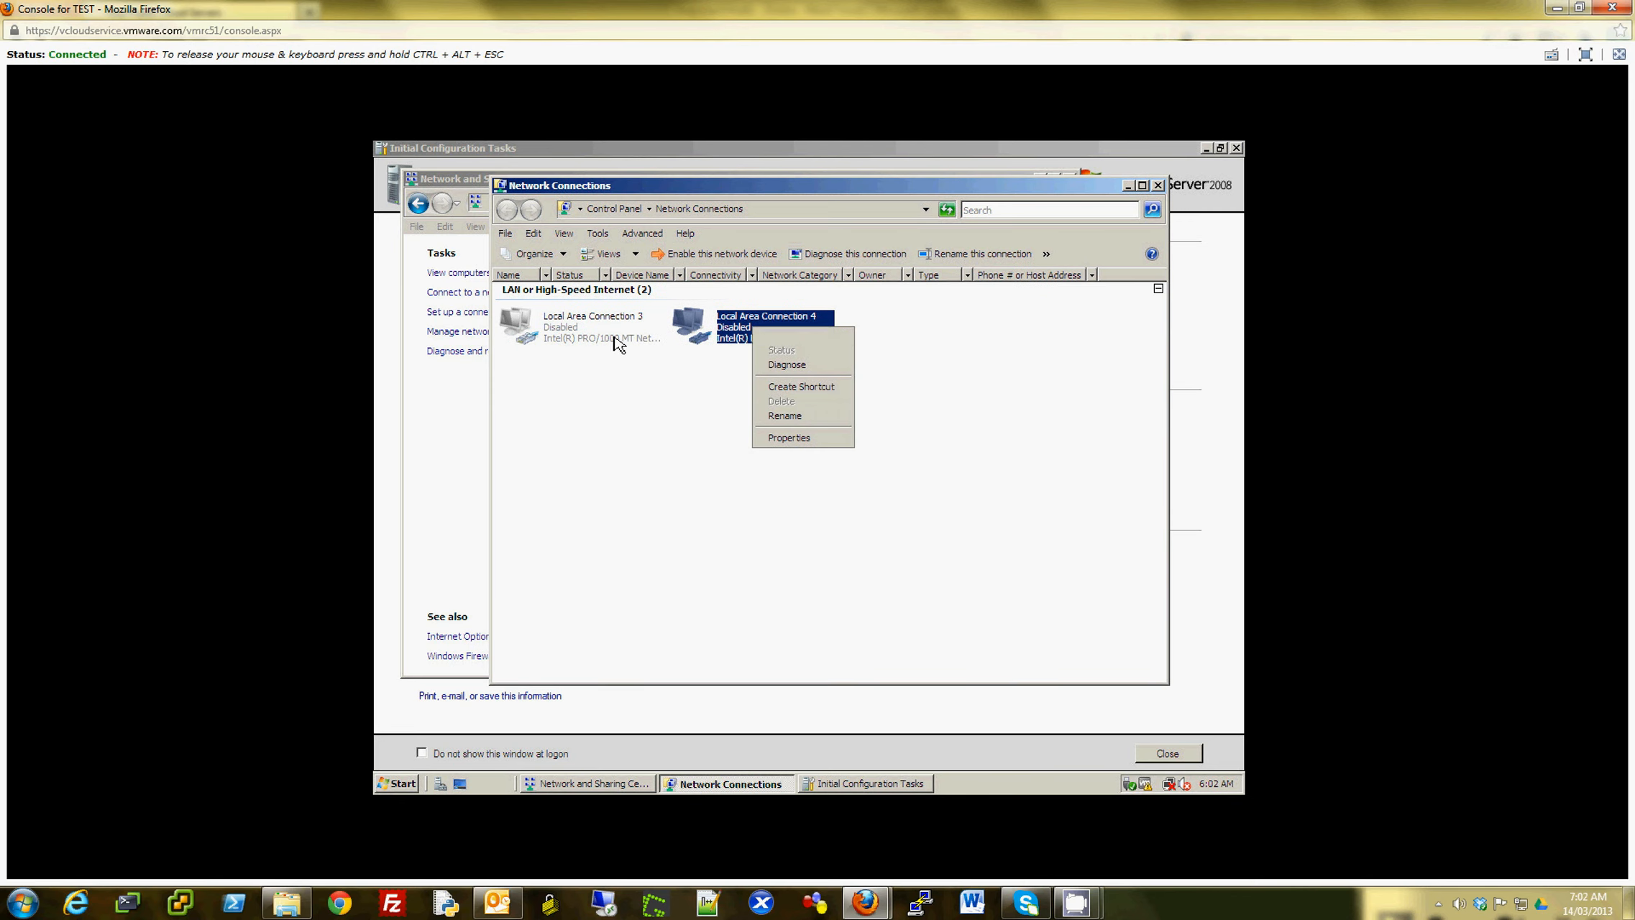
click(822, 336)
click(575, 327)
right_click(596, 332)
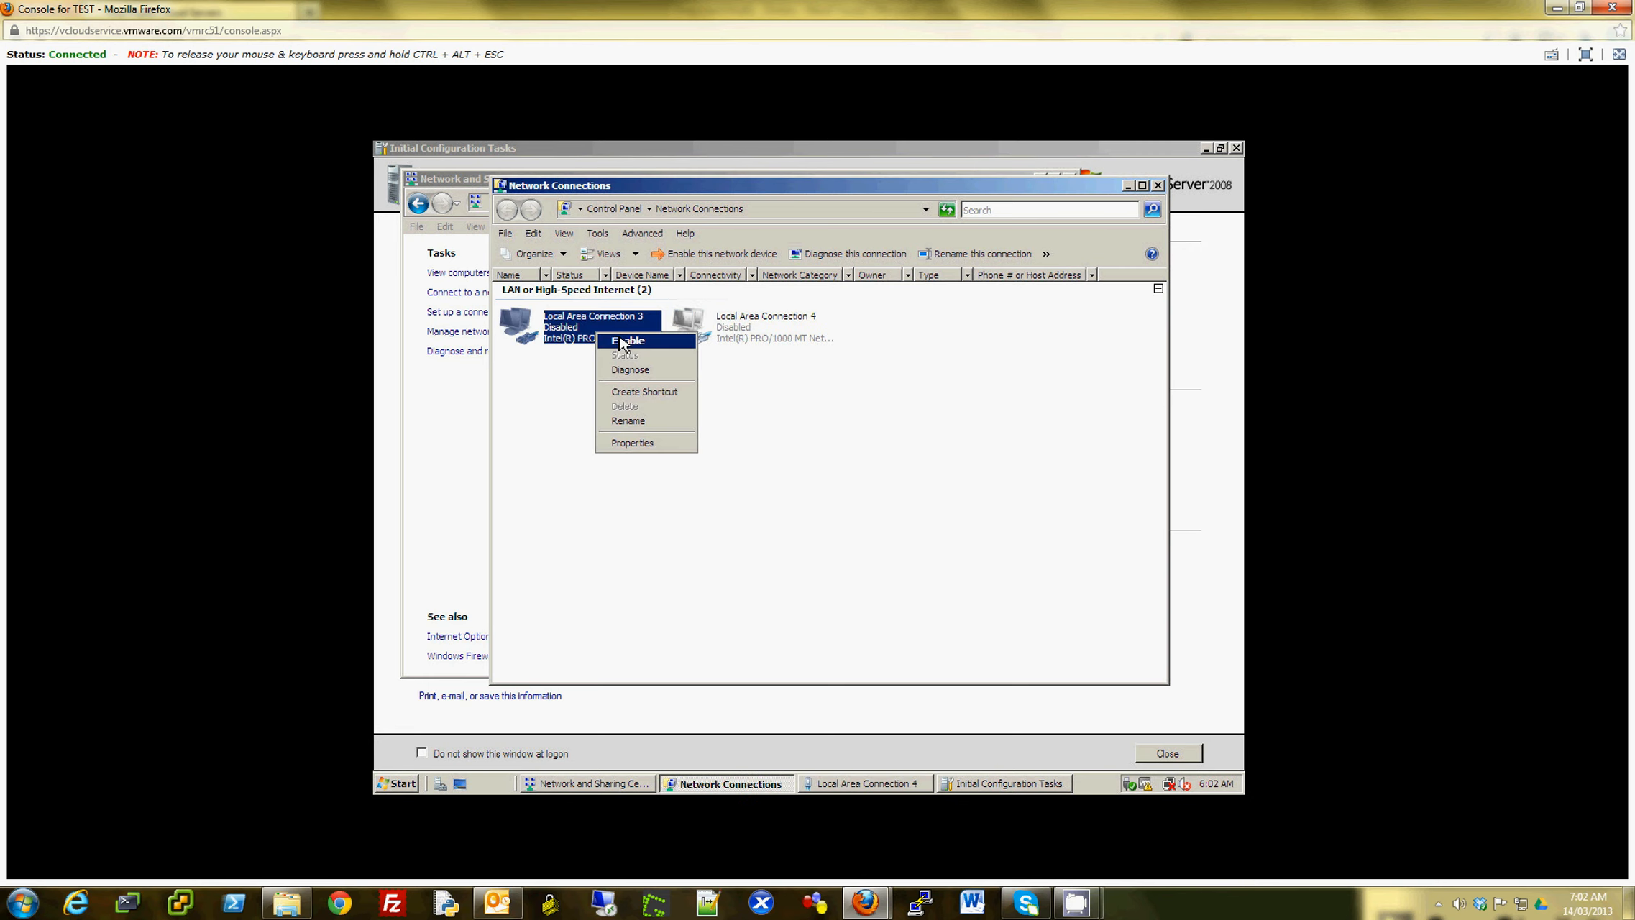
key(Return)
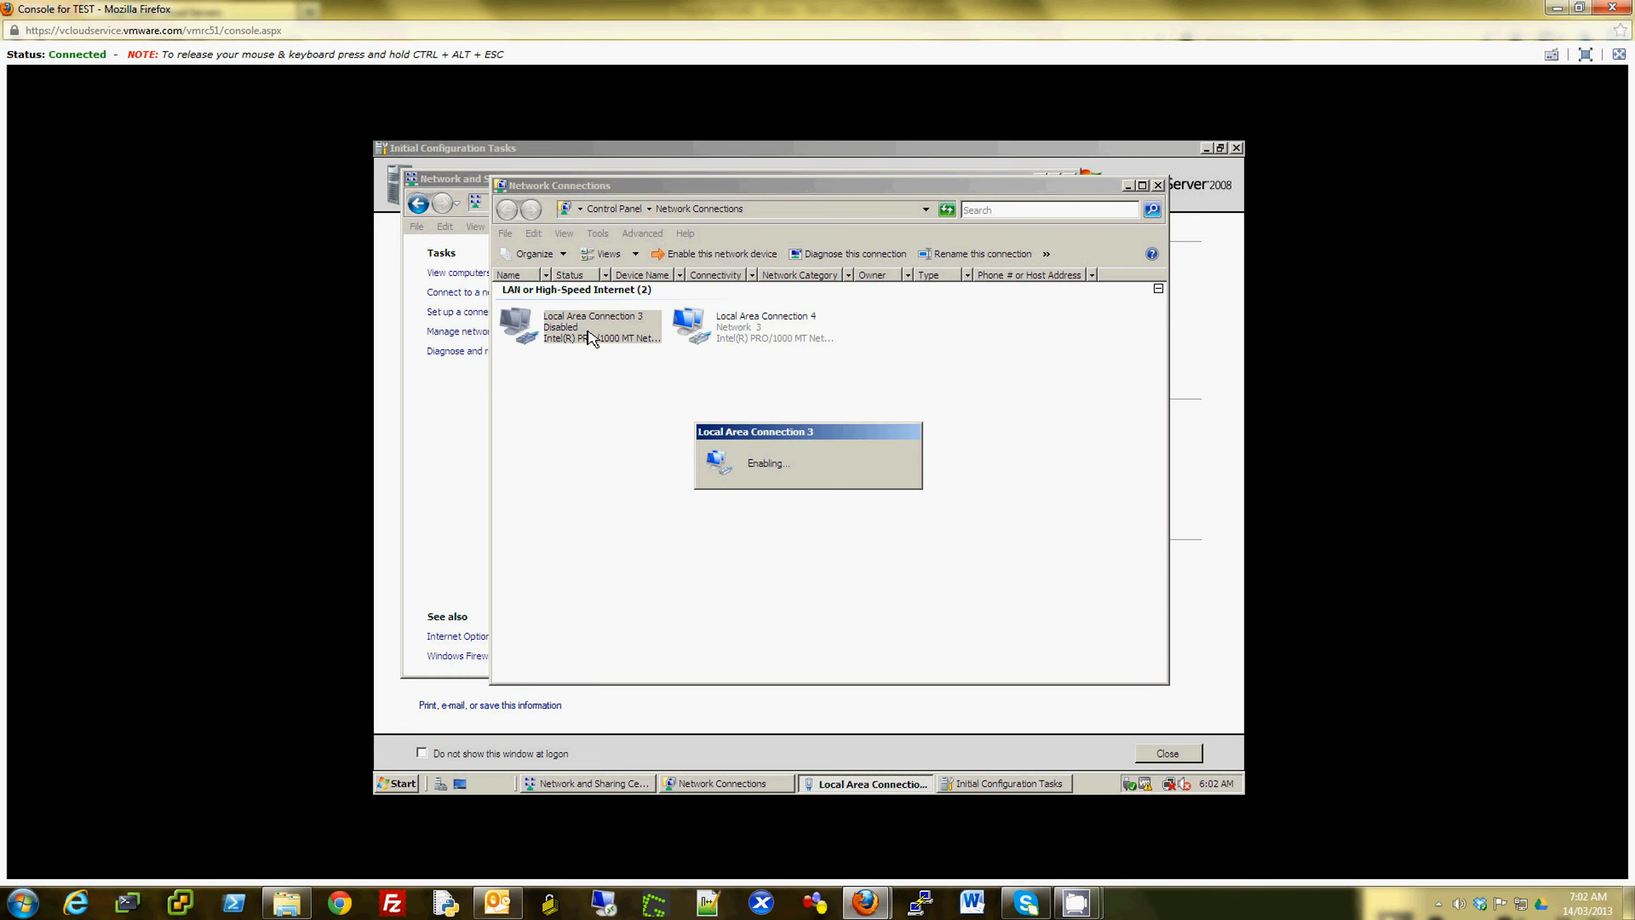
- Inspect Local Area Connection 4's status details and properties without changes
click(708, 334)
double_click(708, 334)
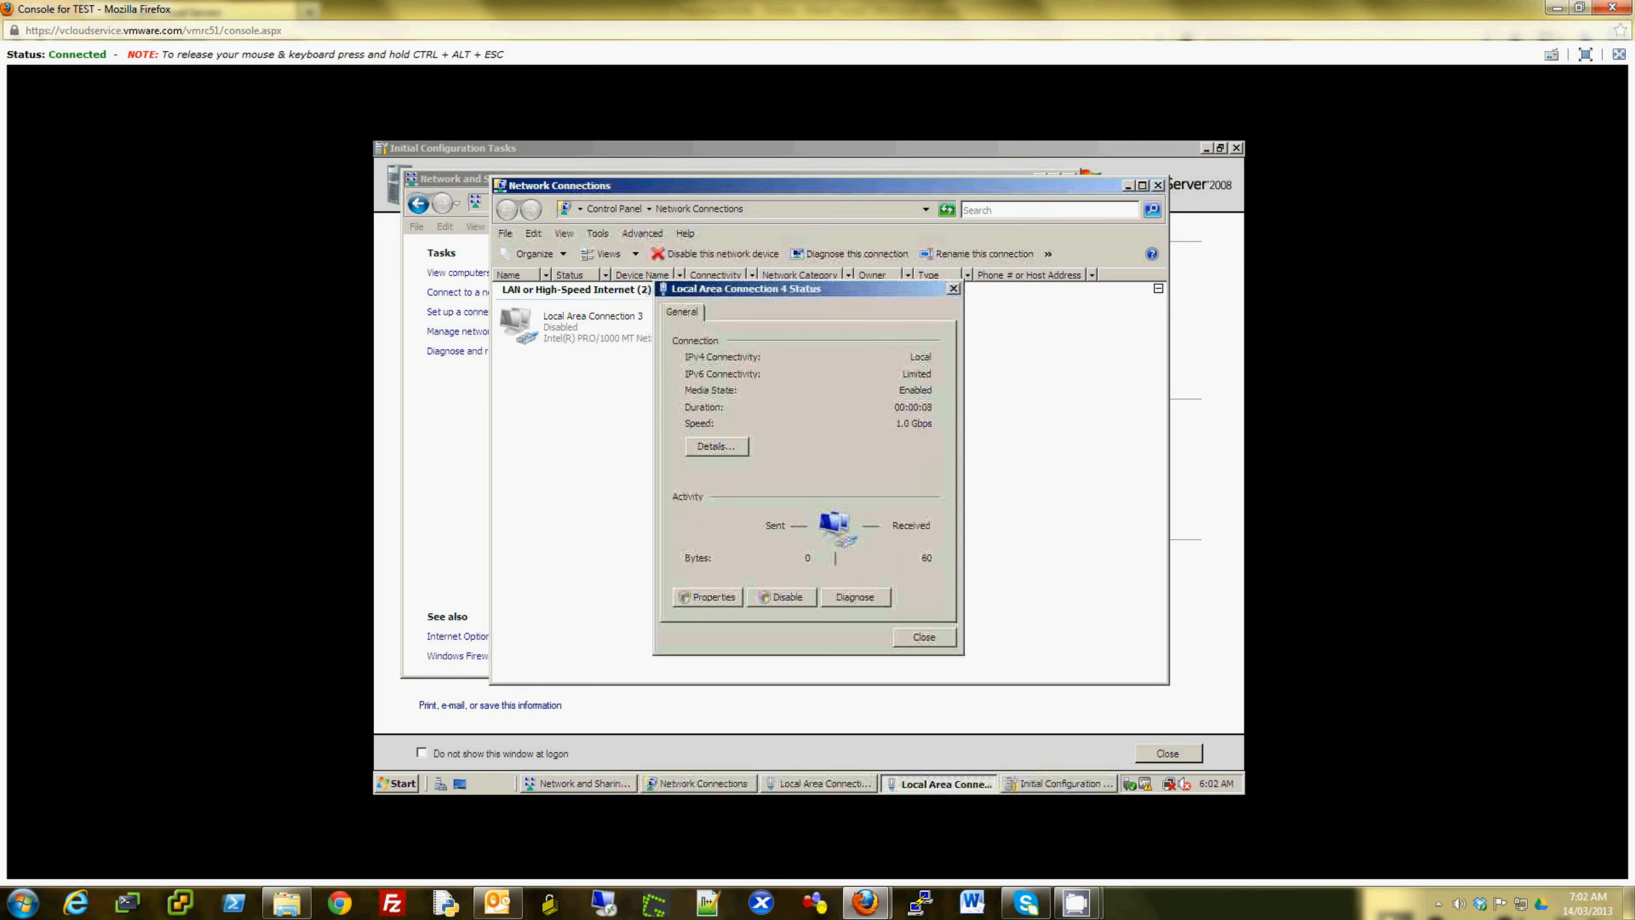
click(719, 446)
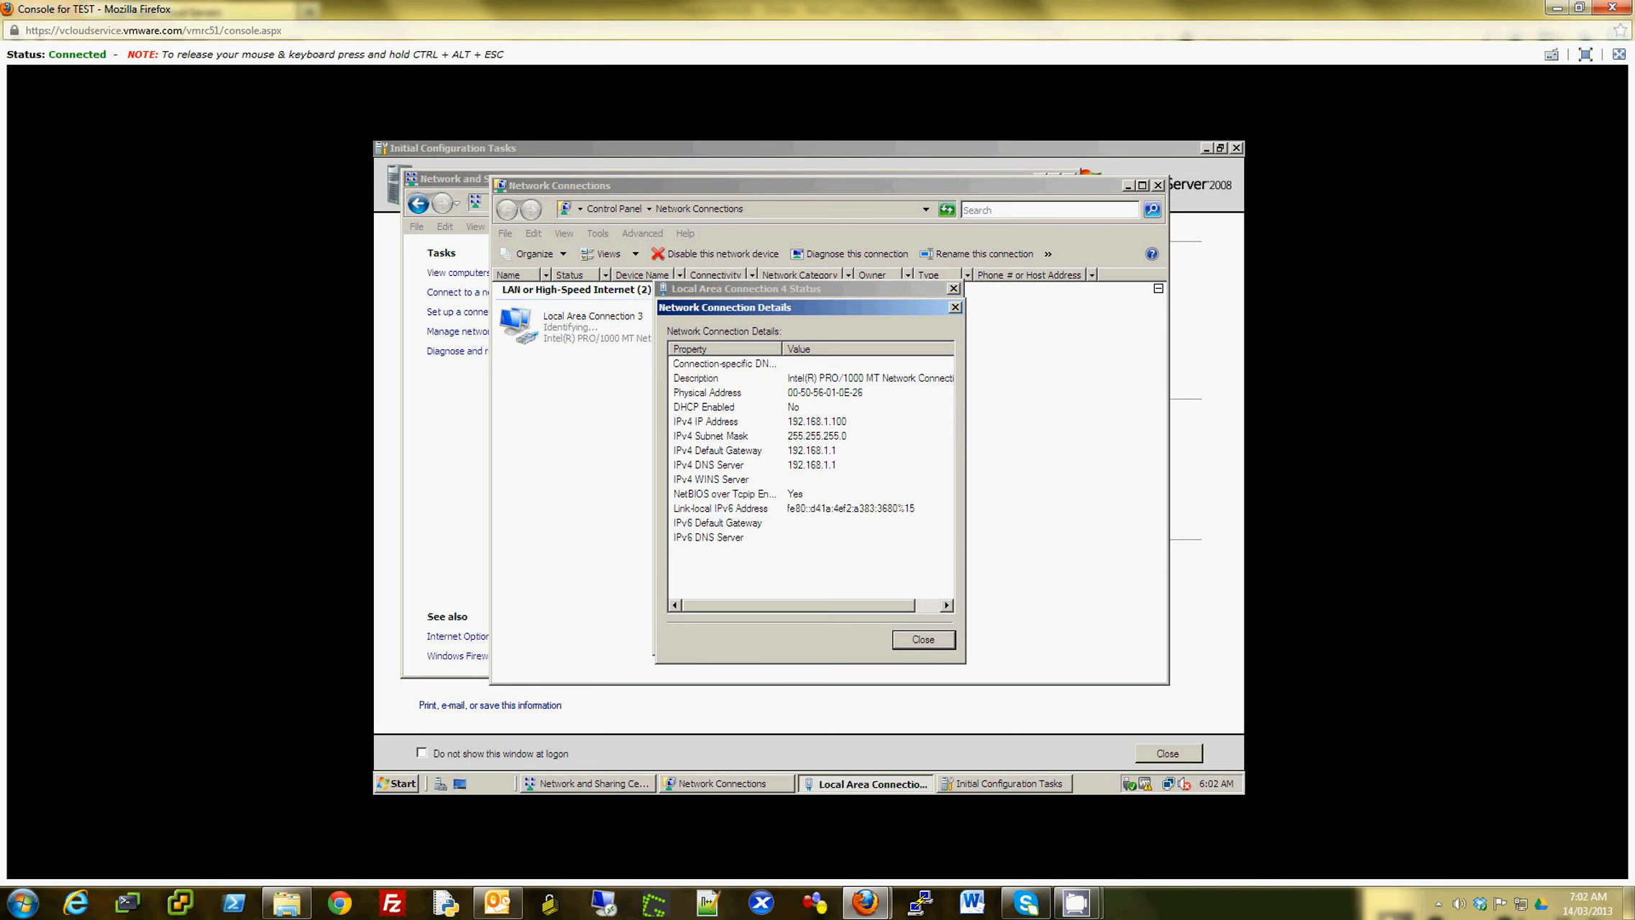
click(925, 647)
click(923, 643)
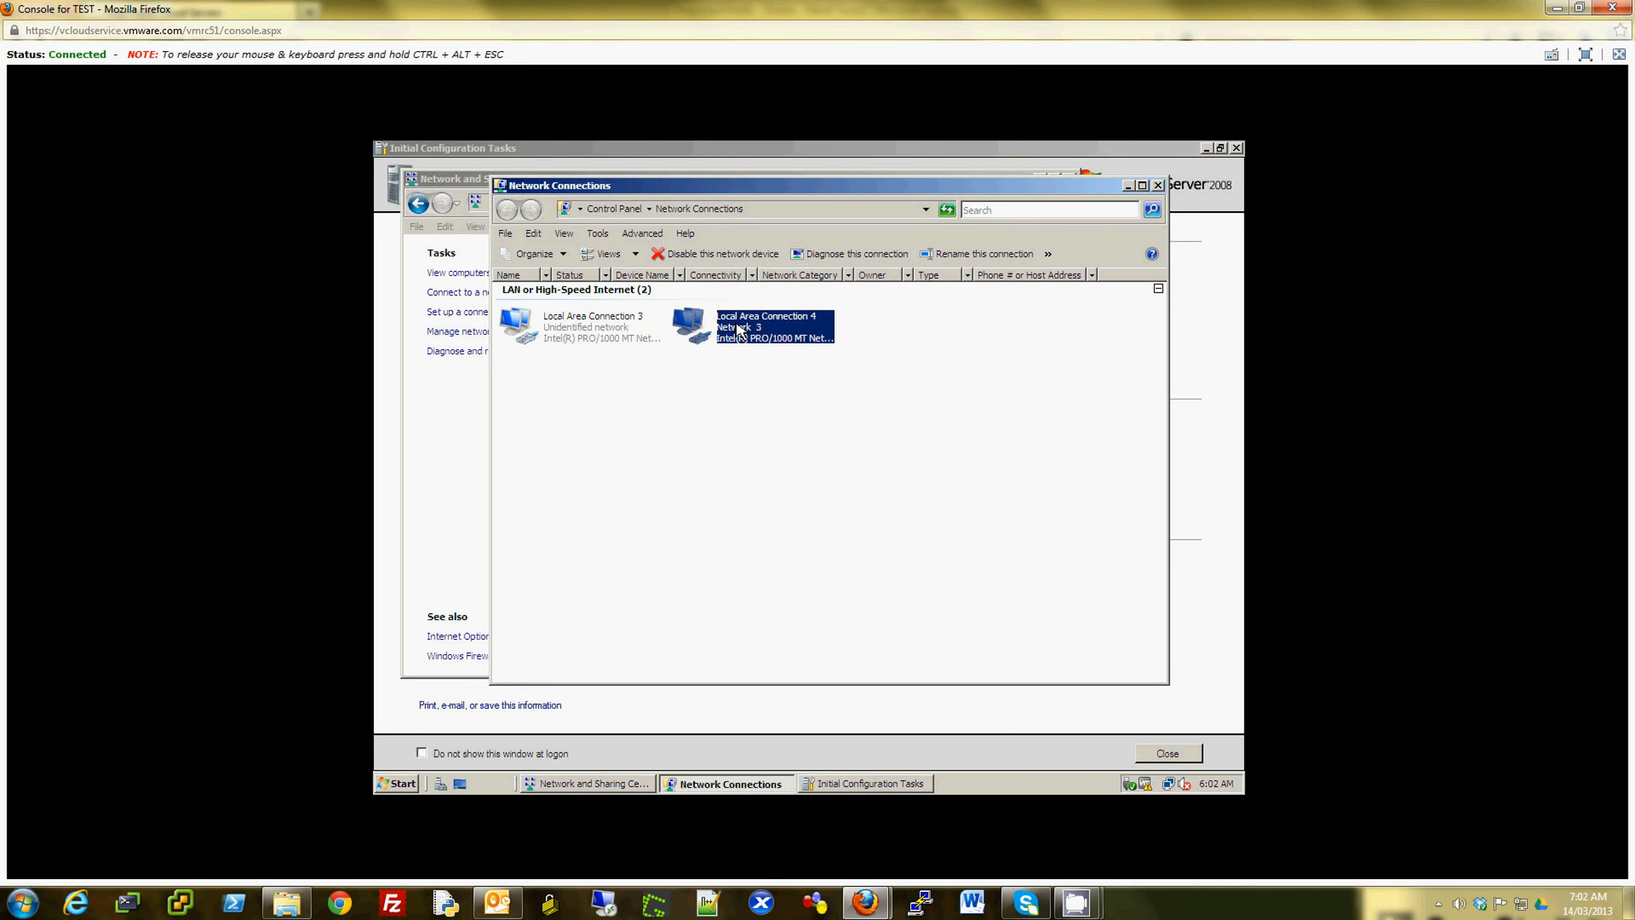
double_click(748, 333)
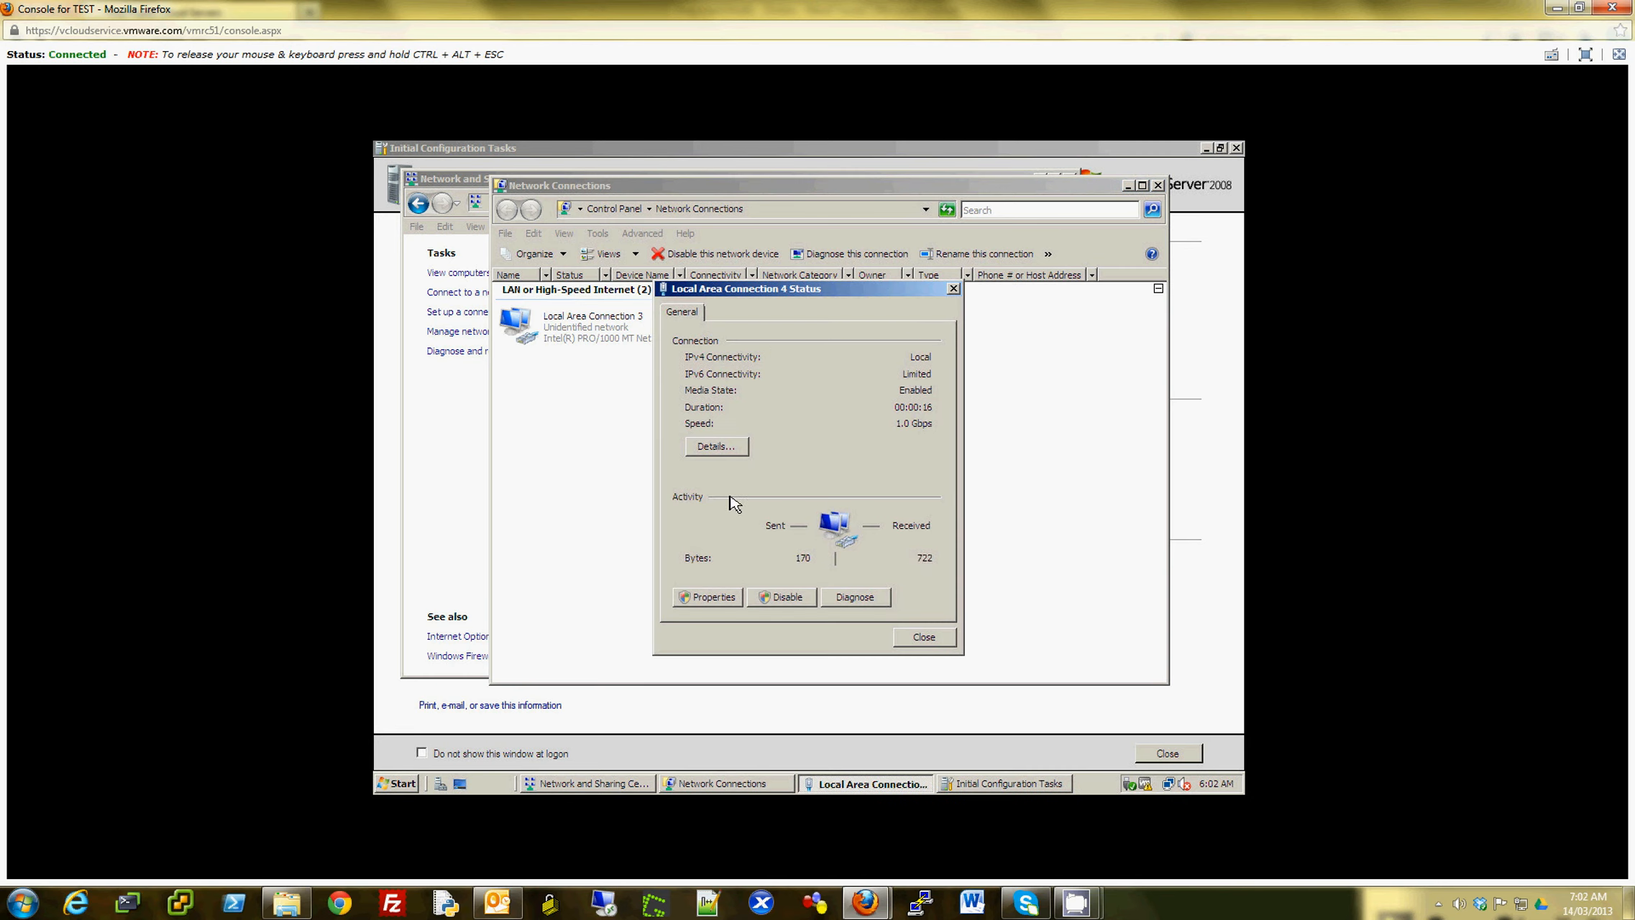
click(707, 597)
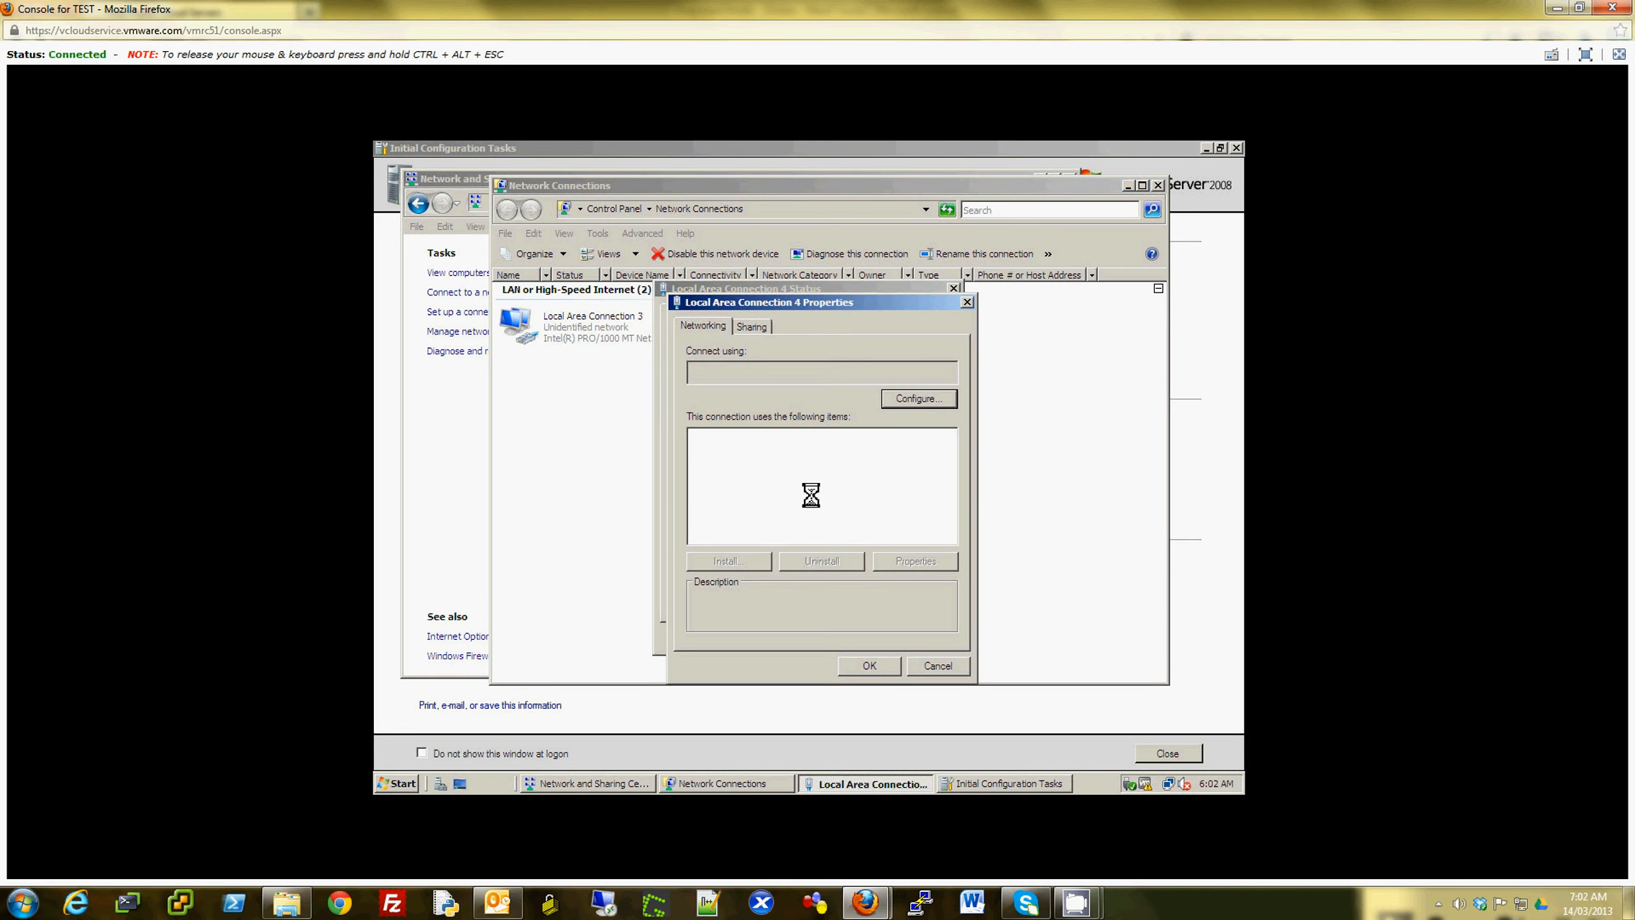
click(950, 667)
click(910, 637)
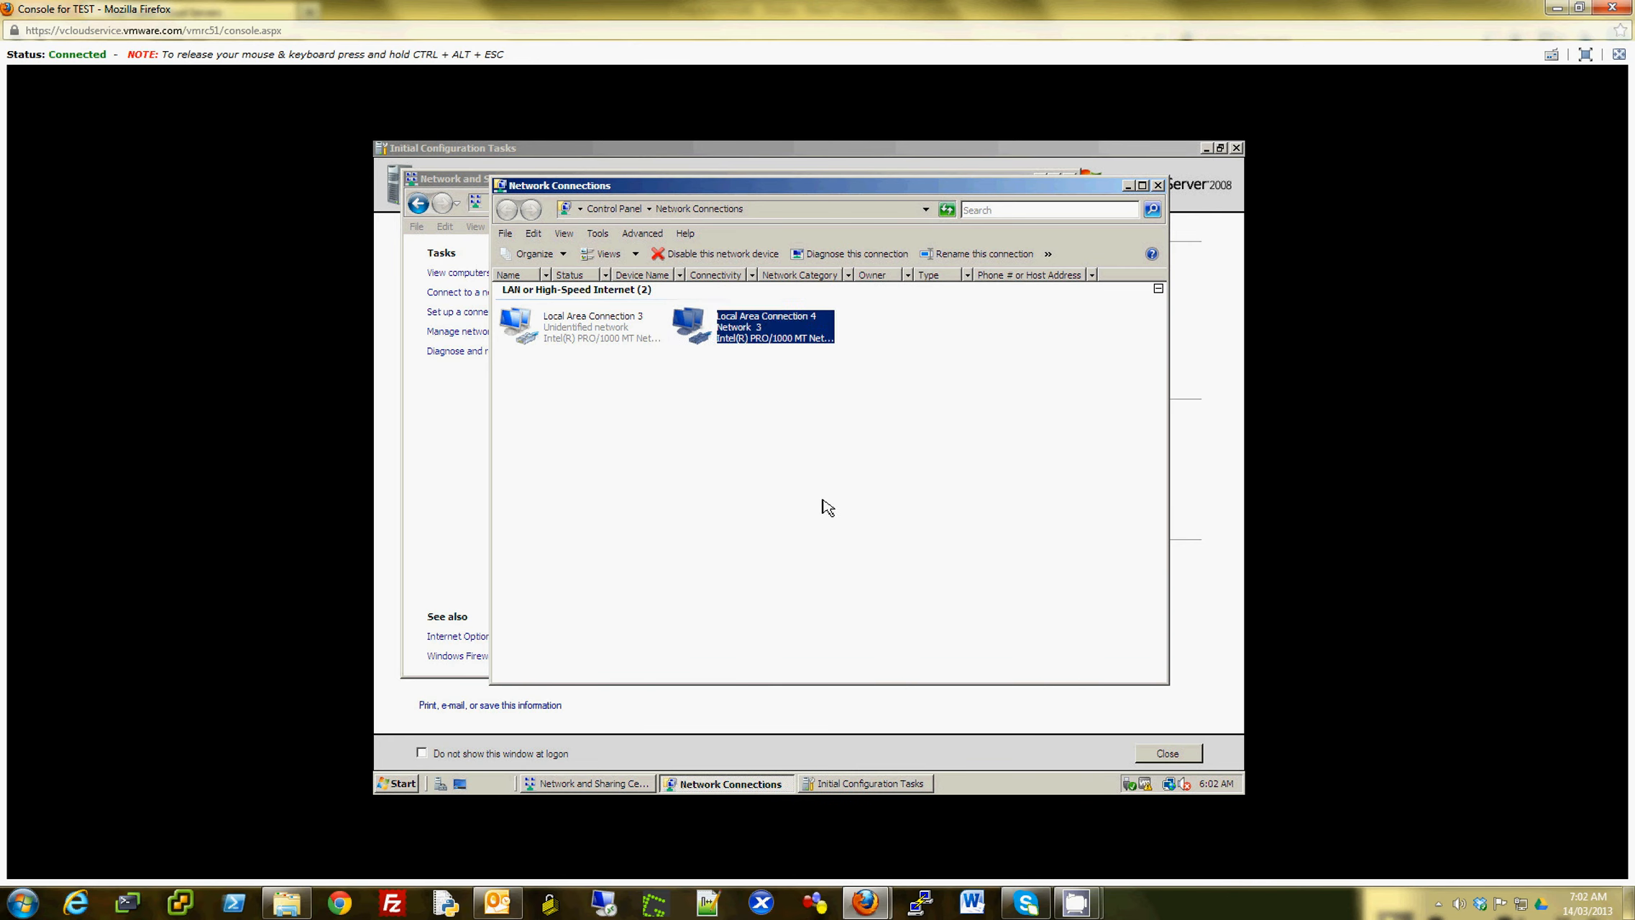
- View Local Area Connection 3's IPv4 settings and cancel without changes
key(Left)
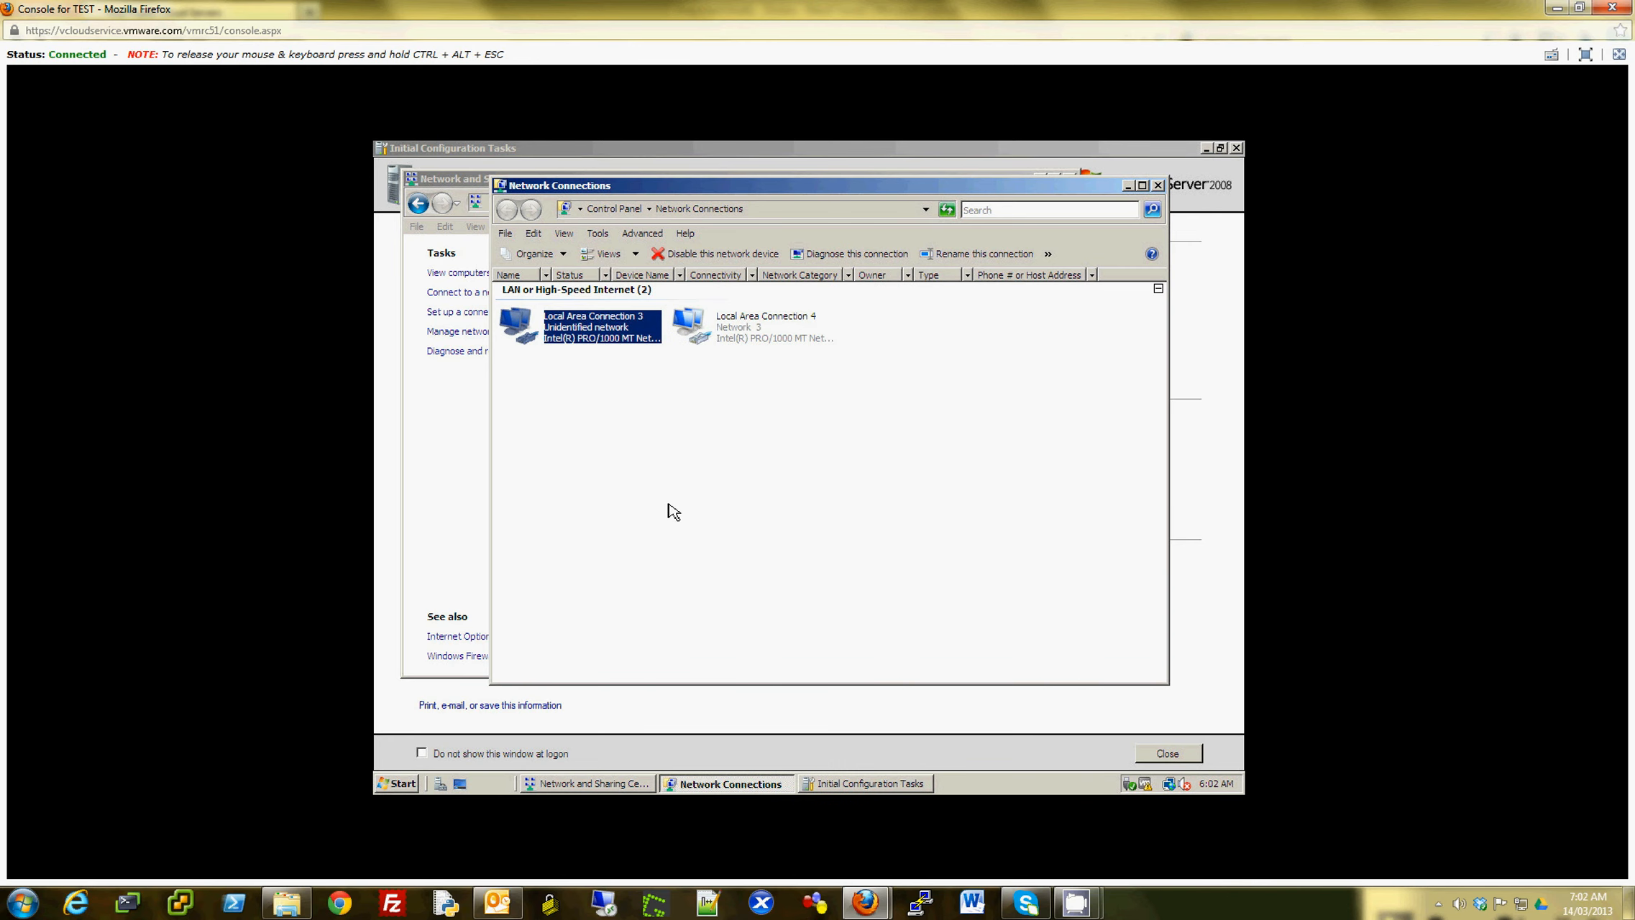
key(shift+F10)
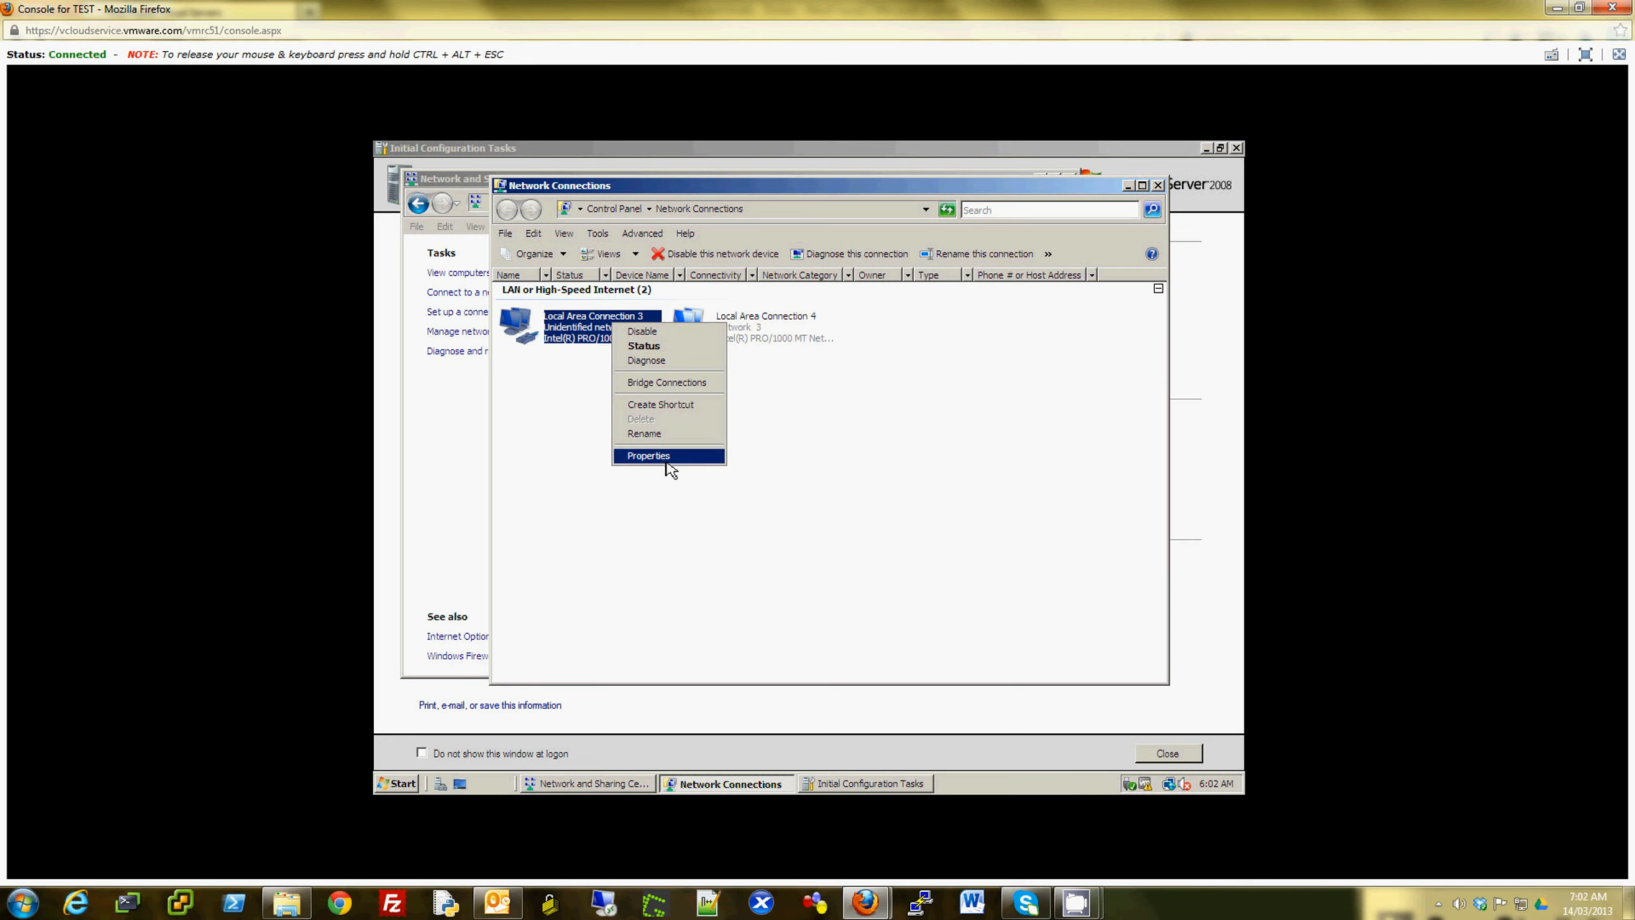
click(667, 453)
click(640, 440)
click(755, 507)
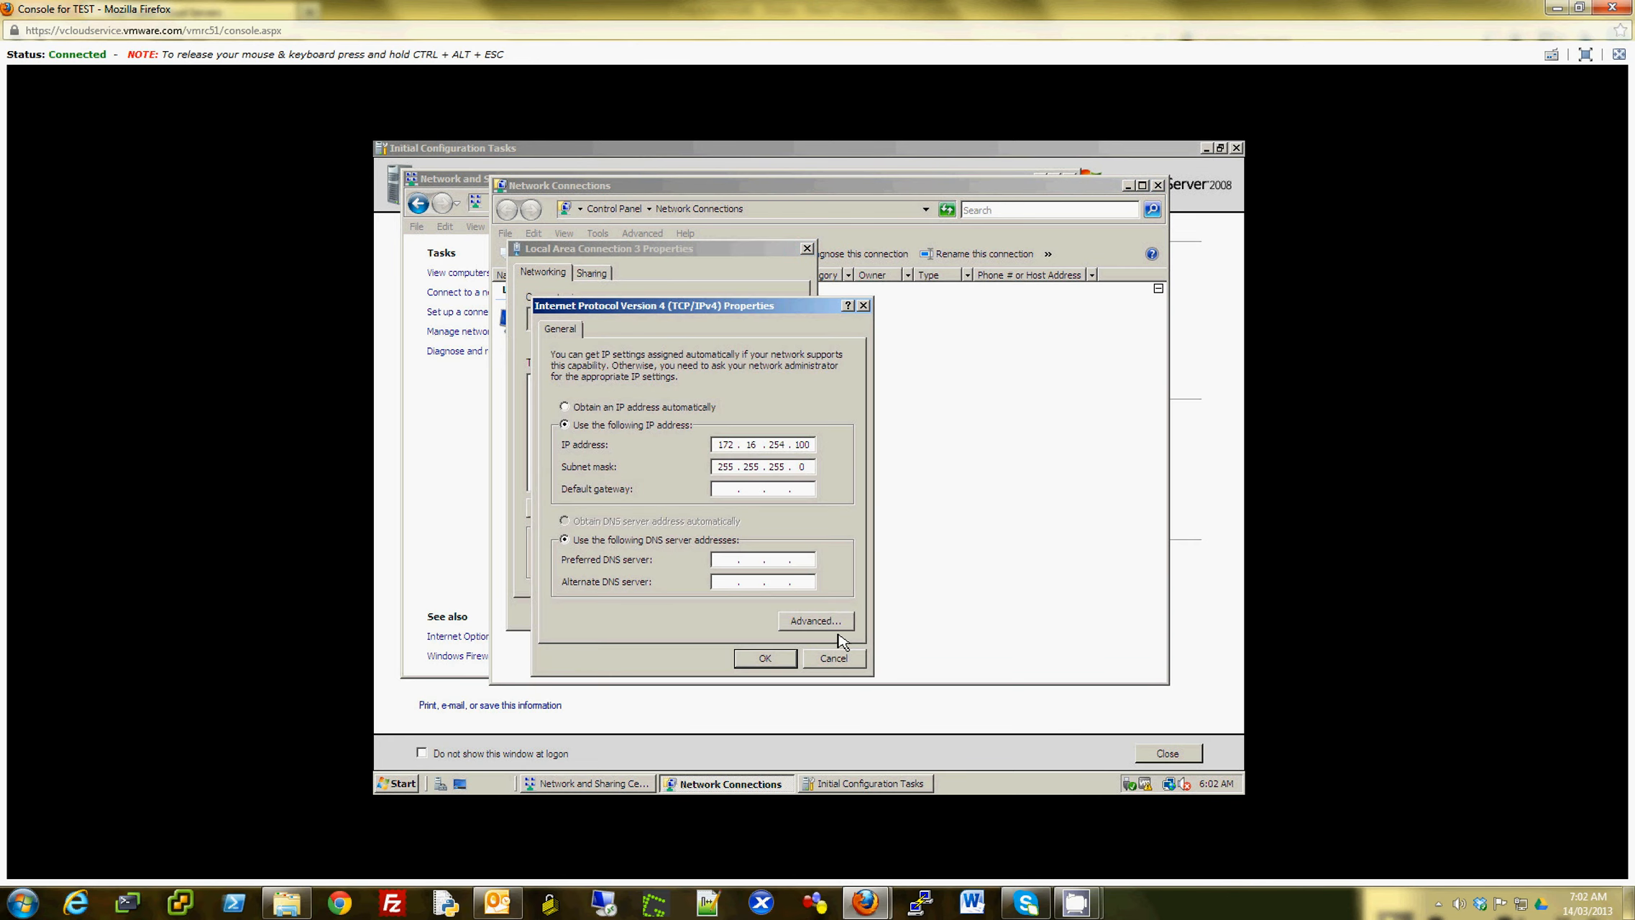
click(834, 659)
click(789, 620)
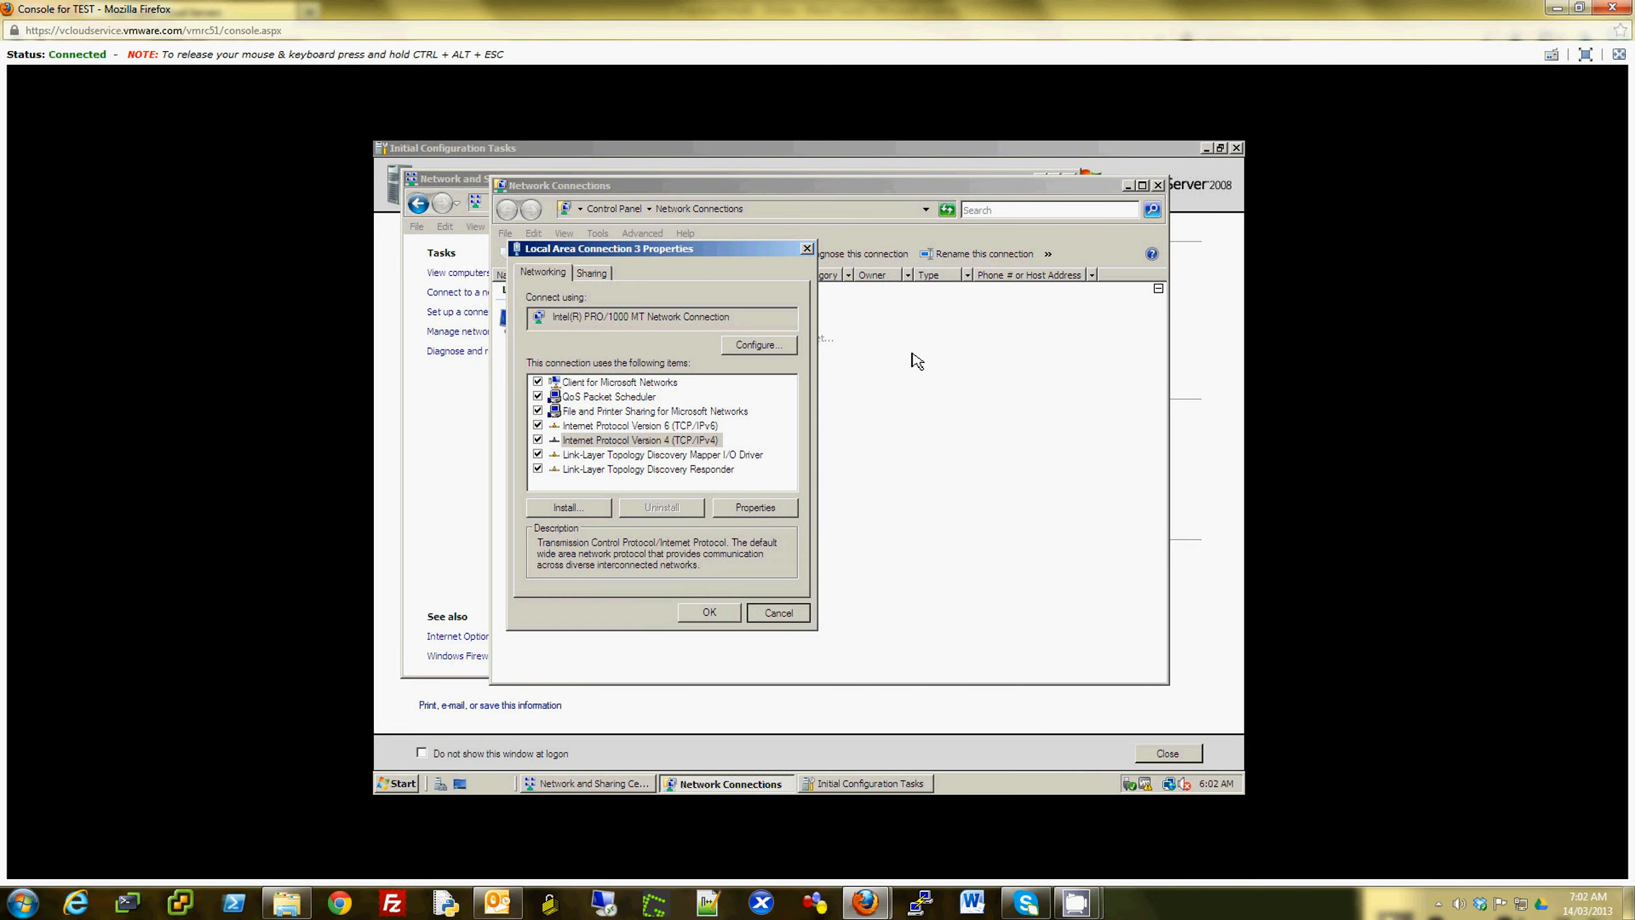
- Close Network Connections, Network and Sharing Center, Initial Configuration Tasks, and the TEST console
click(1157, 185)
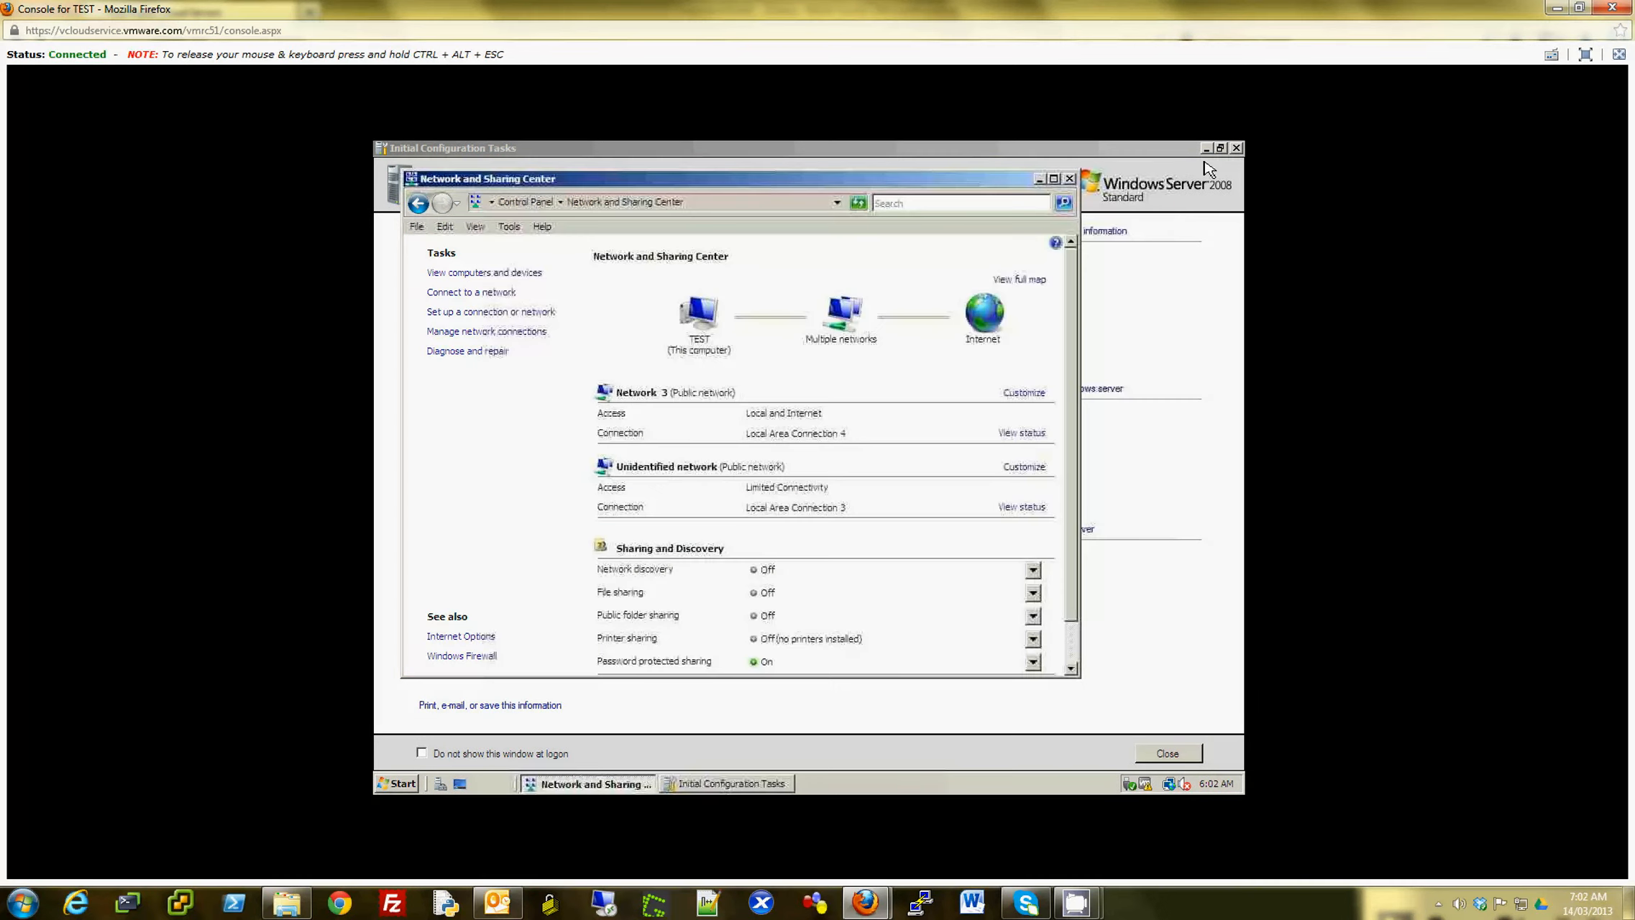
click(1069, 178)
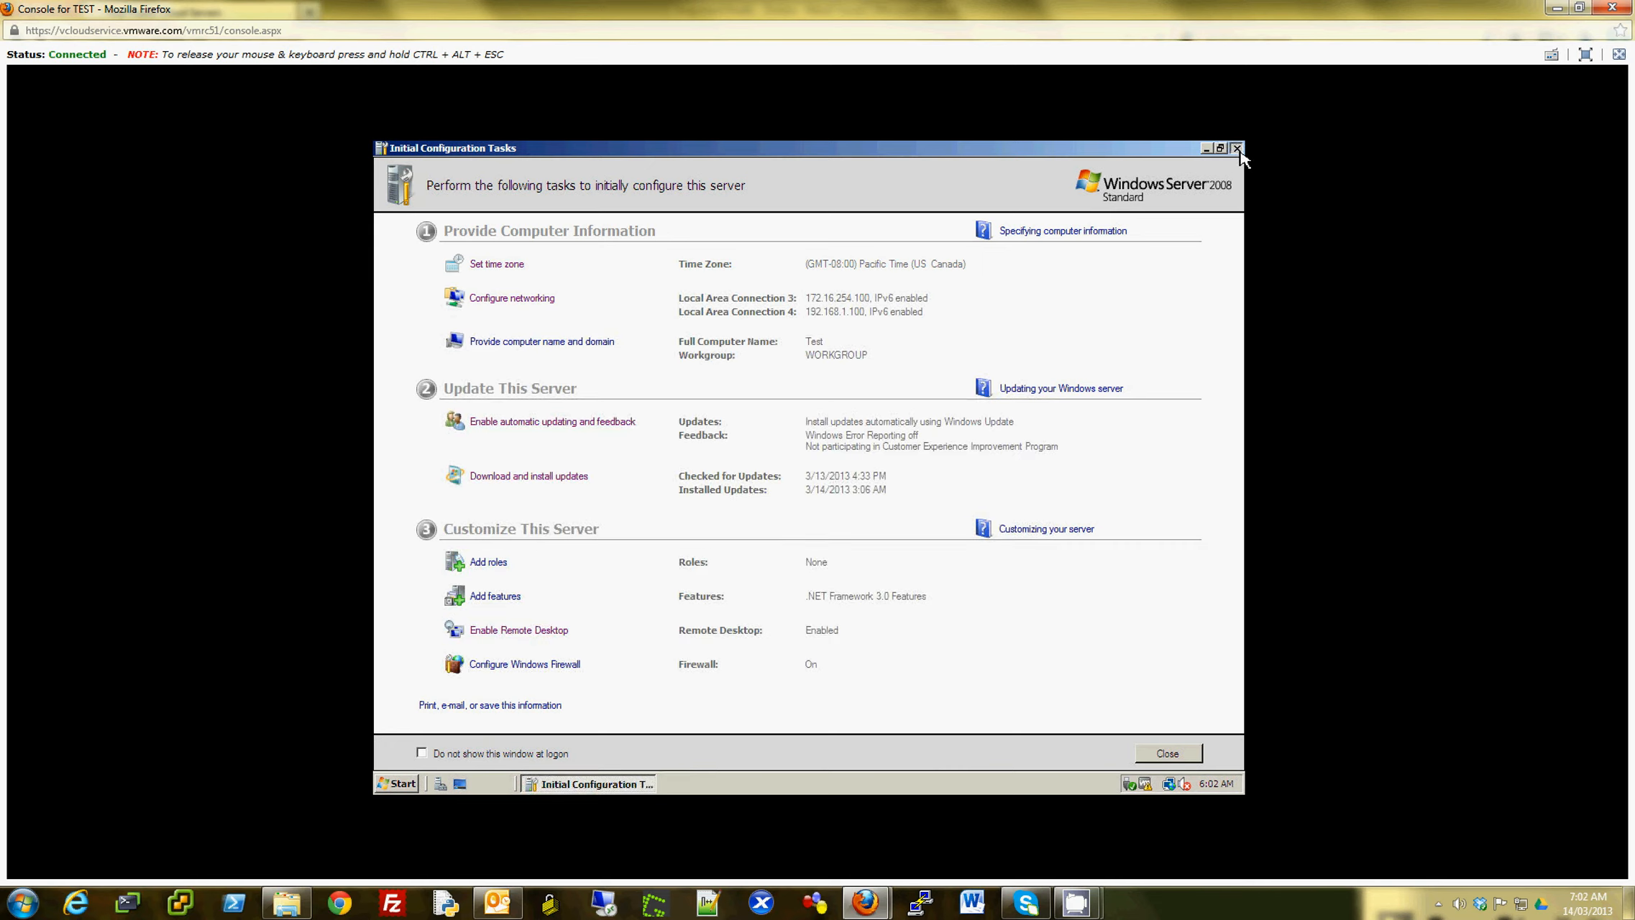
click(1236, 148)
click(1612, 7)
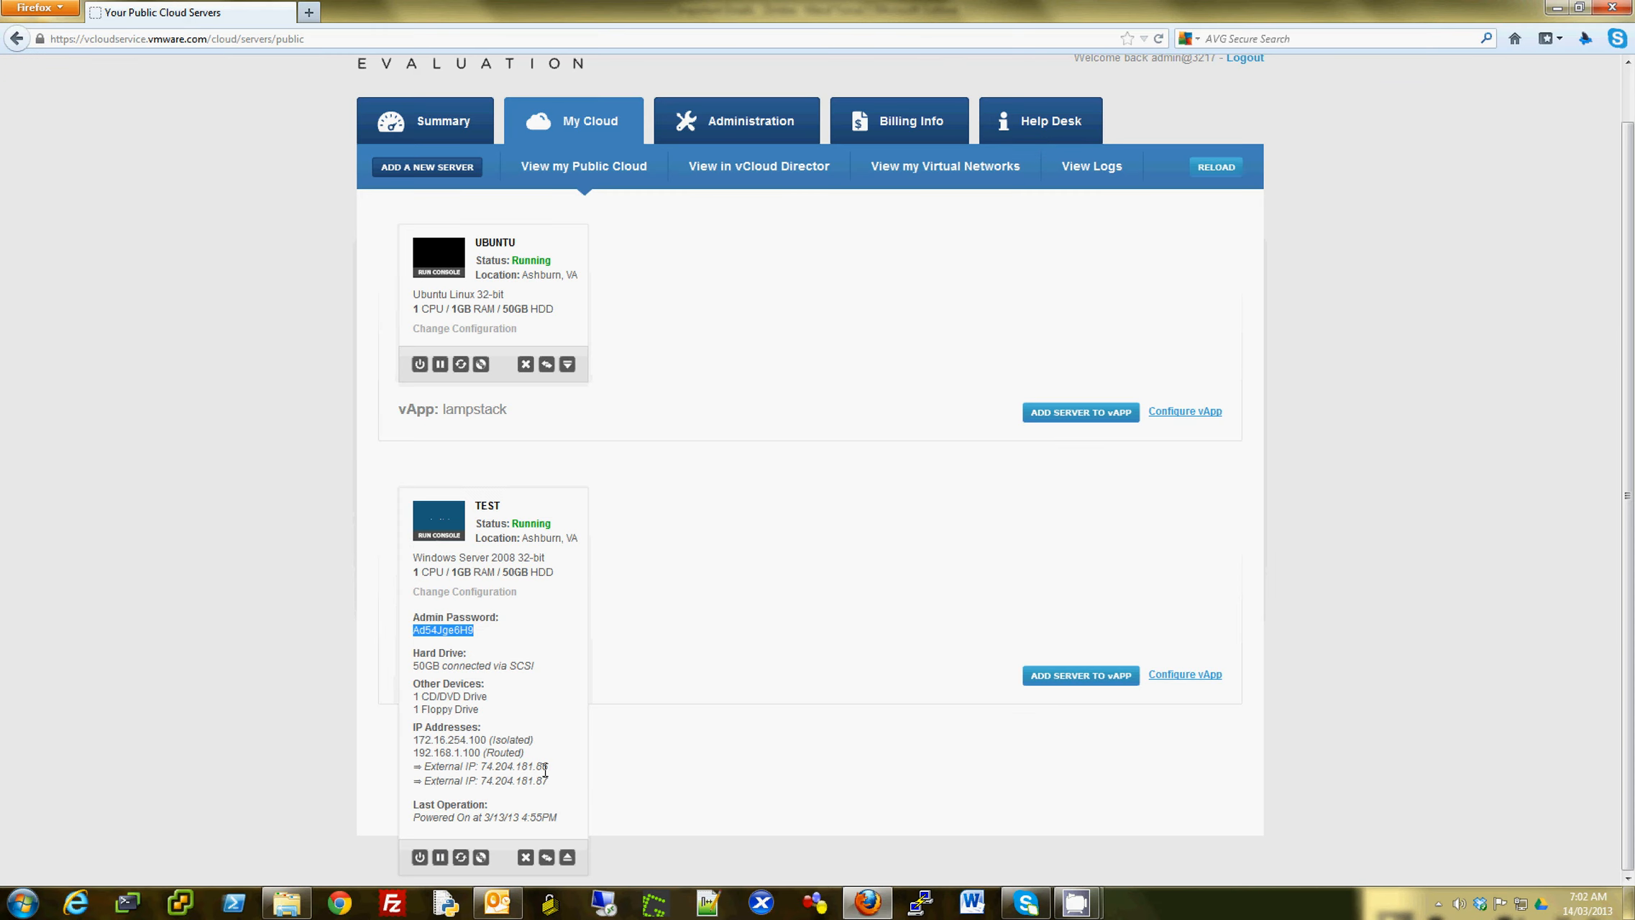
drag(550, 767, 483, 767)
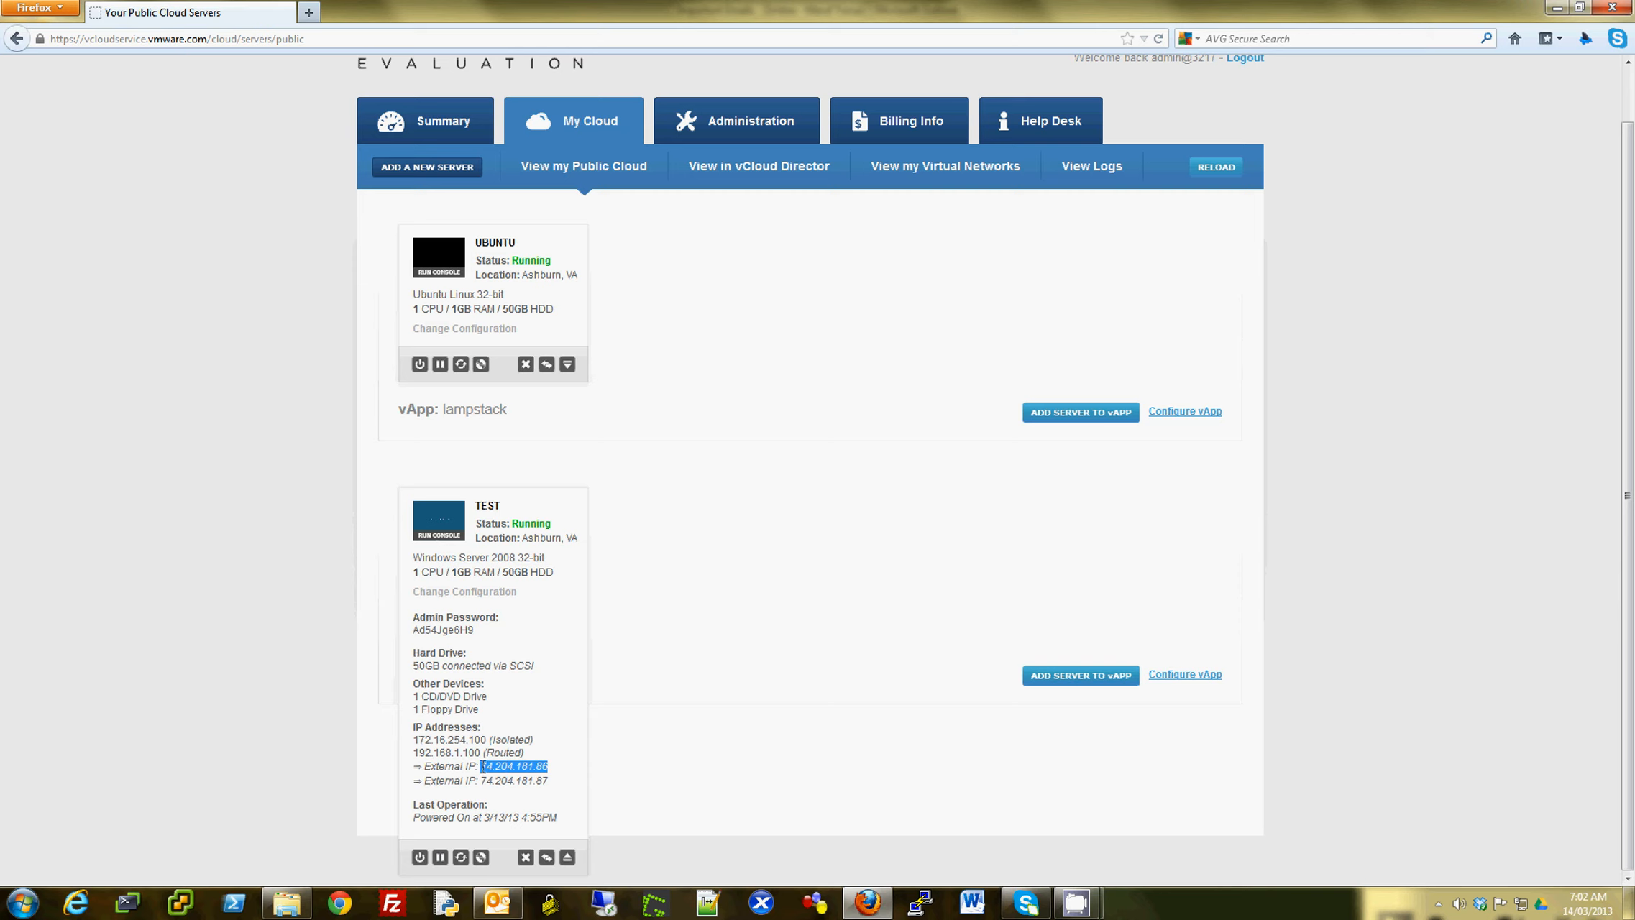
right_click(532, 773)
click(565, 783)
- Connect via Remote Desktop to 74.204.181.86, accepting the trust and certificate prompts
click(603, 903)
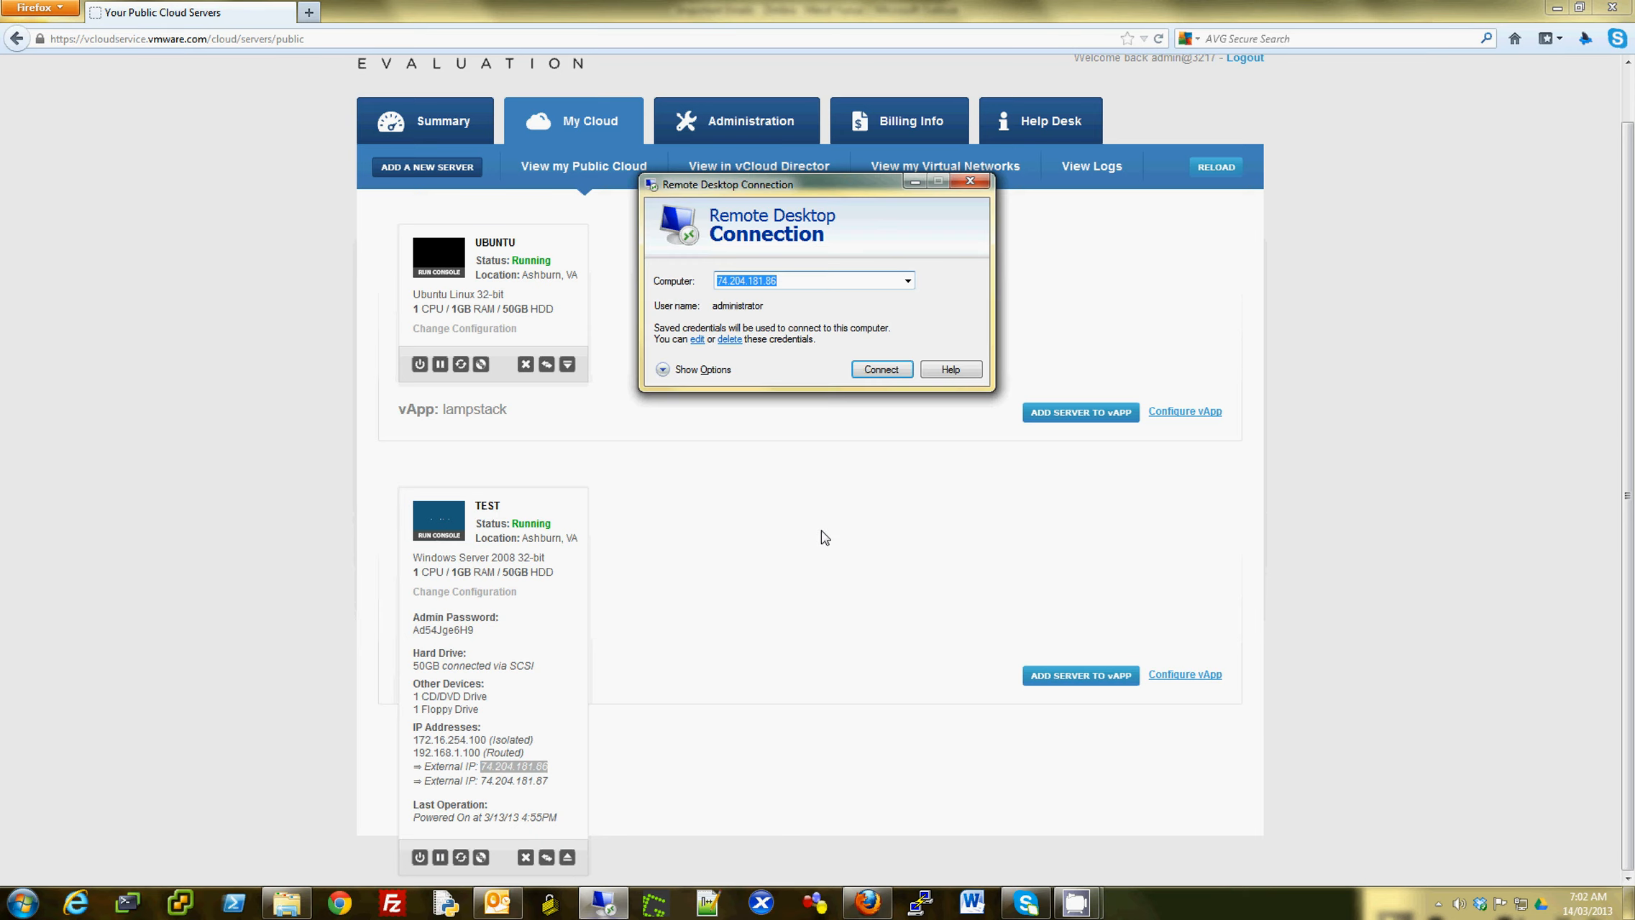
click(882, 369)
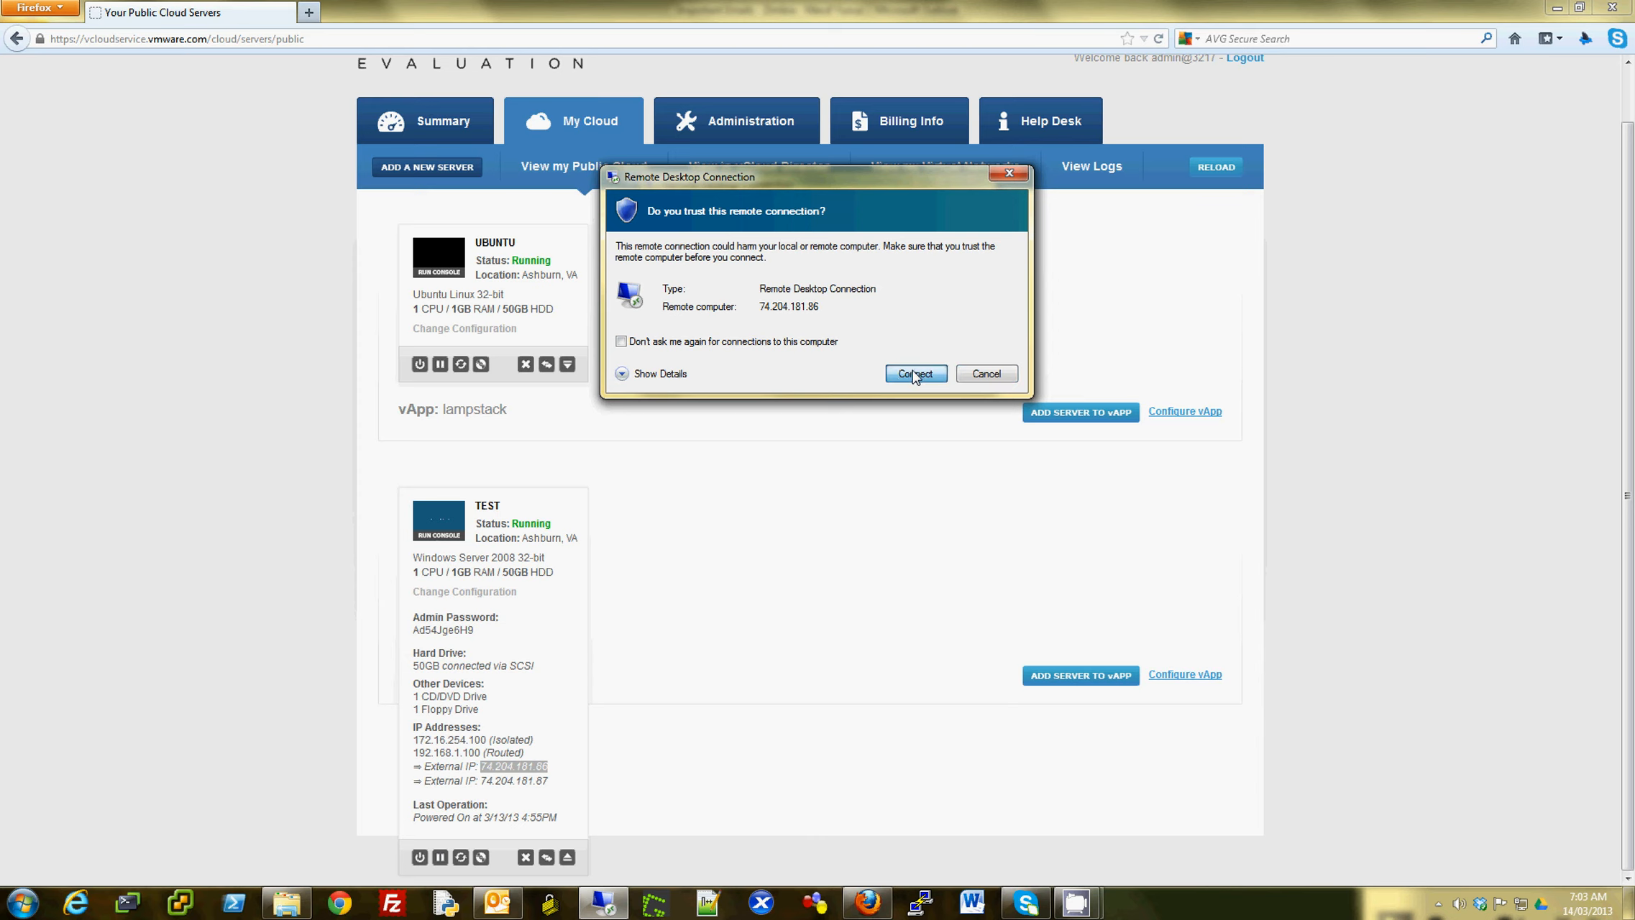
click(914, 373)
click(868, 426)
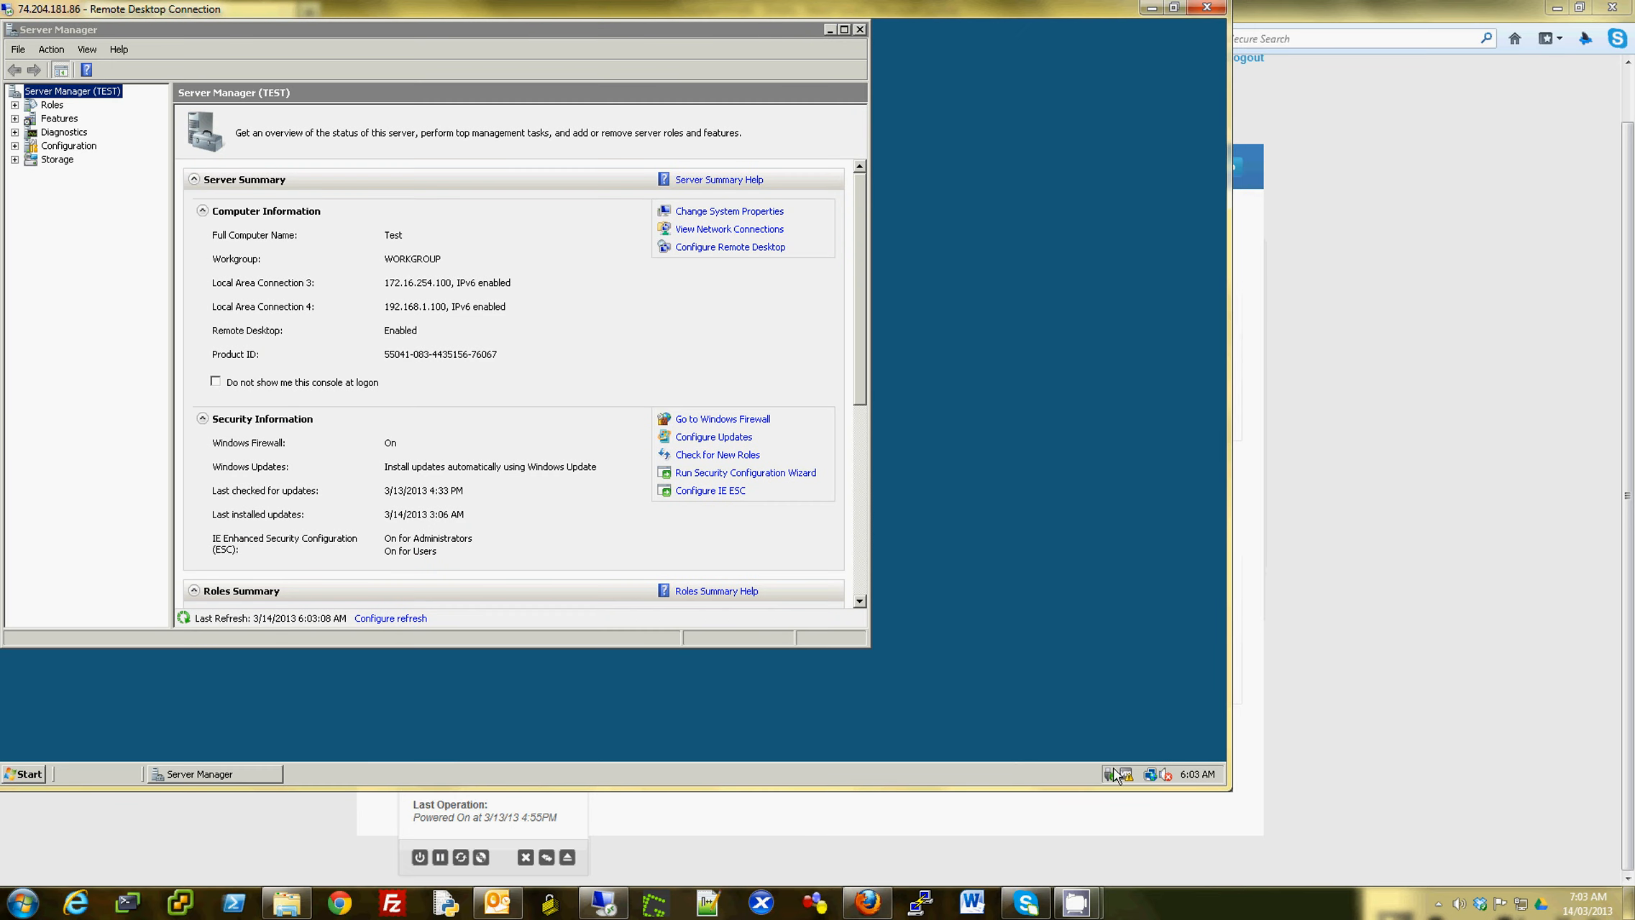
- Keep the current remote session and open a new Remote Desktop Connection from the jump list
click(1207, 7)
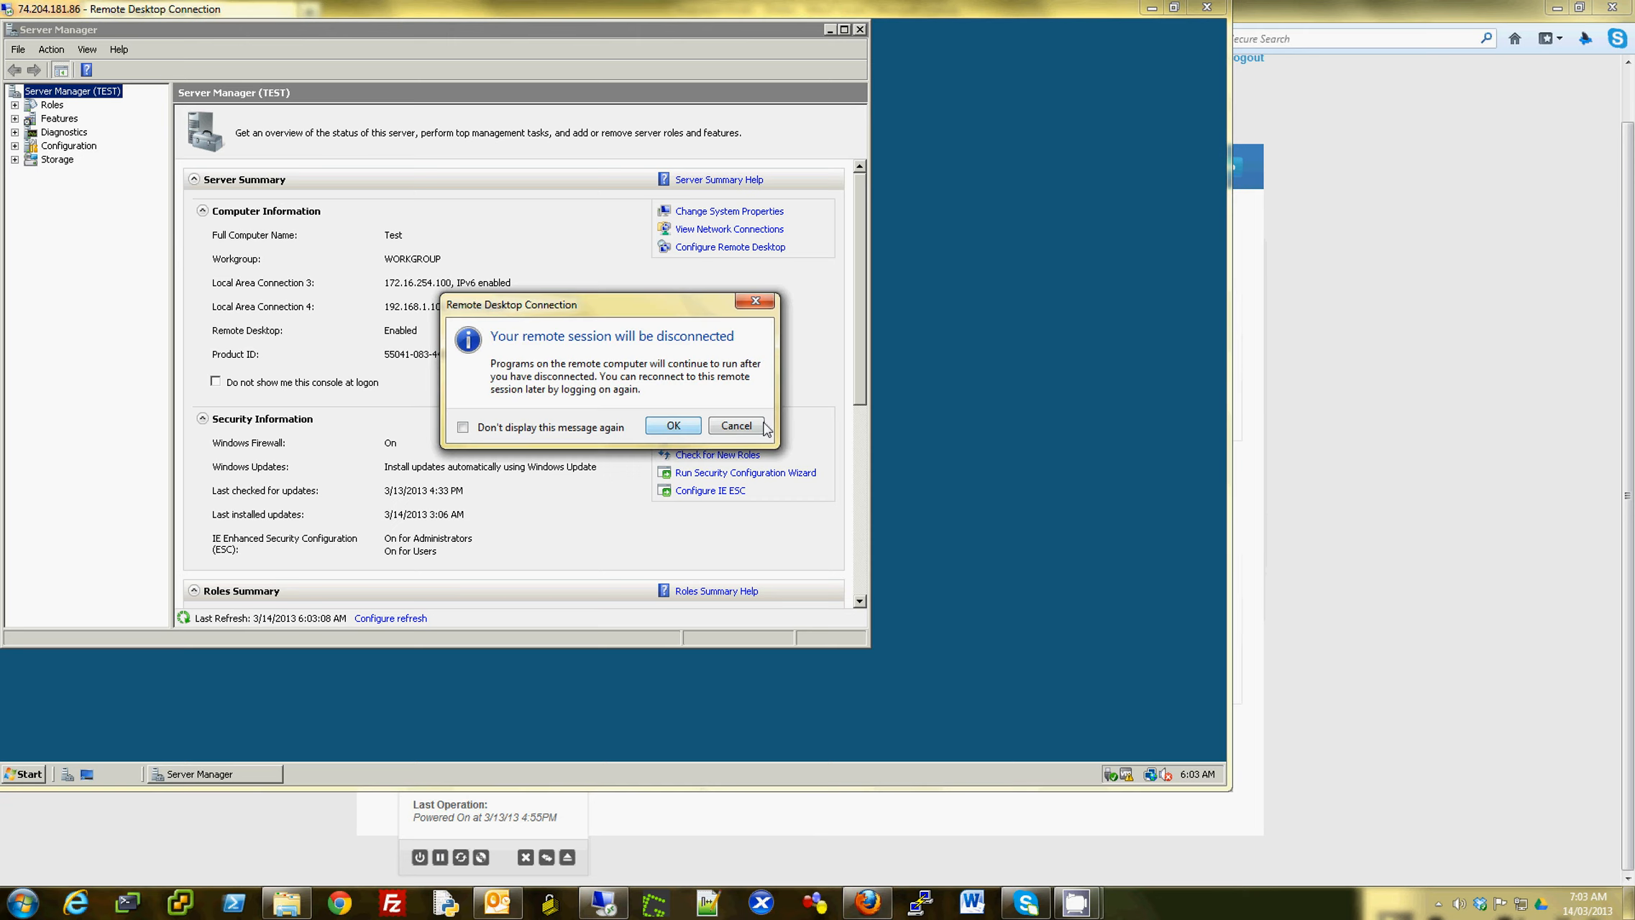
click(736, 426)
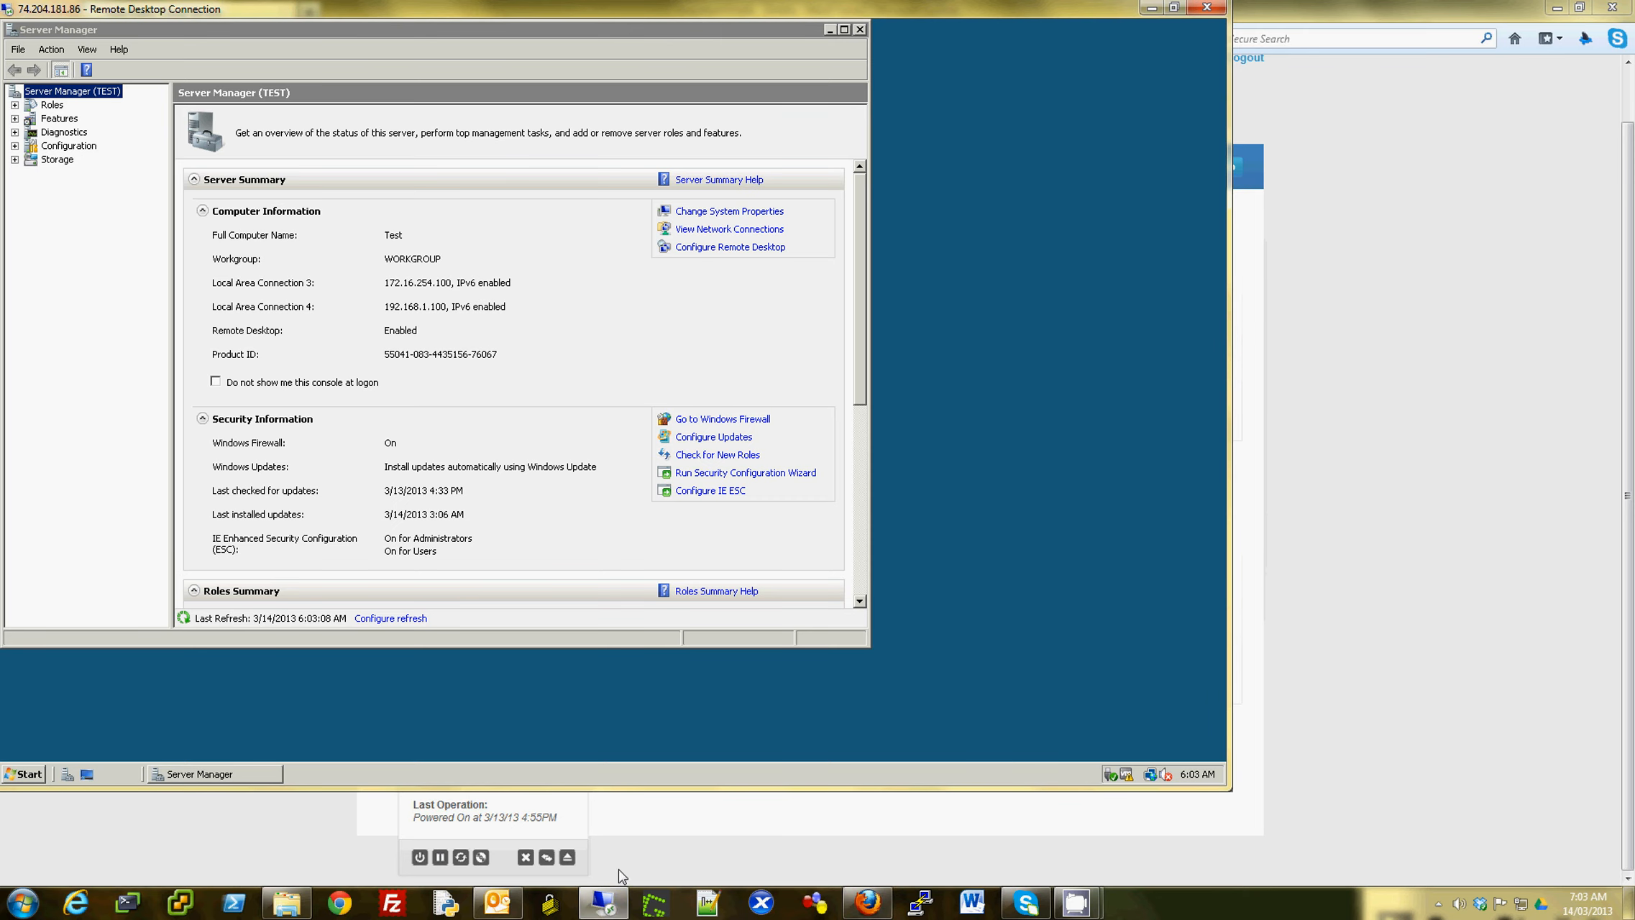
right_click(603, 905)
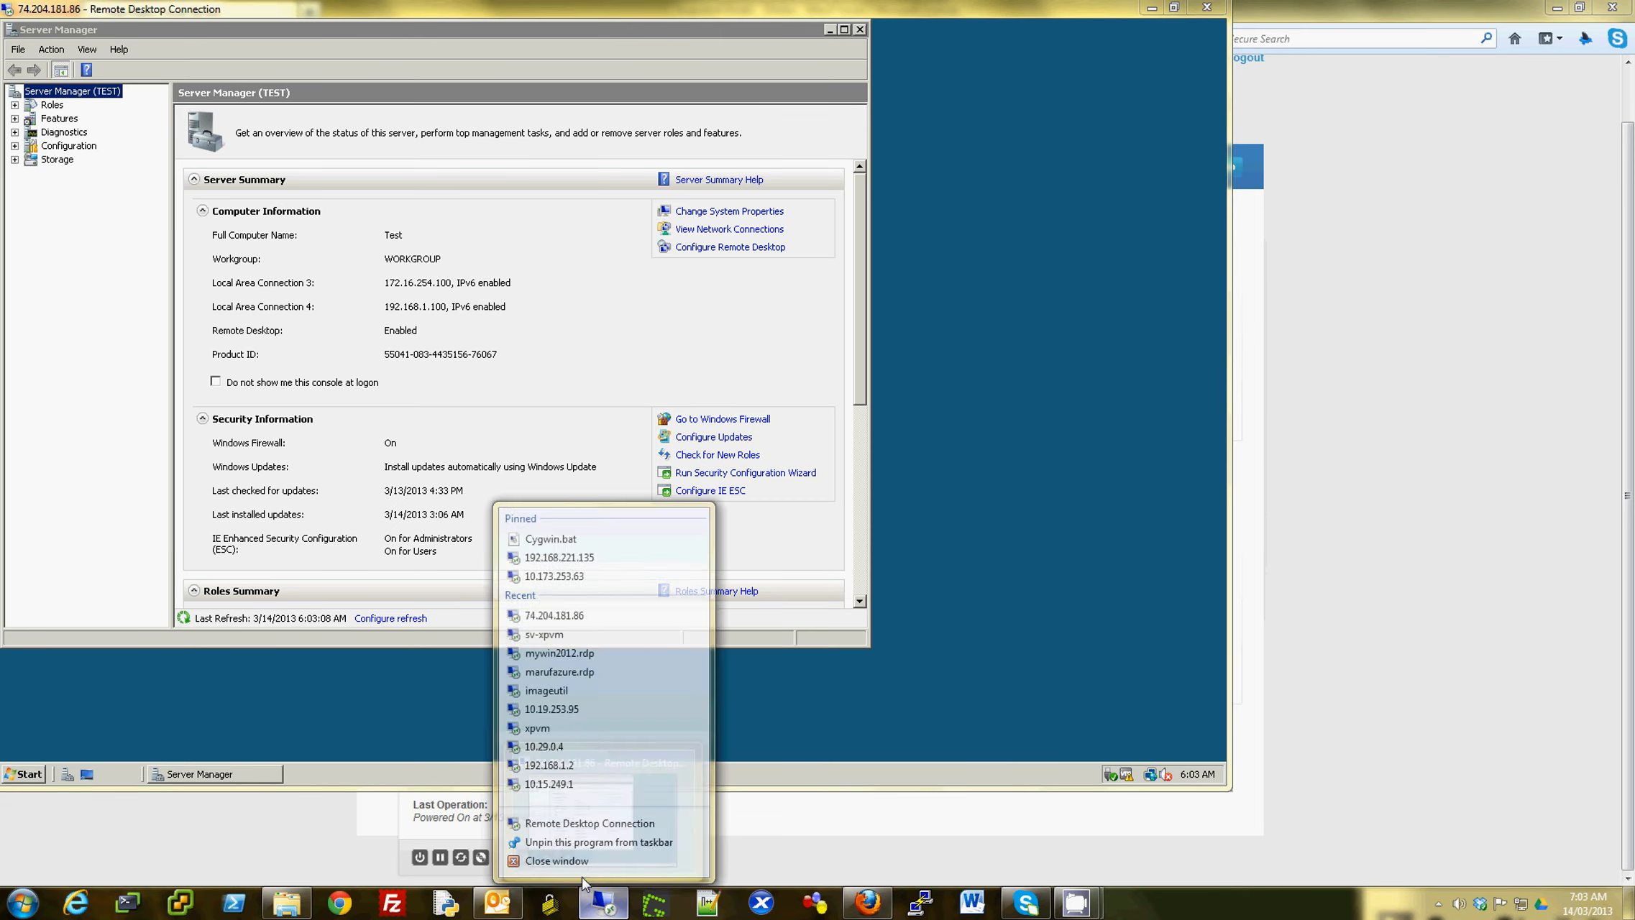
click(573, 819)
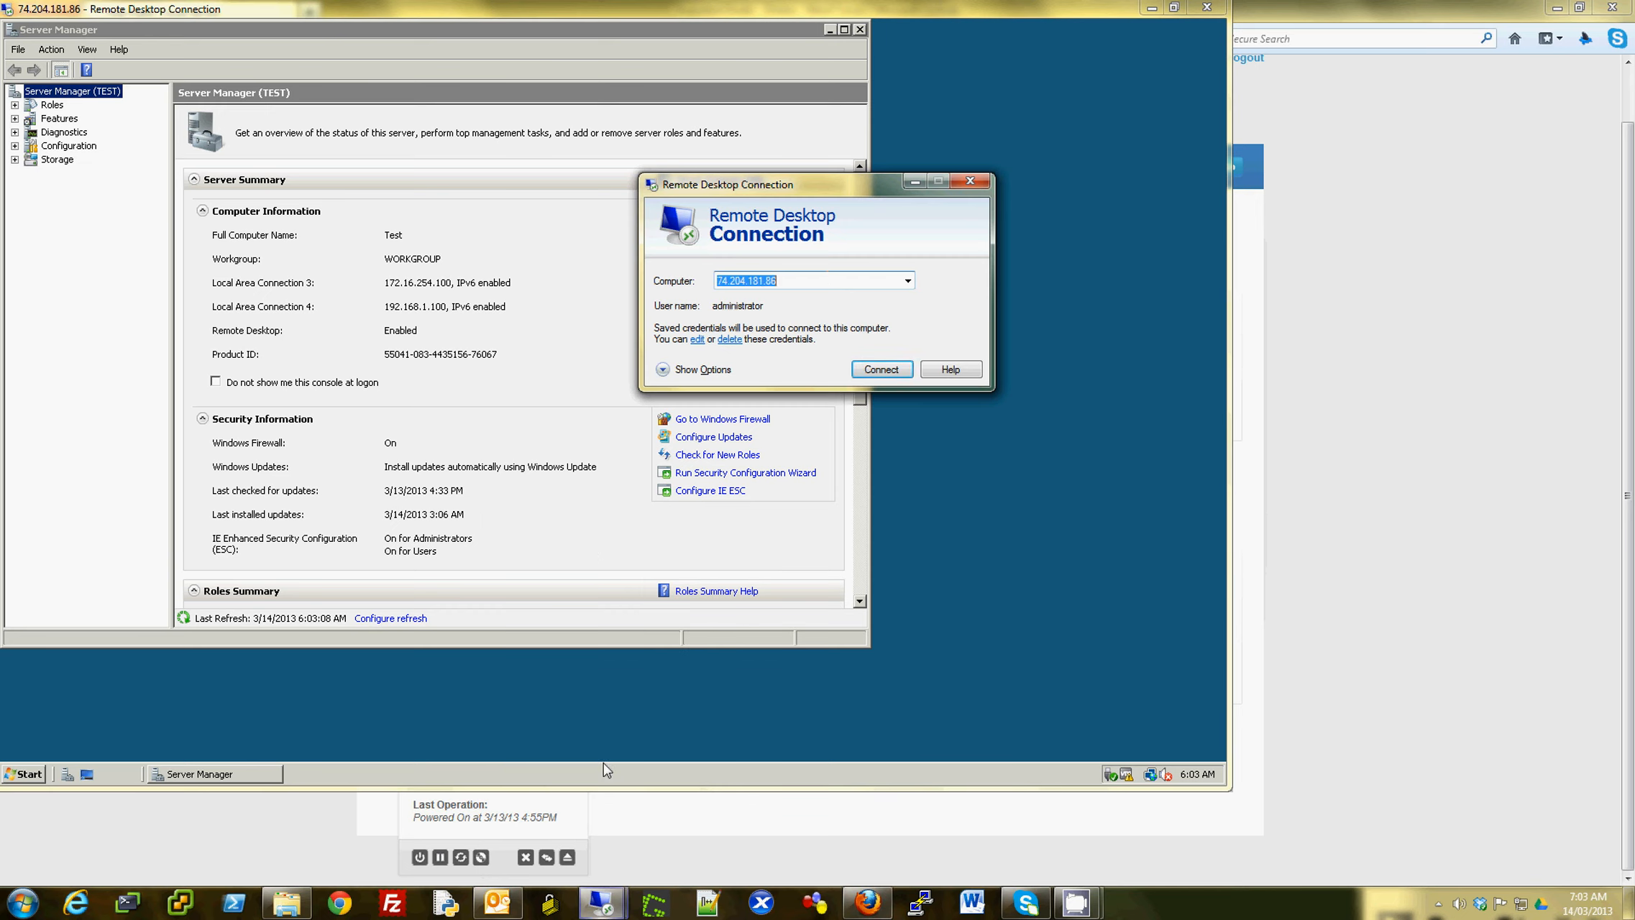
- Change the computer address to 74.204.181.87 and connect, trusting the connection
click(829, 278)
key(BackSpace)
text(7)
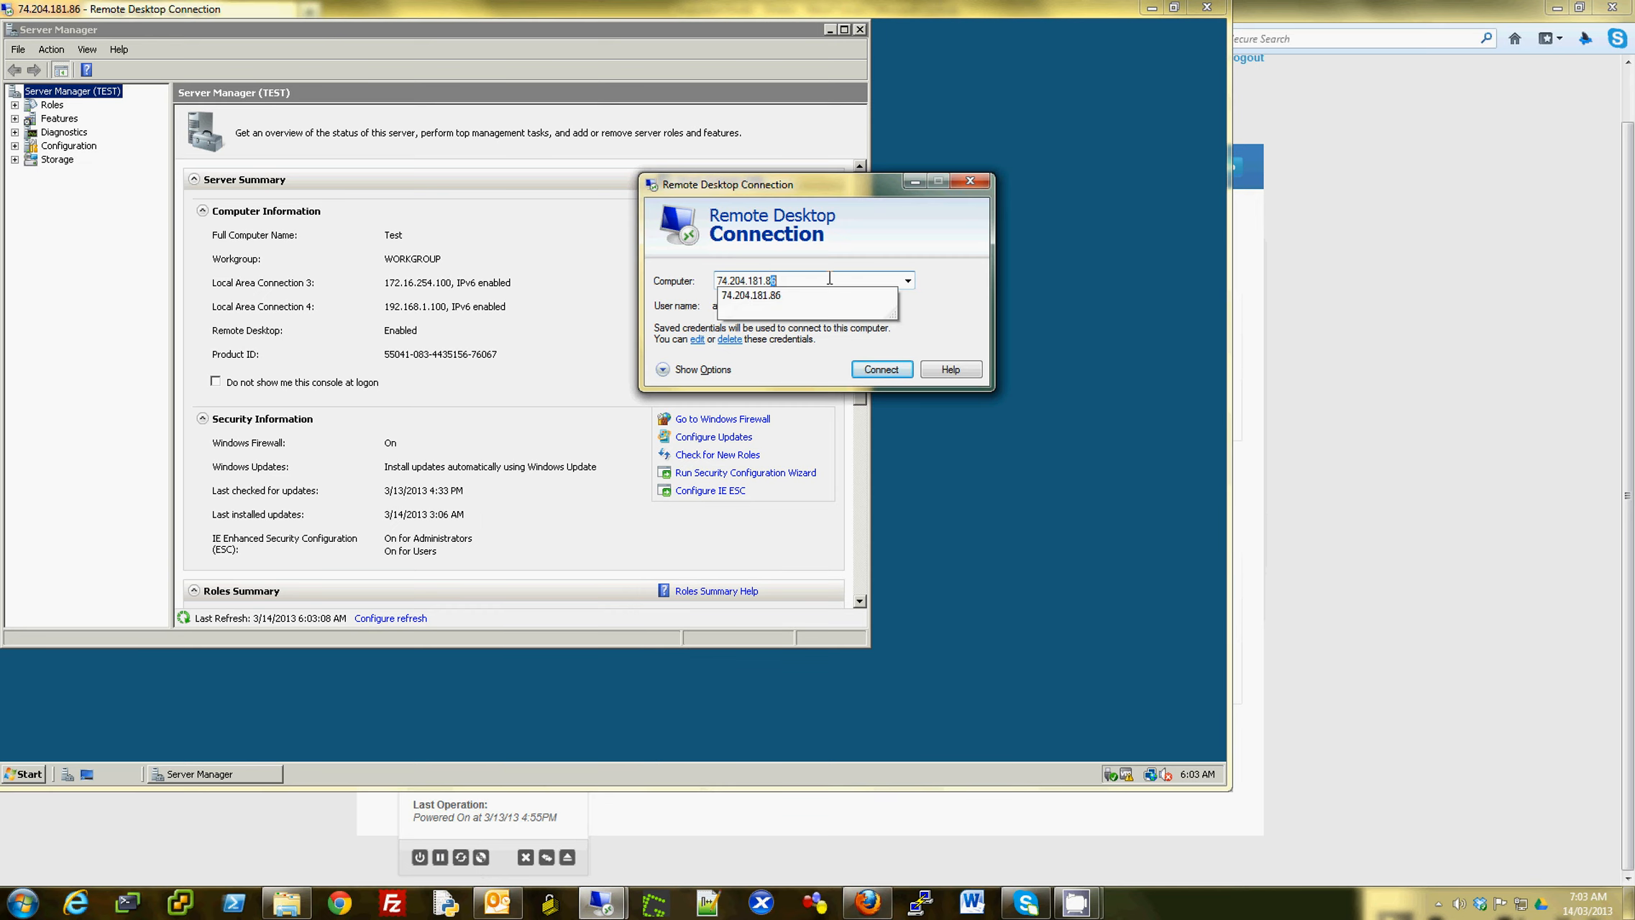
key(Return)
click(902, 370)
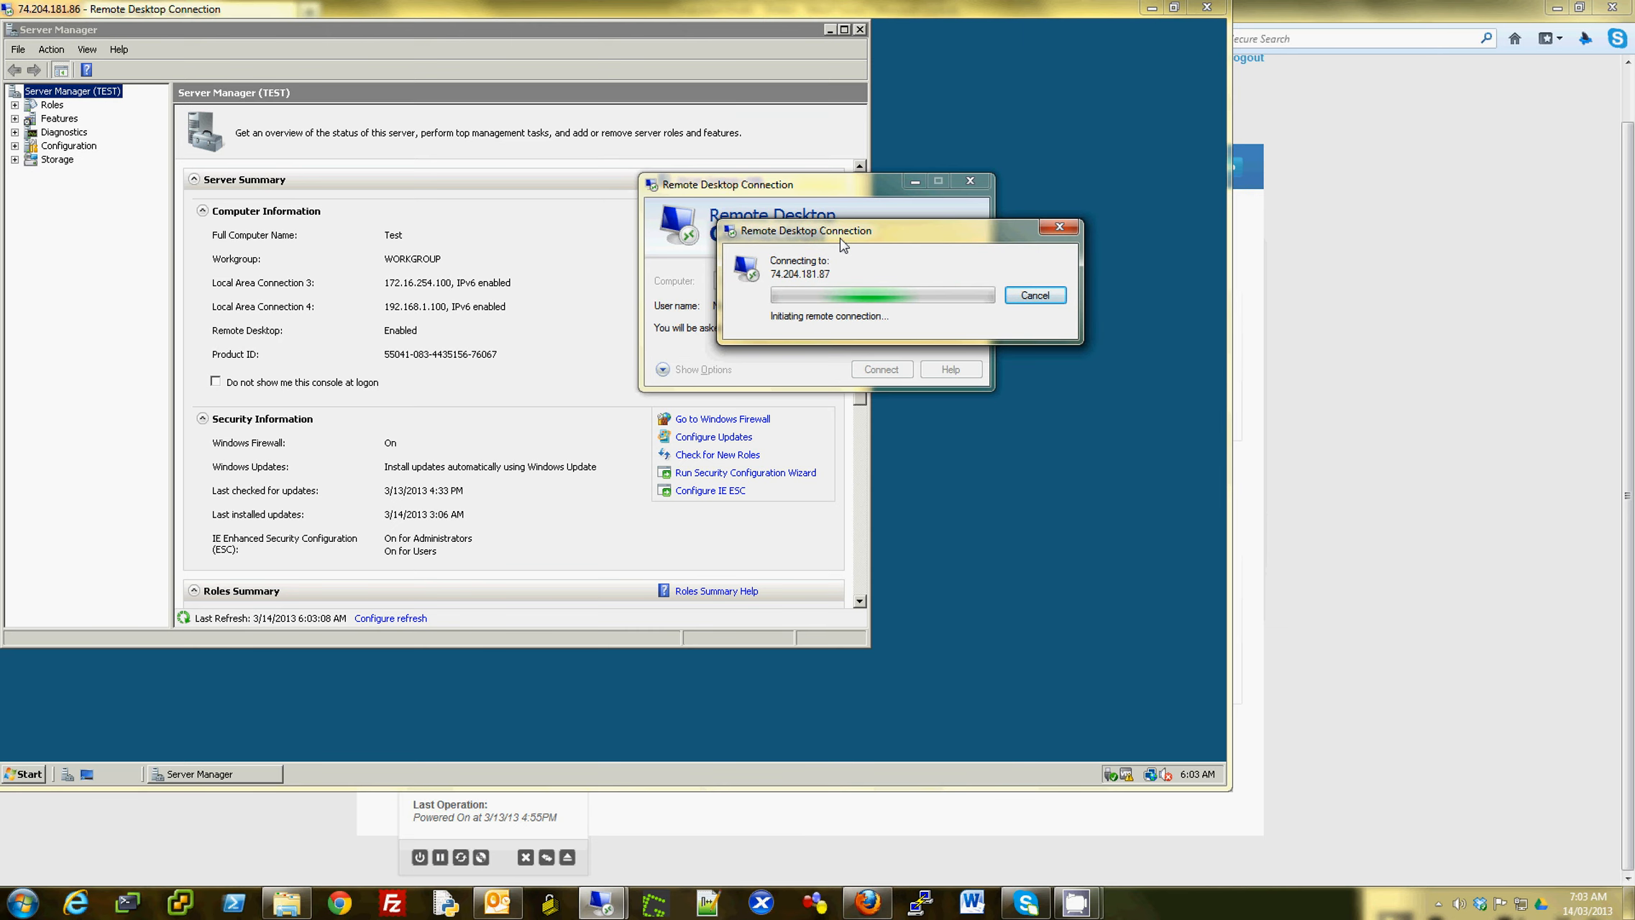
- Select the second external IP on the servers page and cancel the pending connection attempt
drag(840, 238, 821, 348)
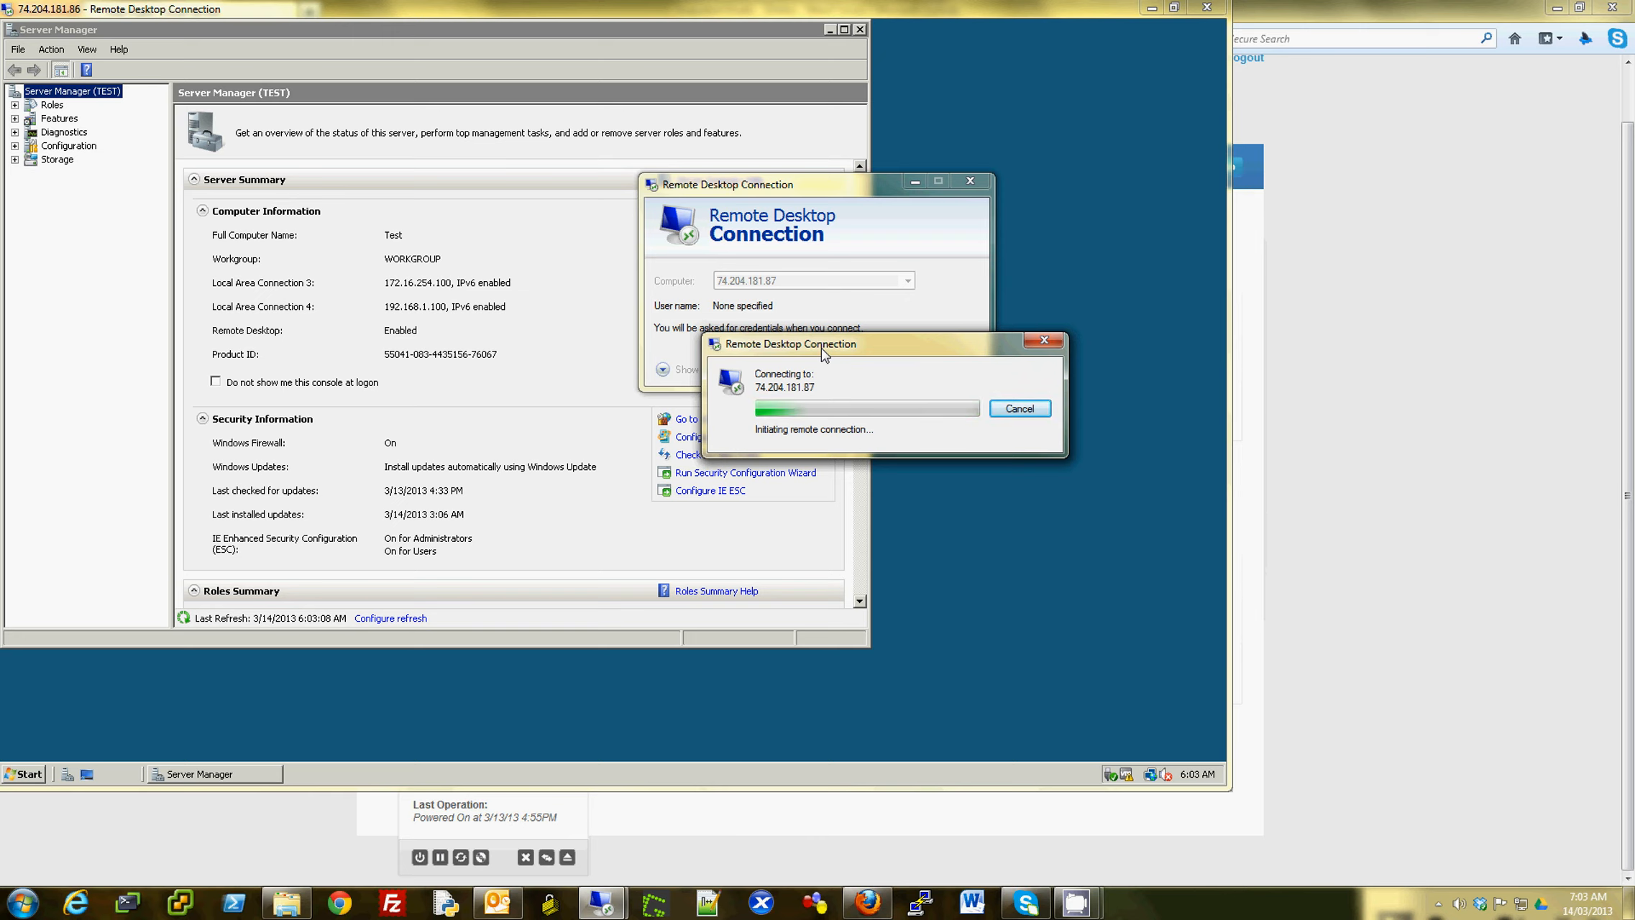
click(866, 902)
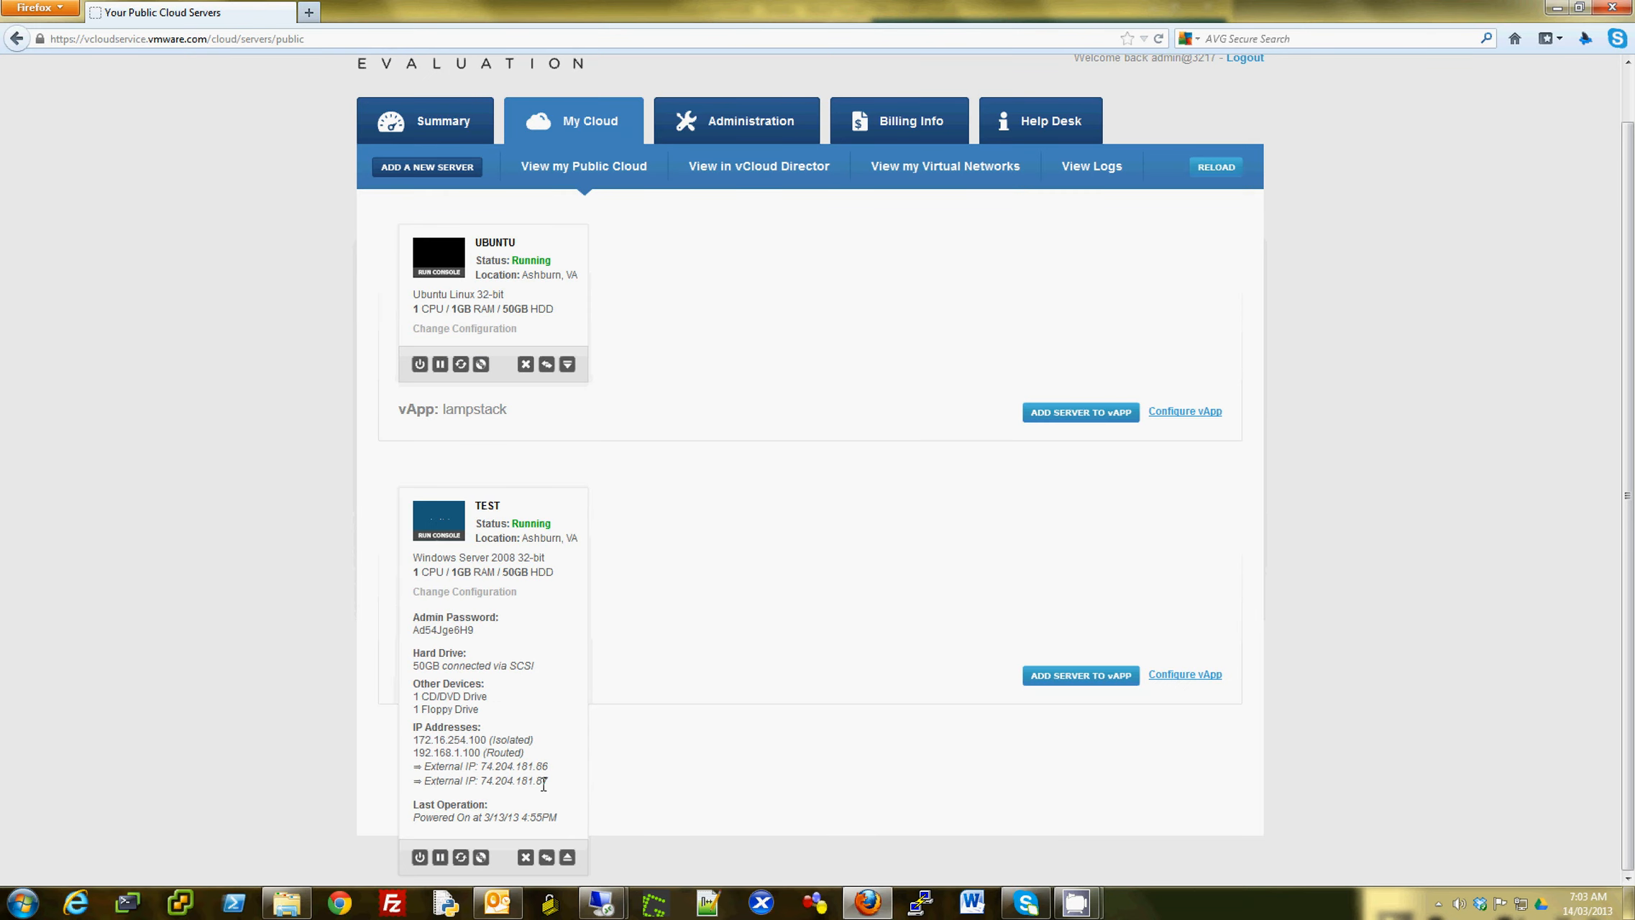
drag(541, 782, 493, 781)
mouse_move(601, 902)
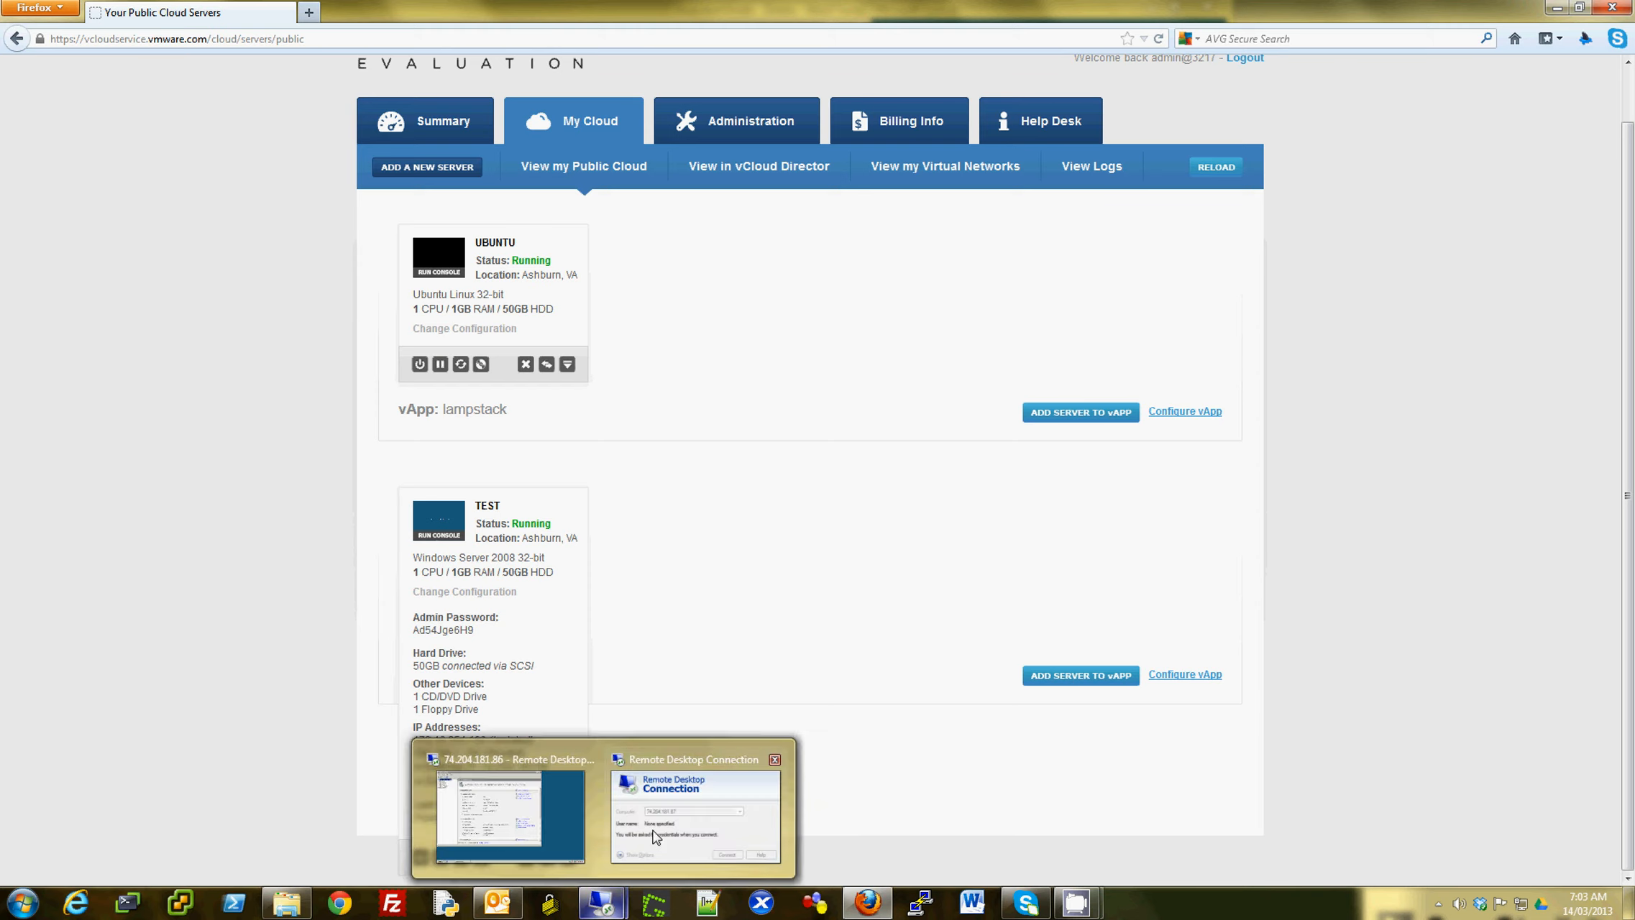
click(776, 759)
click(1015, 413)
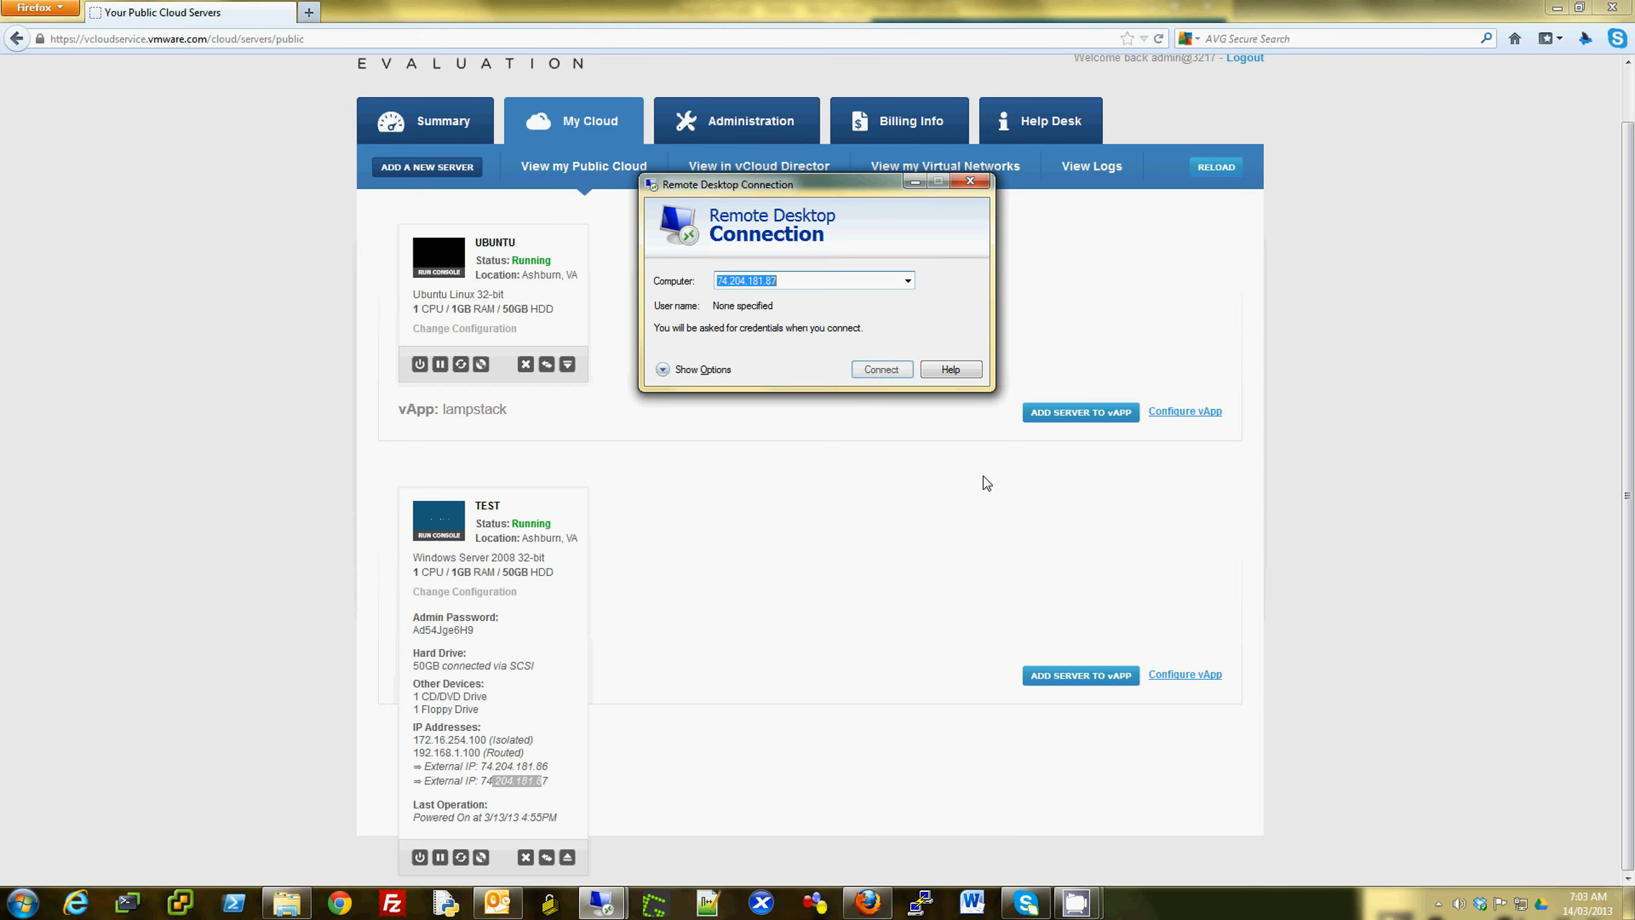
- Disconnect the remote session to 74.204.181.86
mouse_move(613, 907)
click(507, 809)
click(1206, 7)
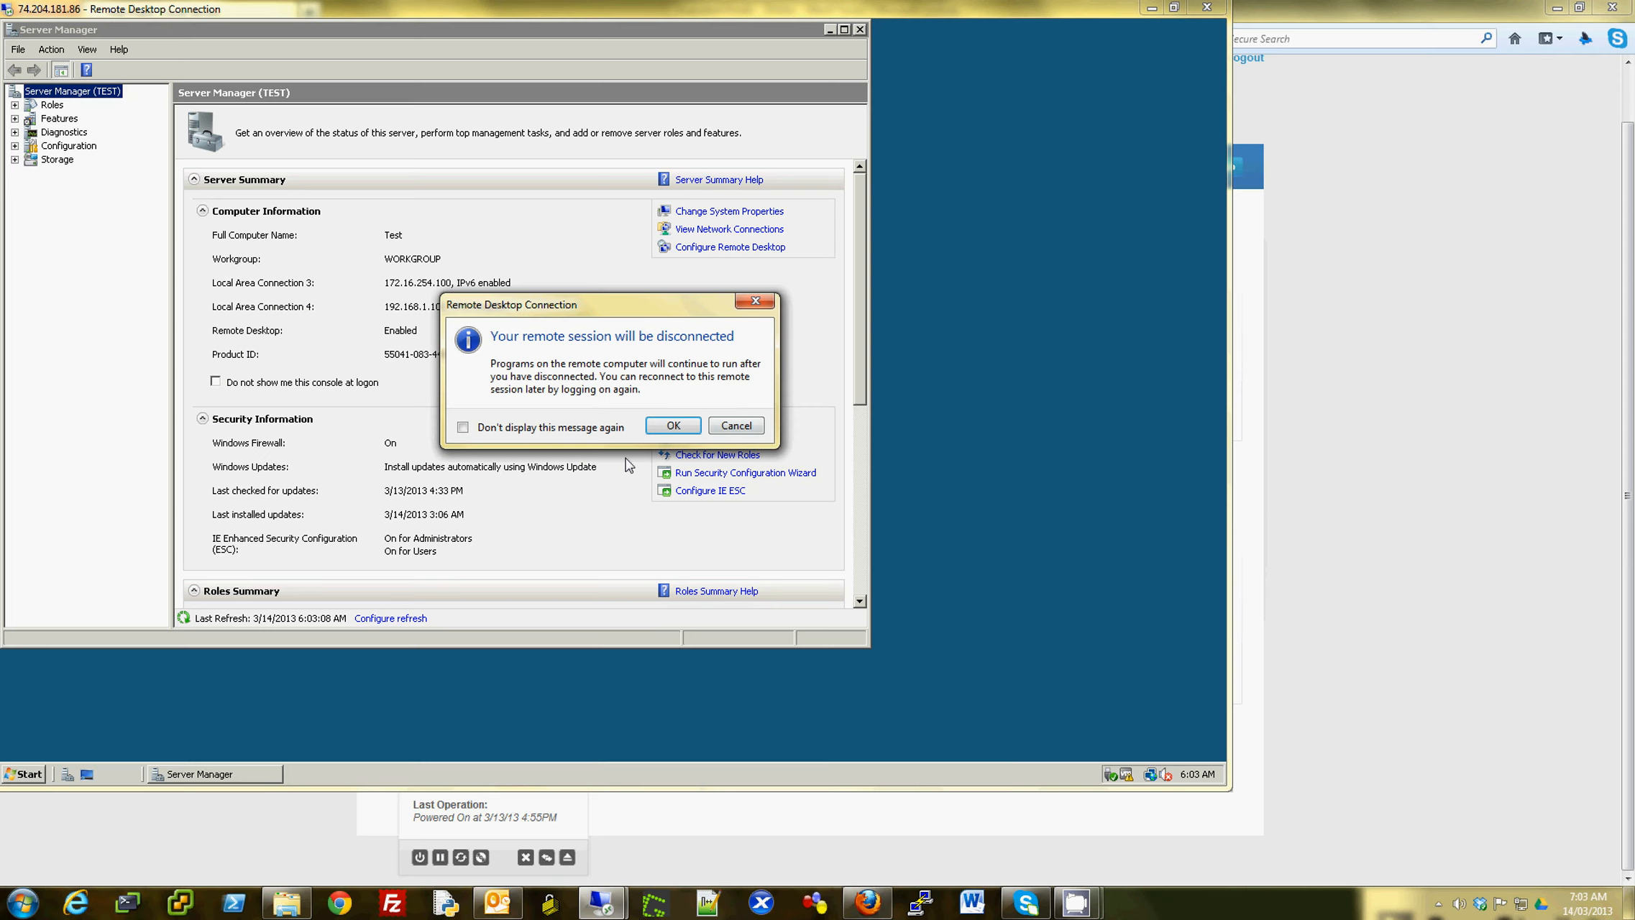
click(674, 431)
click(864, 370)
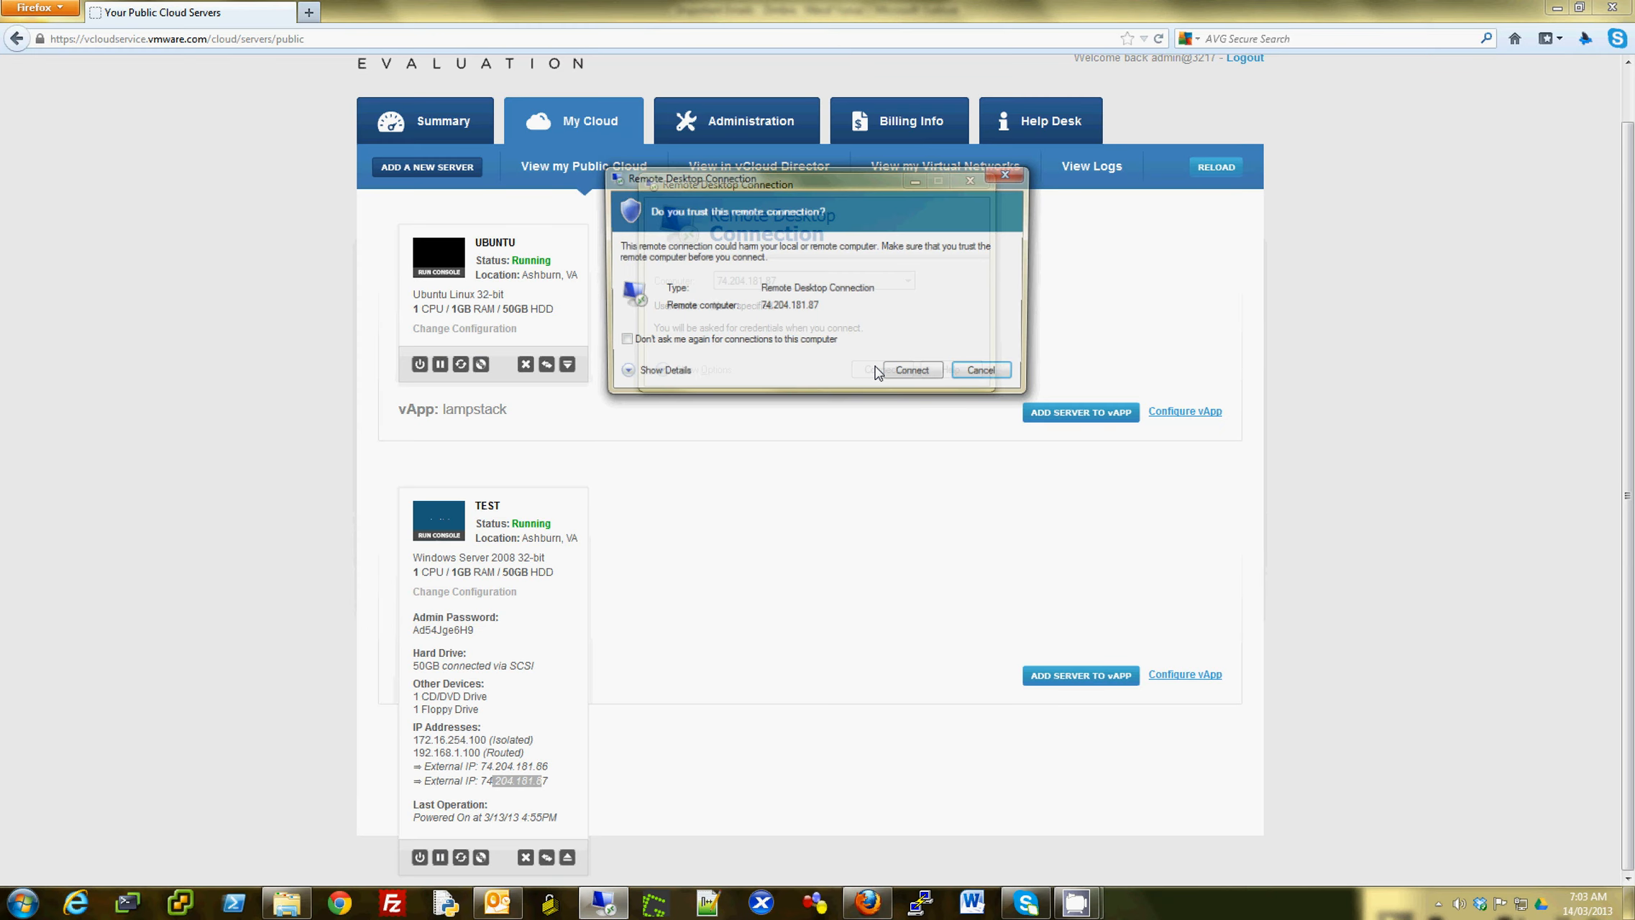
click(890, 370)
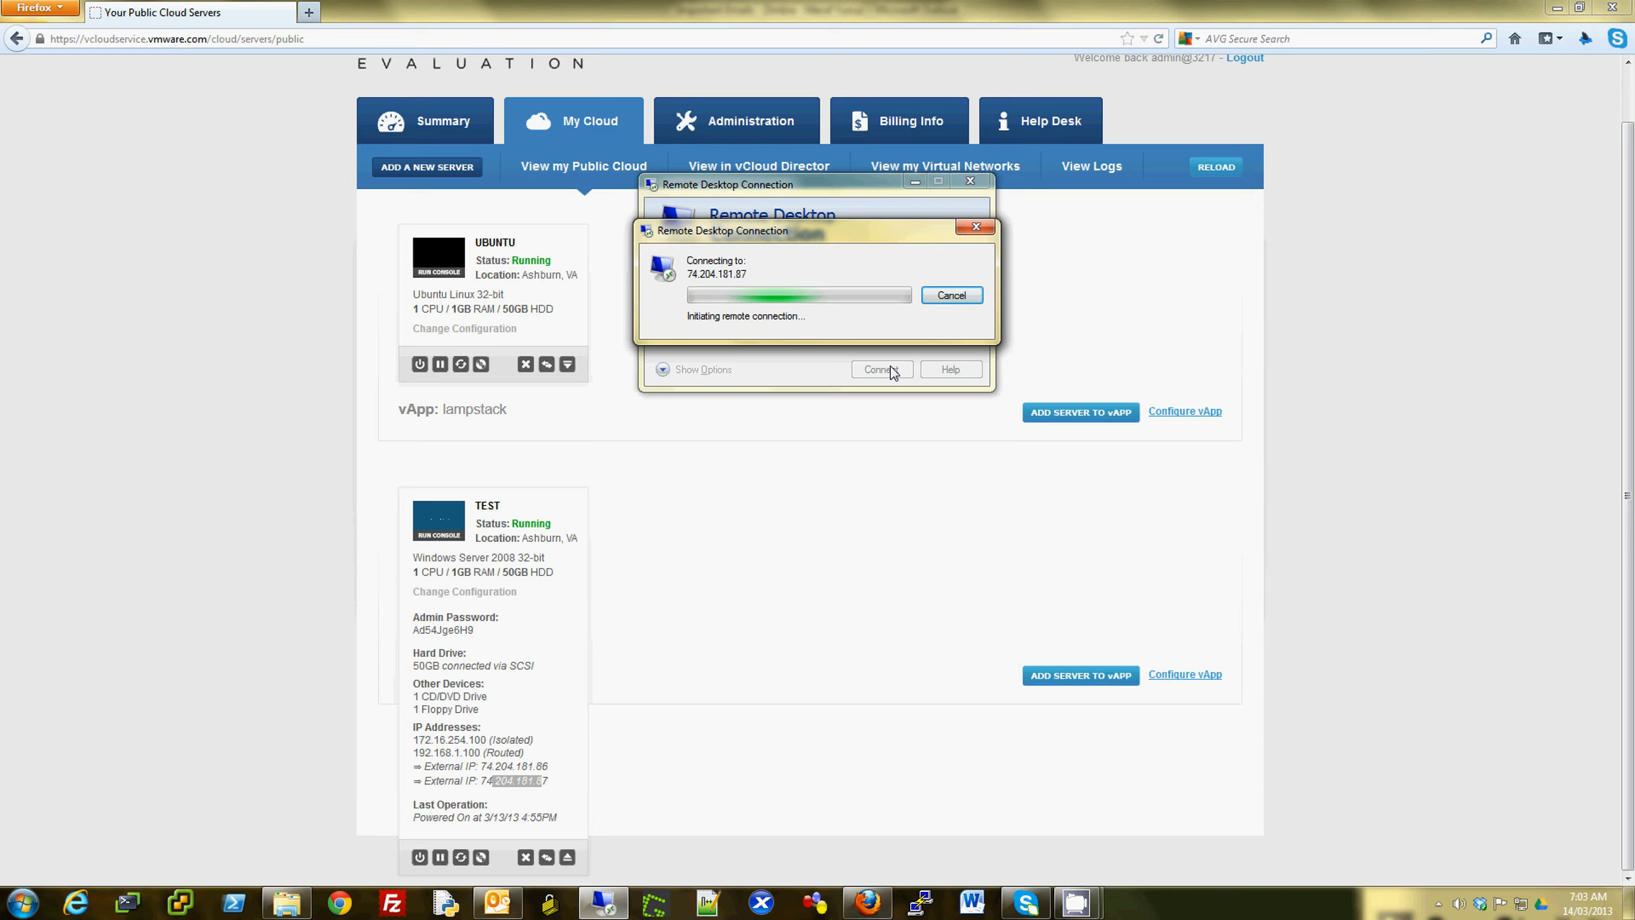
click(946, 299)
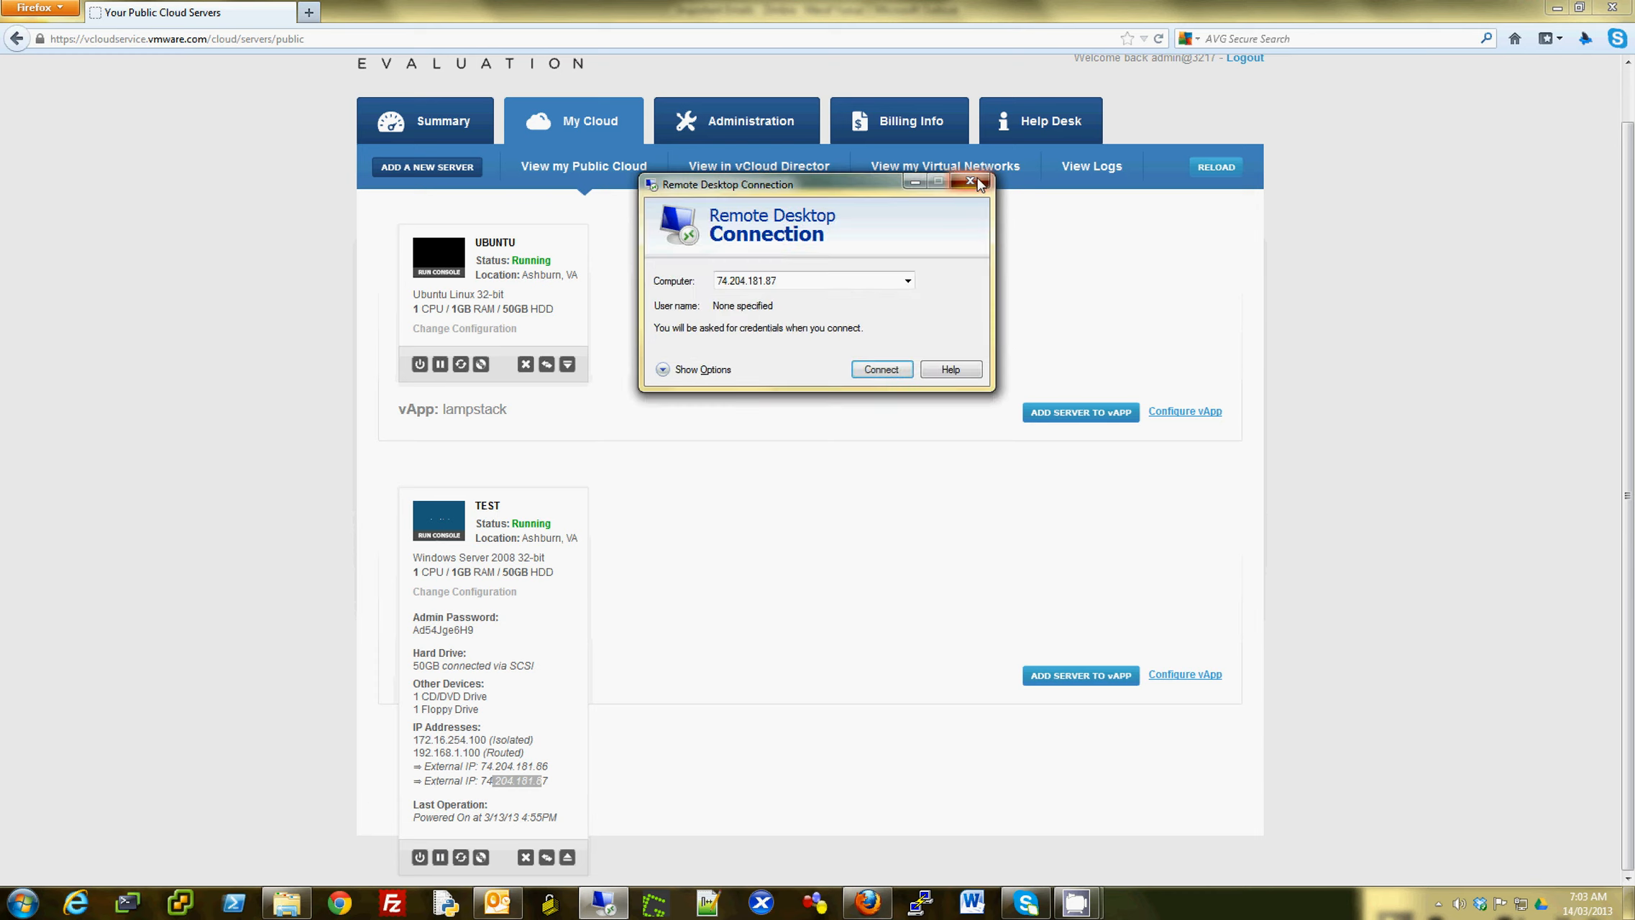
click(973, 181)
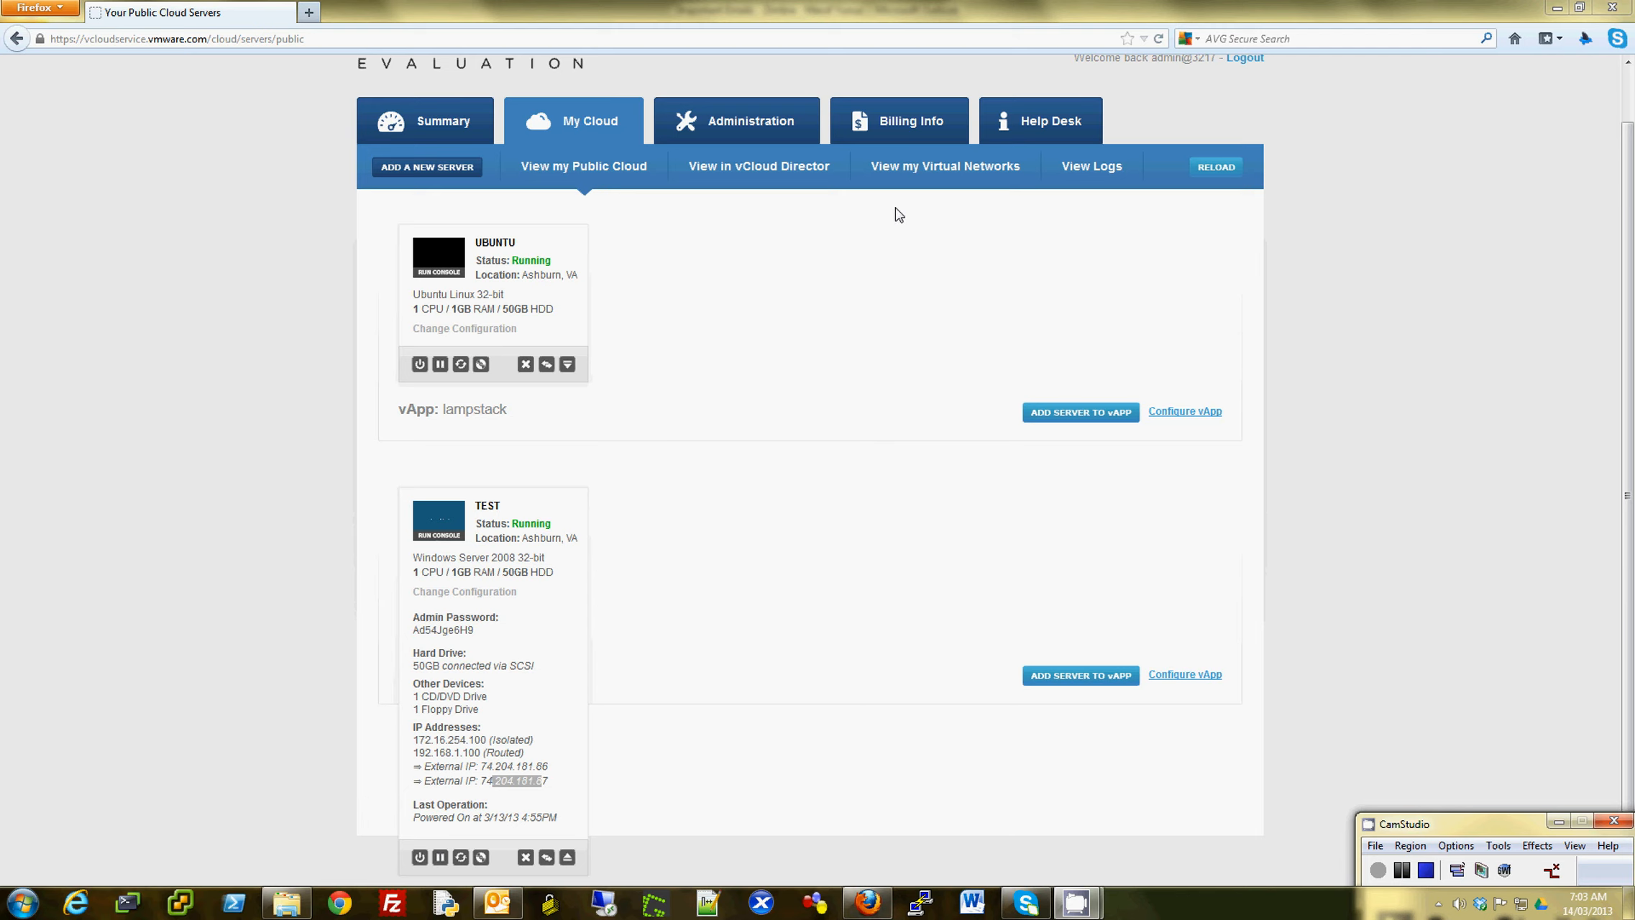
- On the virtual networks page, remove the Test server's second external IP, 74.204.181.87
click(928, 171)
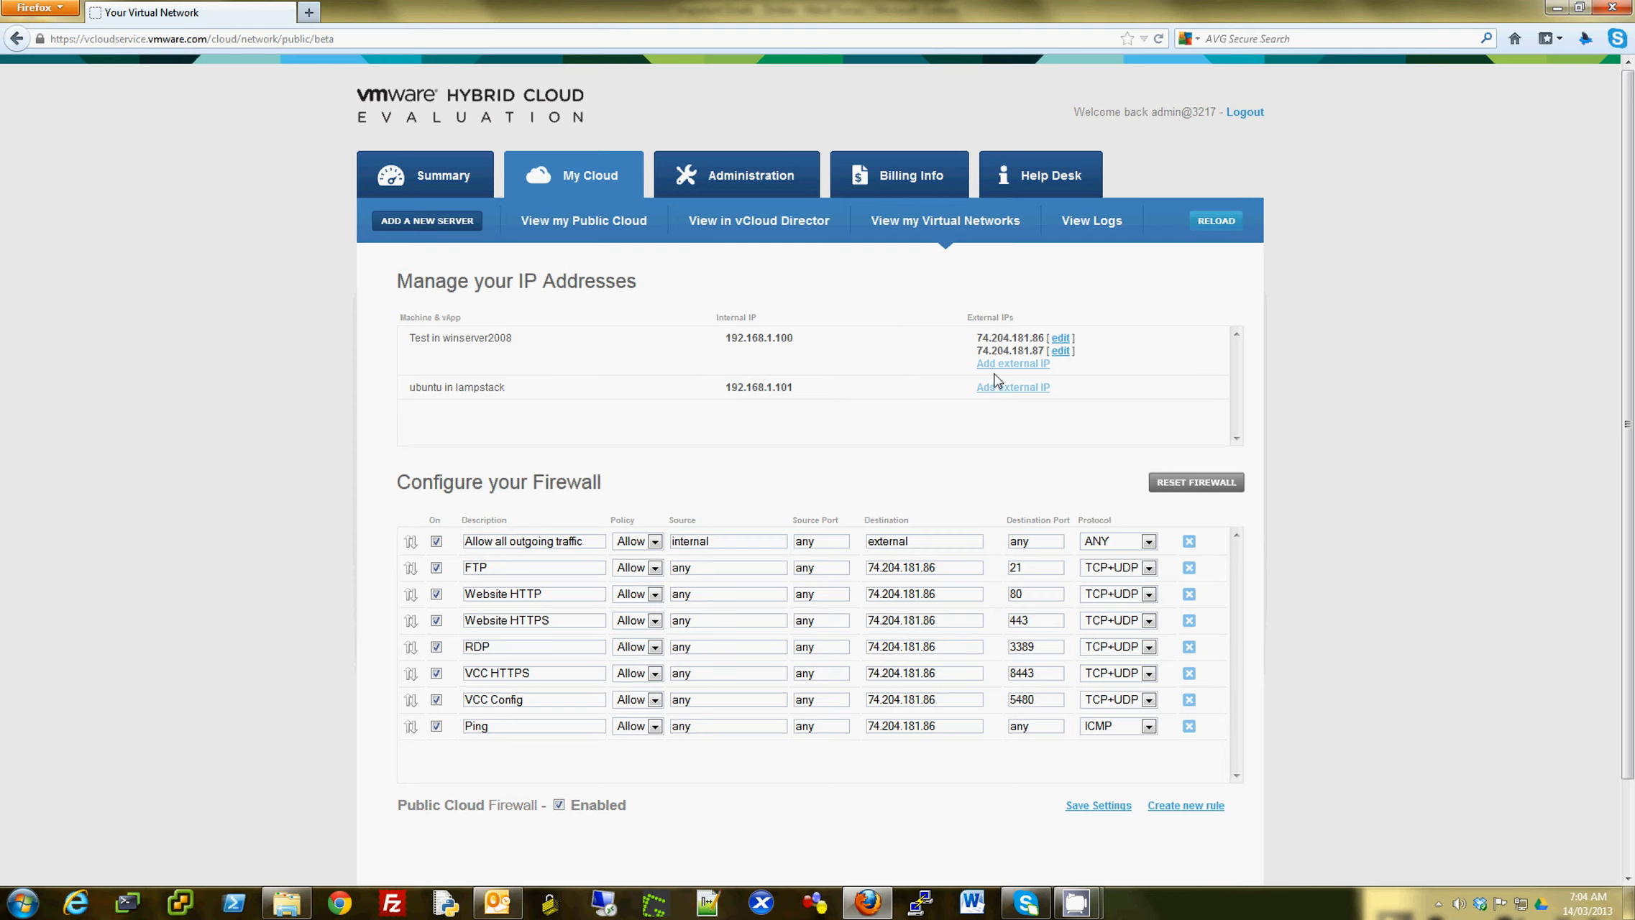
click(1059, 351)
click(969, 323)
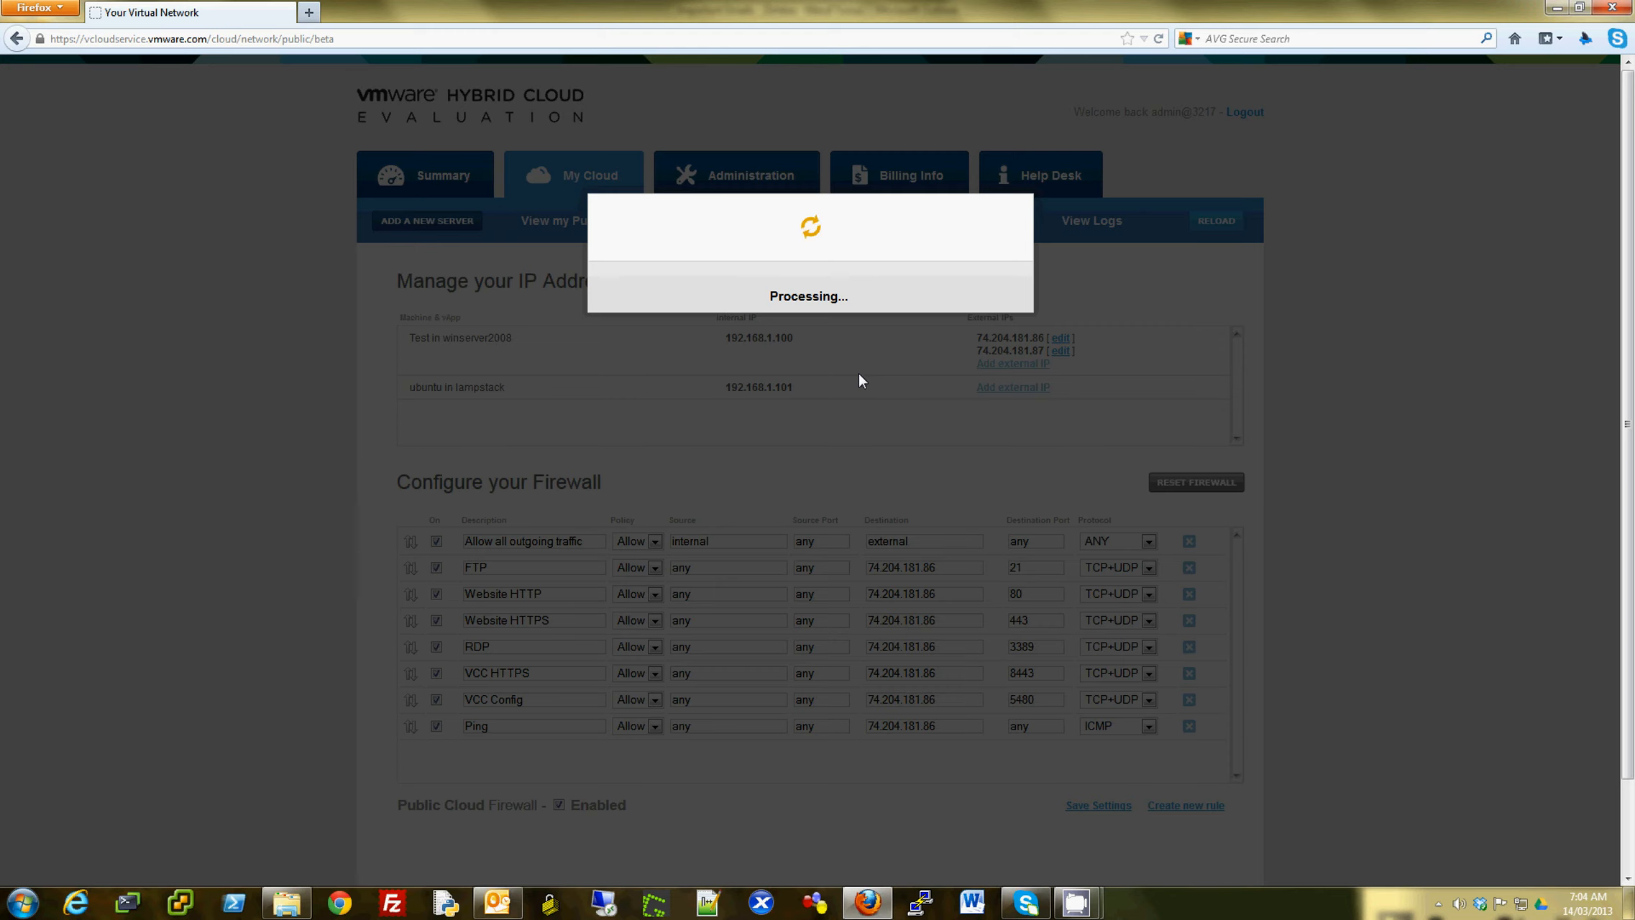
click(309, 15)
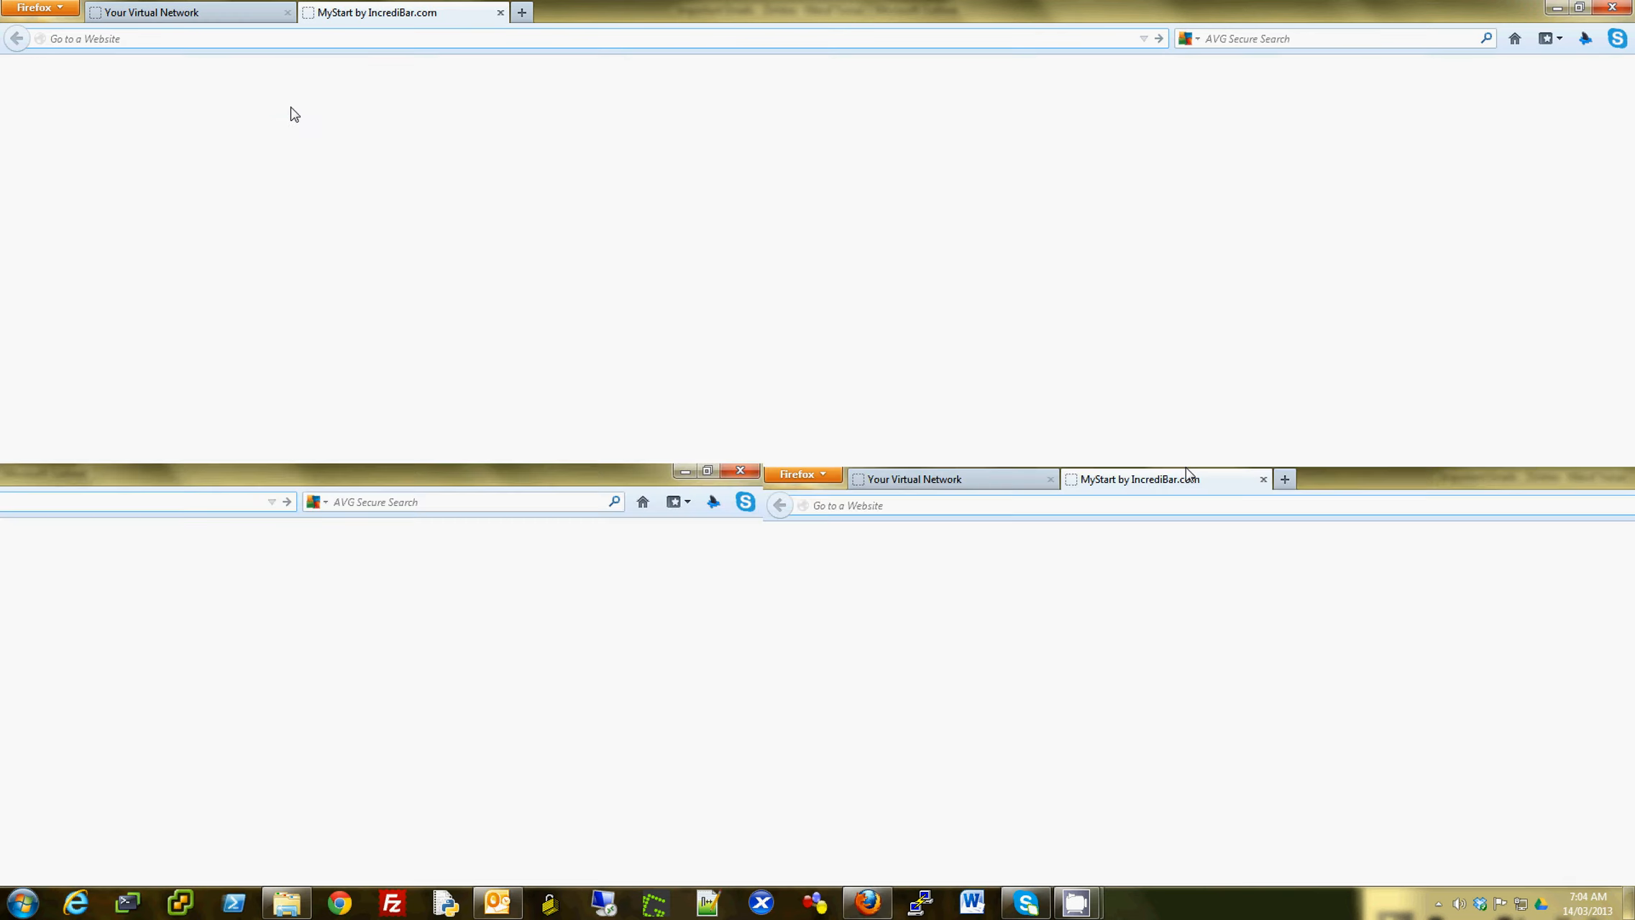
click(500, 12)
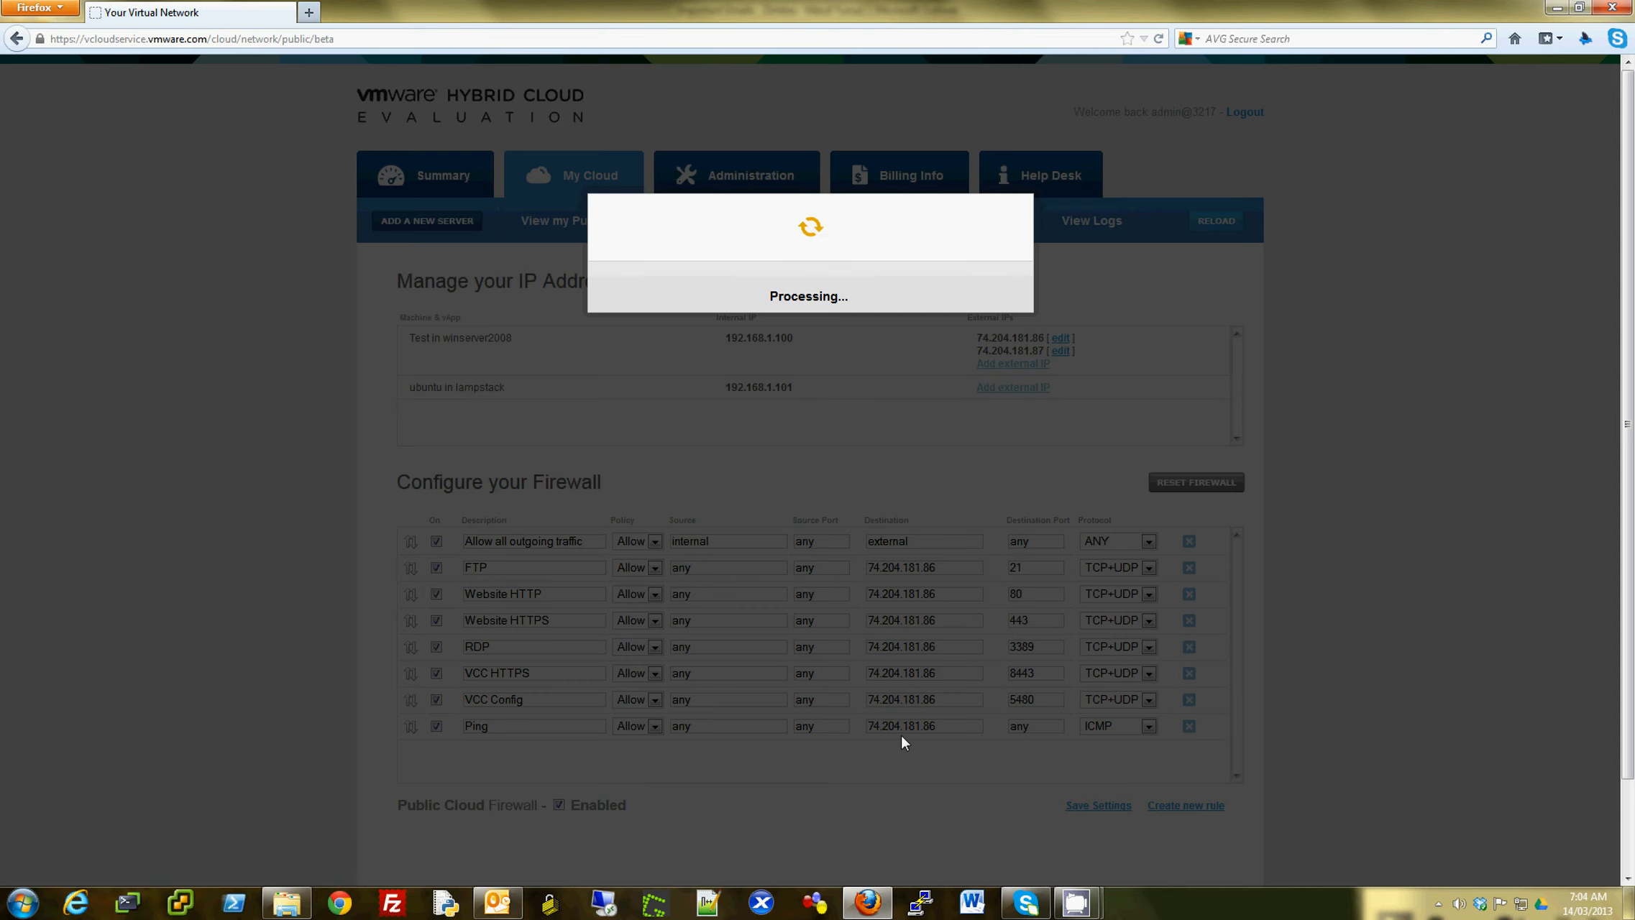
mouse_move(1076, 903)
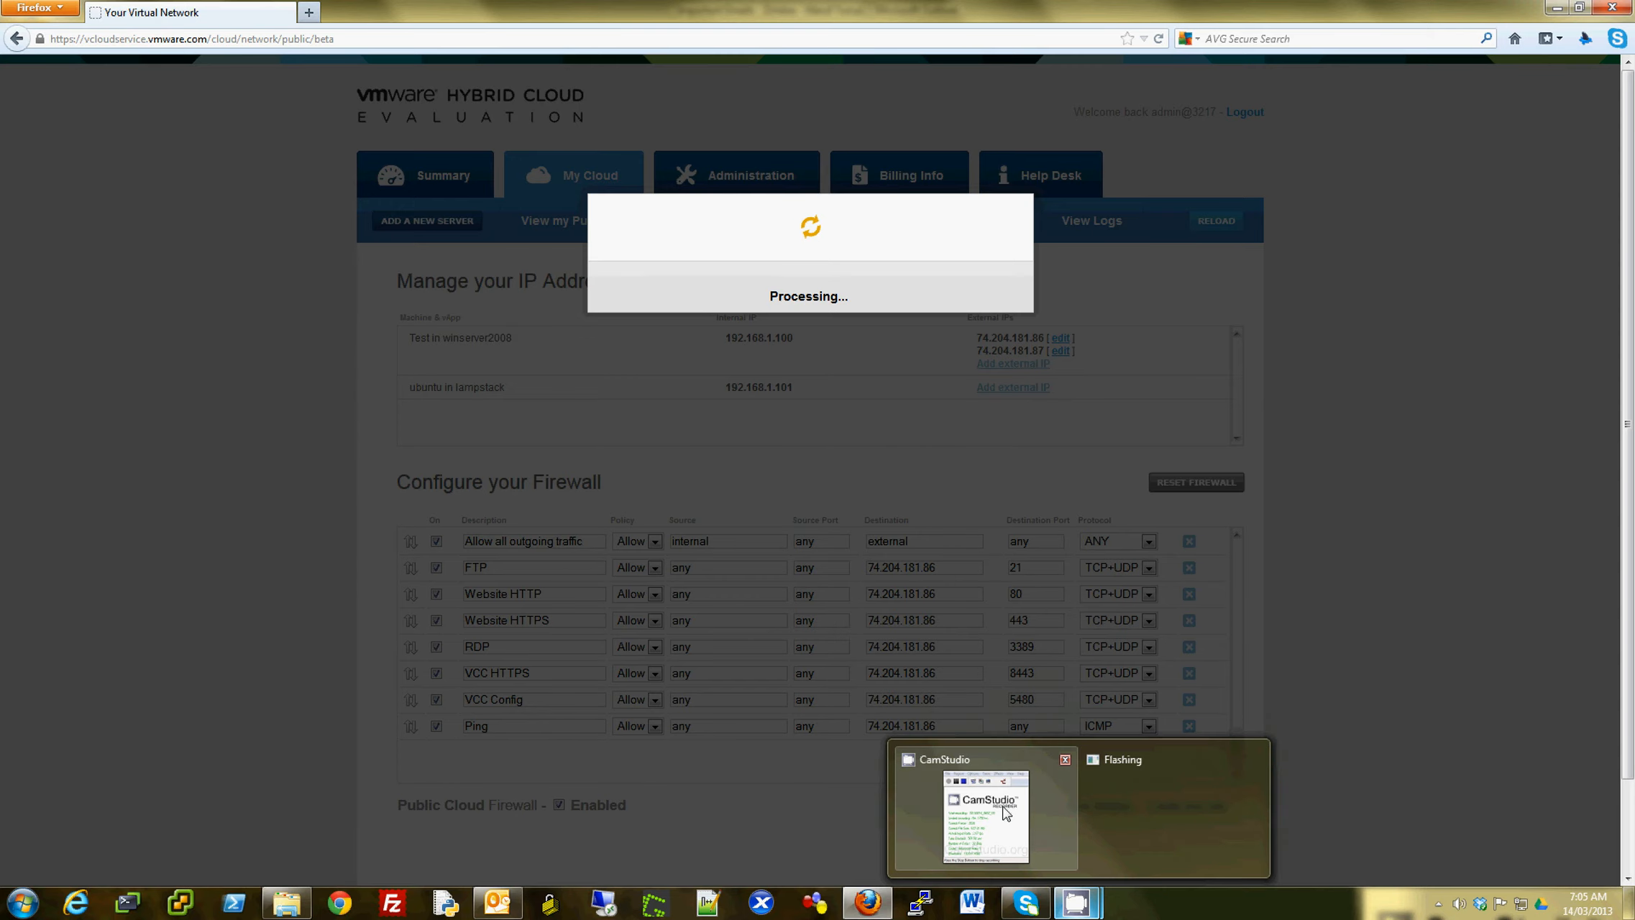
mouse_move(1004, 809)
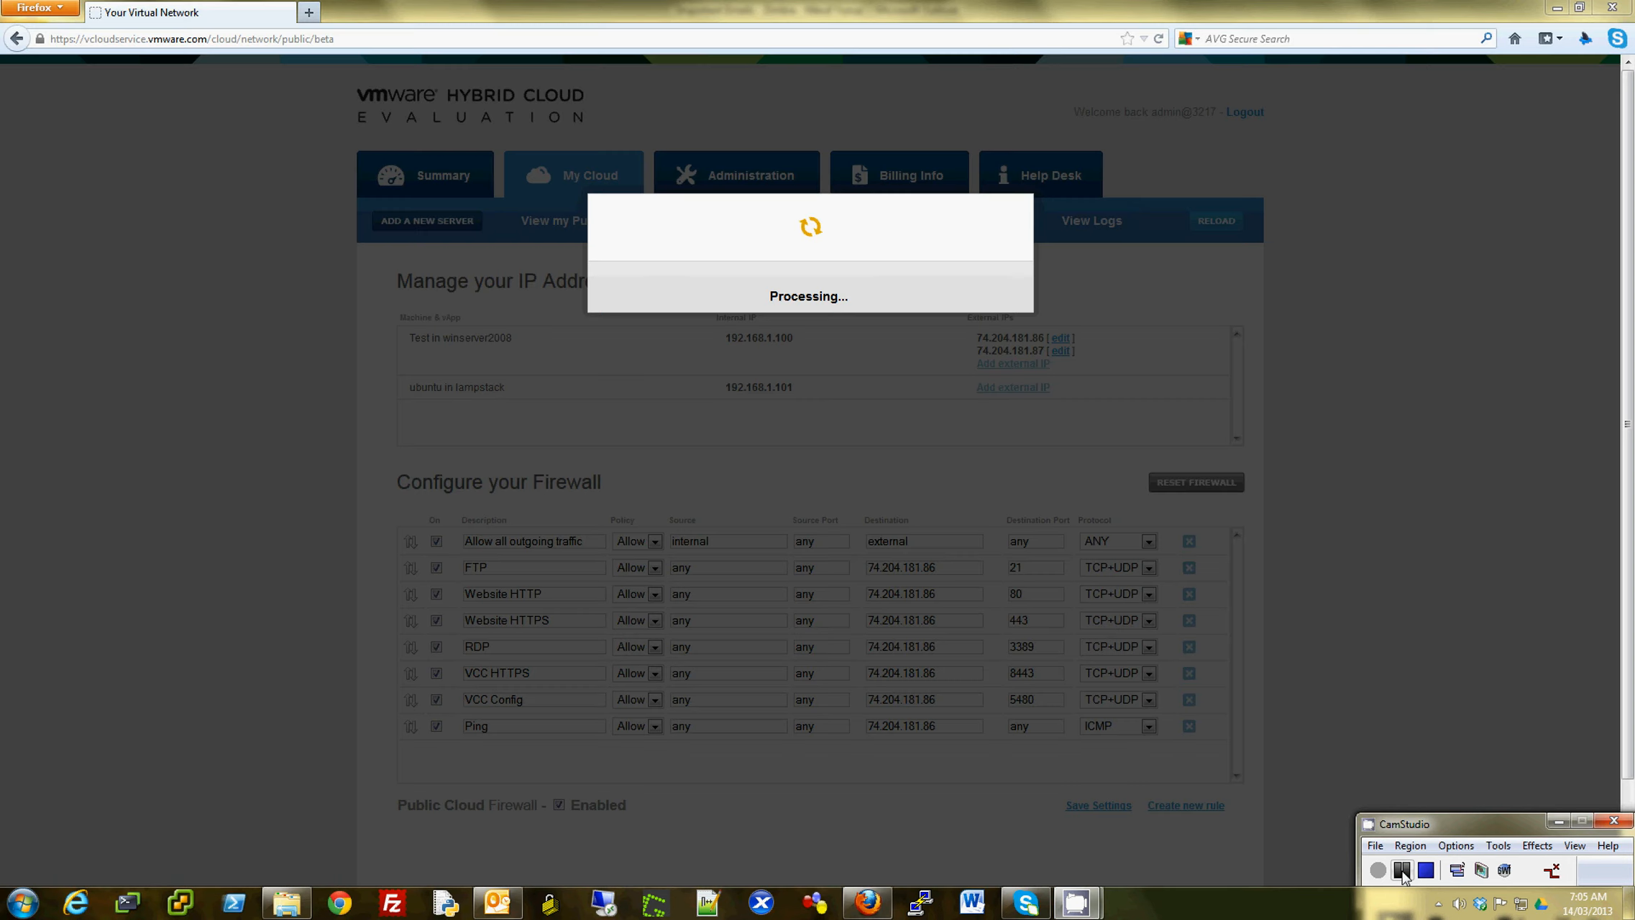
- Let the IP removal finish processing, then go back to the public cloud servers list
click(1376, 874)
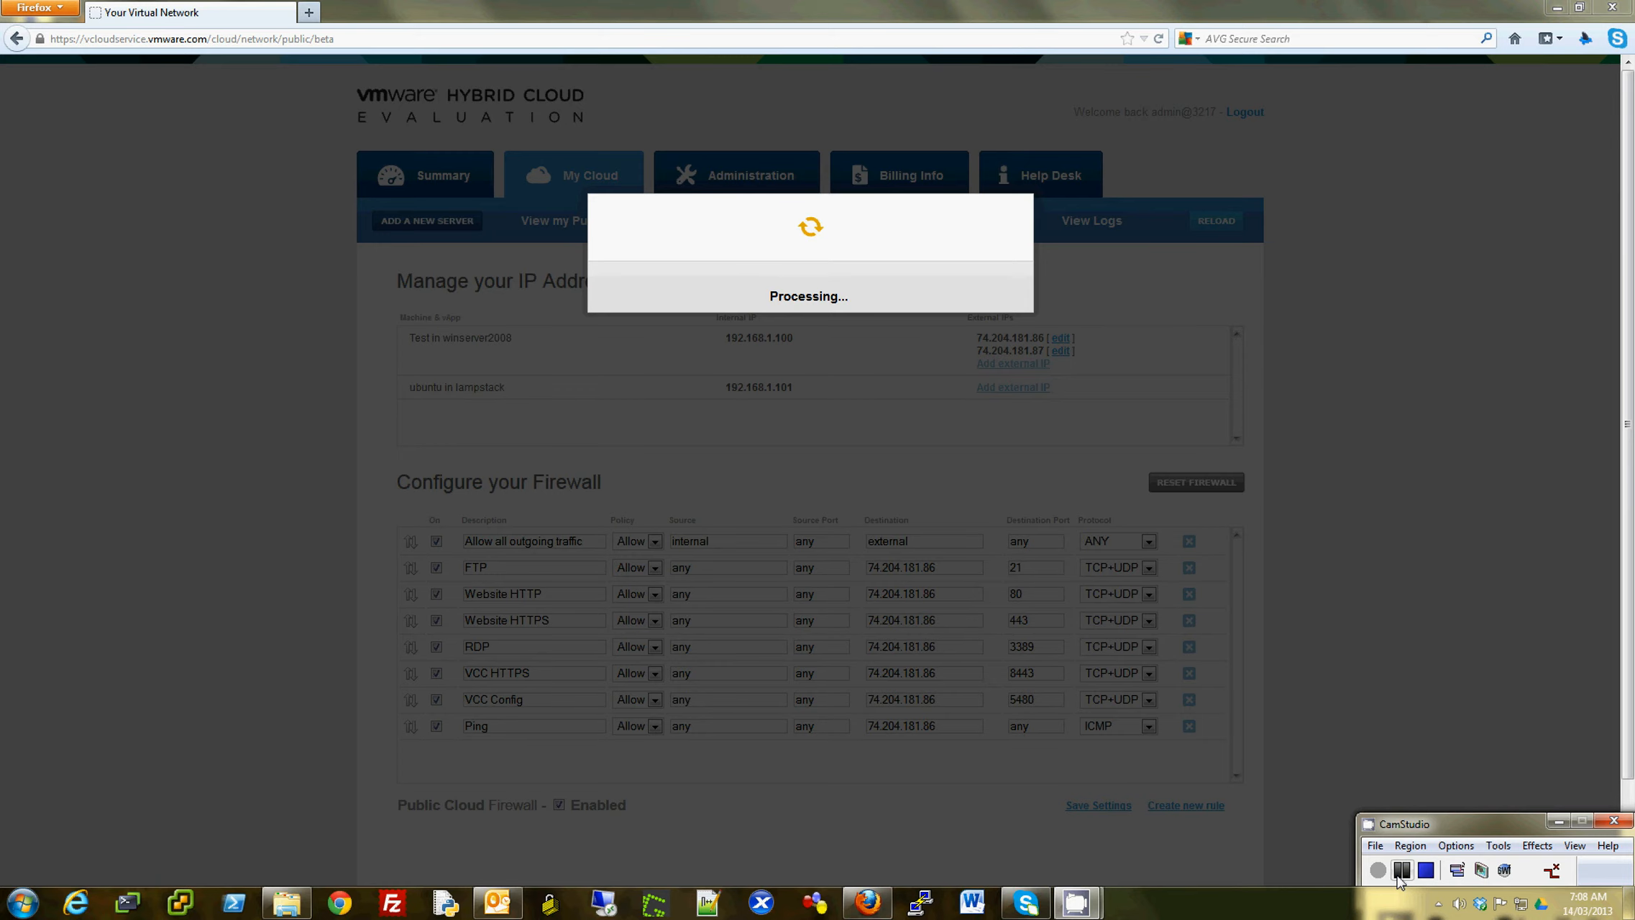
click(1400, 871)
click(1377, 871)
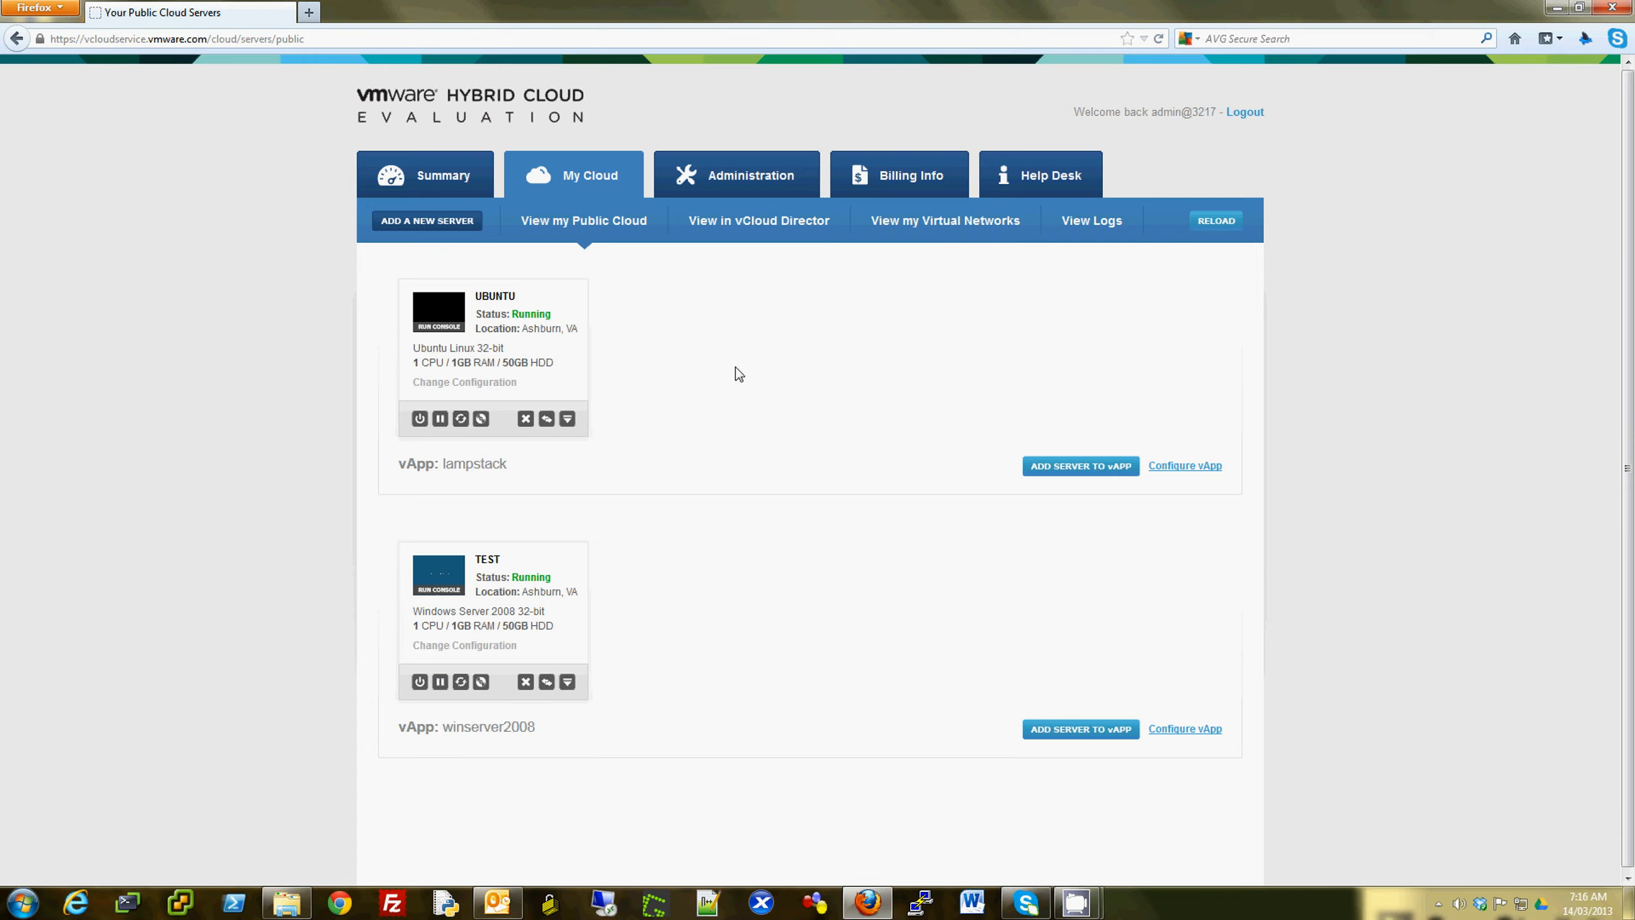
- Send UBUNTU a graceful shut down command, accepting that charges continue while it is off
click(419, 421)
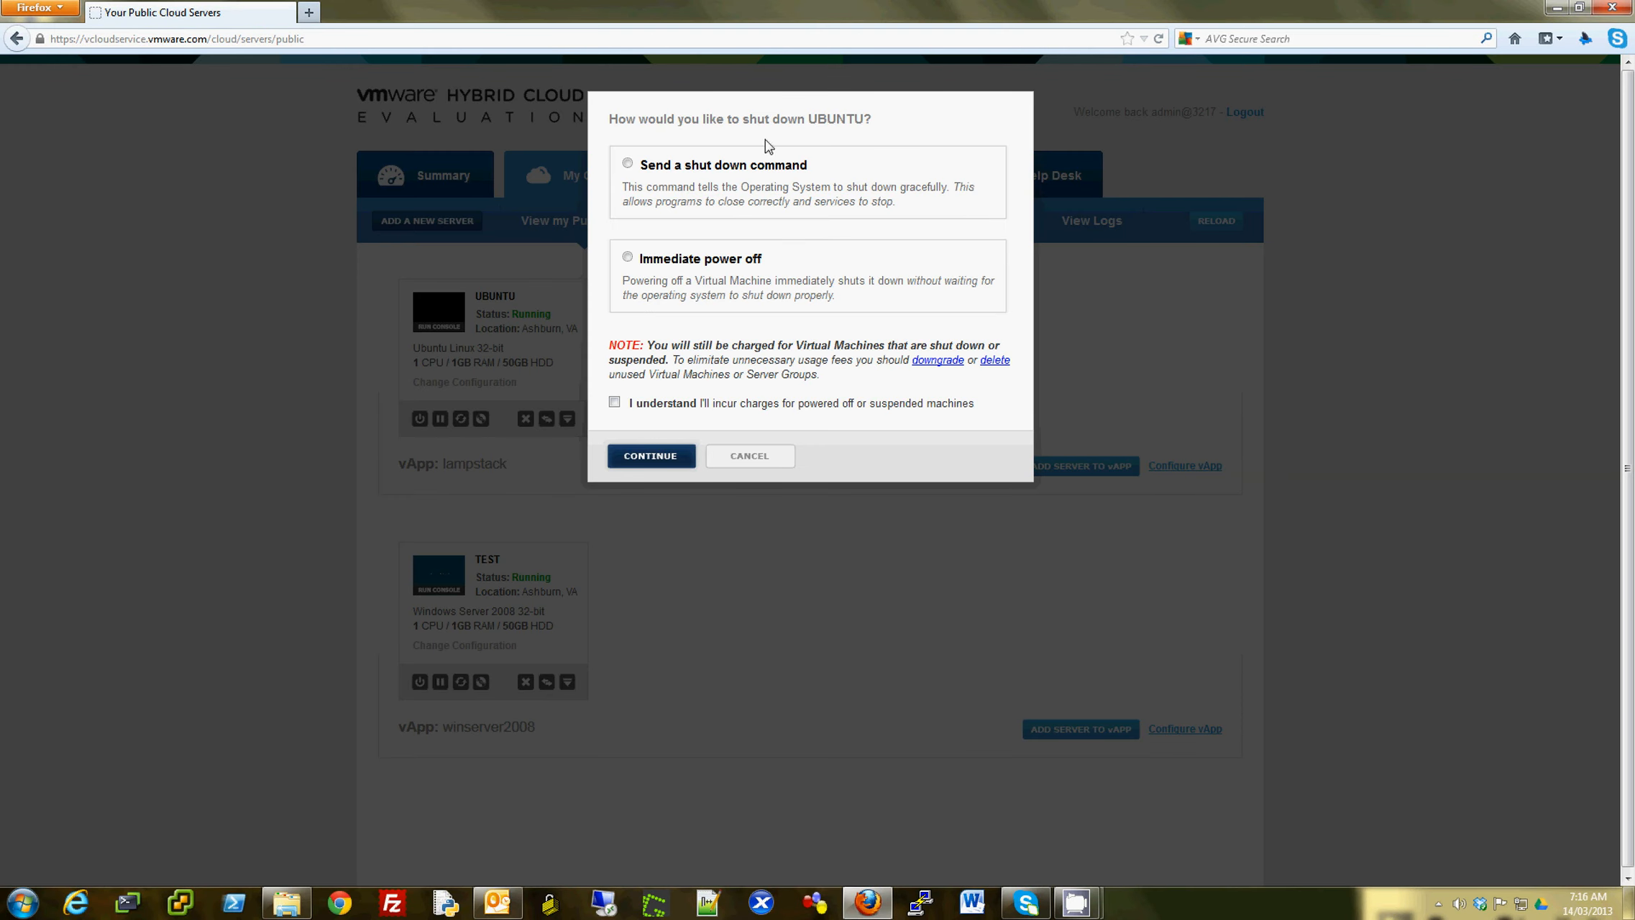
click(627, 164)
click(614, 404)
click(667, 459)
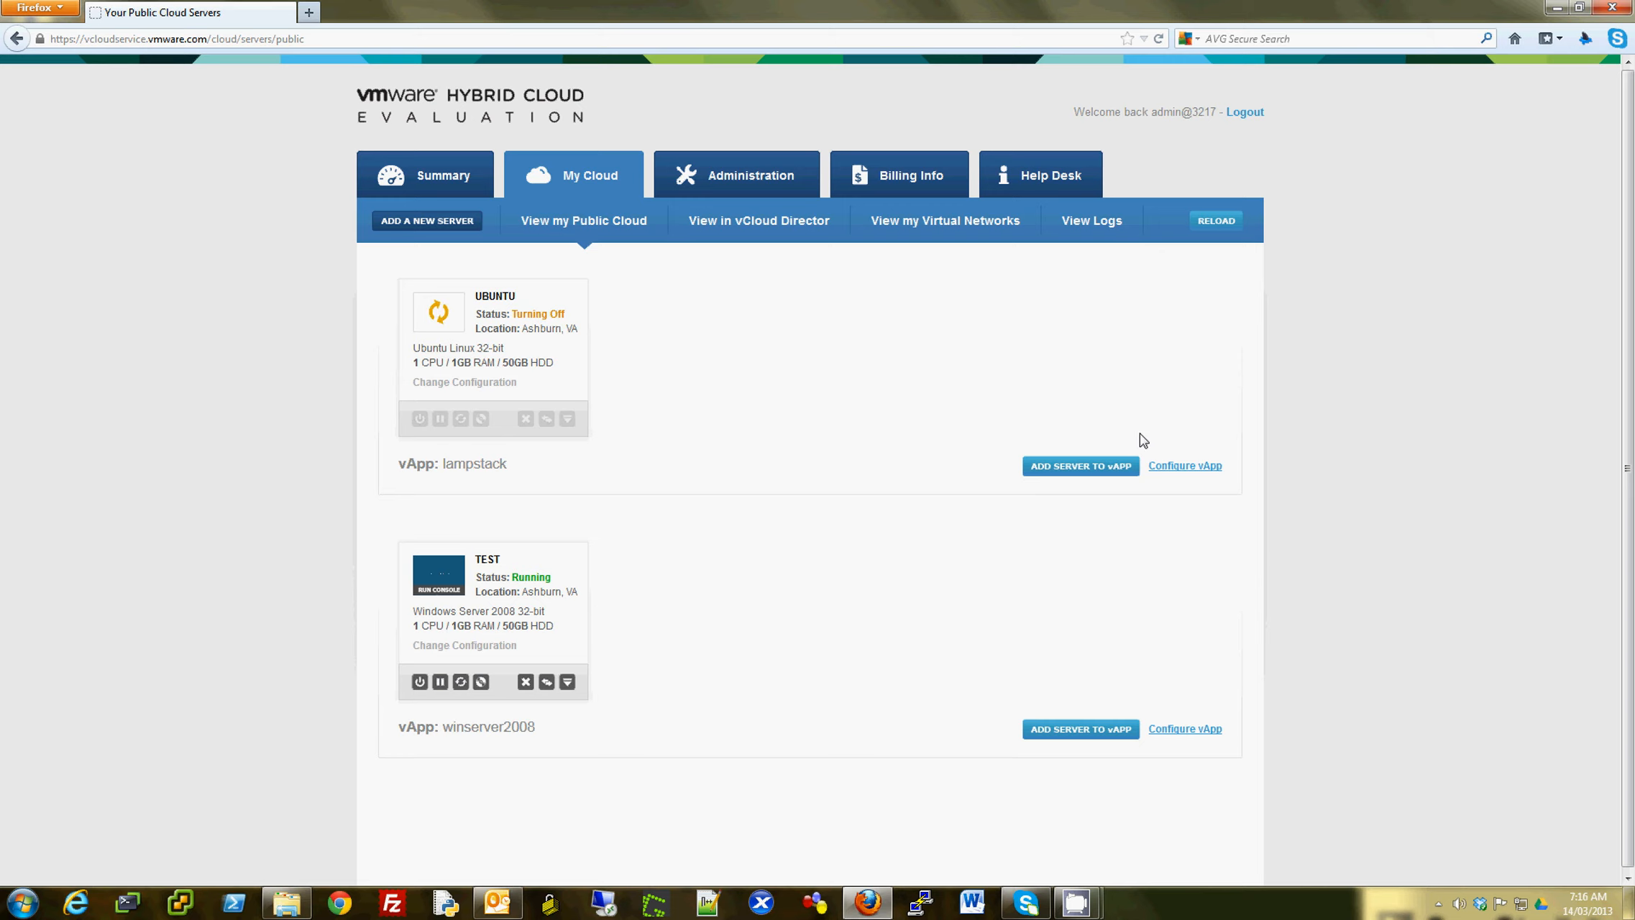
click(1199, 467)
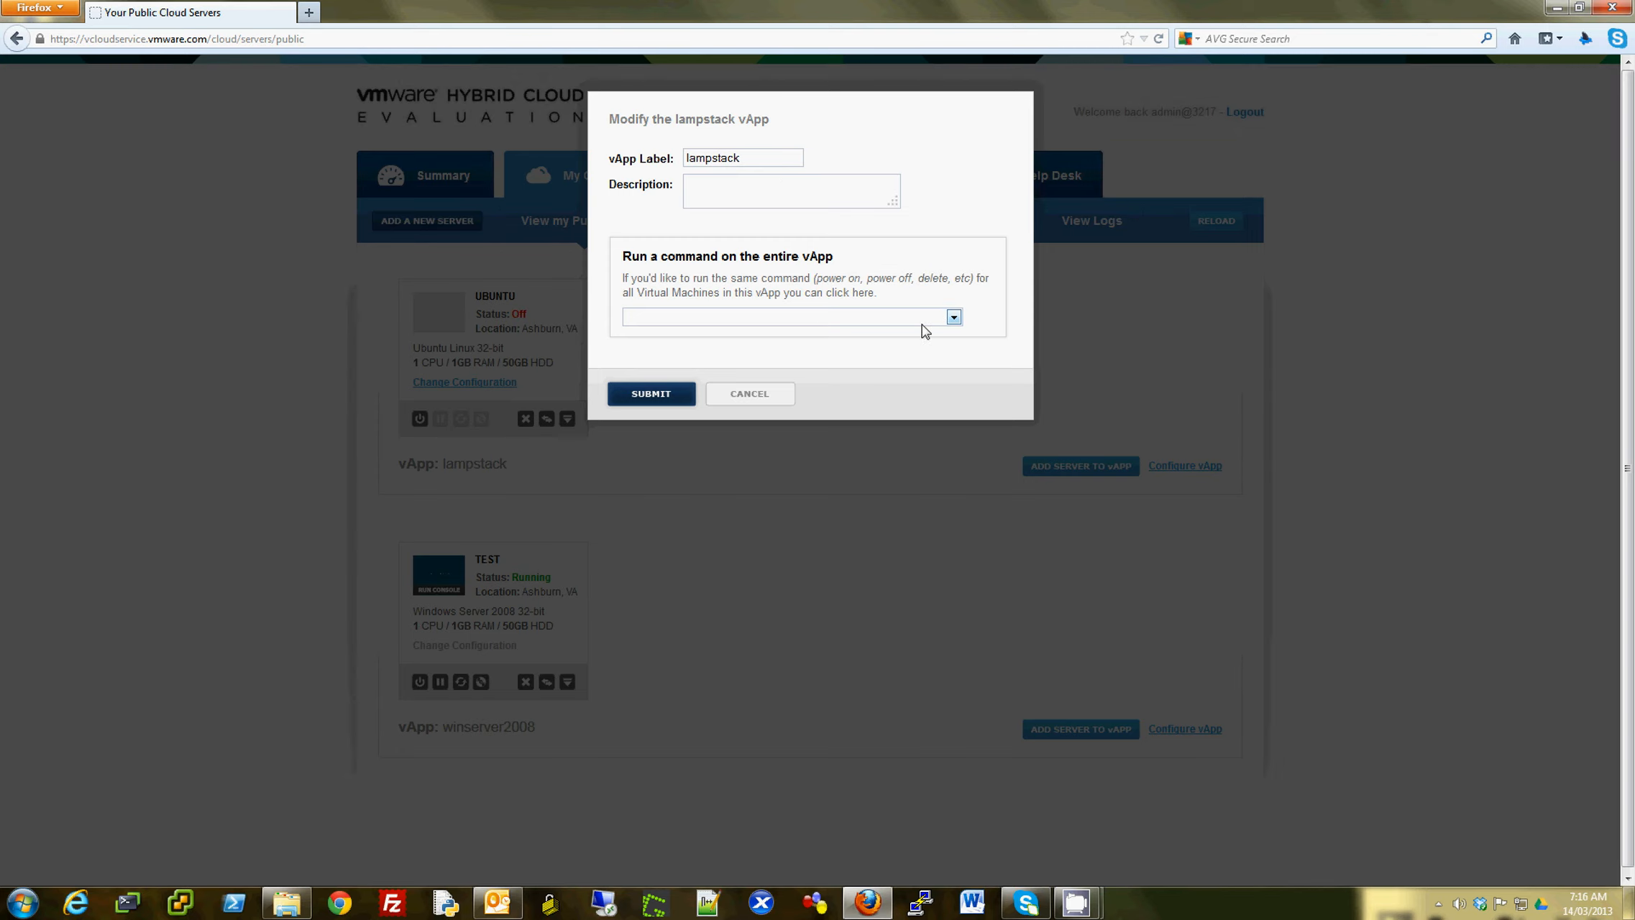
click(952, 318)
click(949, 318)
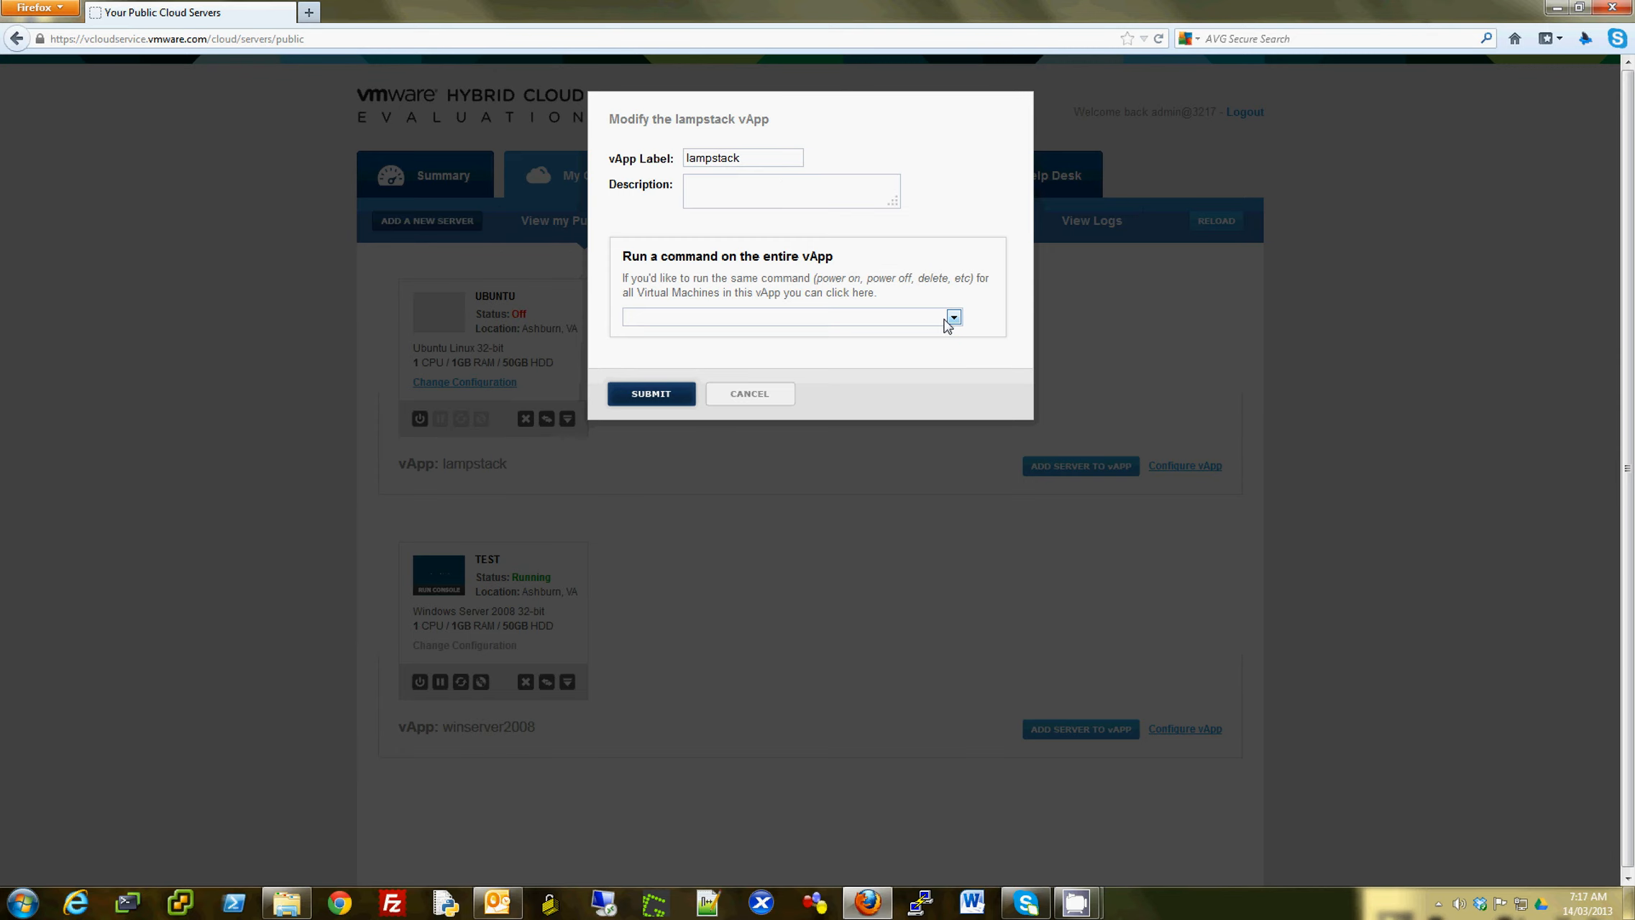
click(744, 393)
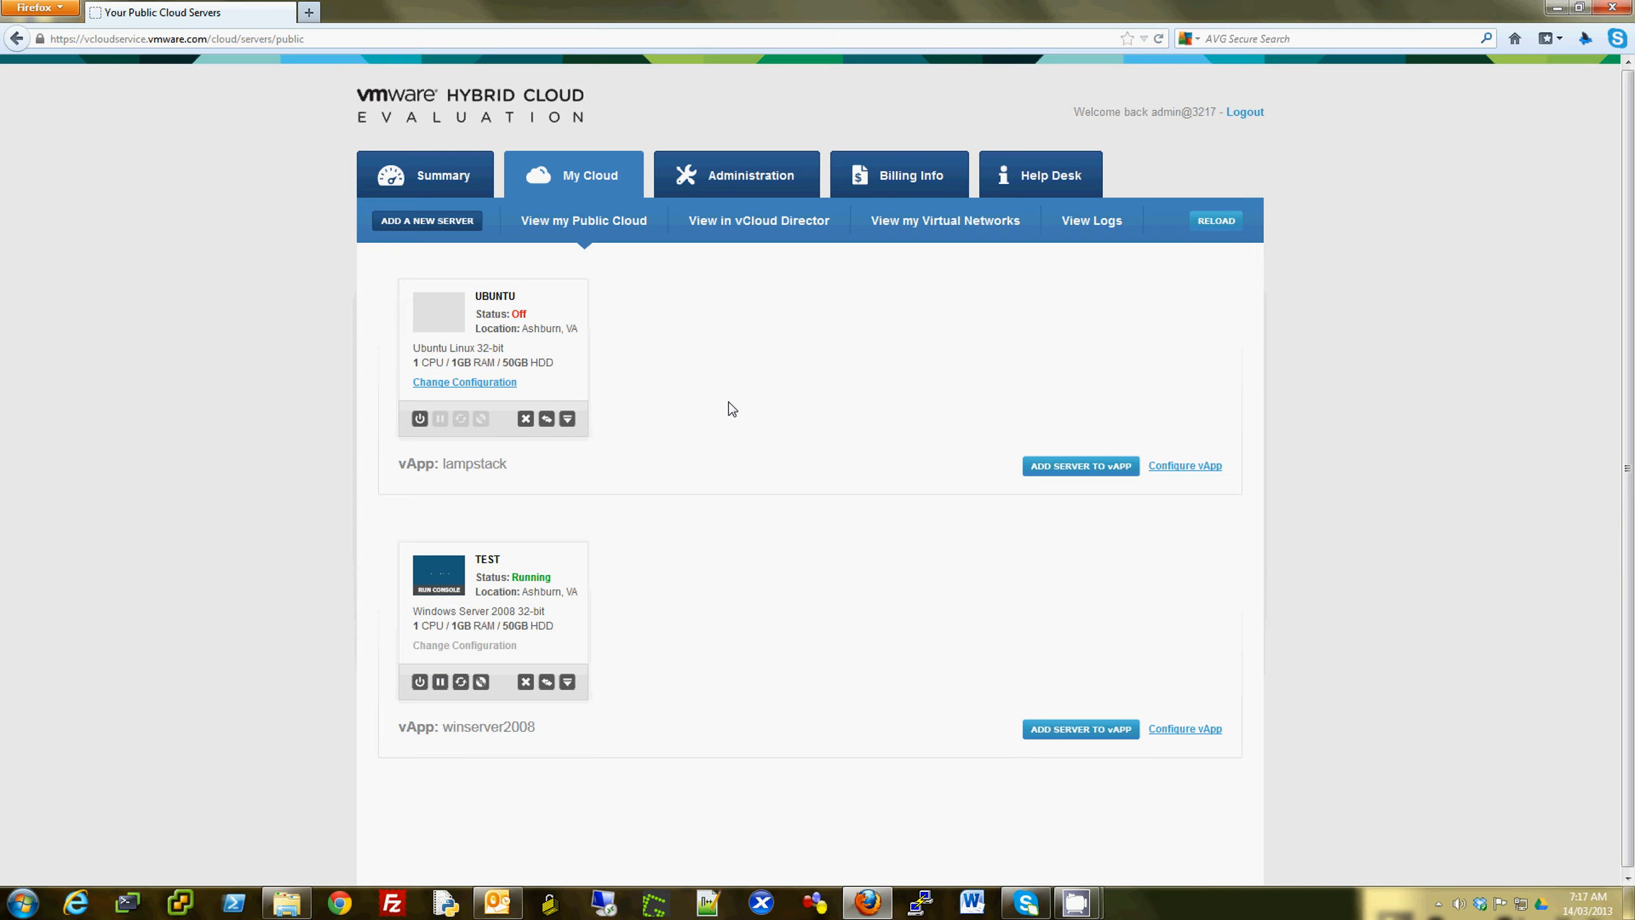
- Open UBUNTU's Change Configuration panel and click into its Server Label field
click(507, 388)
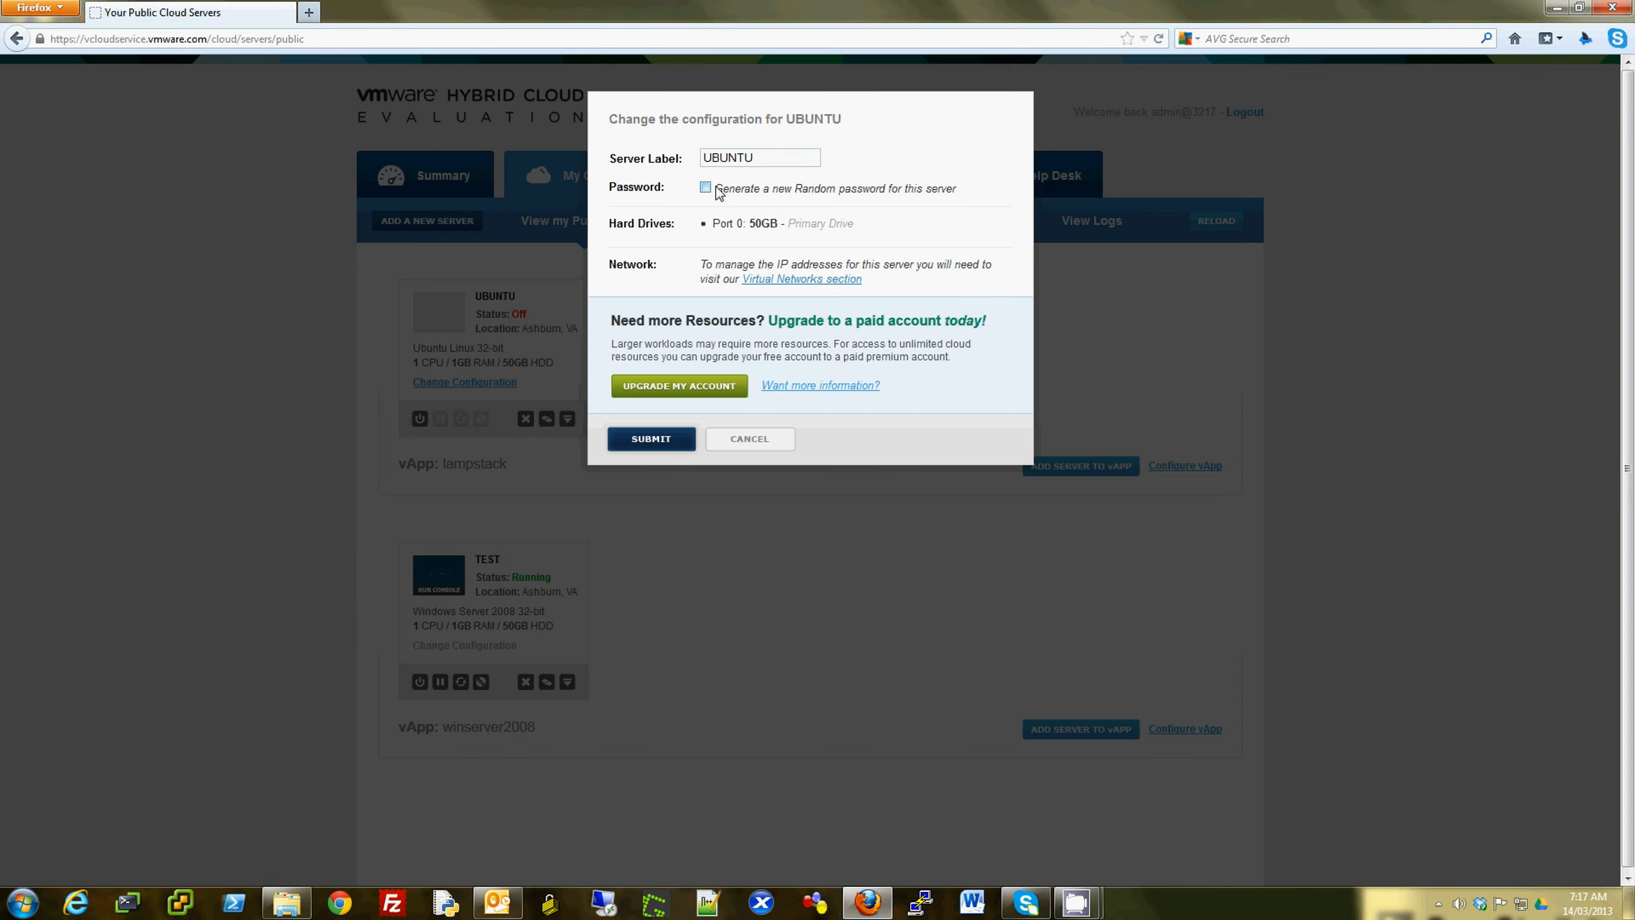
click(776, 159)
- Close UBUNTU's configuration unsaved, expand its details, and open the servers in vCloud Director
click(750, 438)
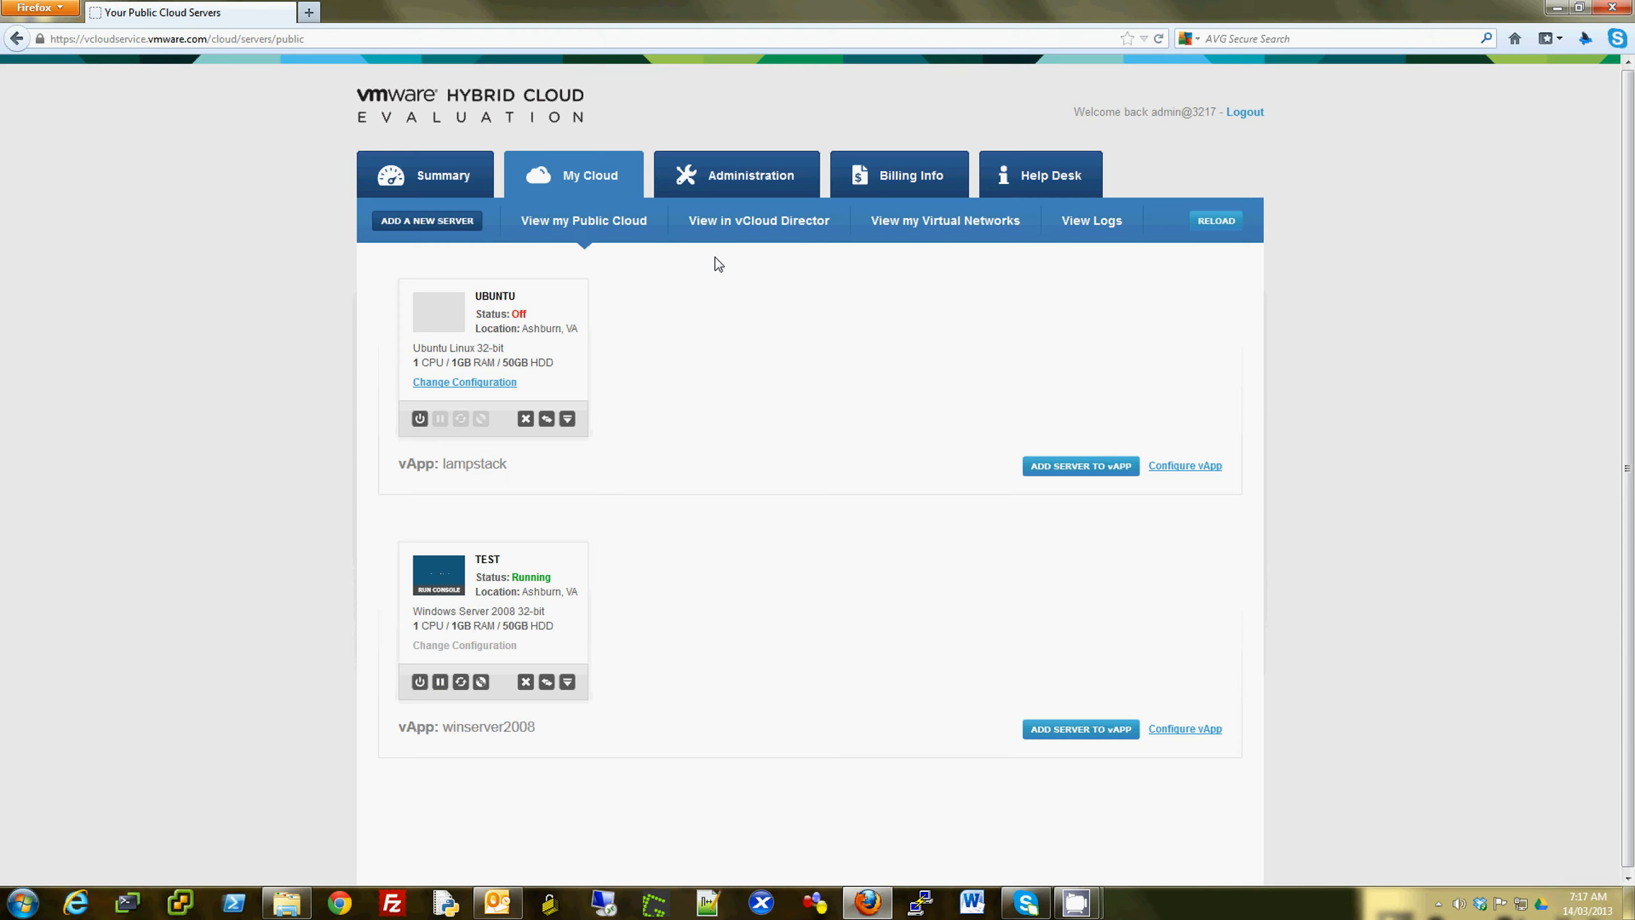
click(567, 419)
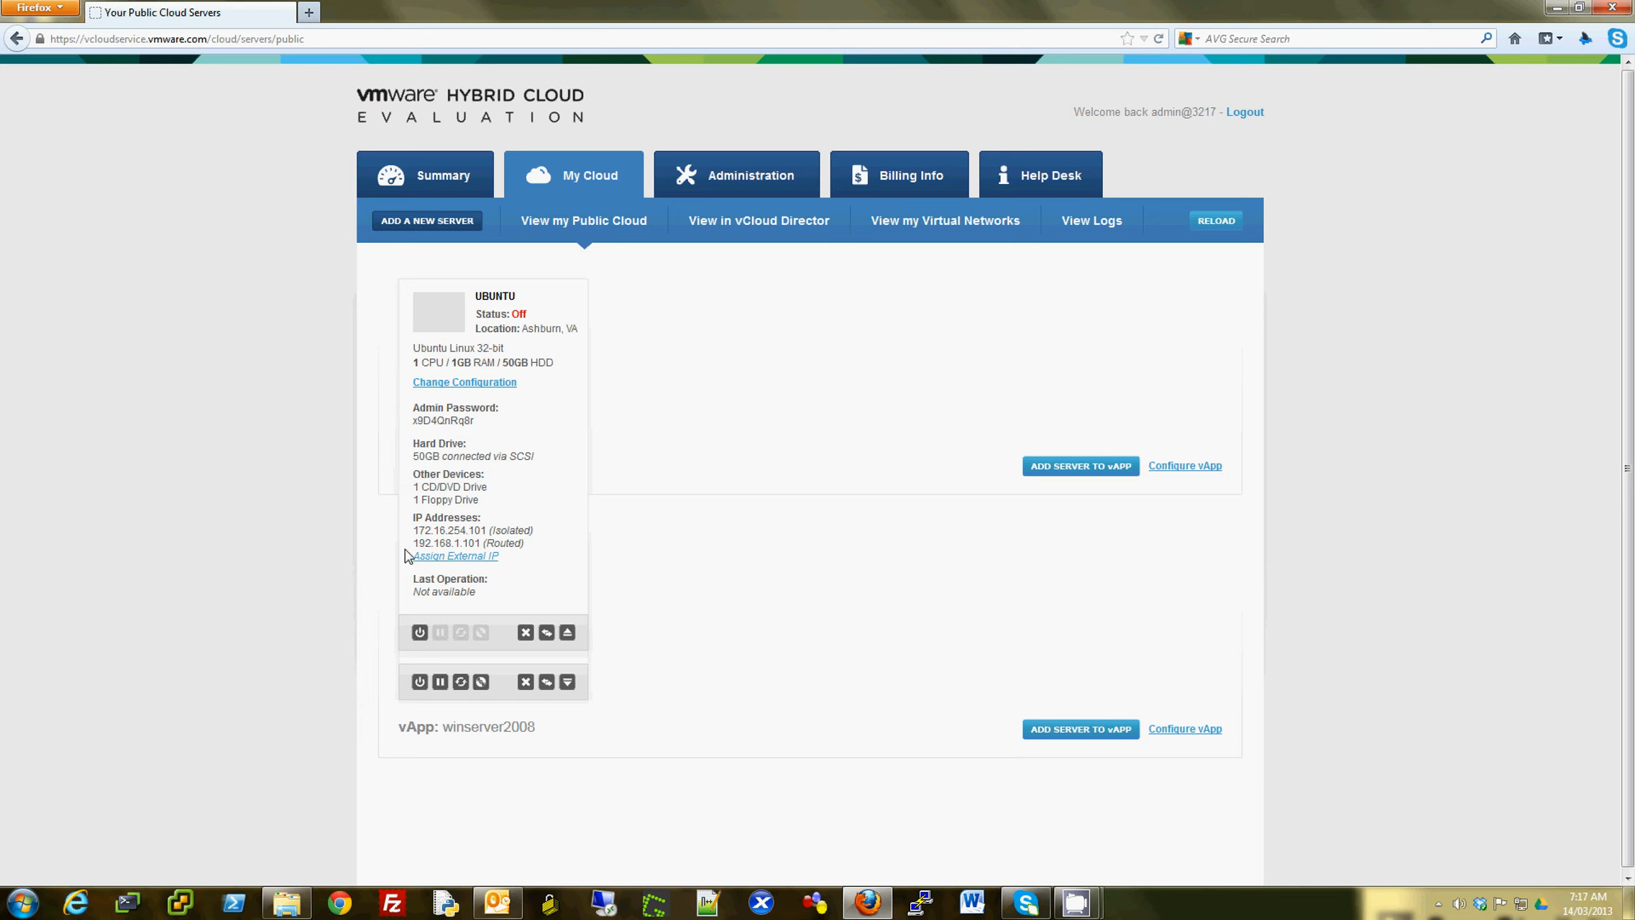
click(766, 224)
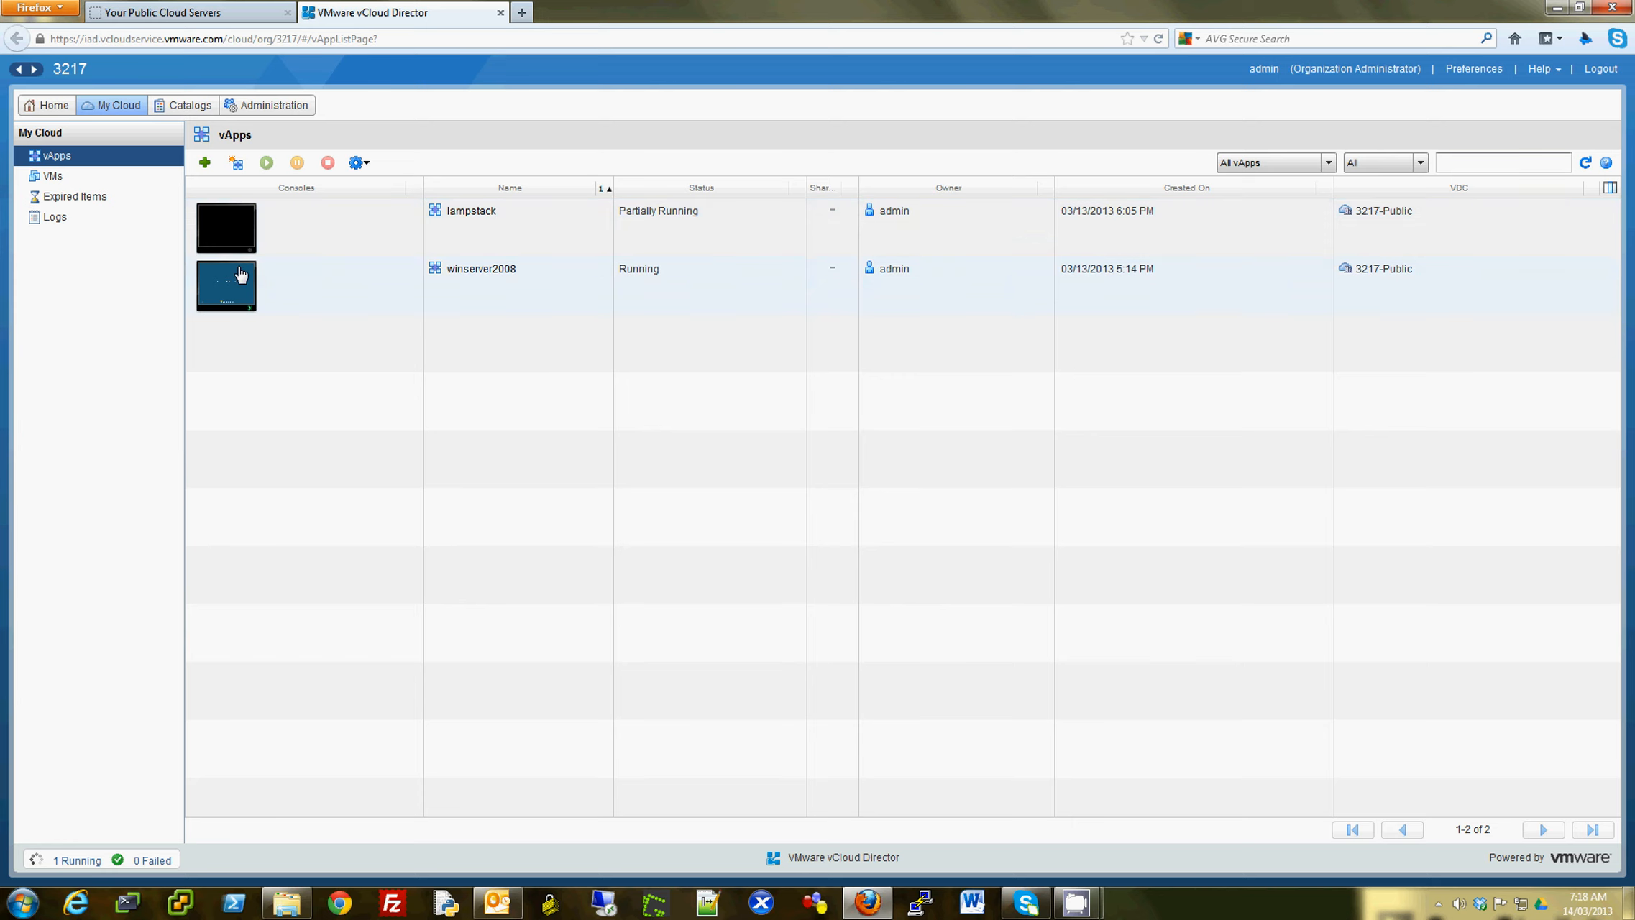
click(273, 228)
click(362, 165)
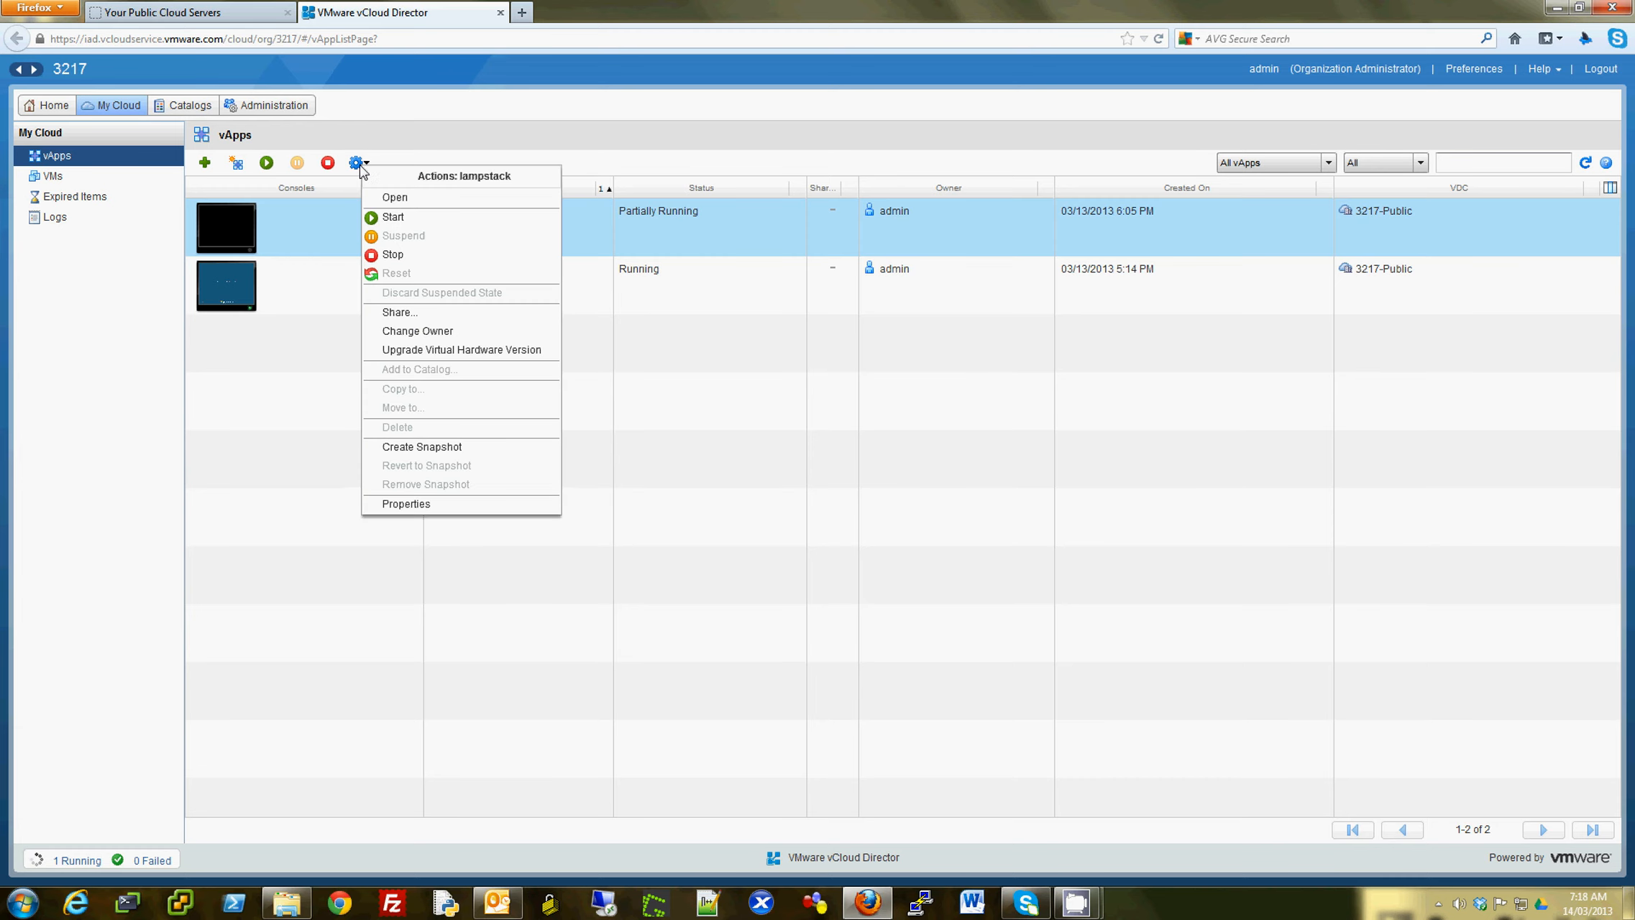
click(461, 505)
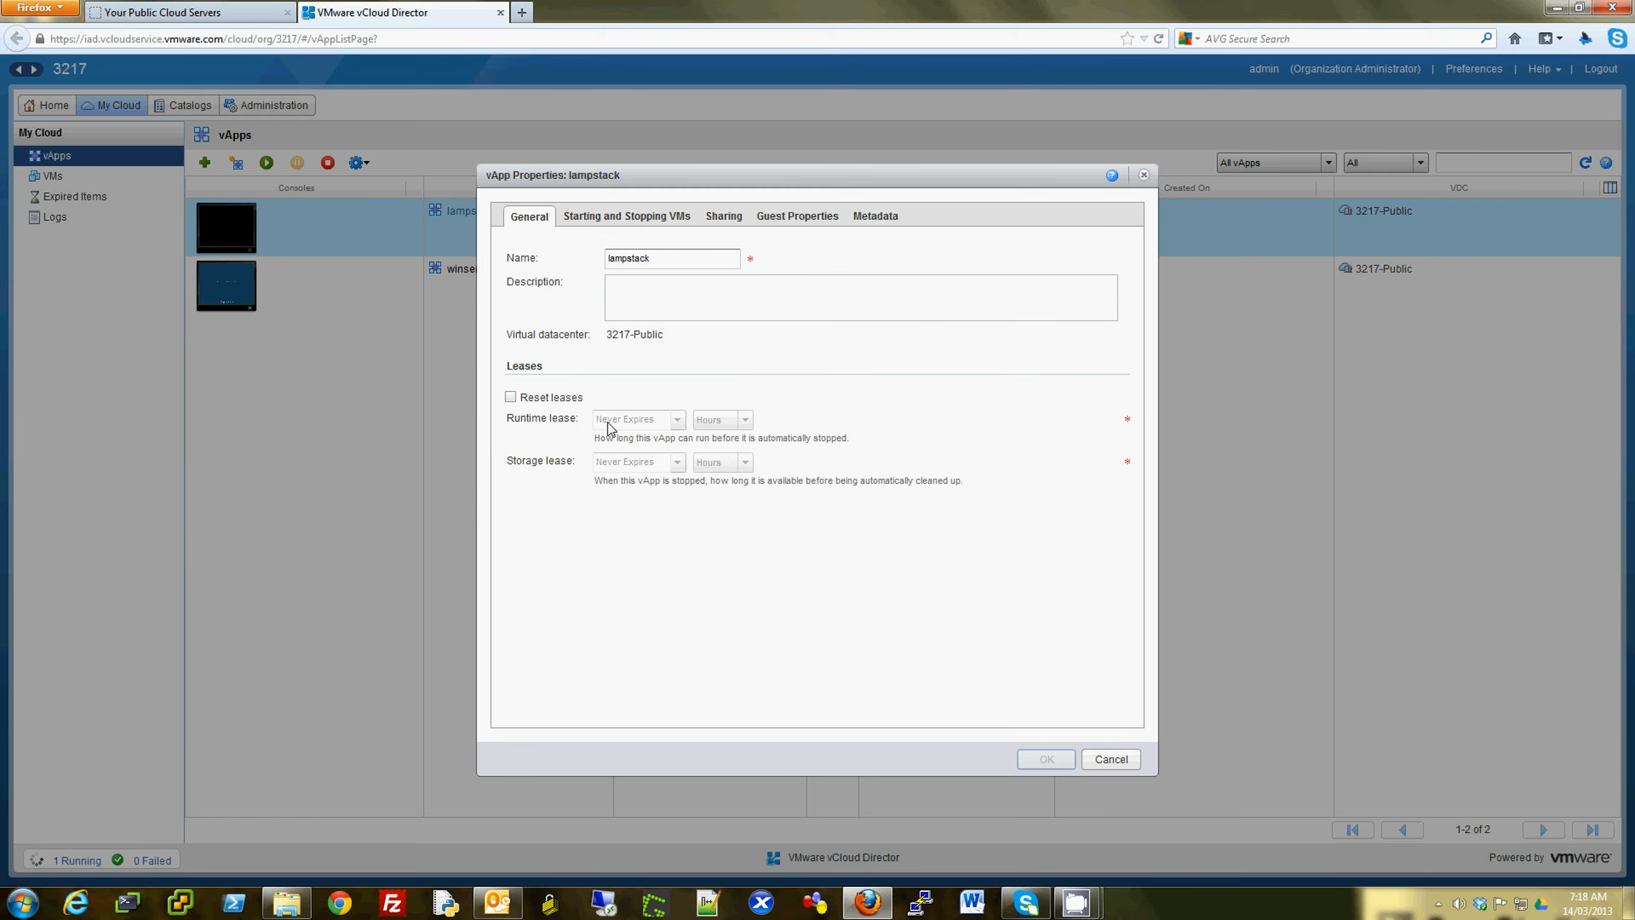
click(601, 218)
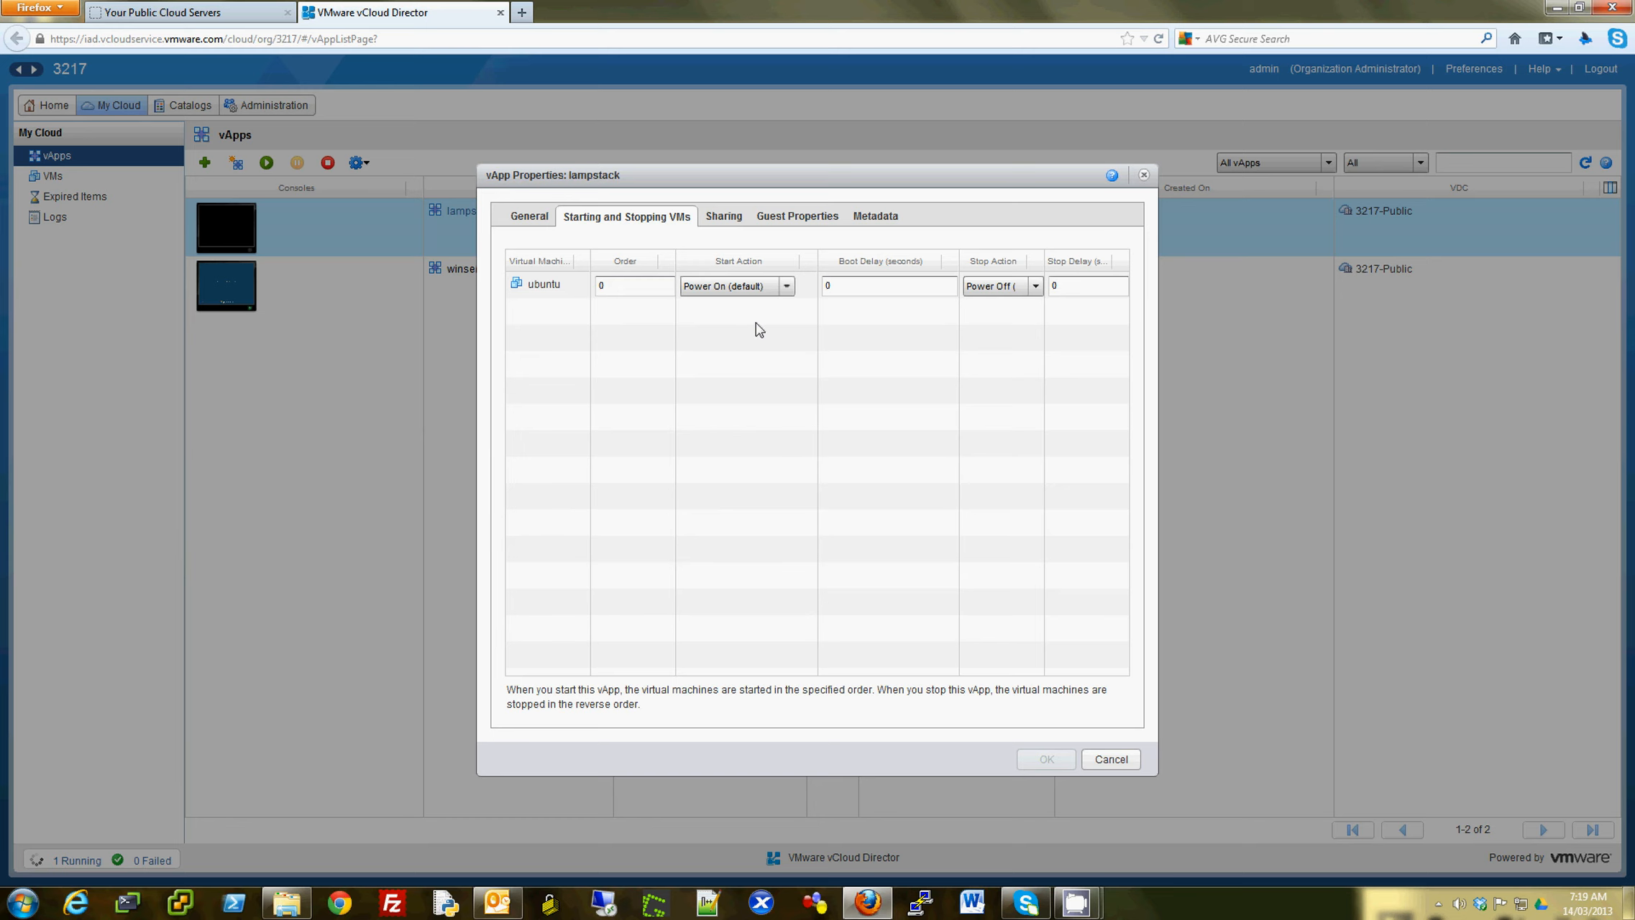
click(717, 220)
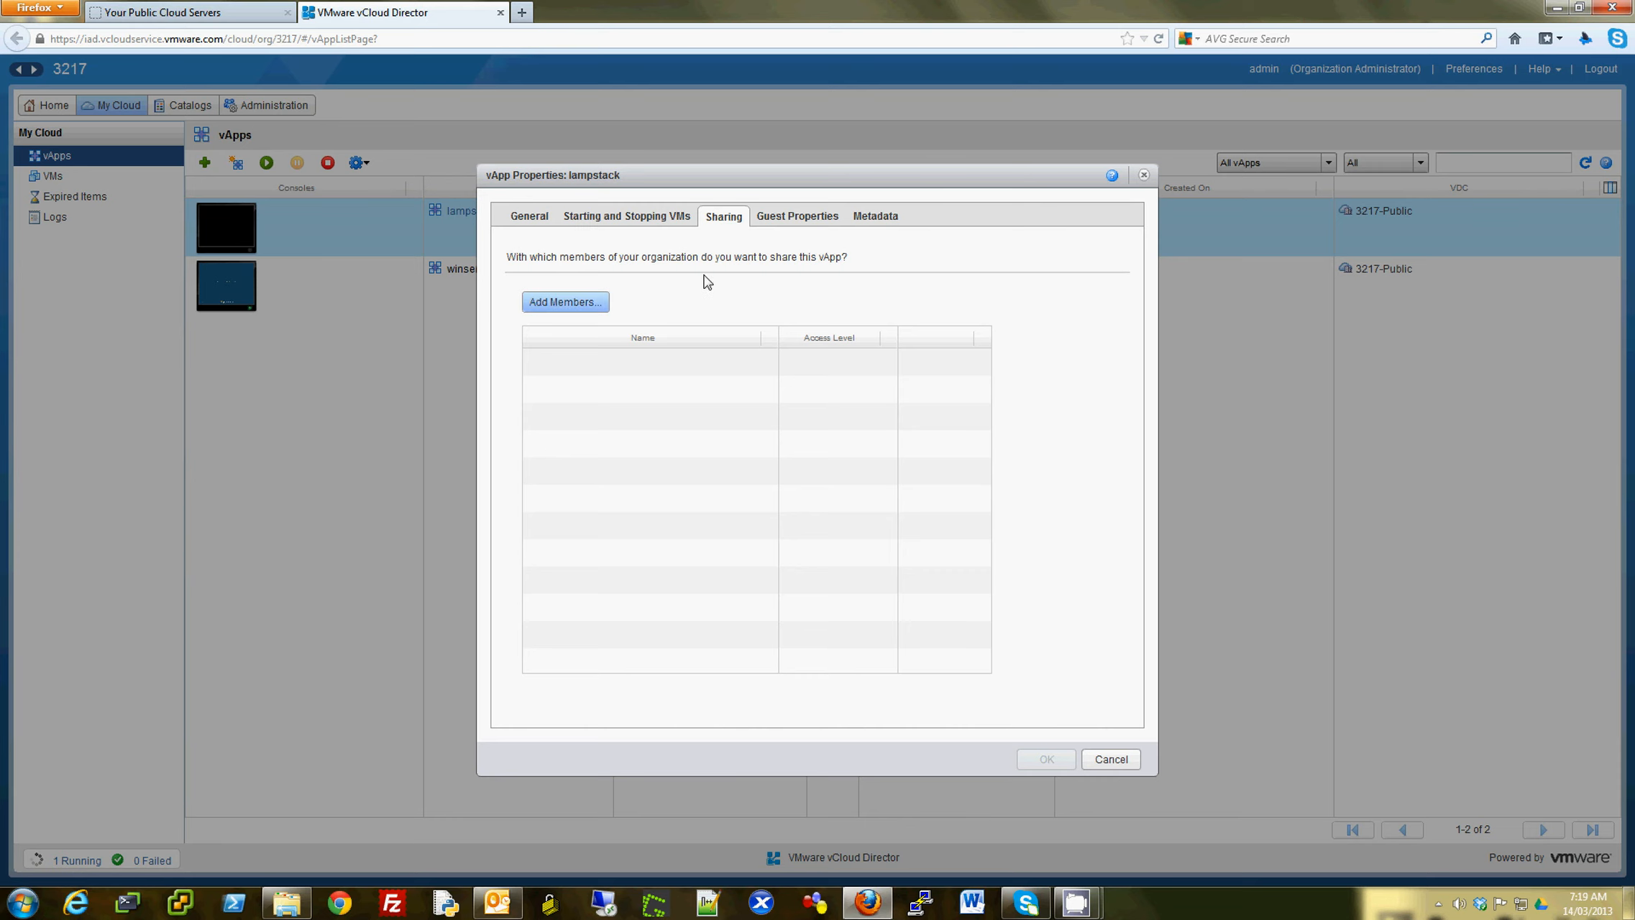
click(859, 218)
click(517, 215)
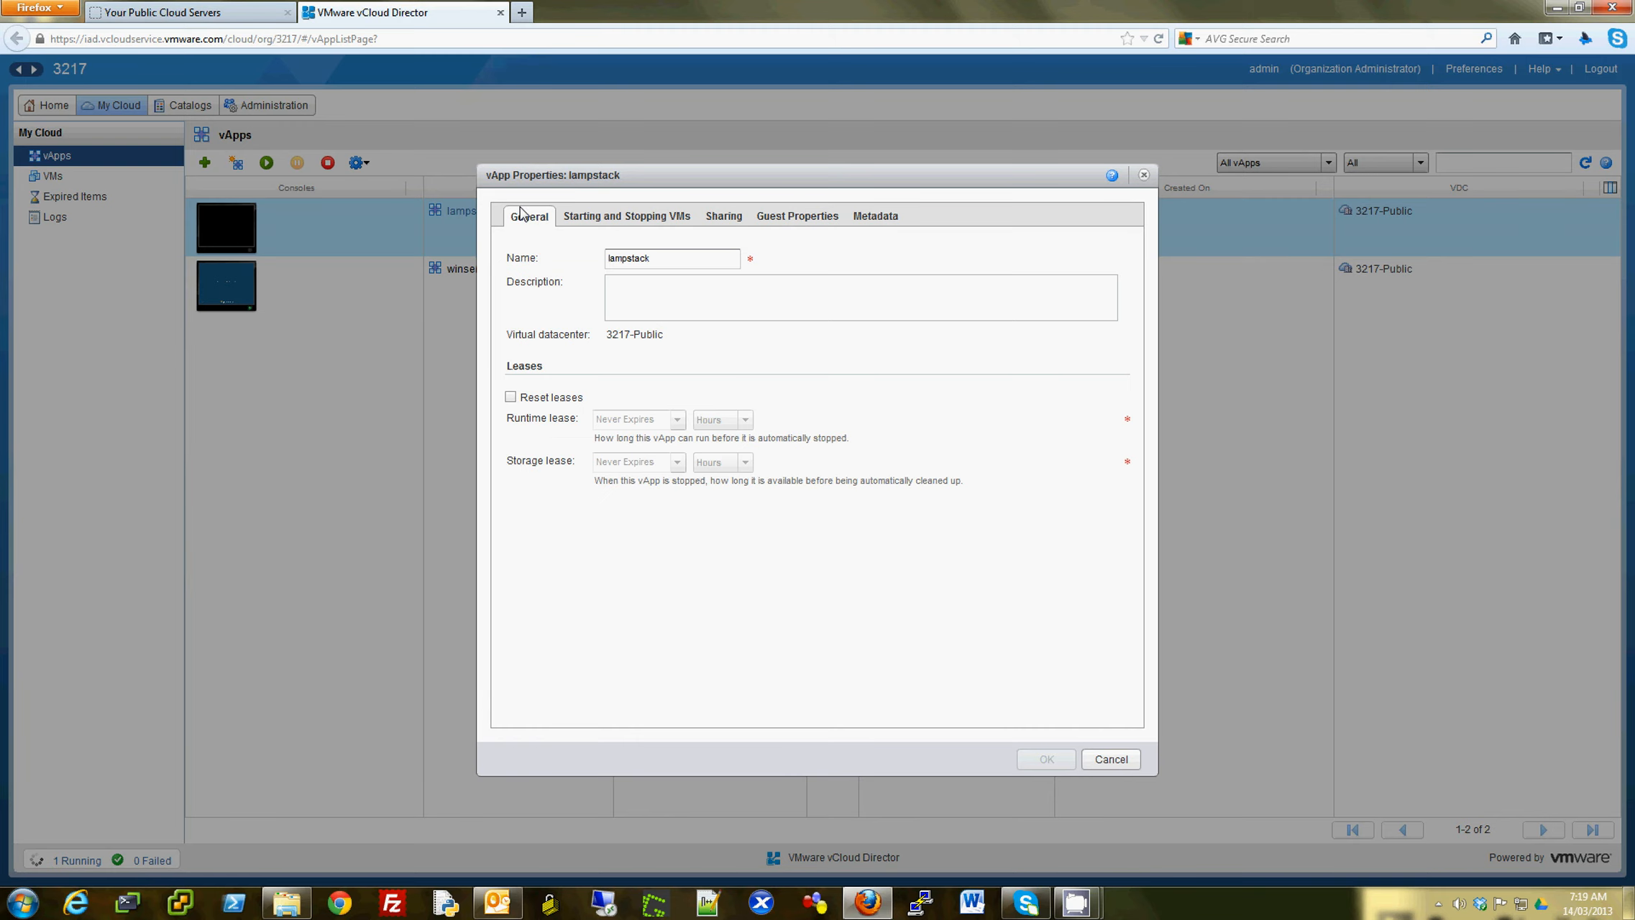
click(1143, 176)
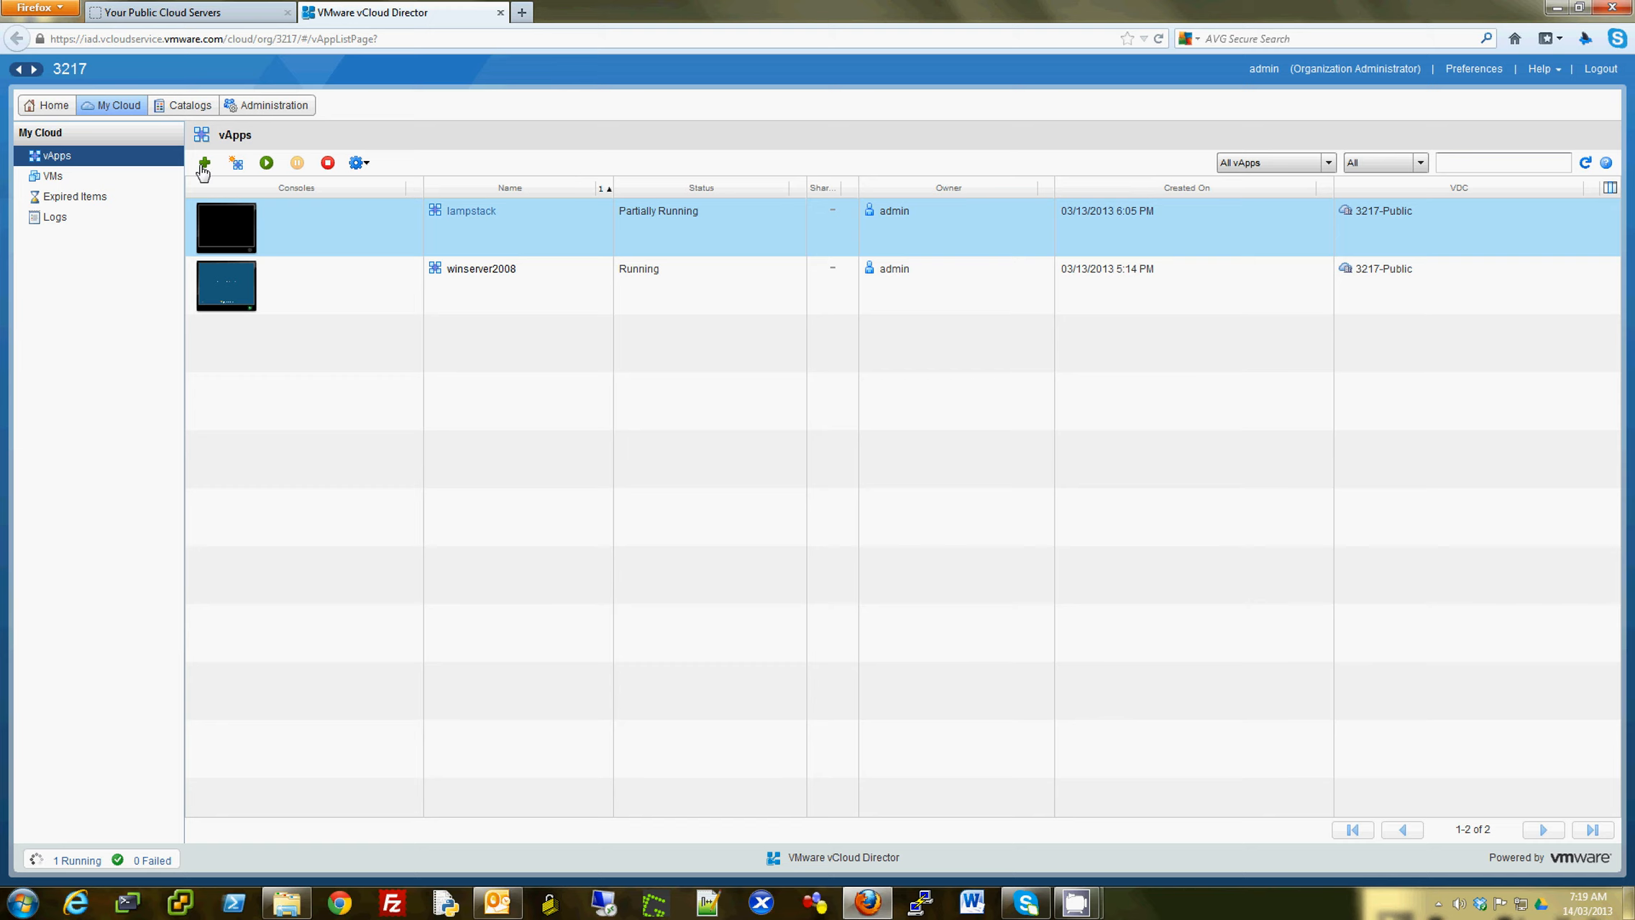
- In the VMs list, select the ubuntu VM and bring up its Actions menu
click(58, 179)
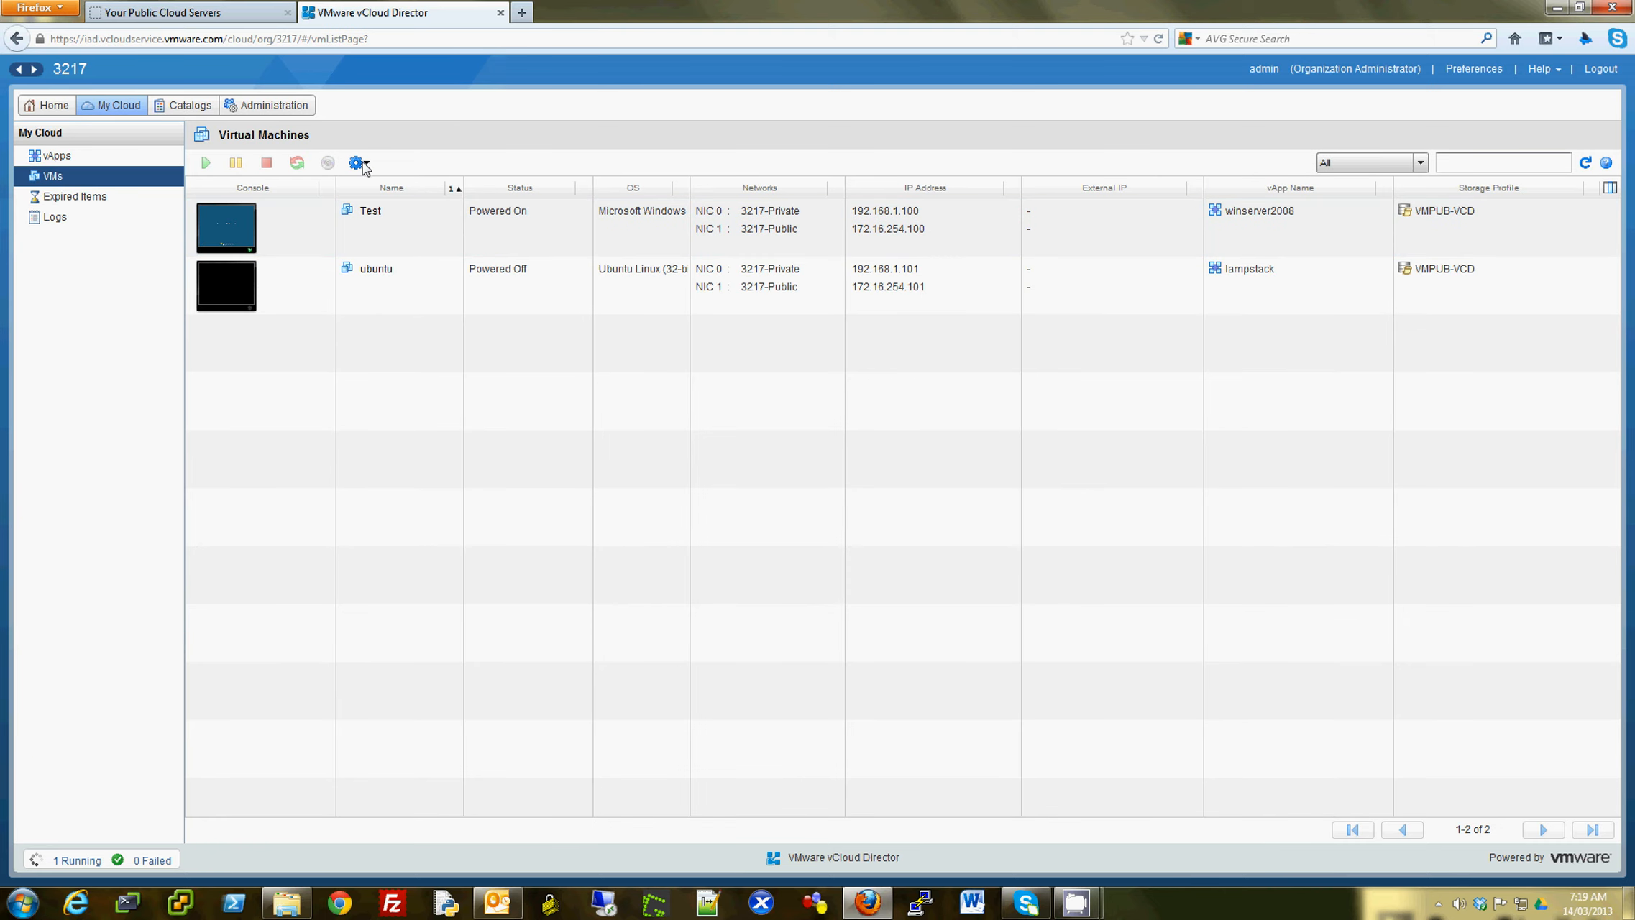
click(320, 303)
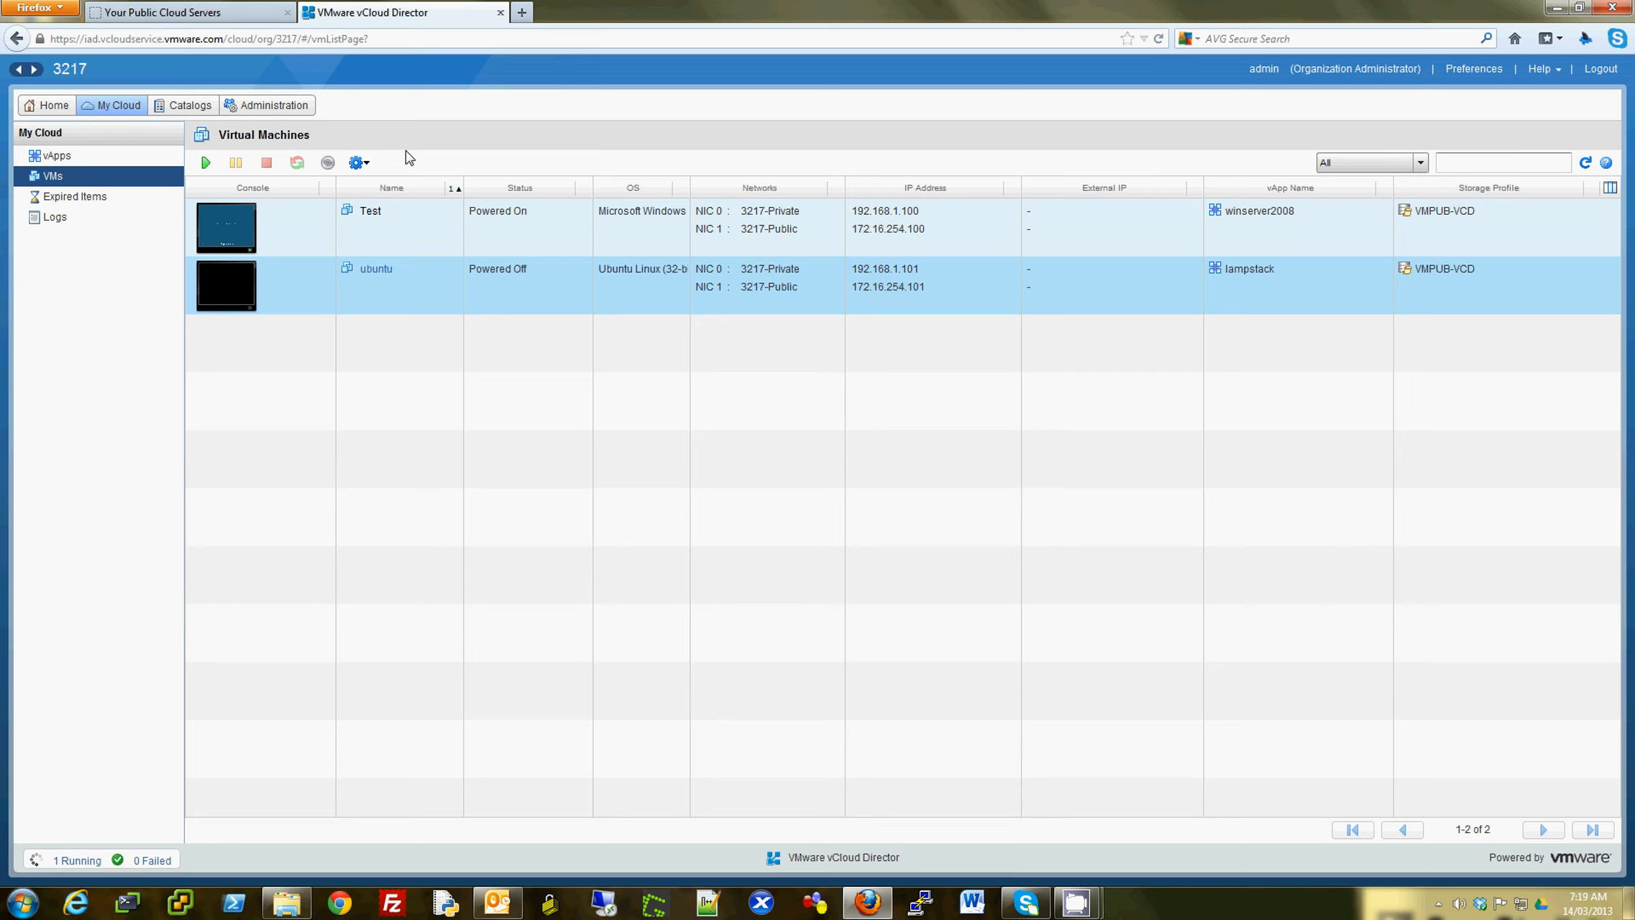
click(367, 166)
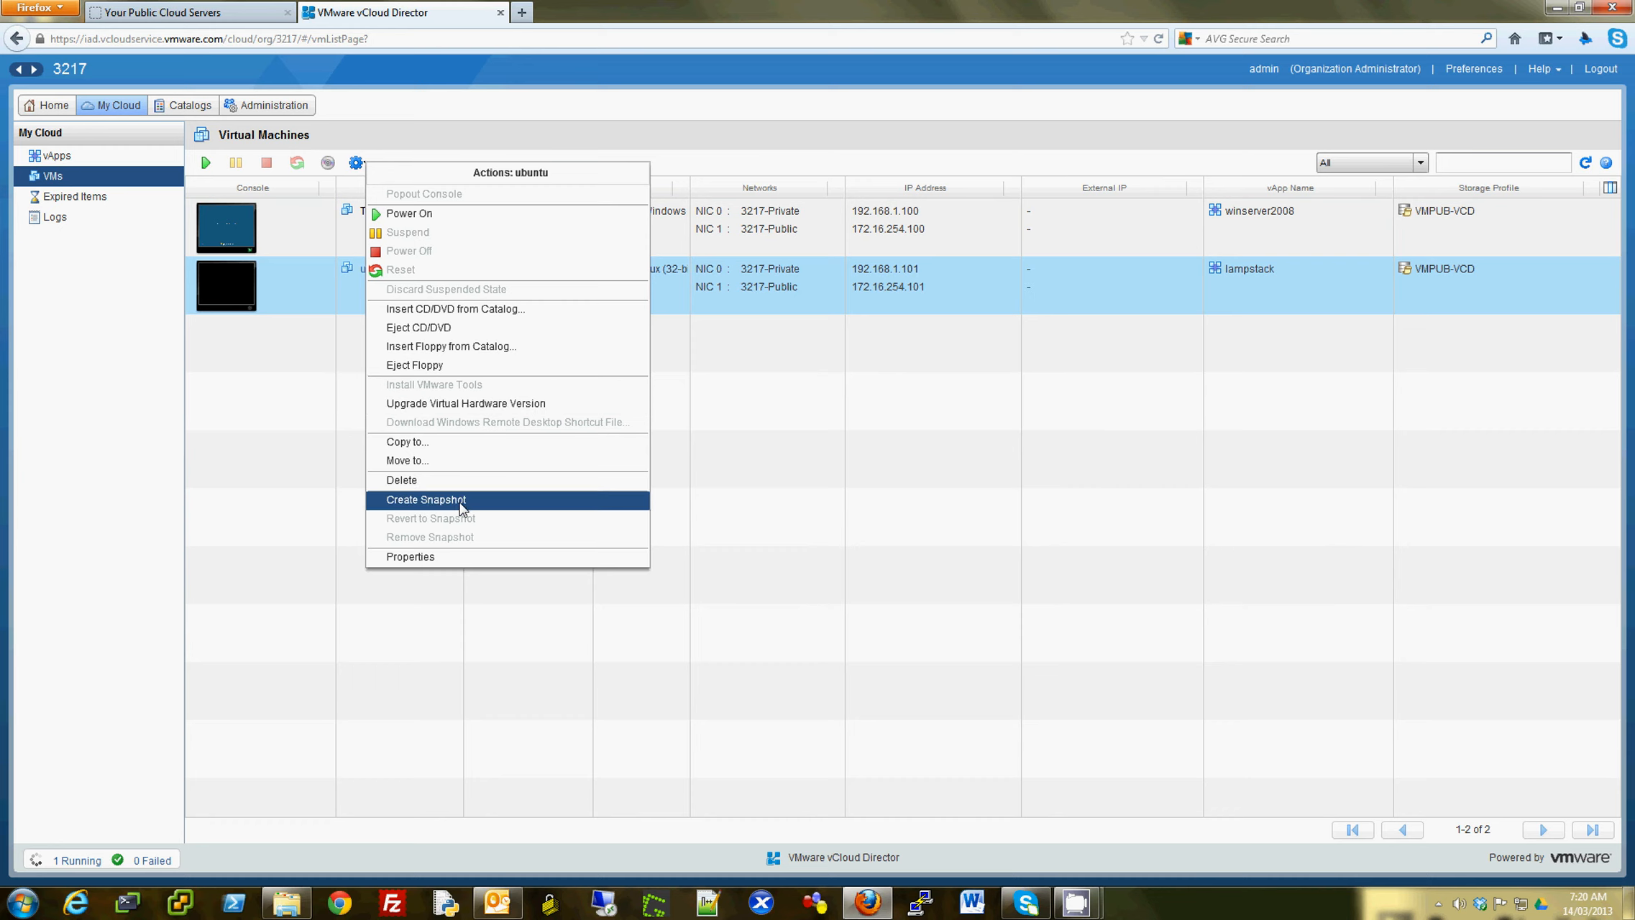
- In ubuntu's Properties, leave hardware at HW7 without upgrading and enable Memory hot add
click(455, 560)
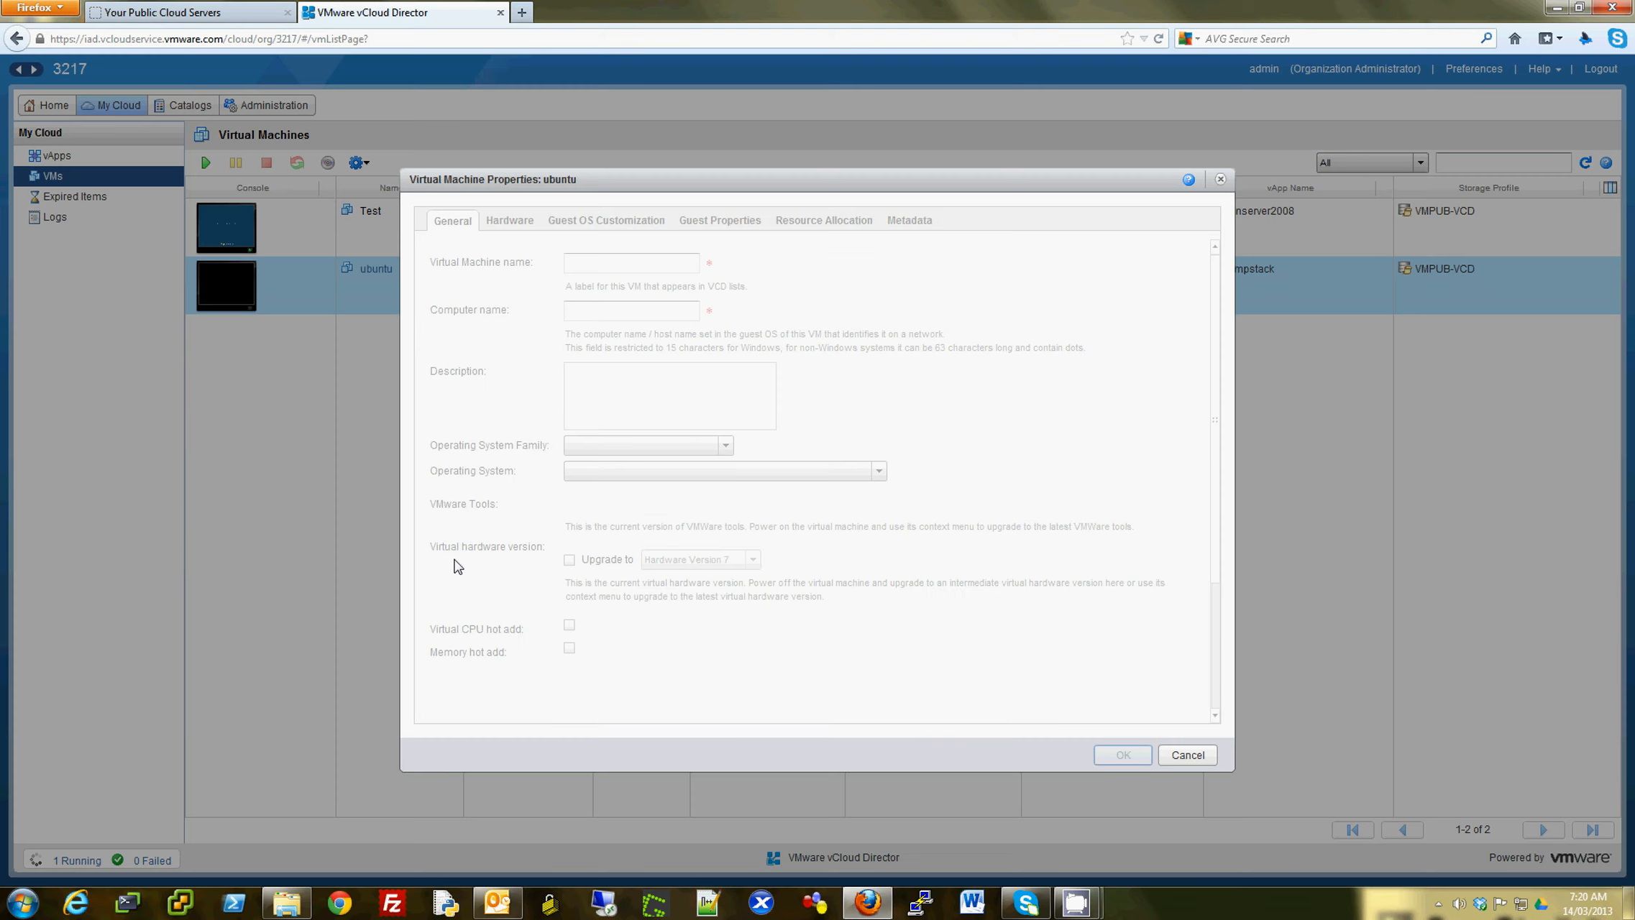
drag(696, 188, 742, 179)
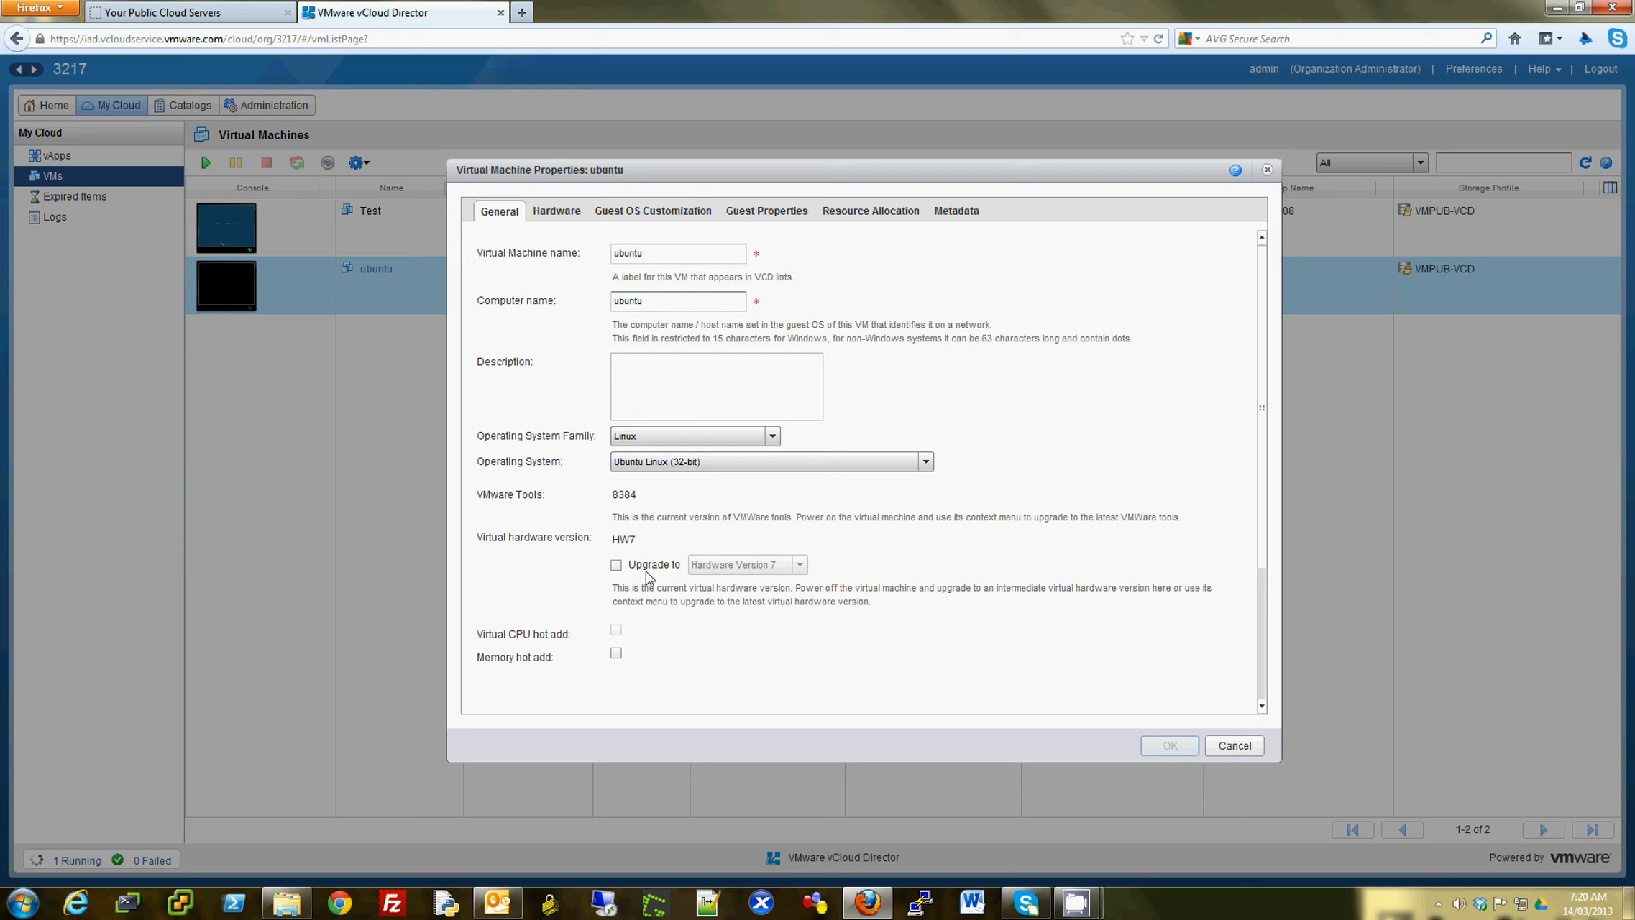
double_click(619, 540)
click(616, 565)
click(798, 565)
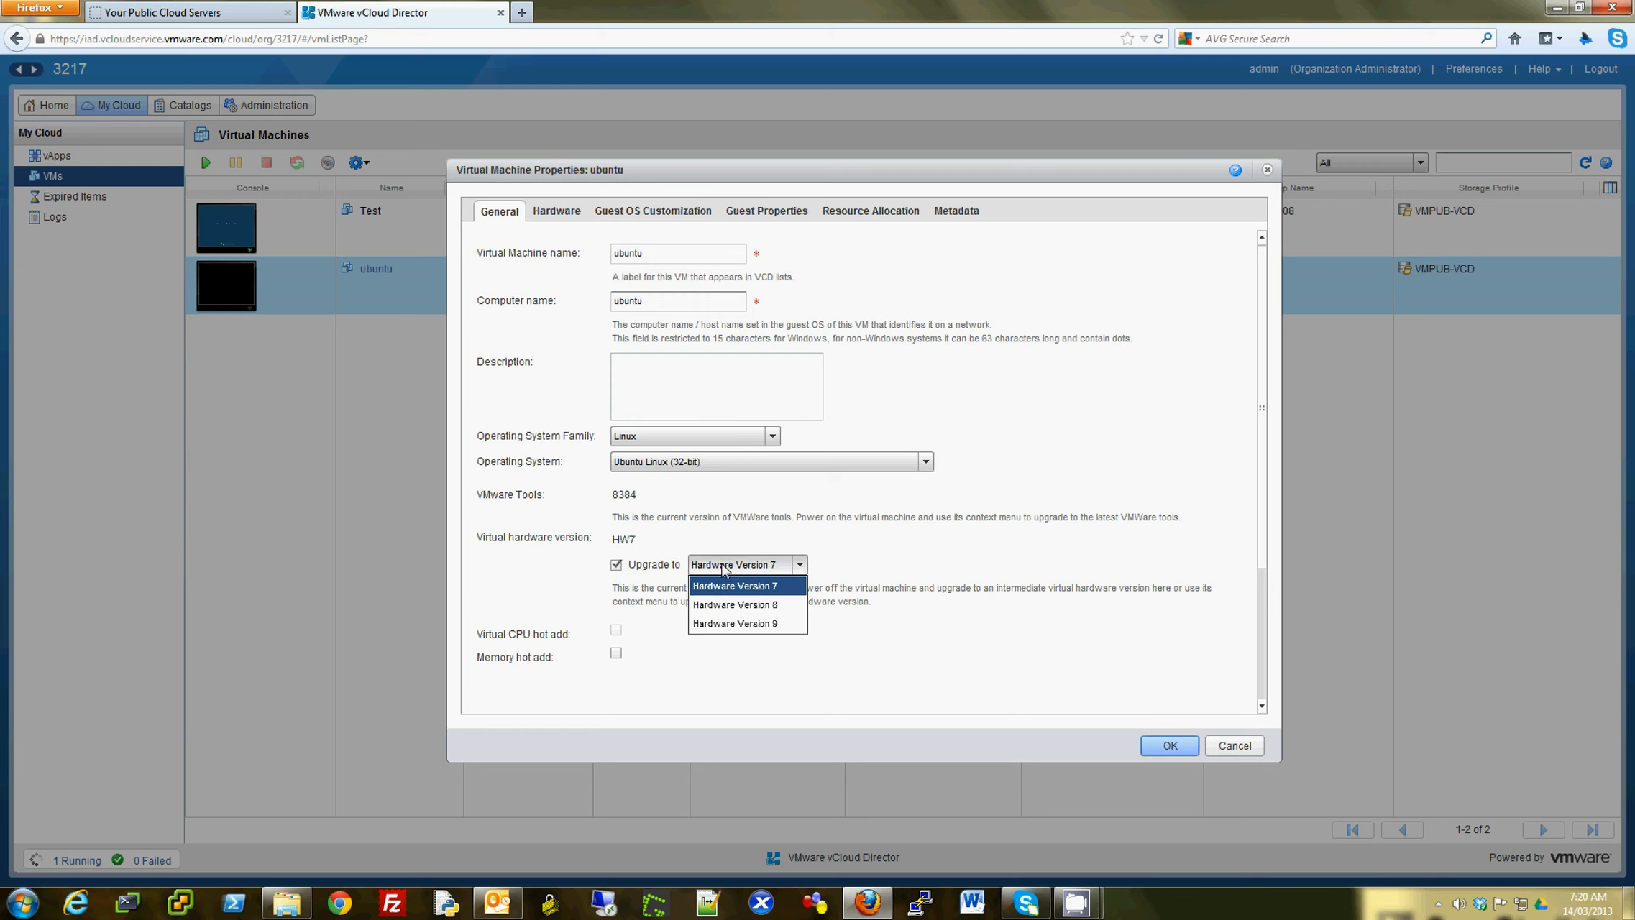
click(618, 565)
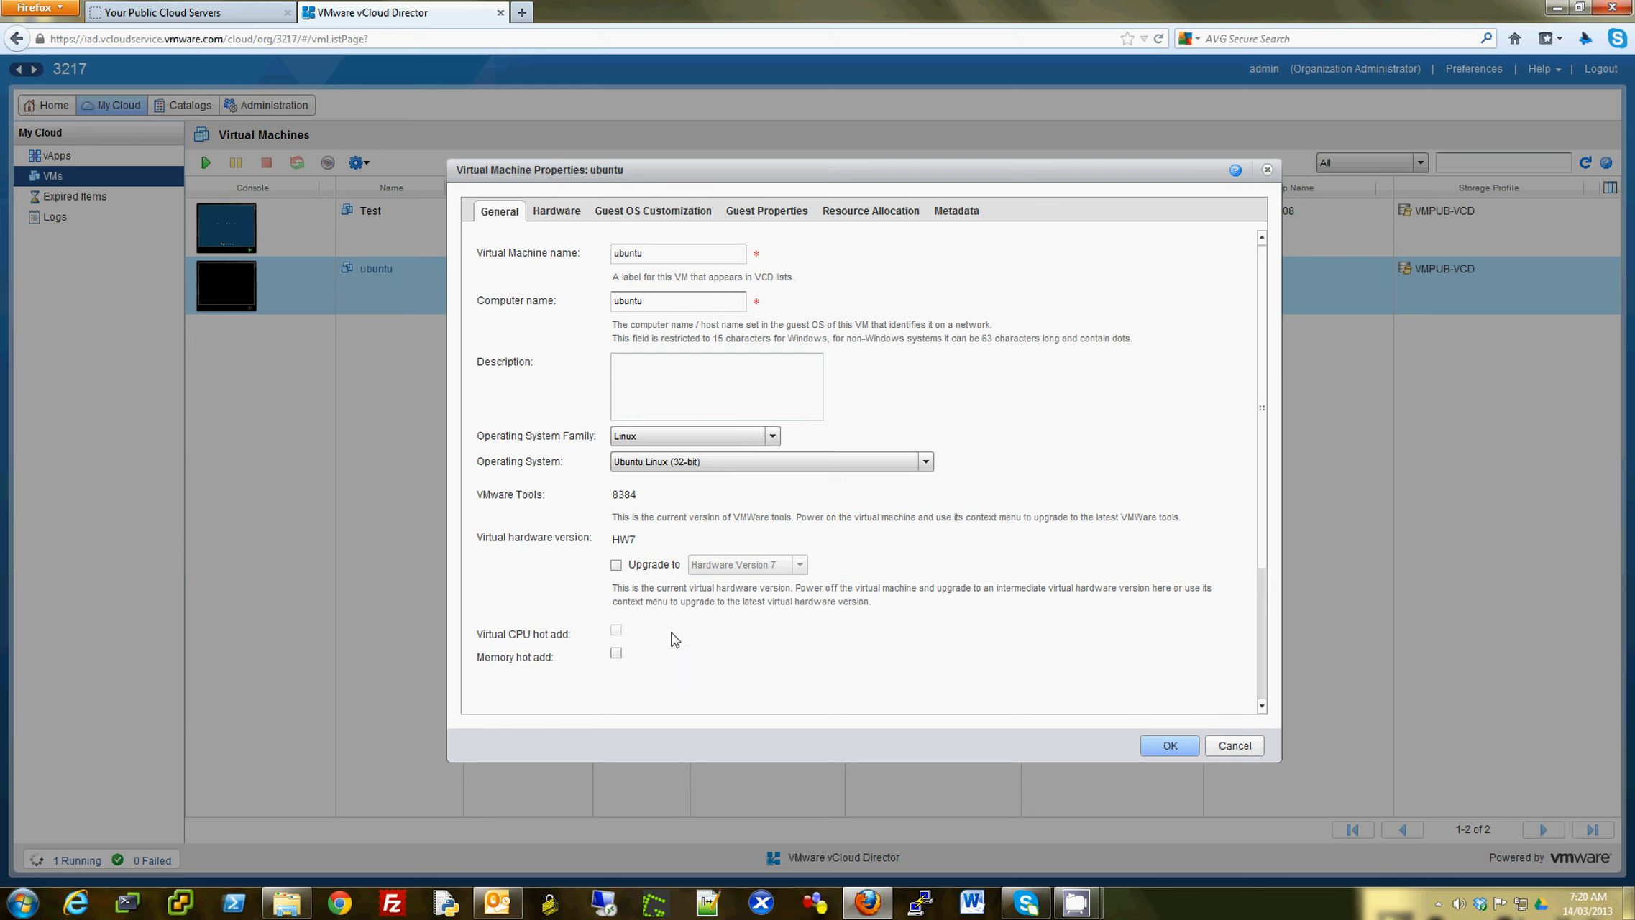
click(615, 654)
- On the Hardware tab, set the ubuntu VM's total memory to 4 MB
click(573, 217)
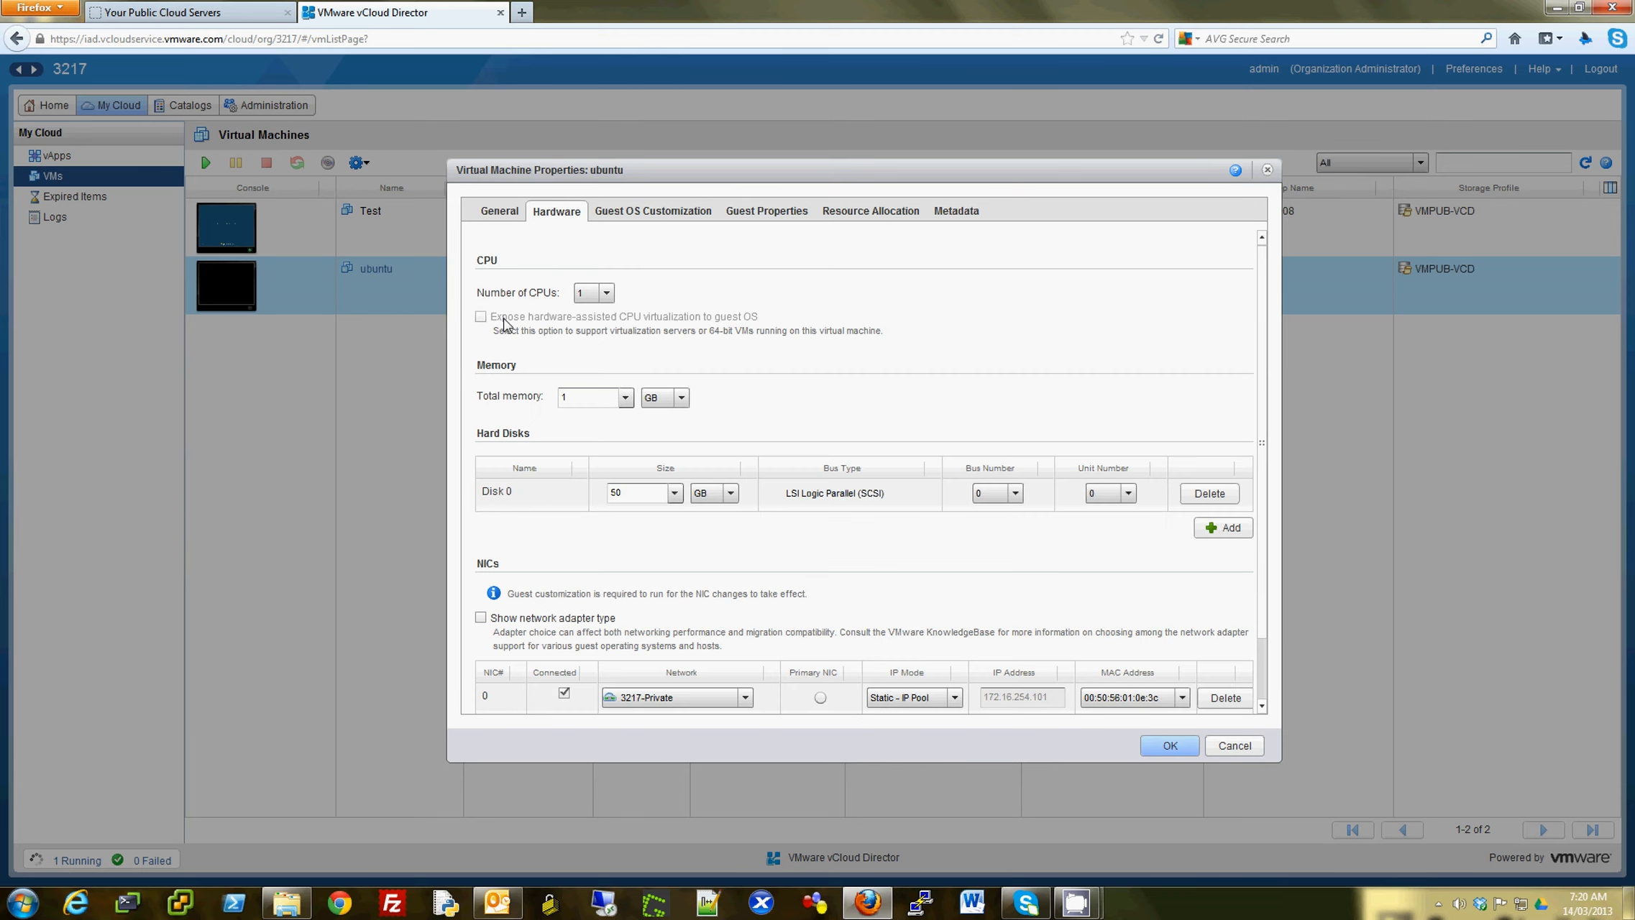
click(625, 401)
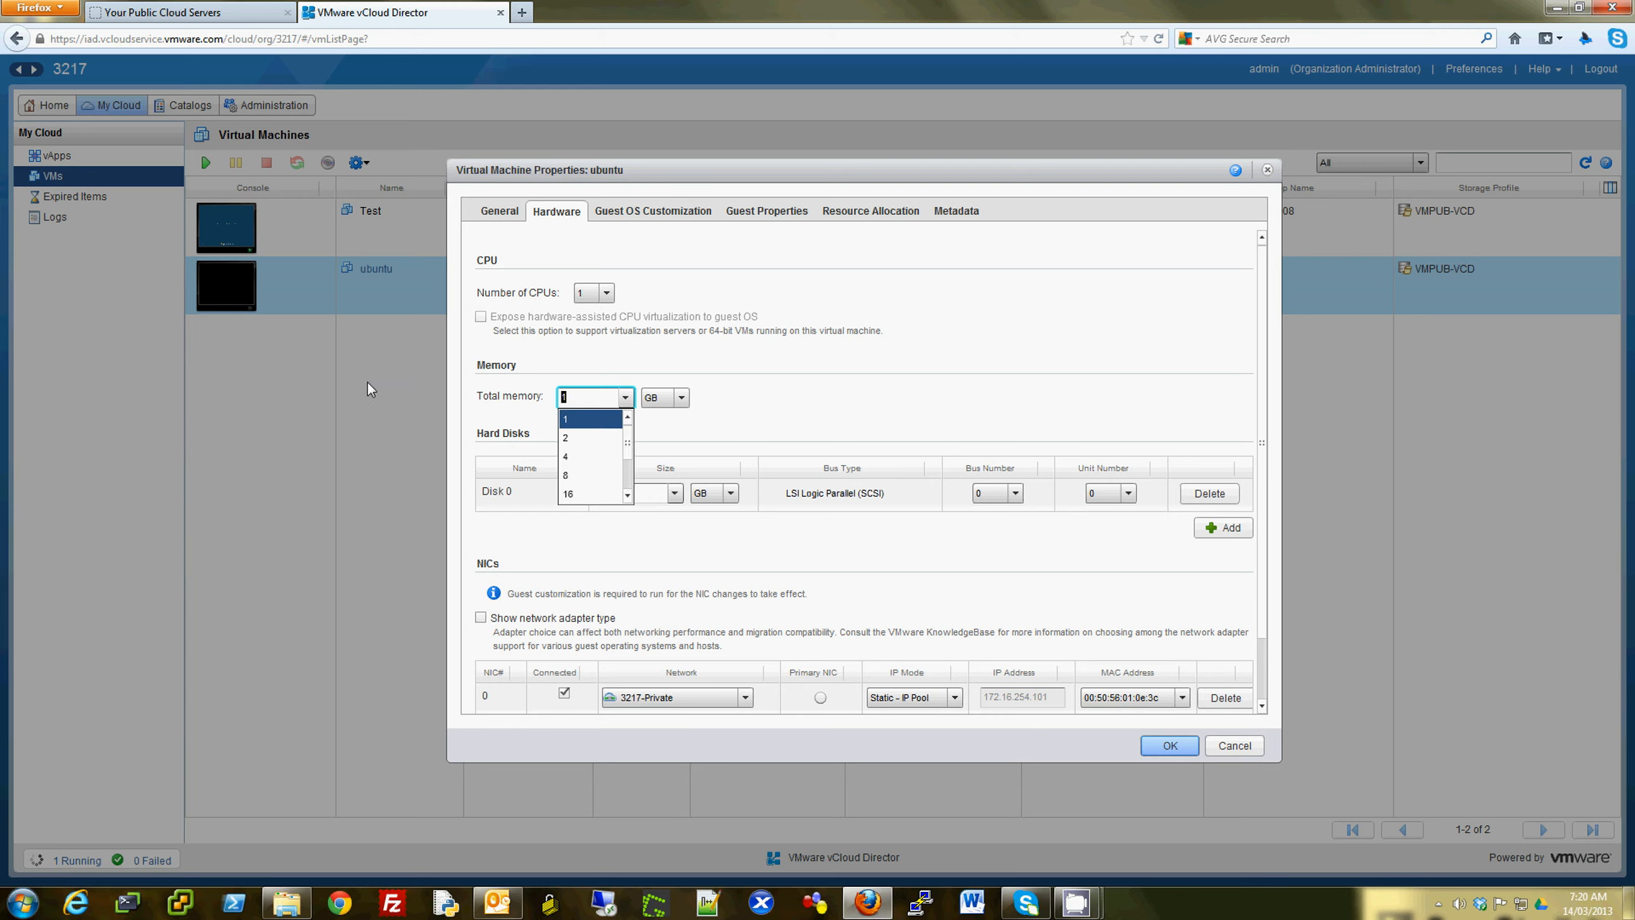
text(51)
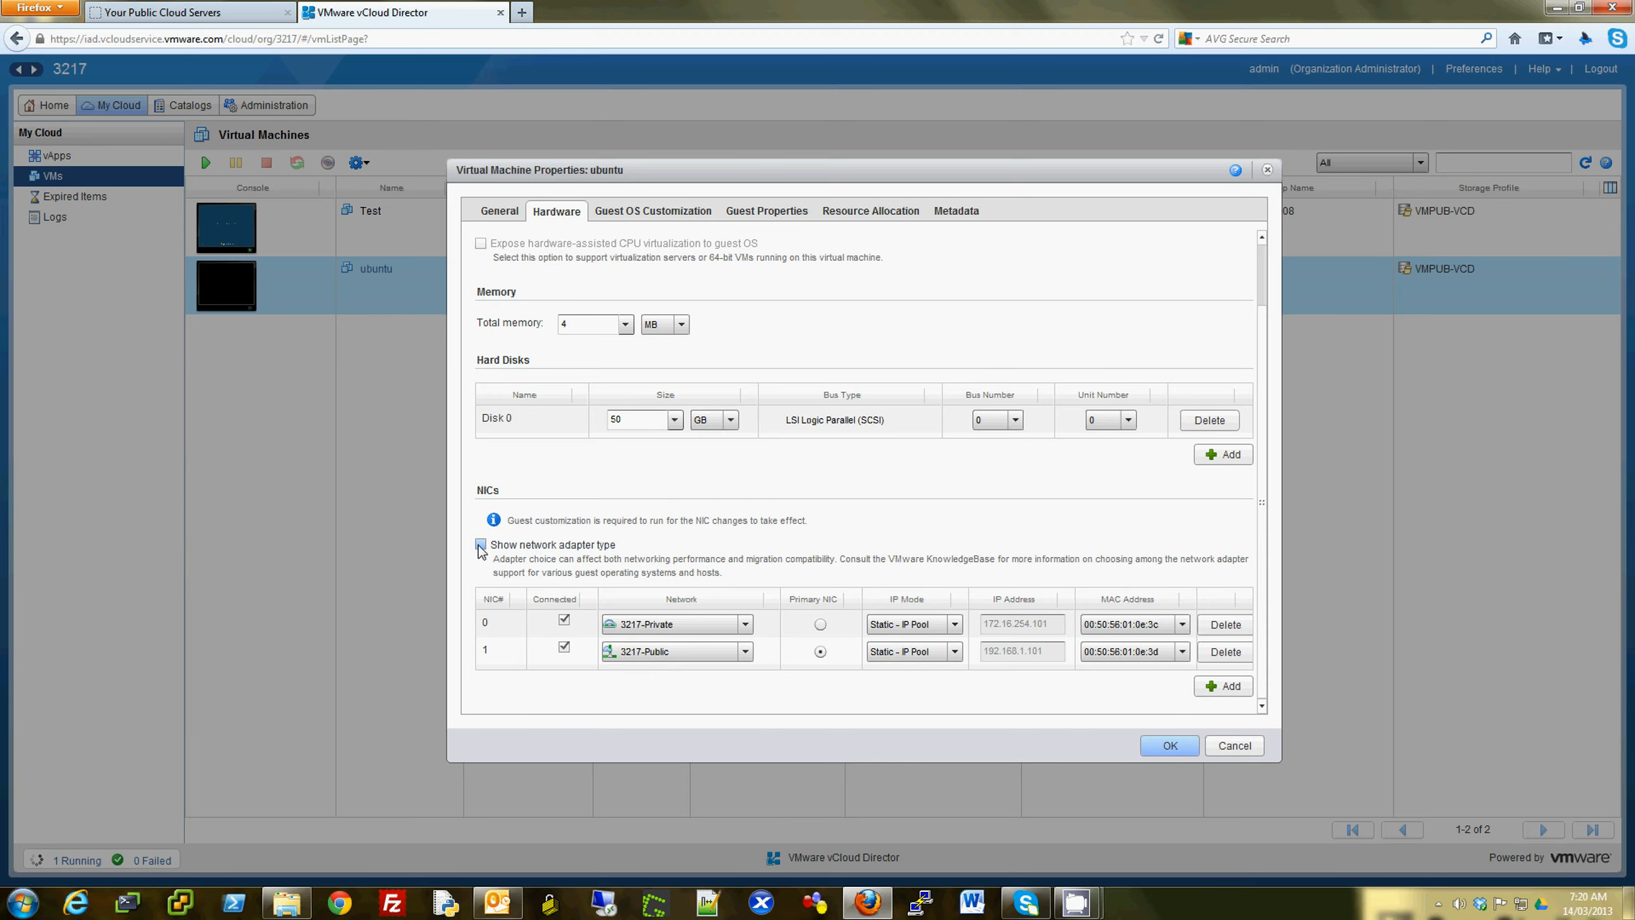
- Add a new network adapter on 3217-Public, keeping IP Mode as Static - IP Pool
click(480, 545)
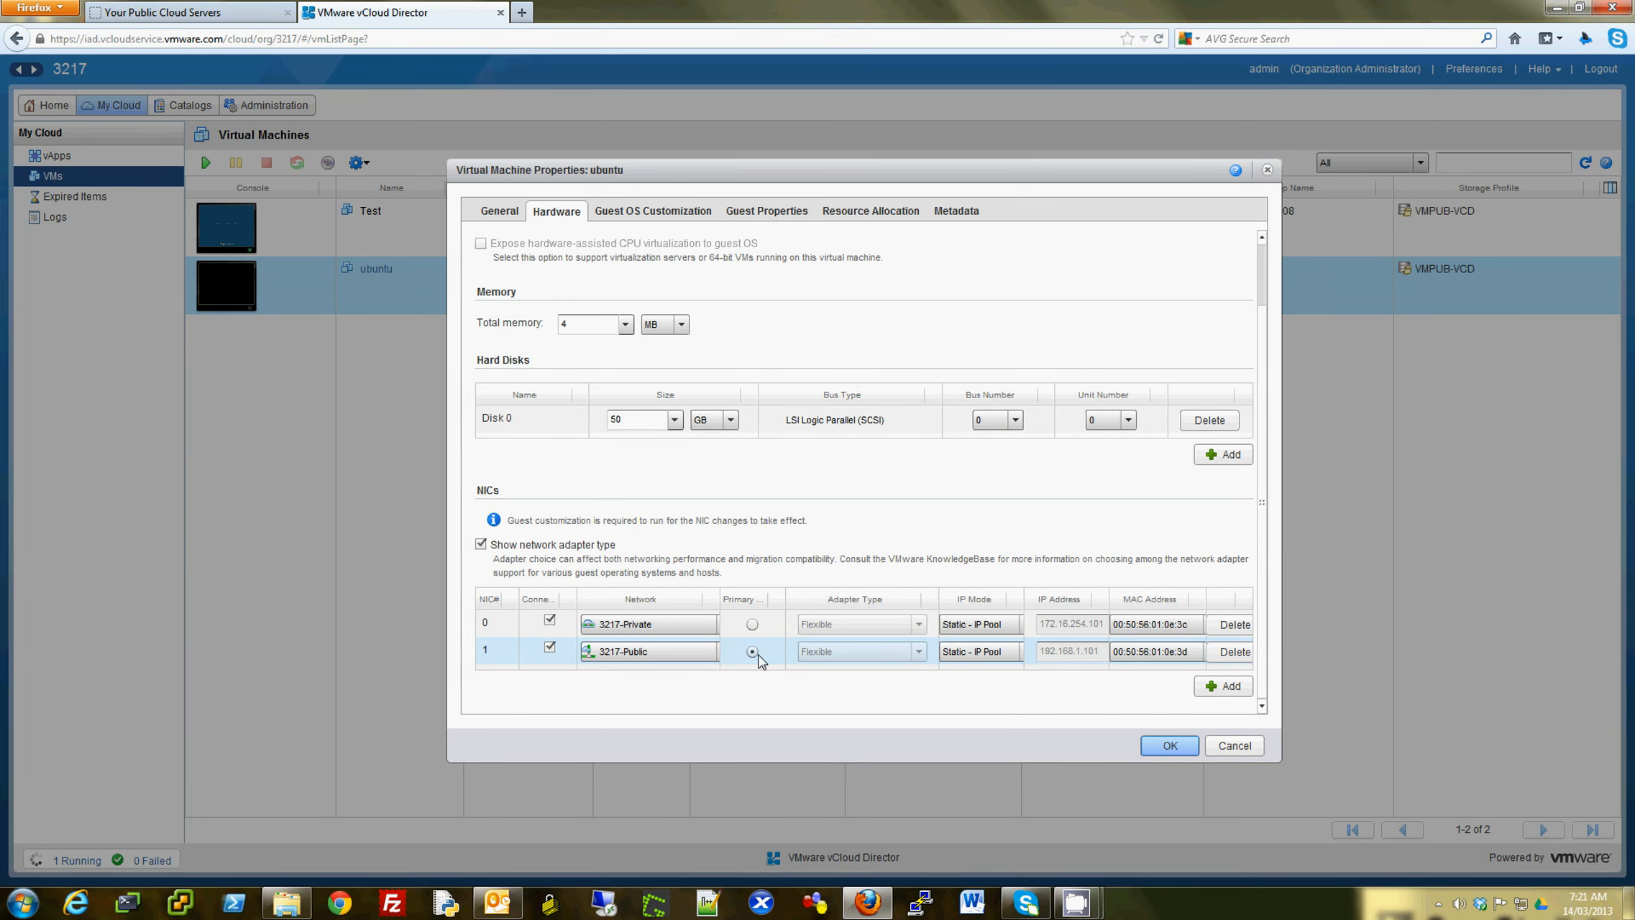
click(900, 659)
click(1223, 687)
click(919, 679)
drag(1262, 316, 1263, 394)
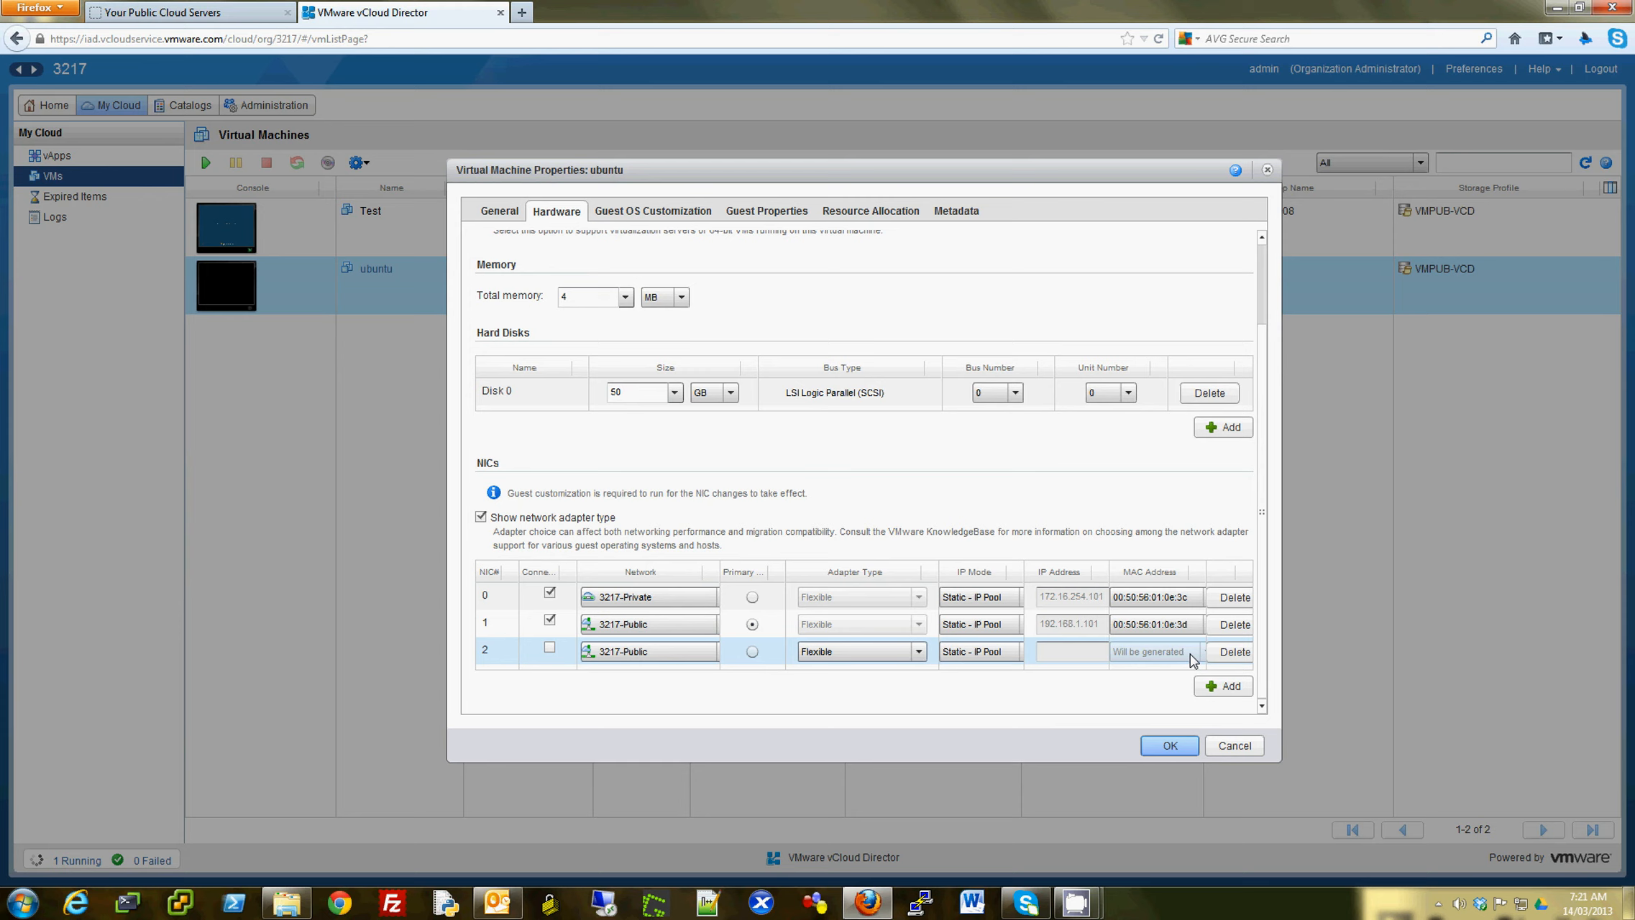
click(1017, 651)
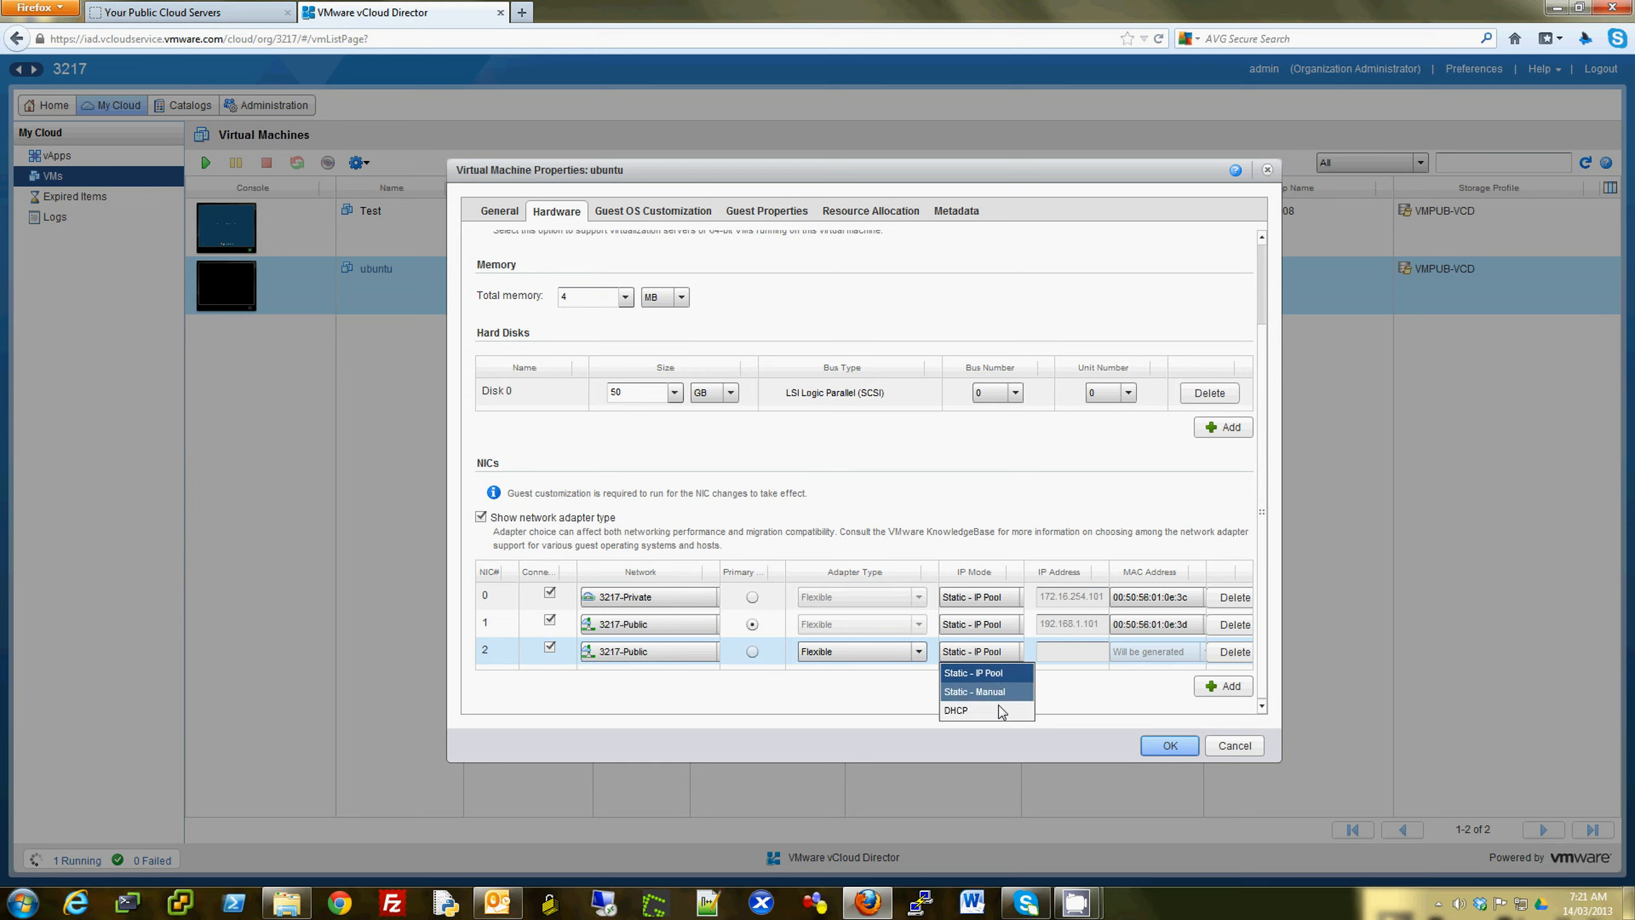
click(1082, 690)
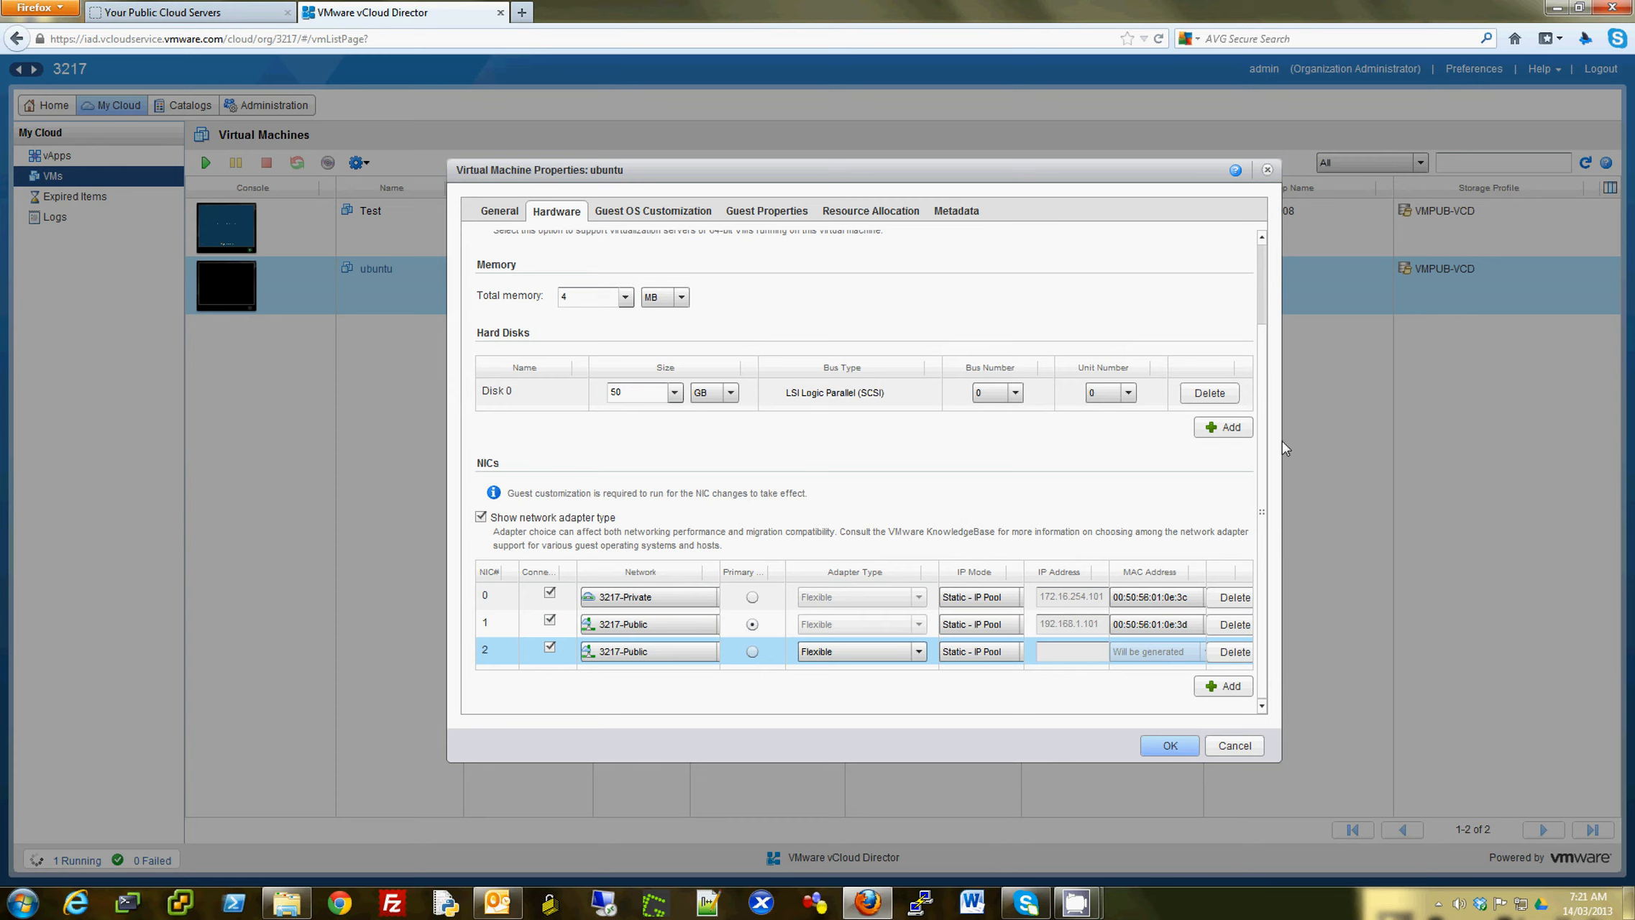
drag(1265, 496, 1265, 436)
- Review the Guest OS Customization, Guest Properties, Resource Allocation and General property pages
click(620, 216)
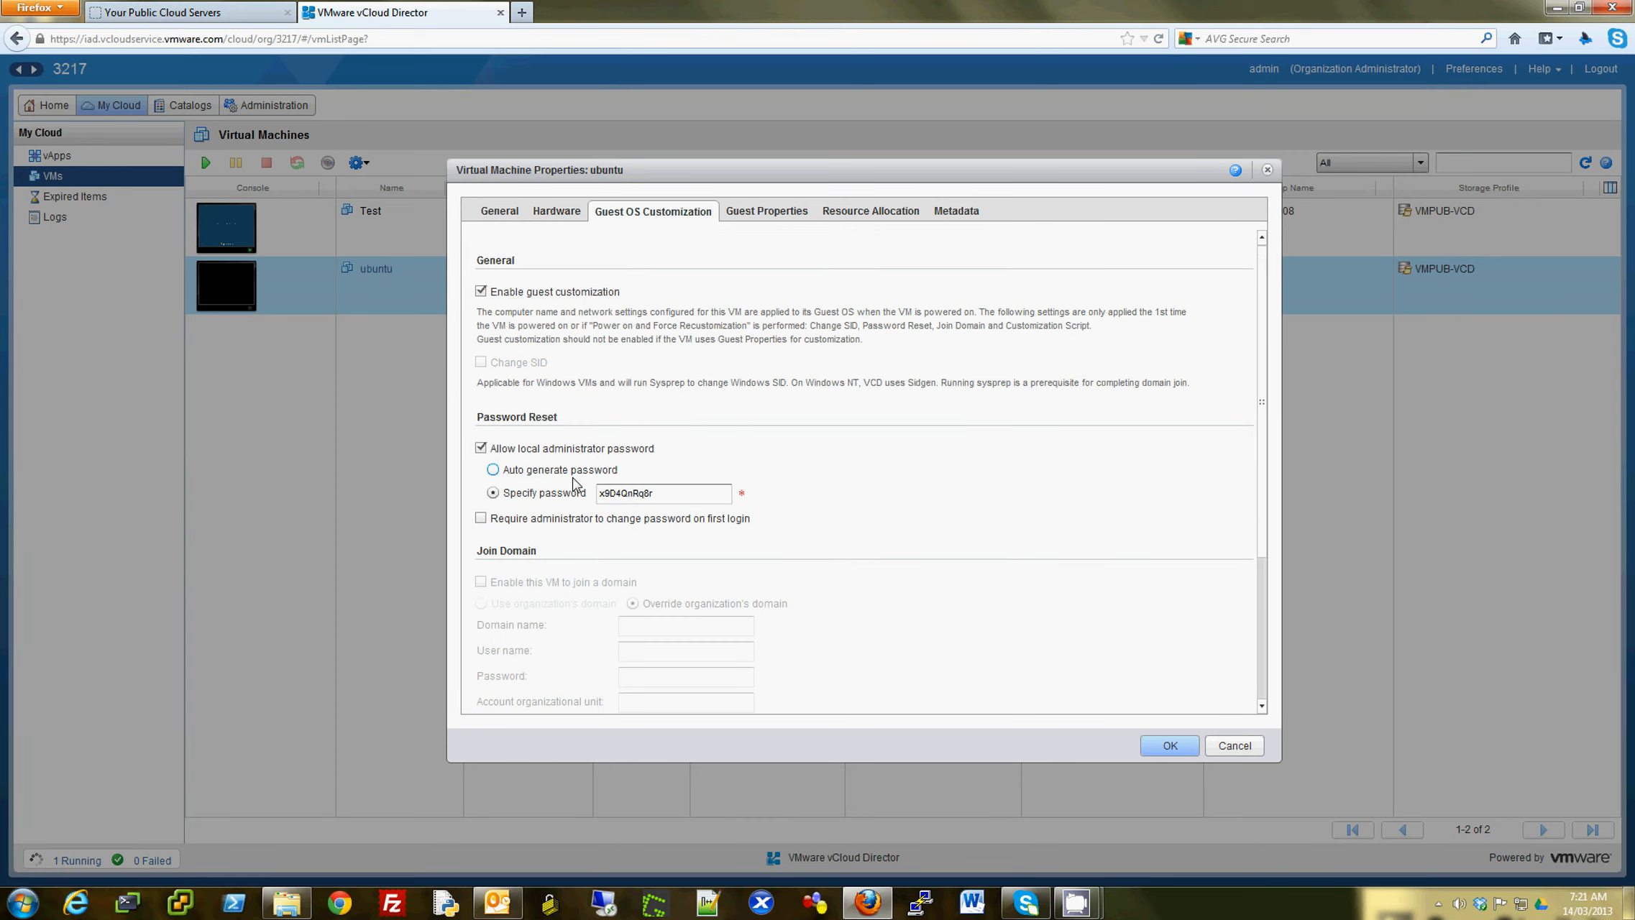
click(529, 492)
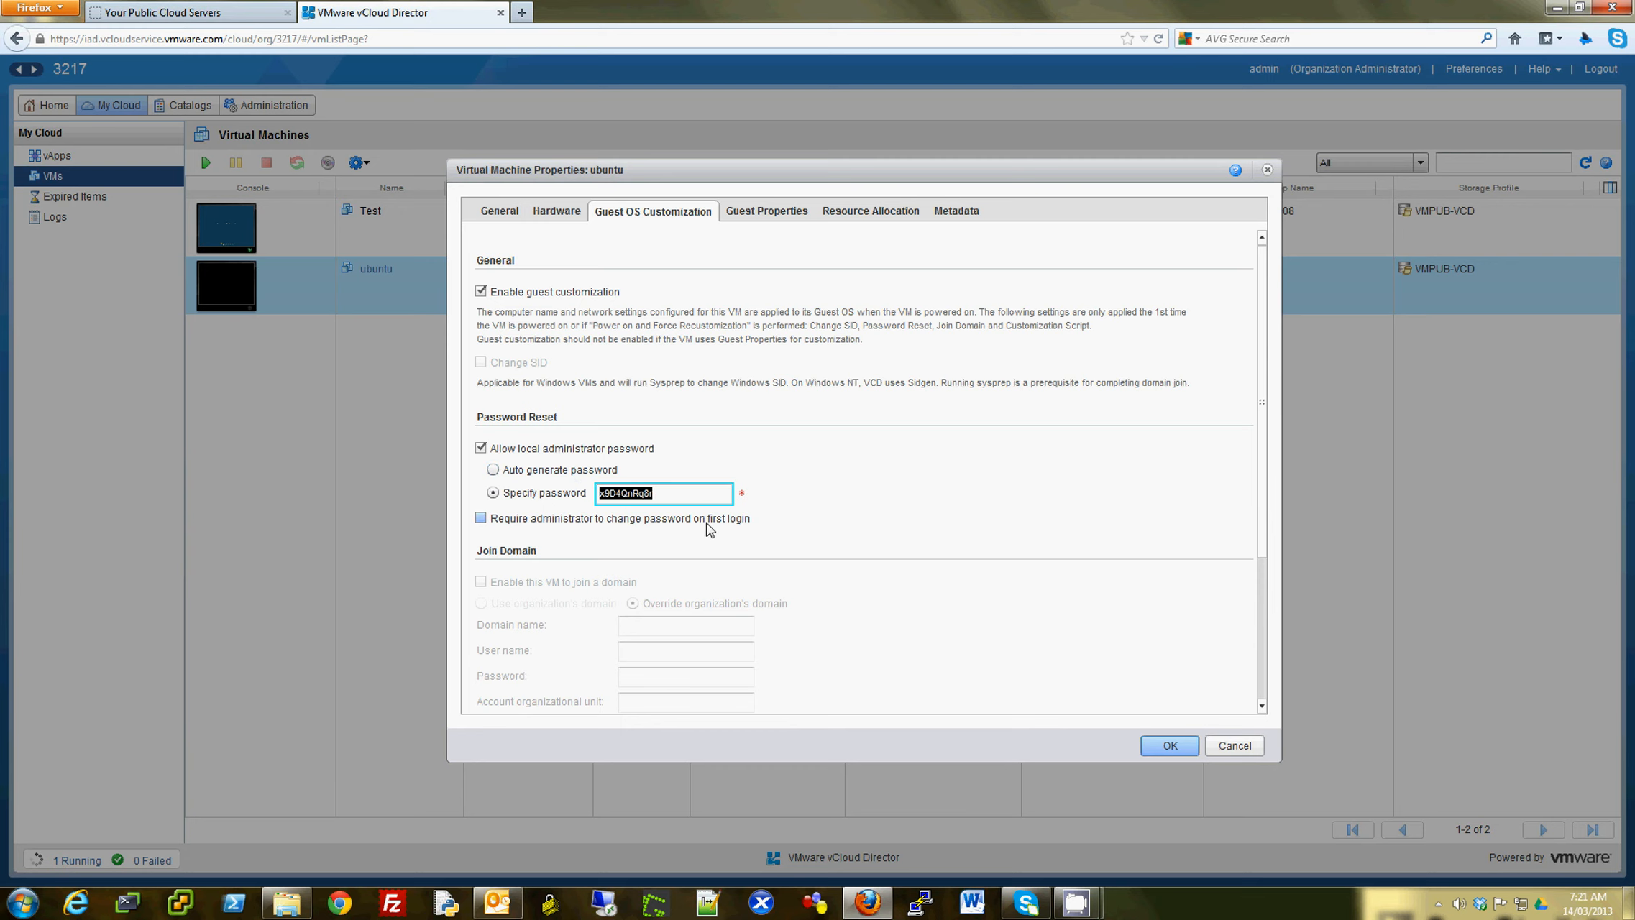
click(766, 212)
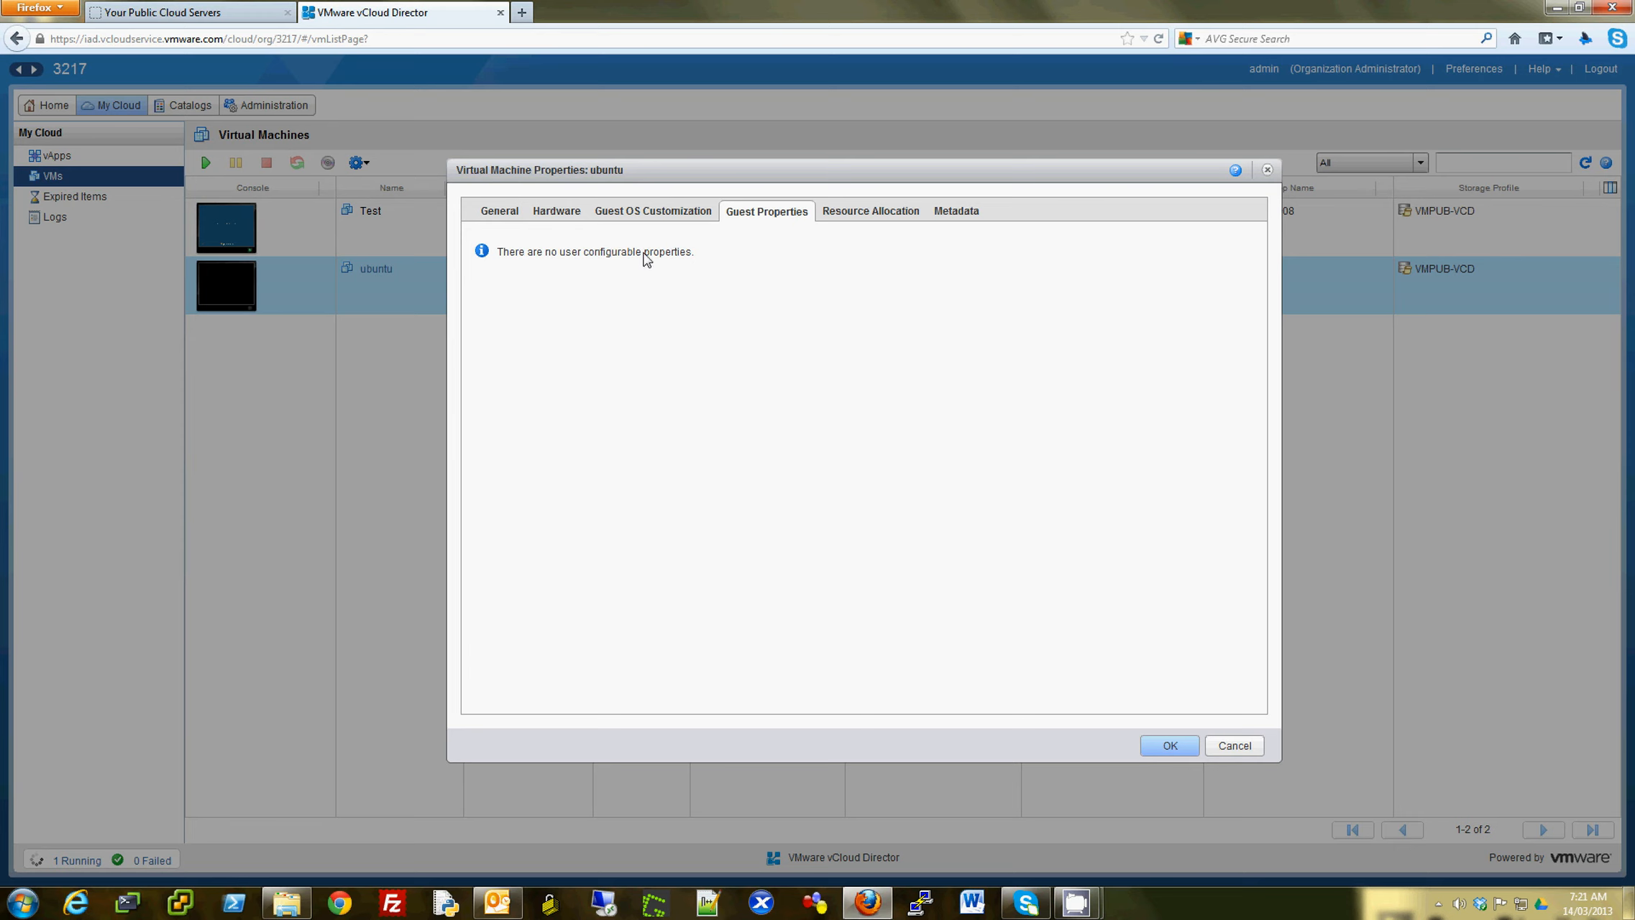
click(863, 212)
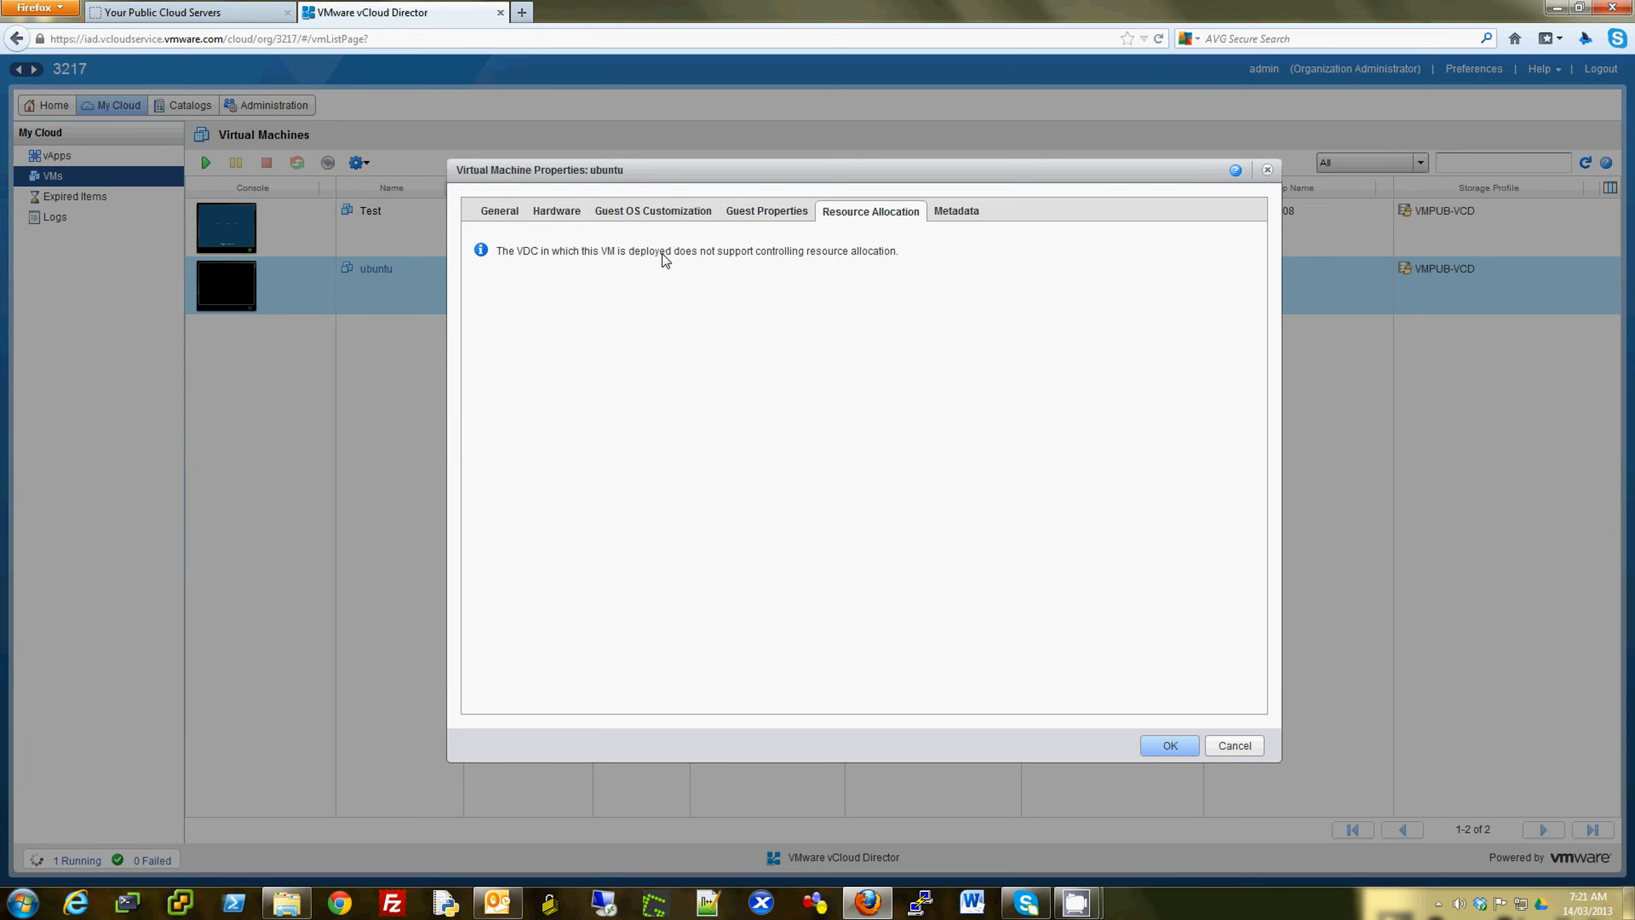
click(766, 216)
click(873, 214)
click(766, 213)
click(493, 214)
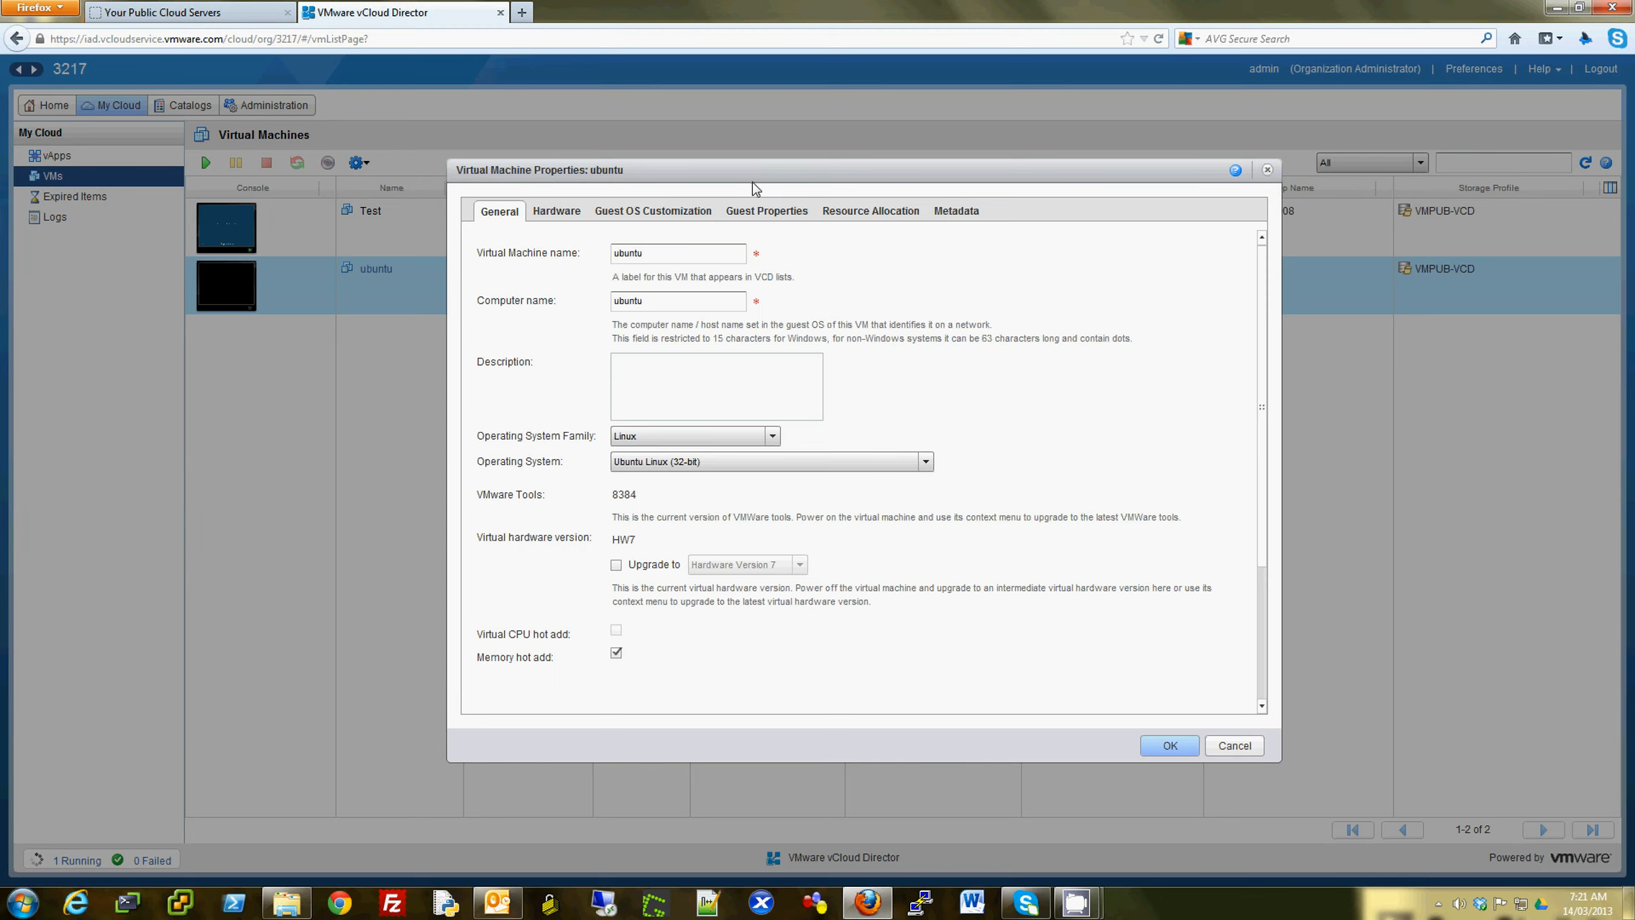
- Save the ubuntu property changes with OK and open the task log
drag(764, 171, 772, 165)
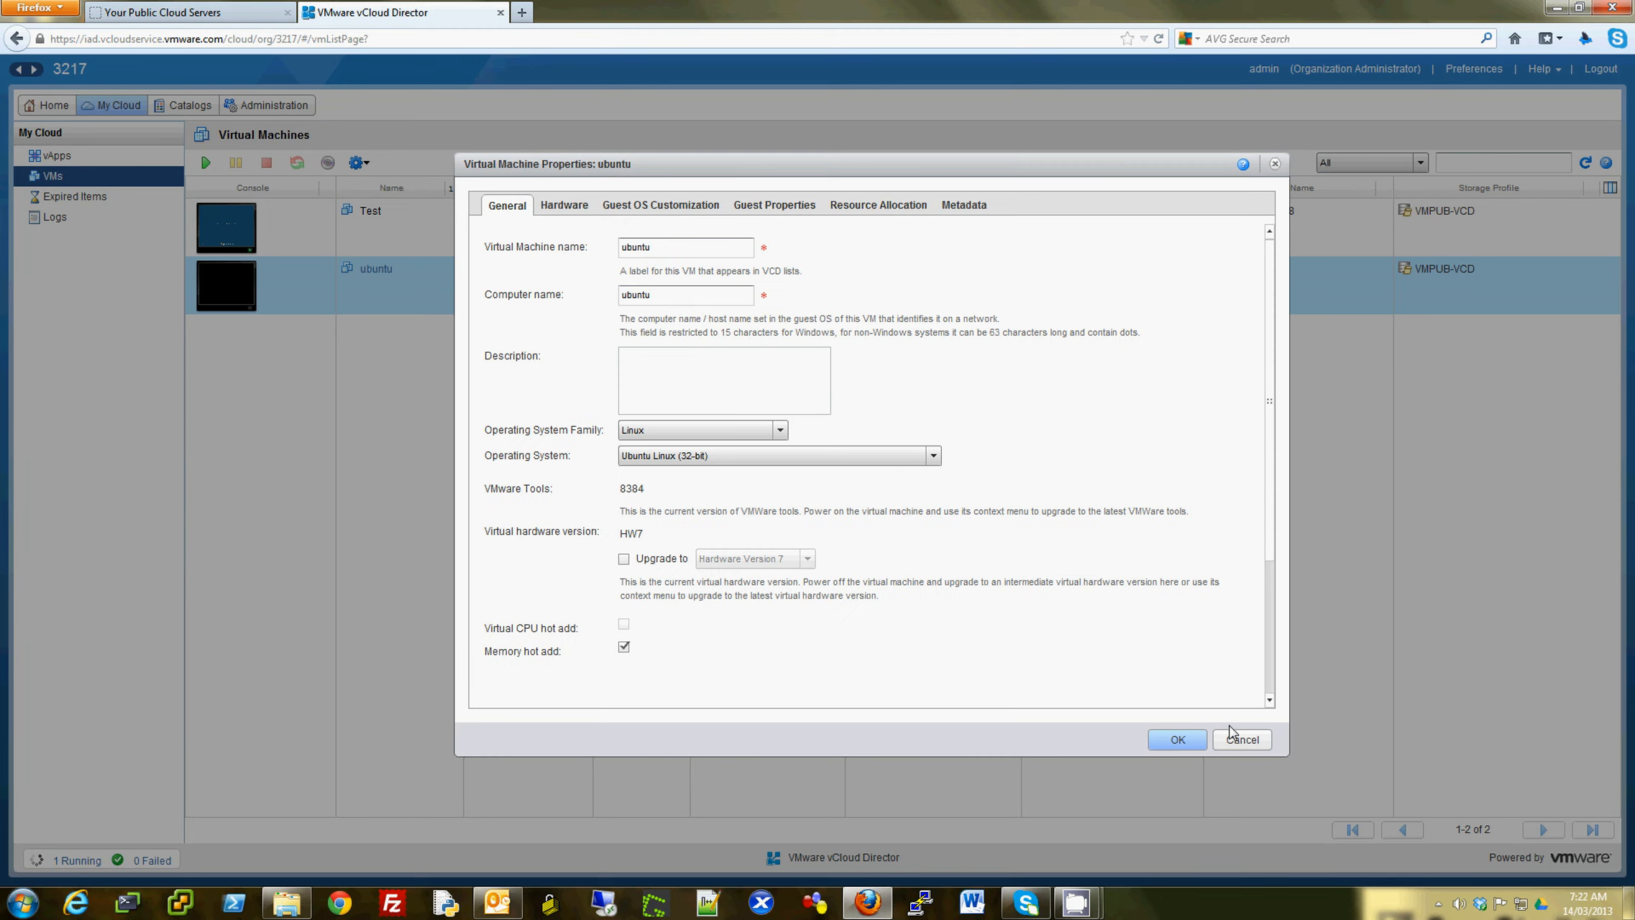
click(1177, 739)
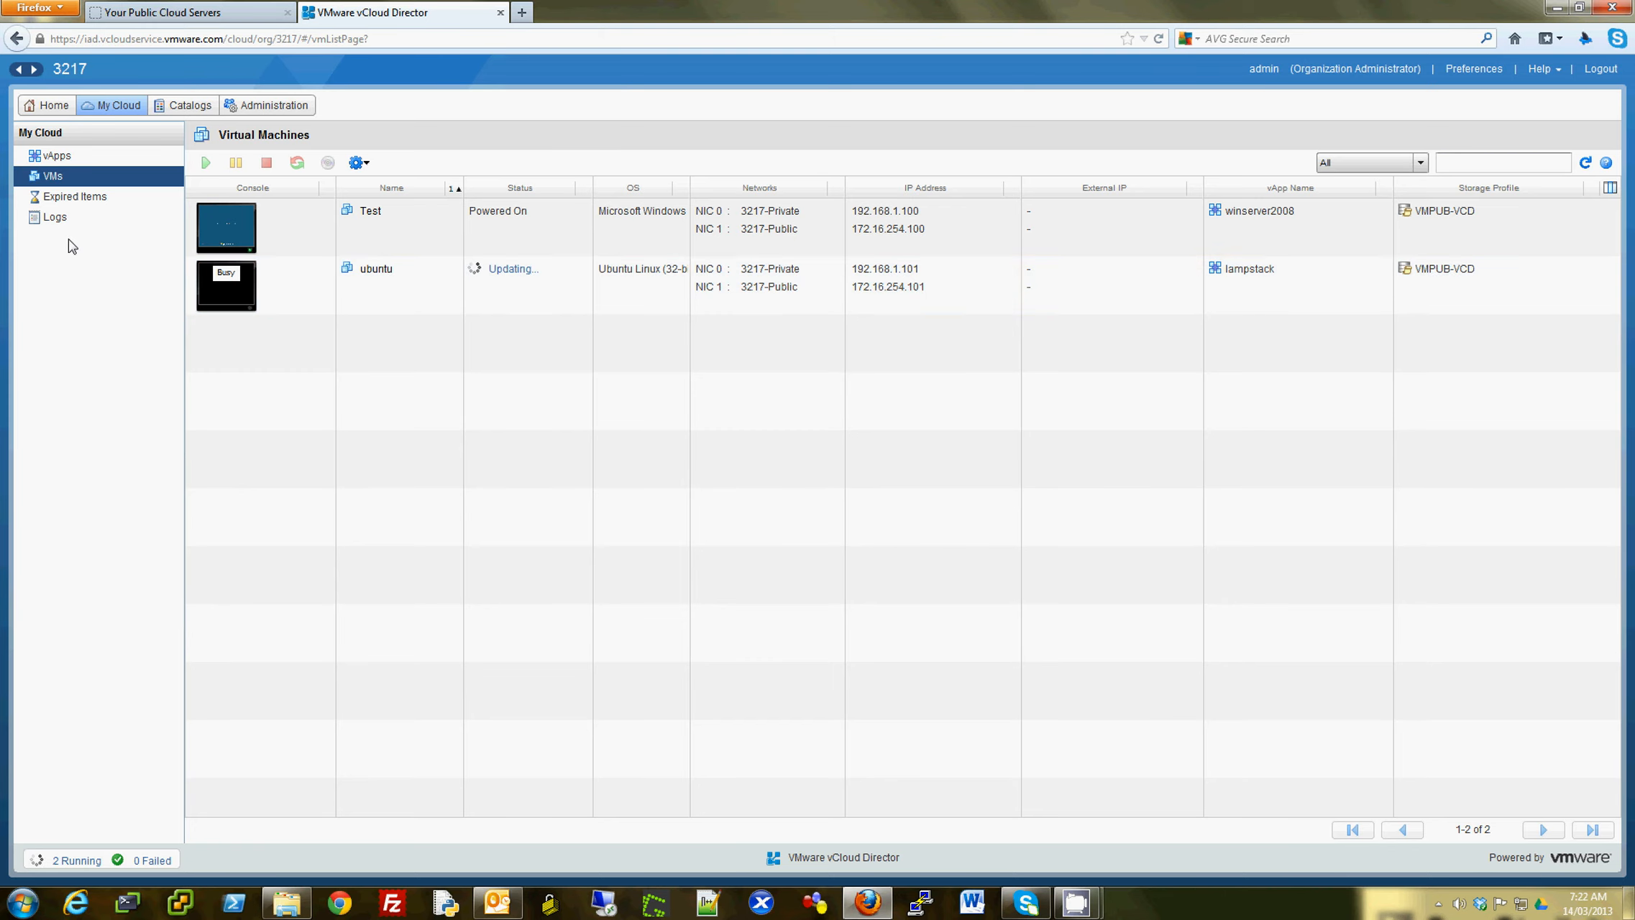
click(56, 217)
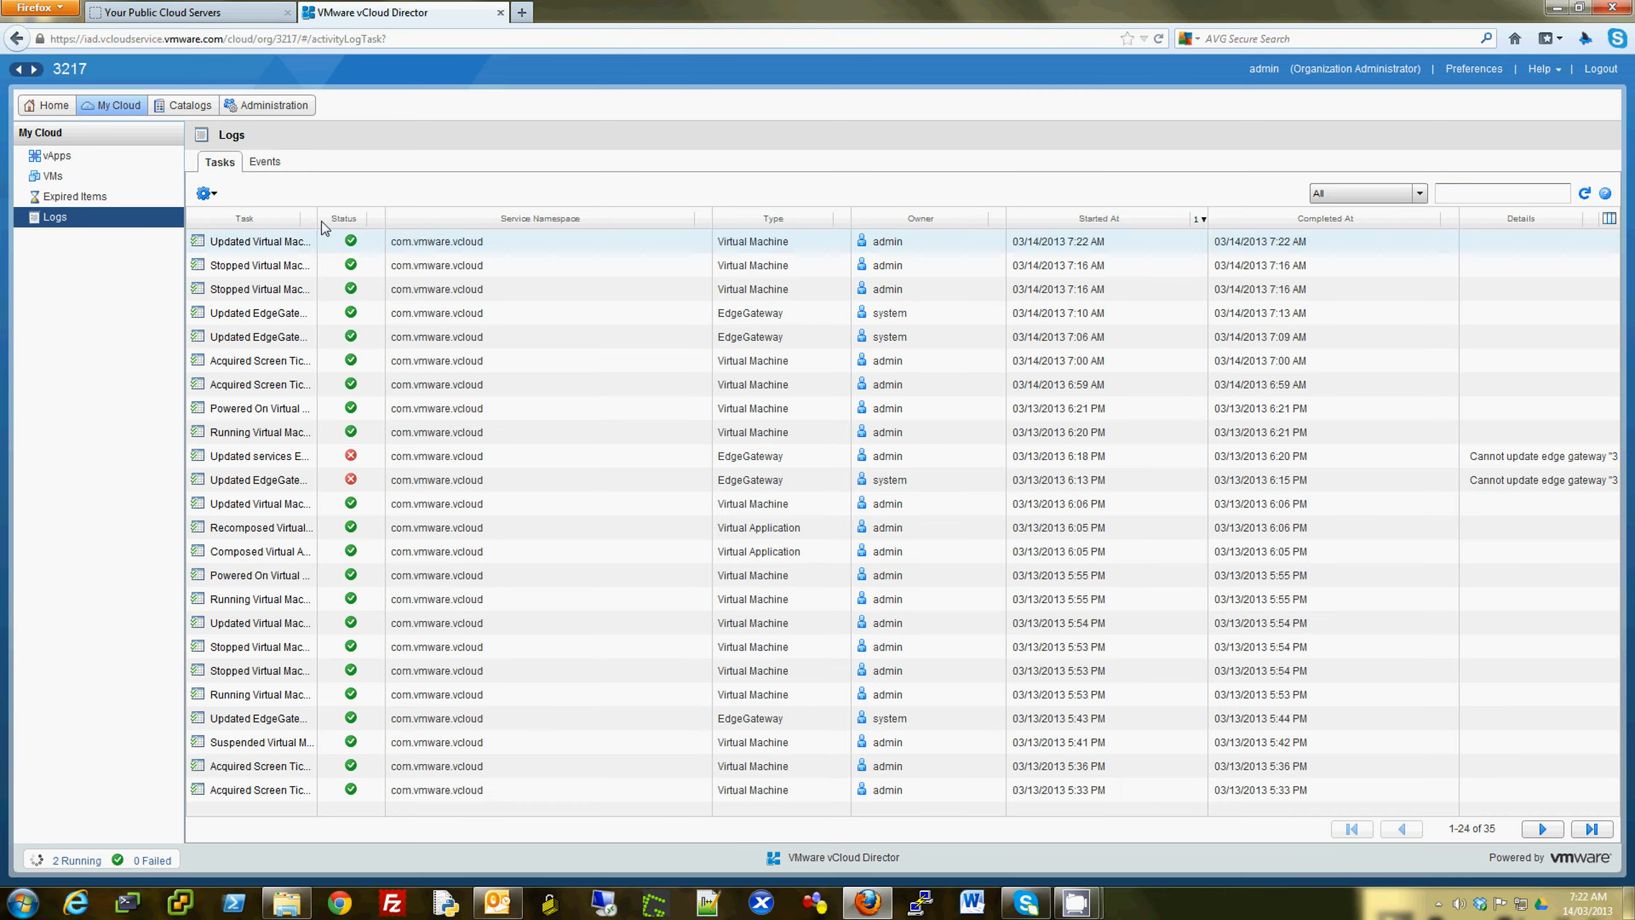
- Widen the task log's Task column and look over the Expired Items
drag(316, 214, 541, 215)
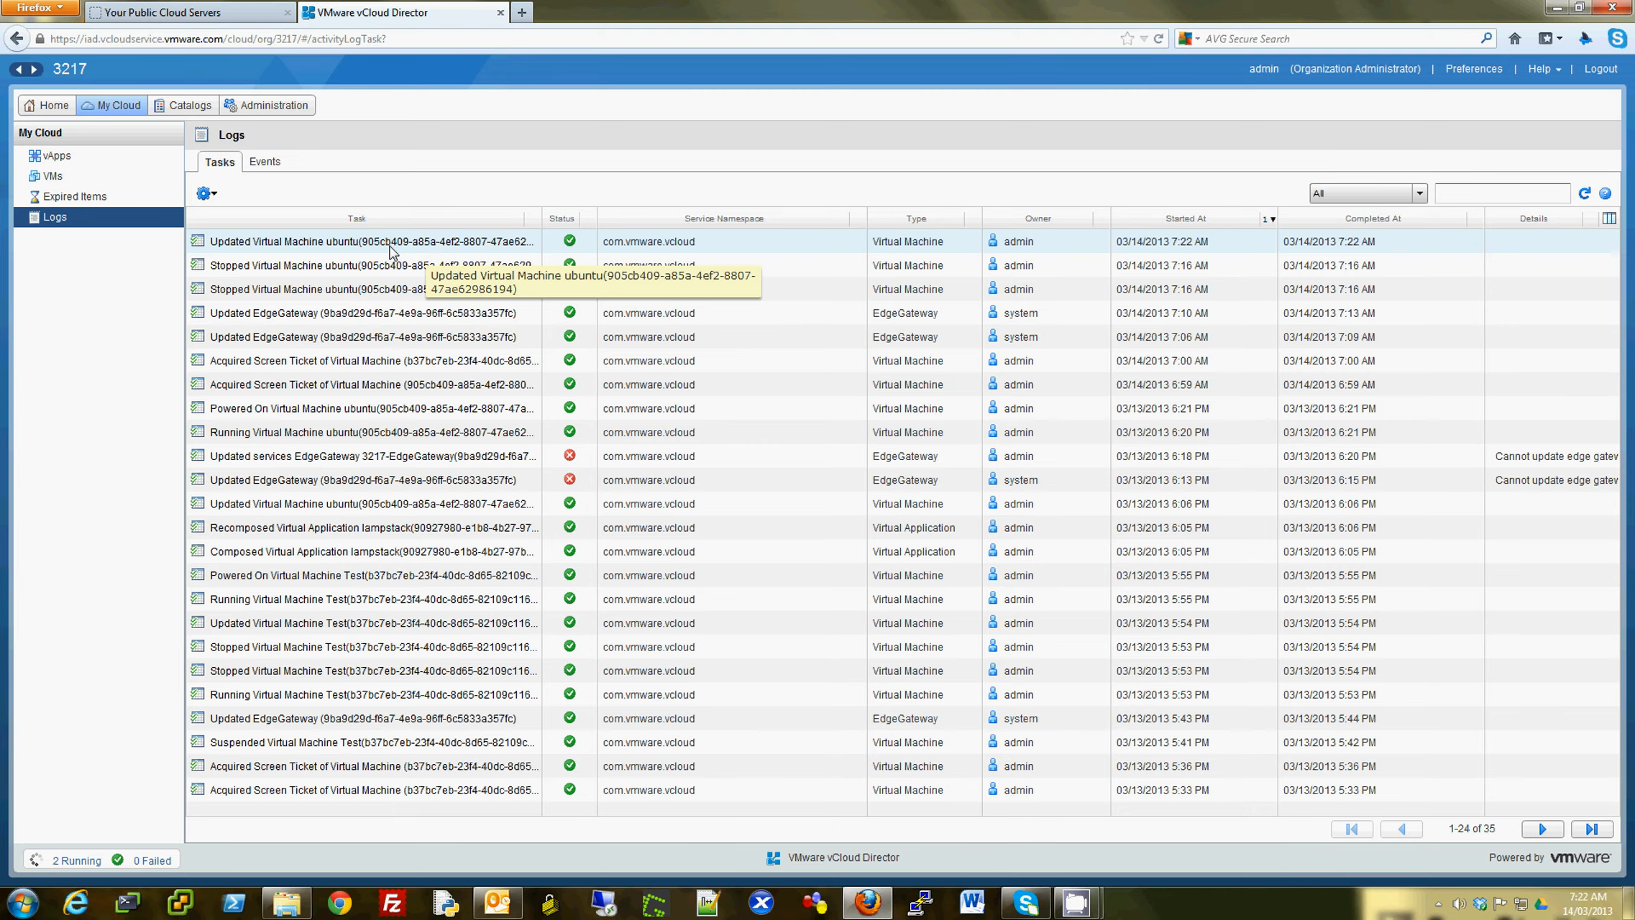
click(88, 203)
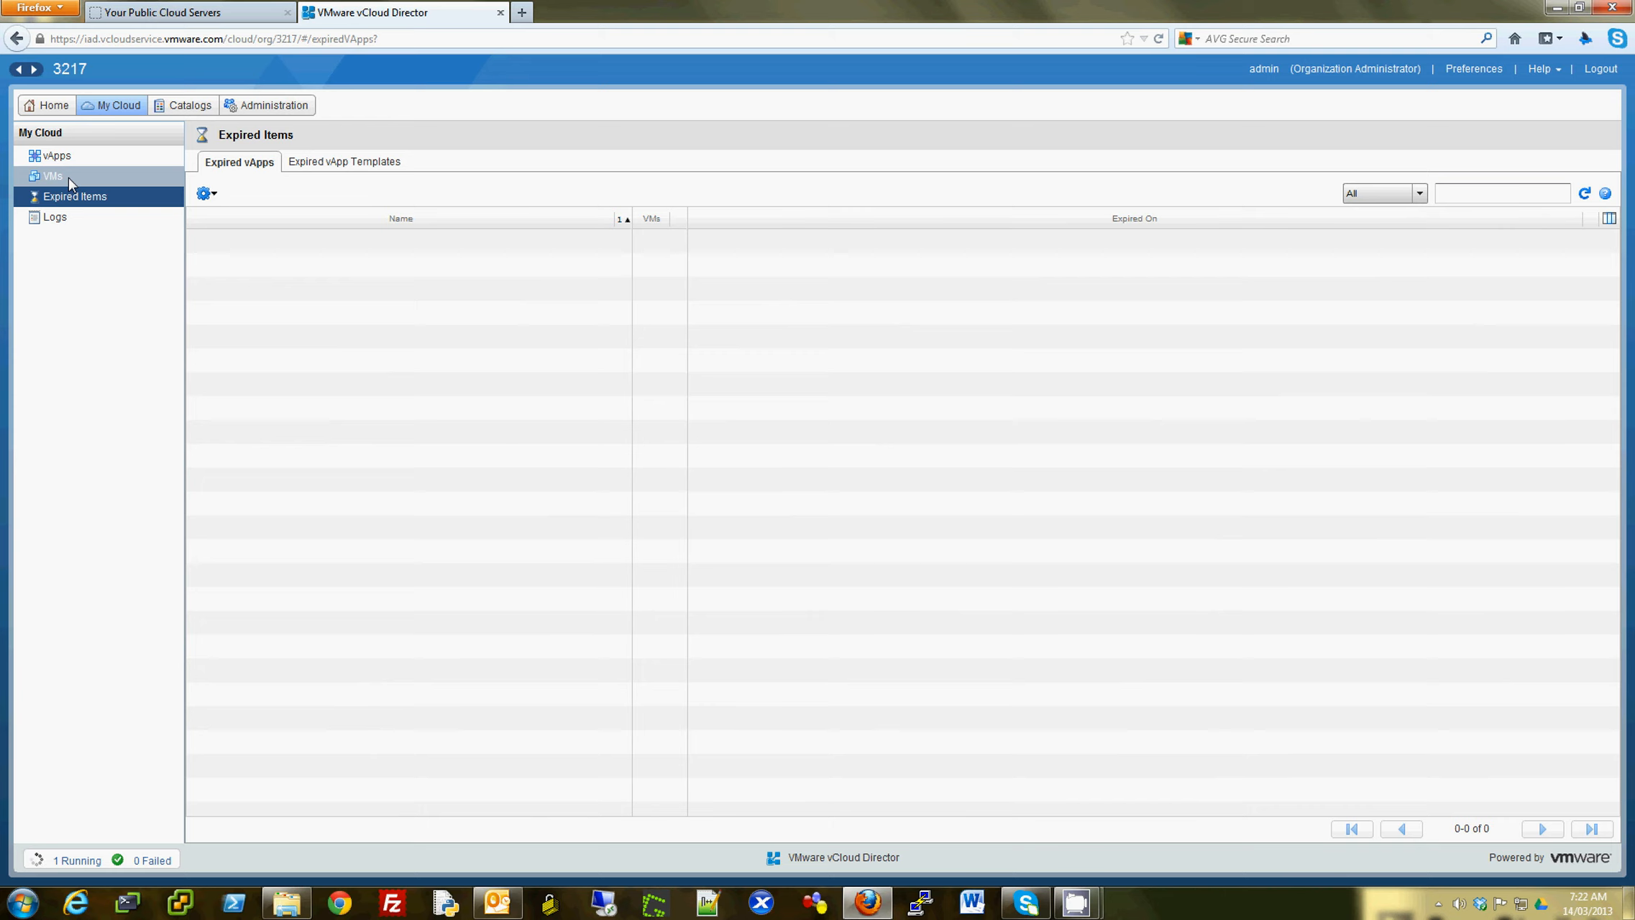
click(68, 178)
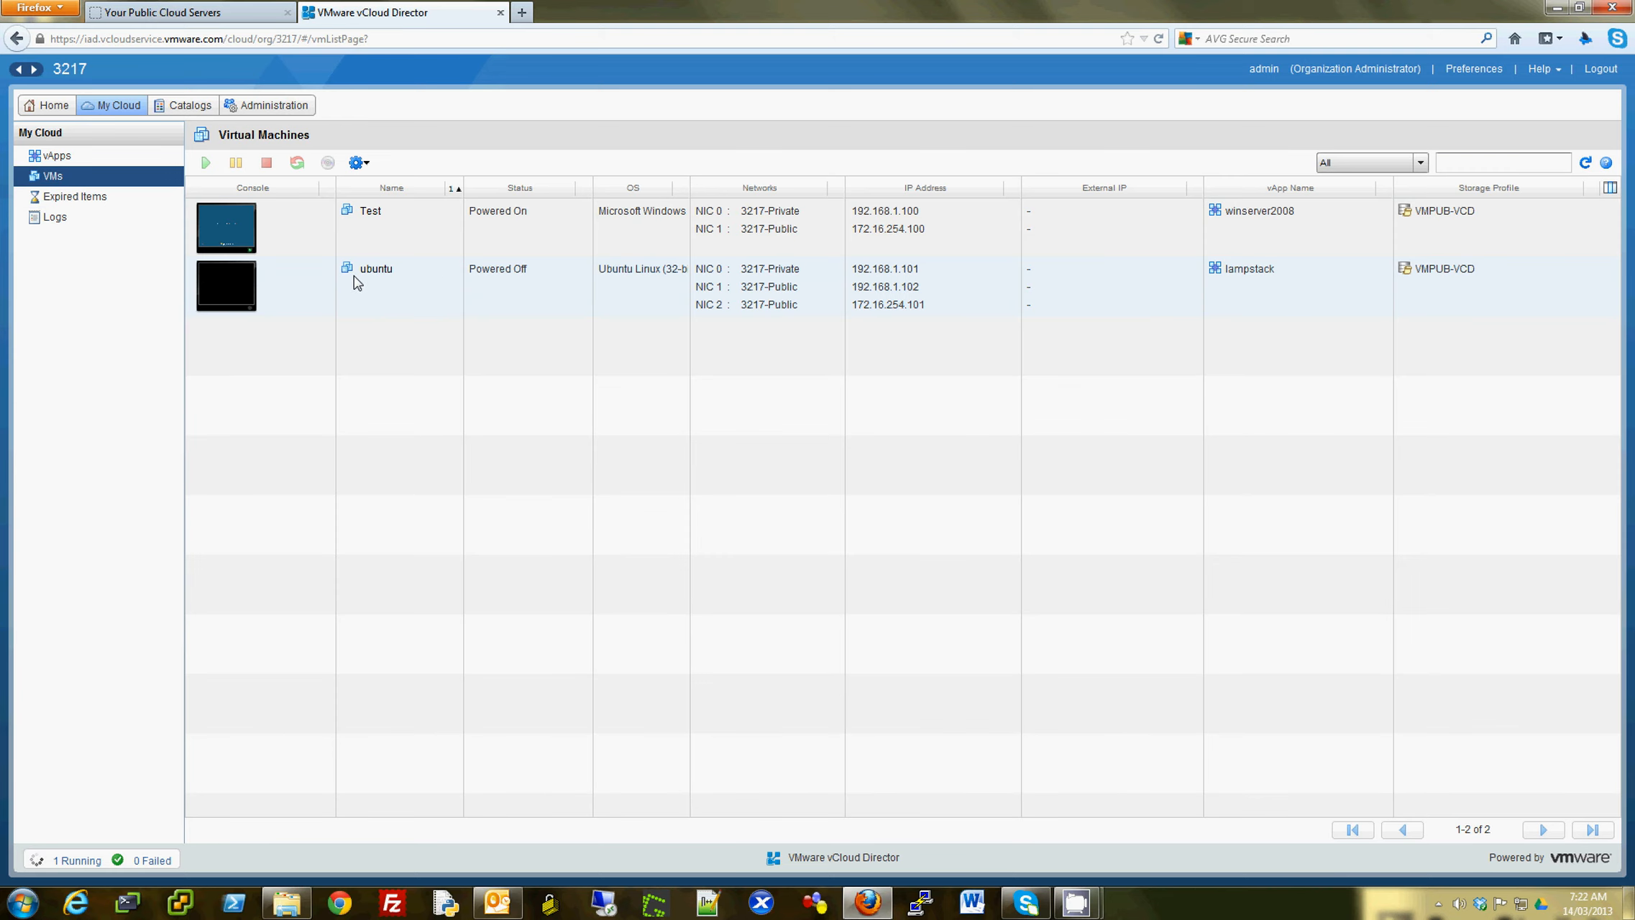
- Select ubuntu, cancel the Insert CD dialog, and power the VM on
click(376, 272)
click(326, 162)
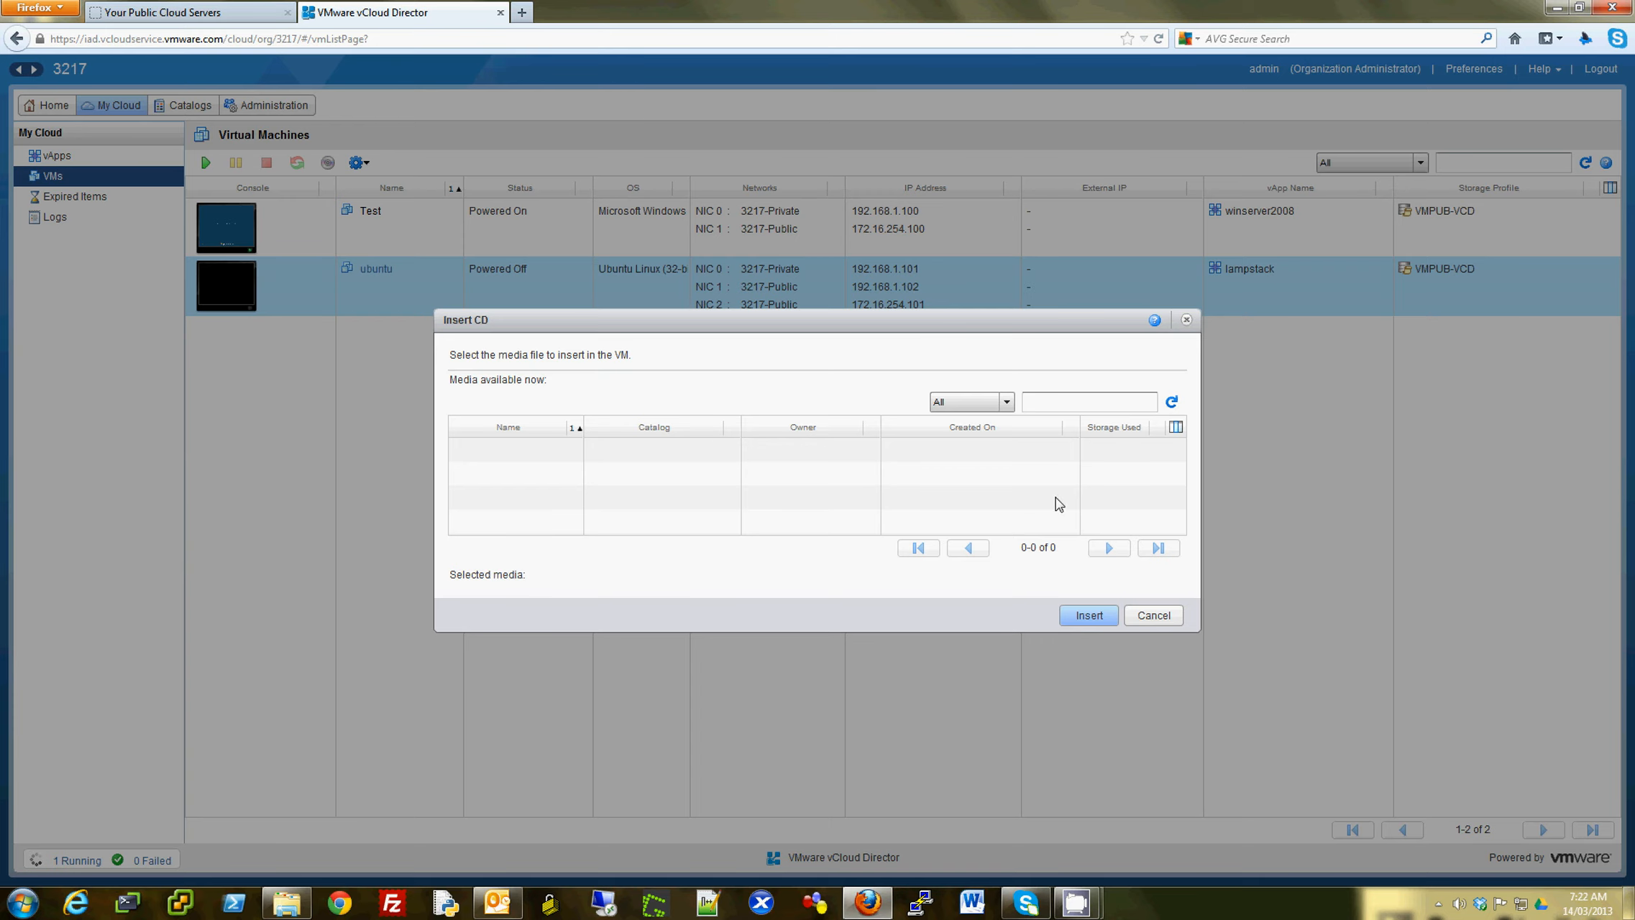
click(1170, 608)
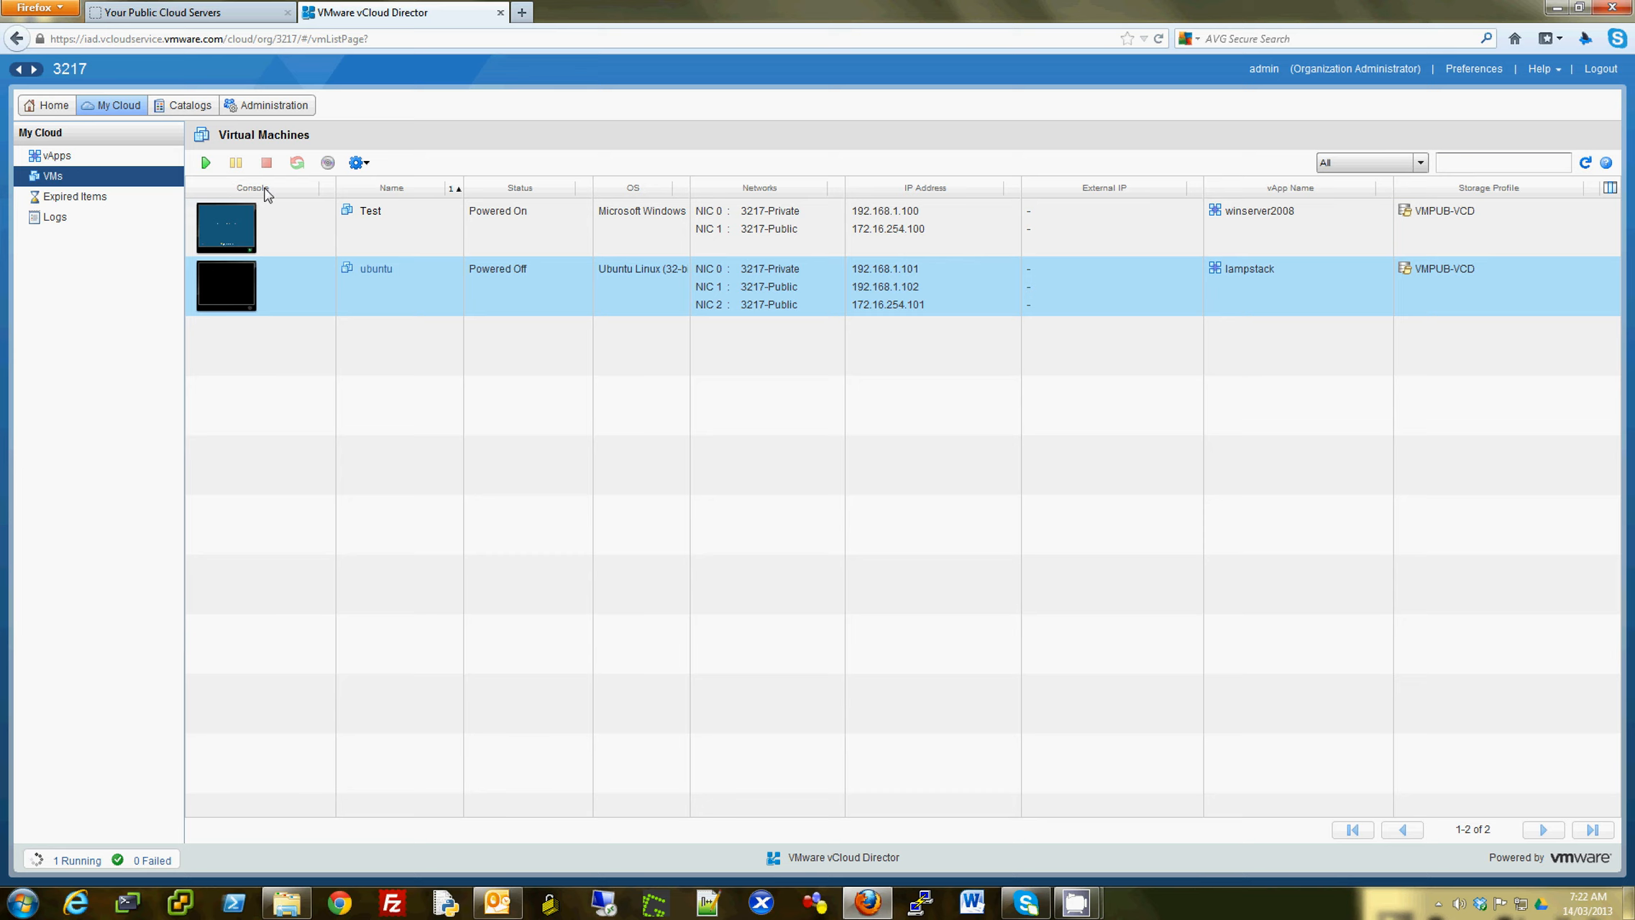
click(206, 163)
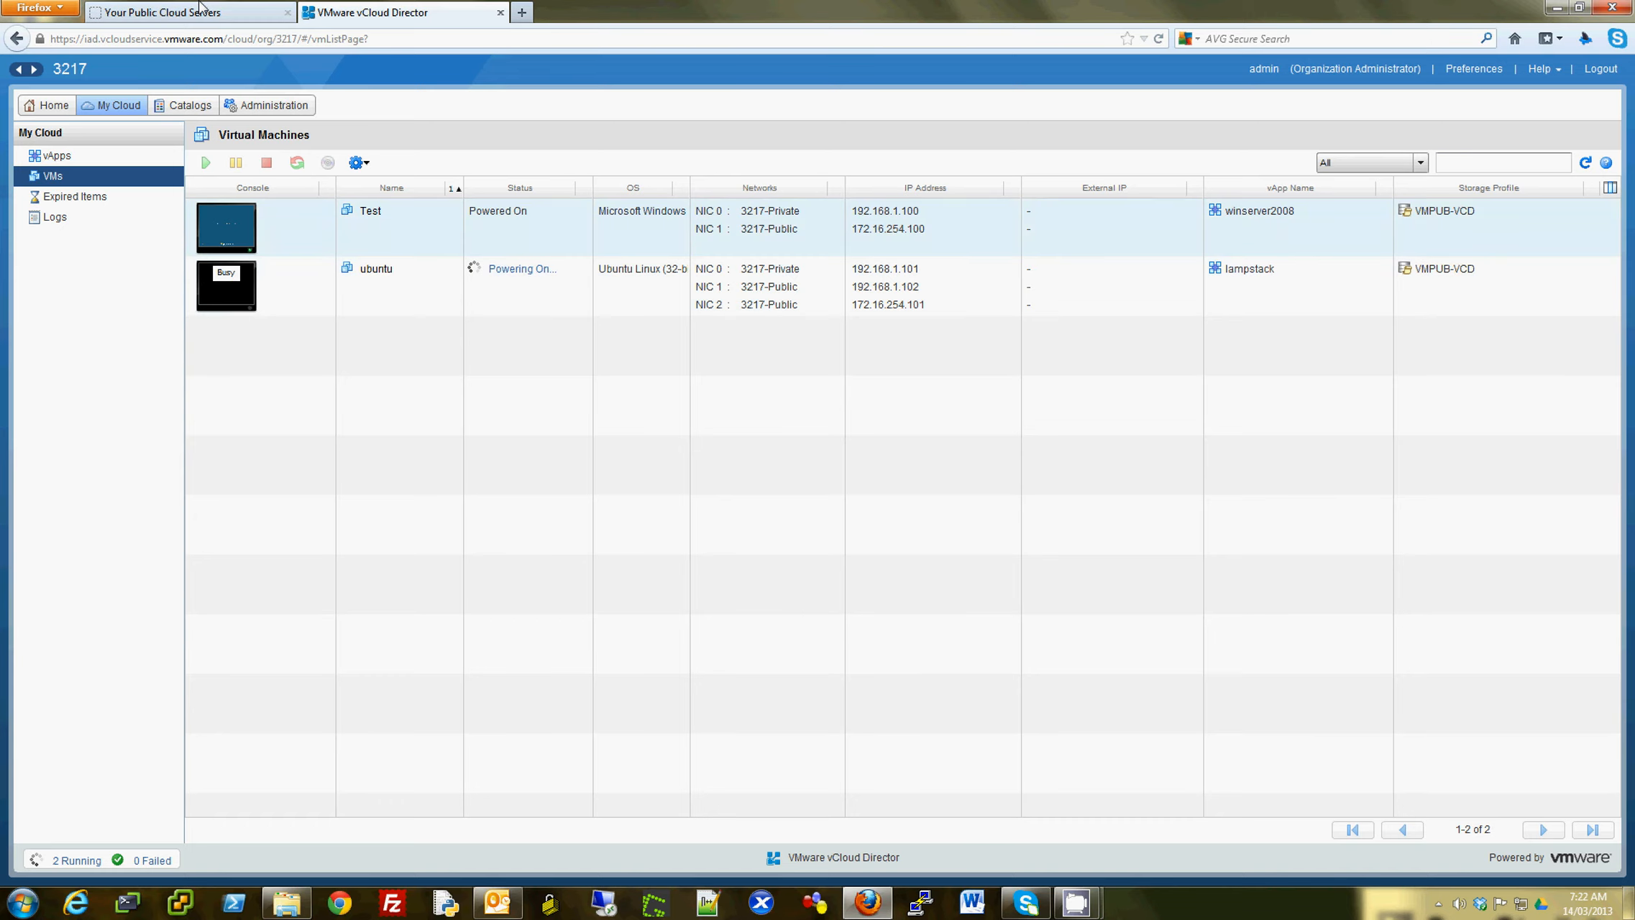
click(180, 13)
- Reload the public cloud servers list and mark UBUNTU's Off status
click(566, 225)
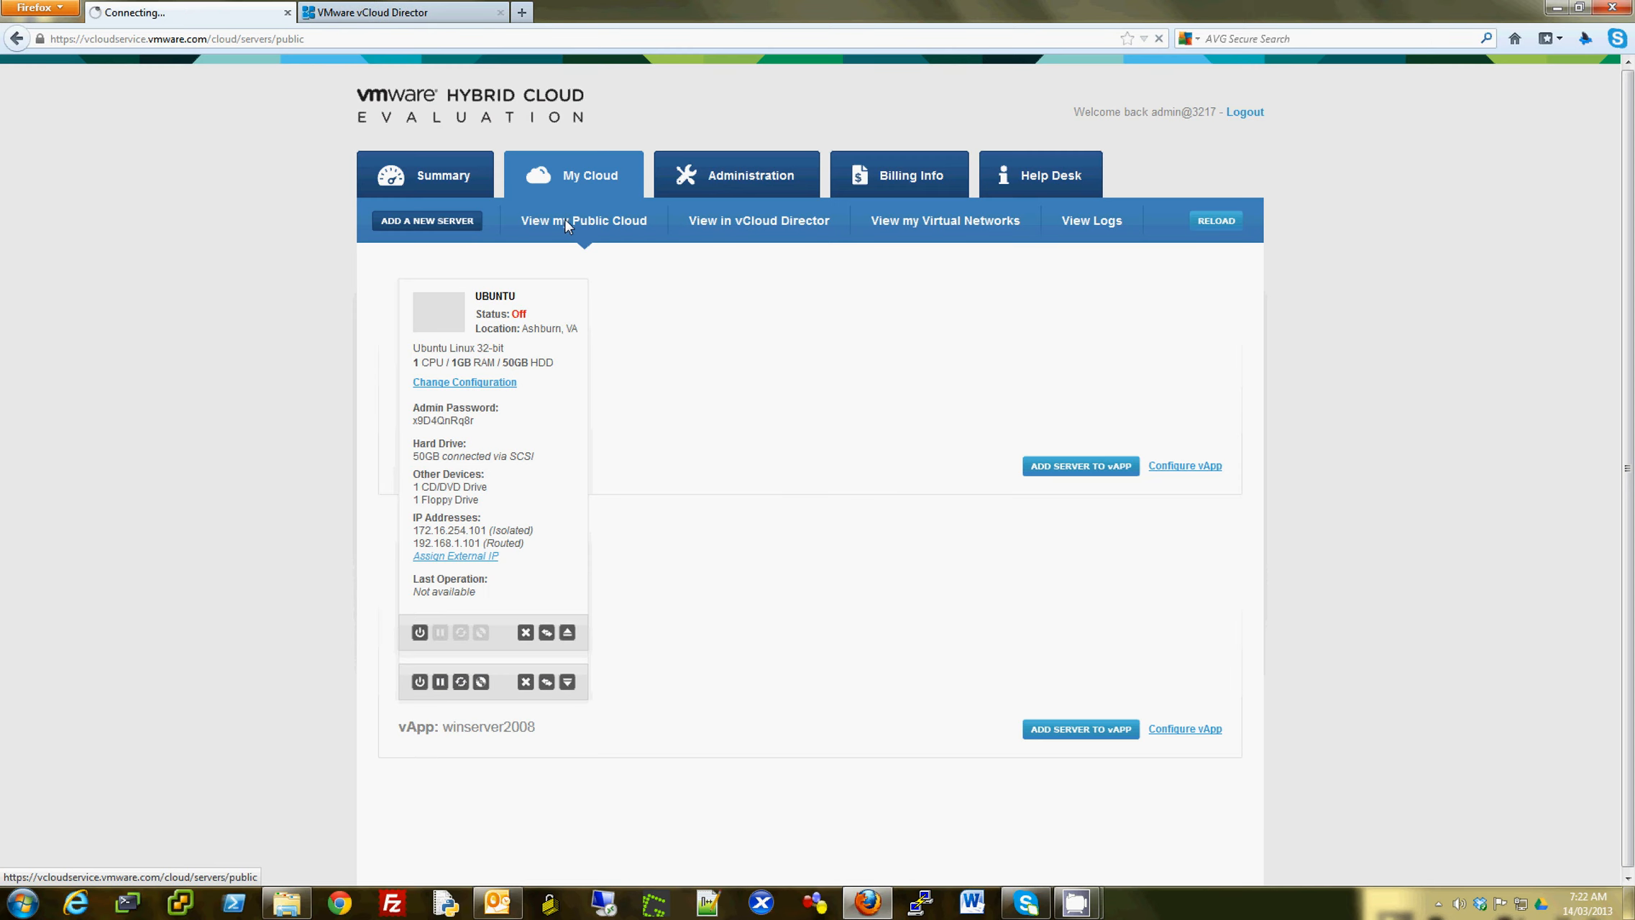
right_click(773, 355)
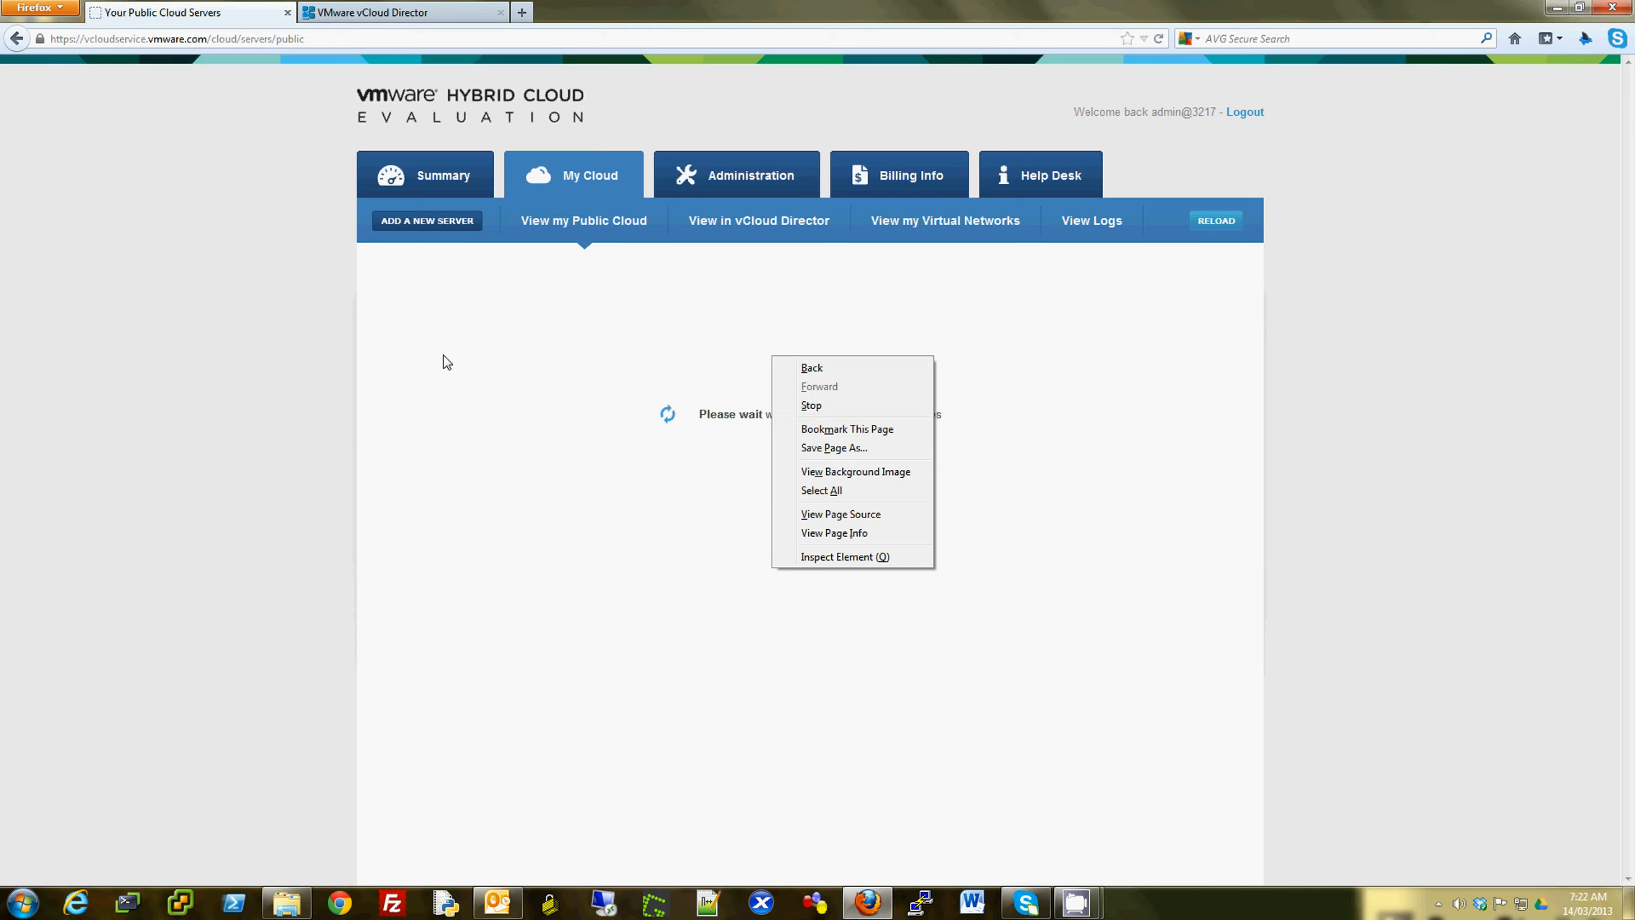
click(321, 318)
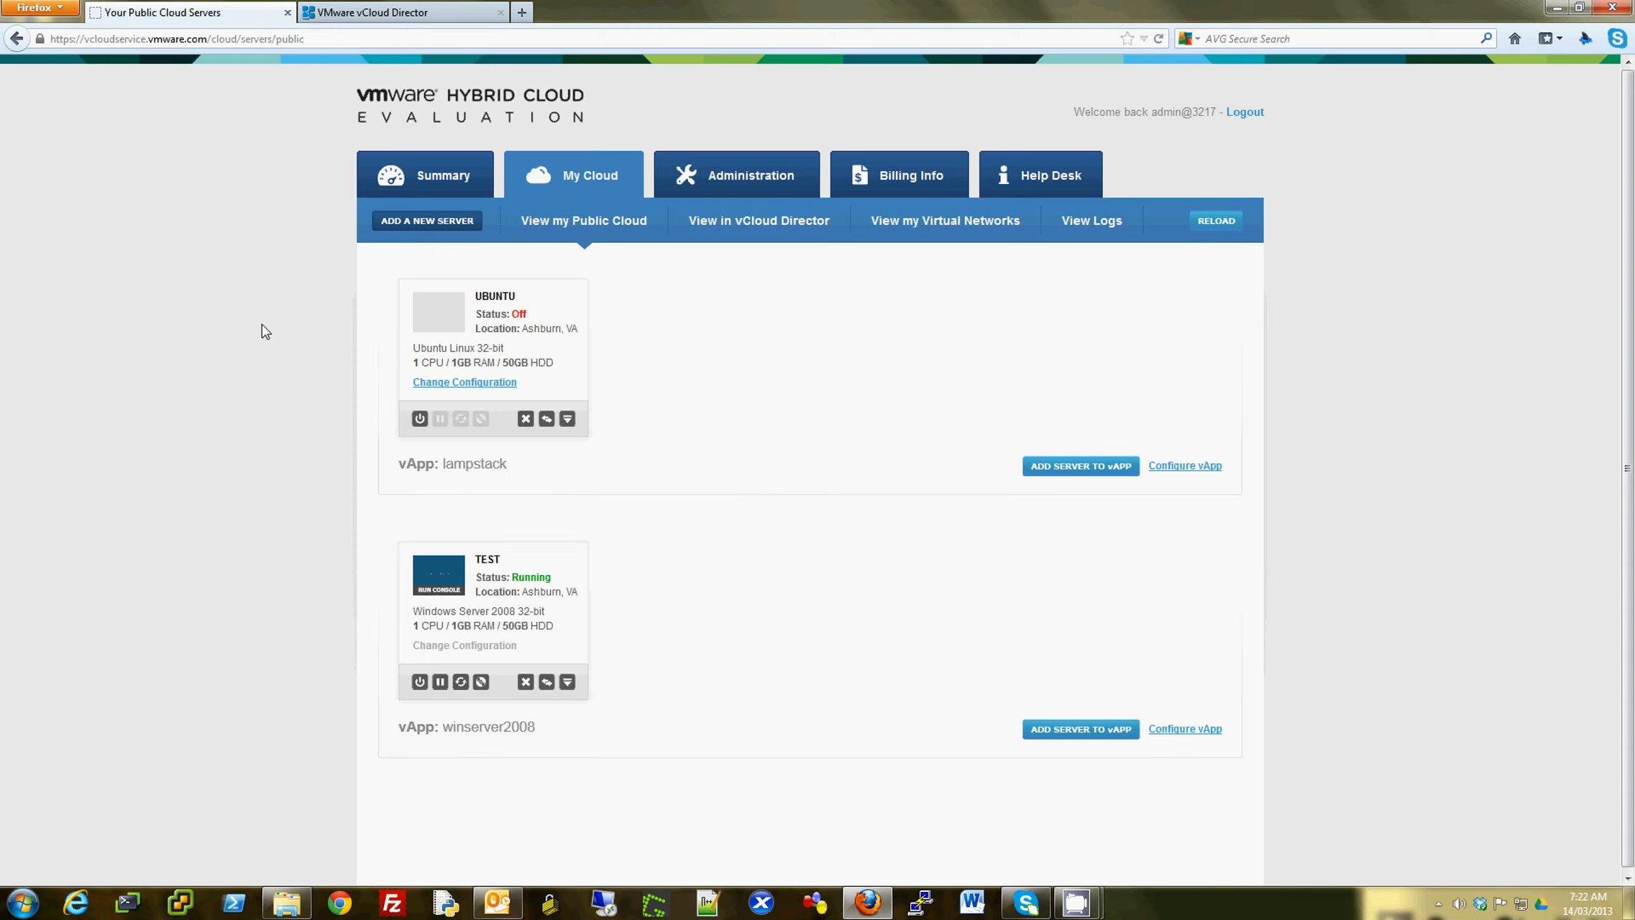
double_click(518, 314)
- Compare with the vCloud Director VM list and reload until UBUNTU shows 4MB RAM, Off
click(379, 9)
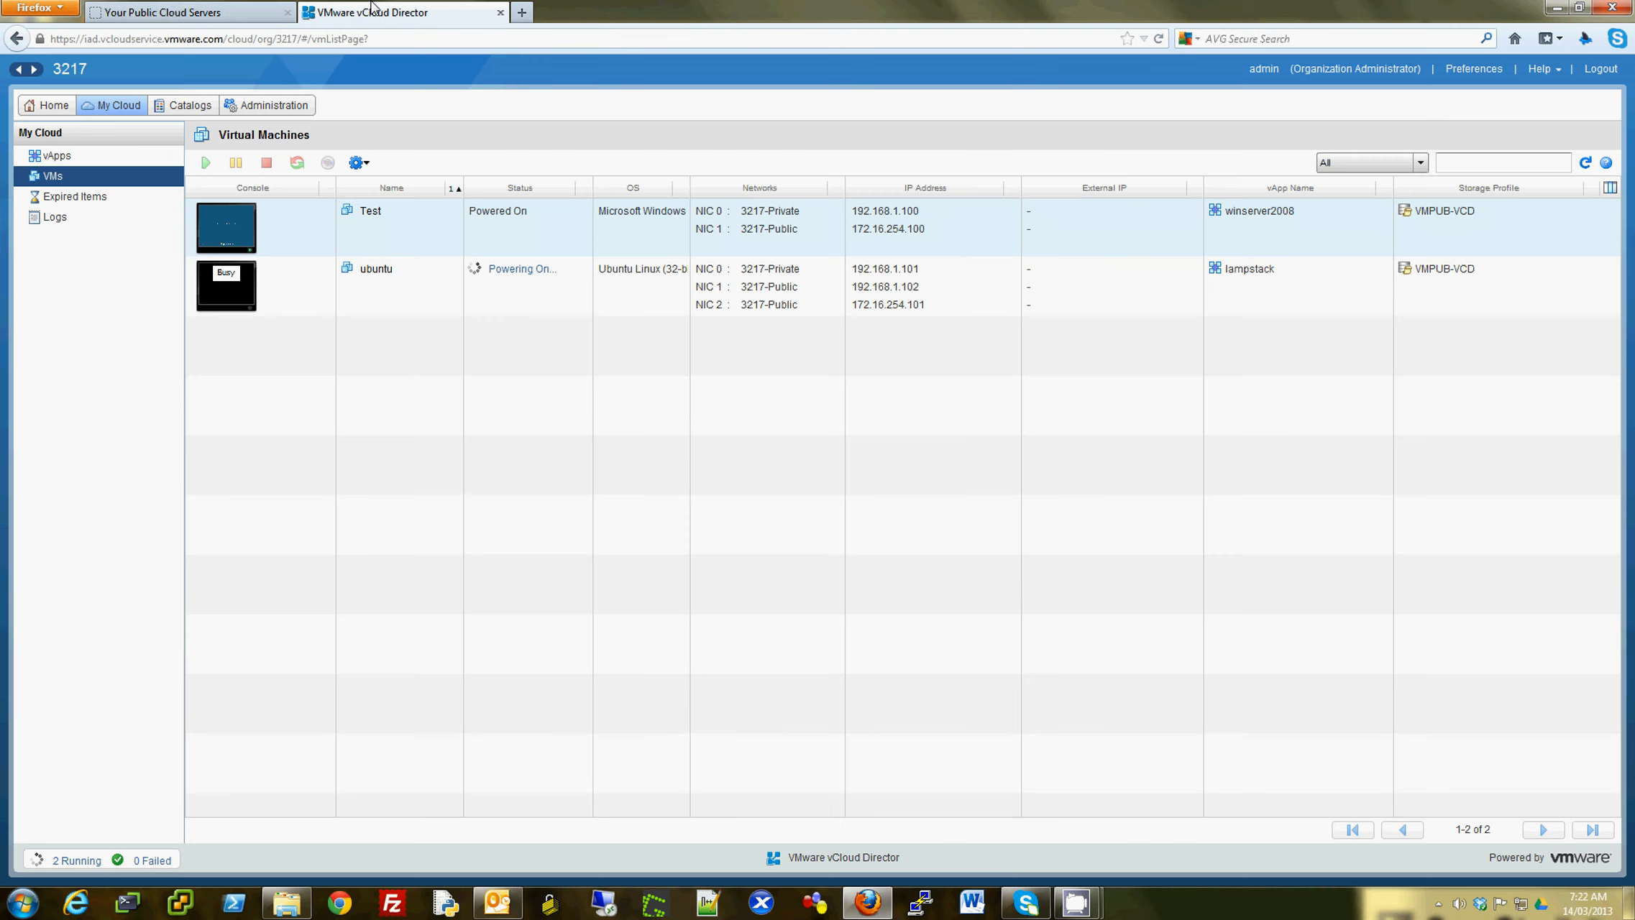
click(175, 9)
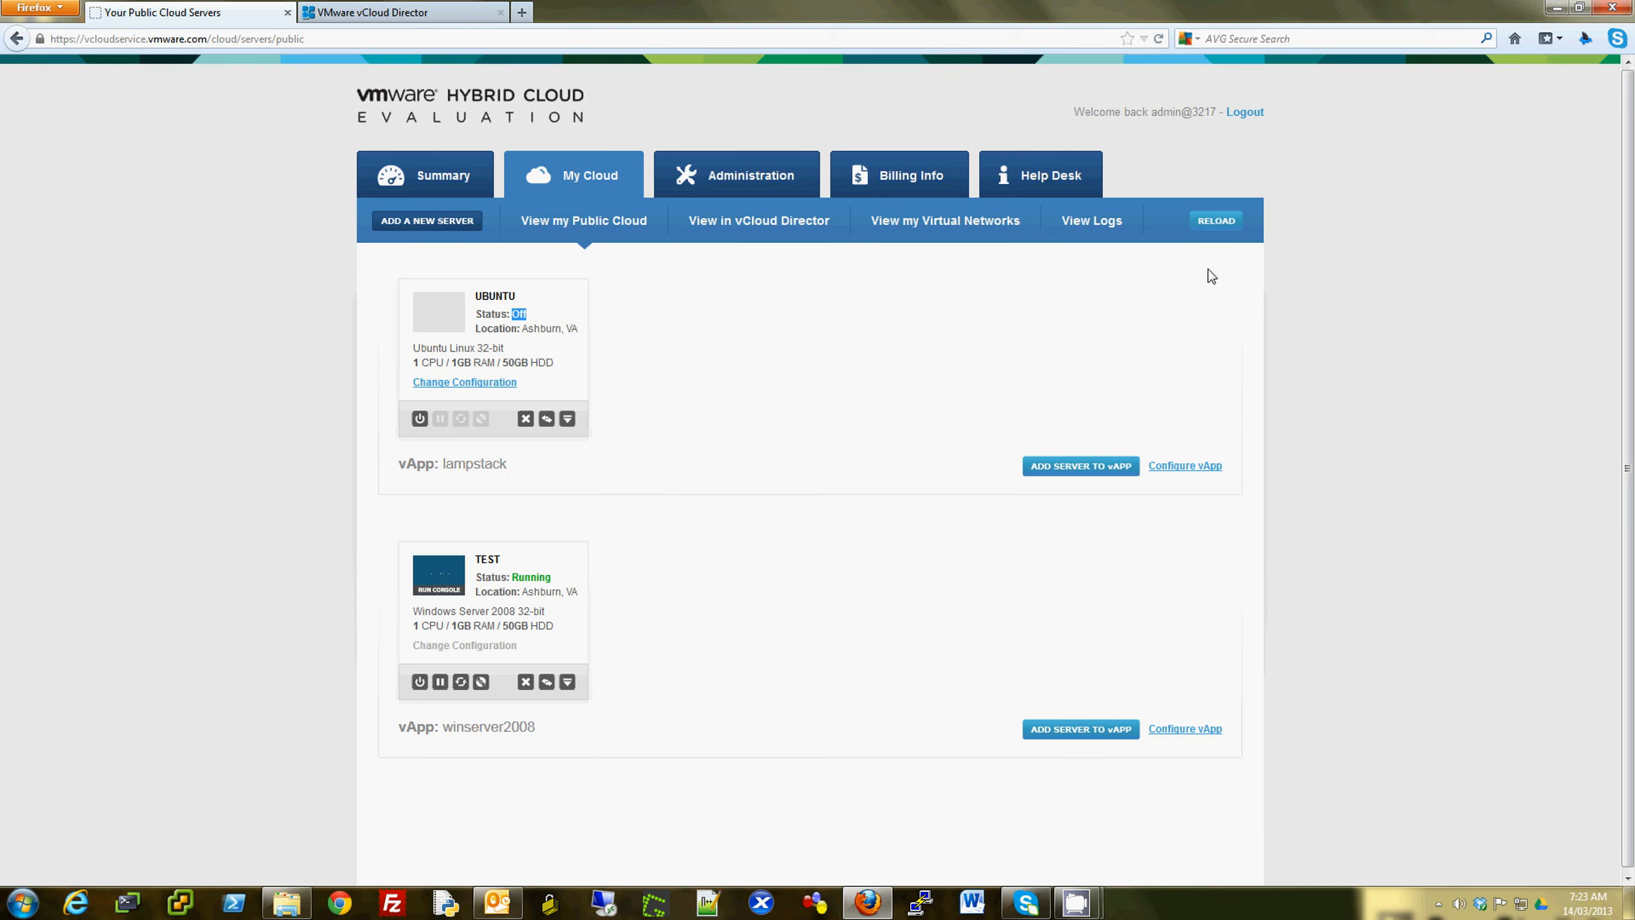
click(1220, 224)
click(381, 13)
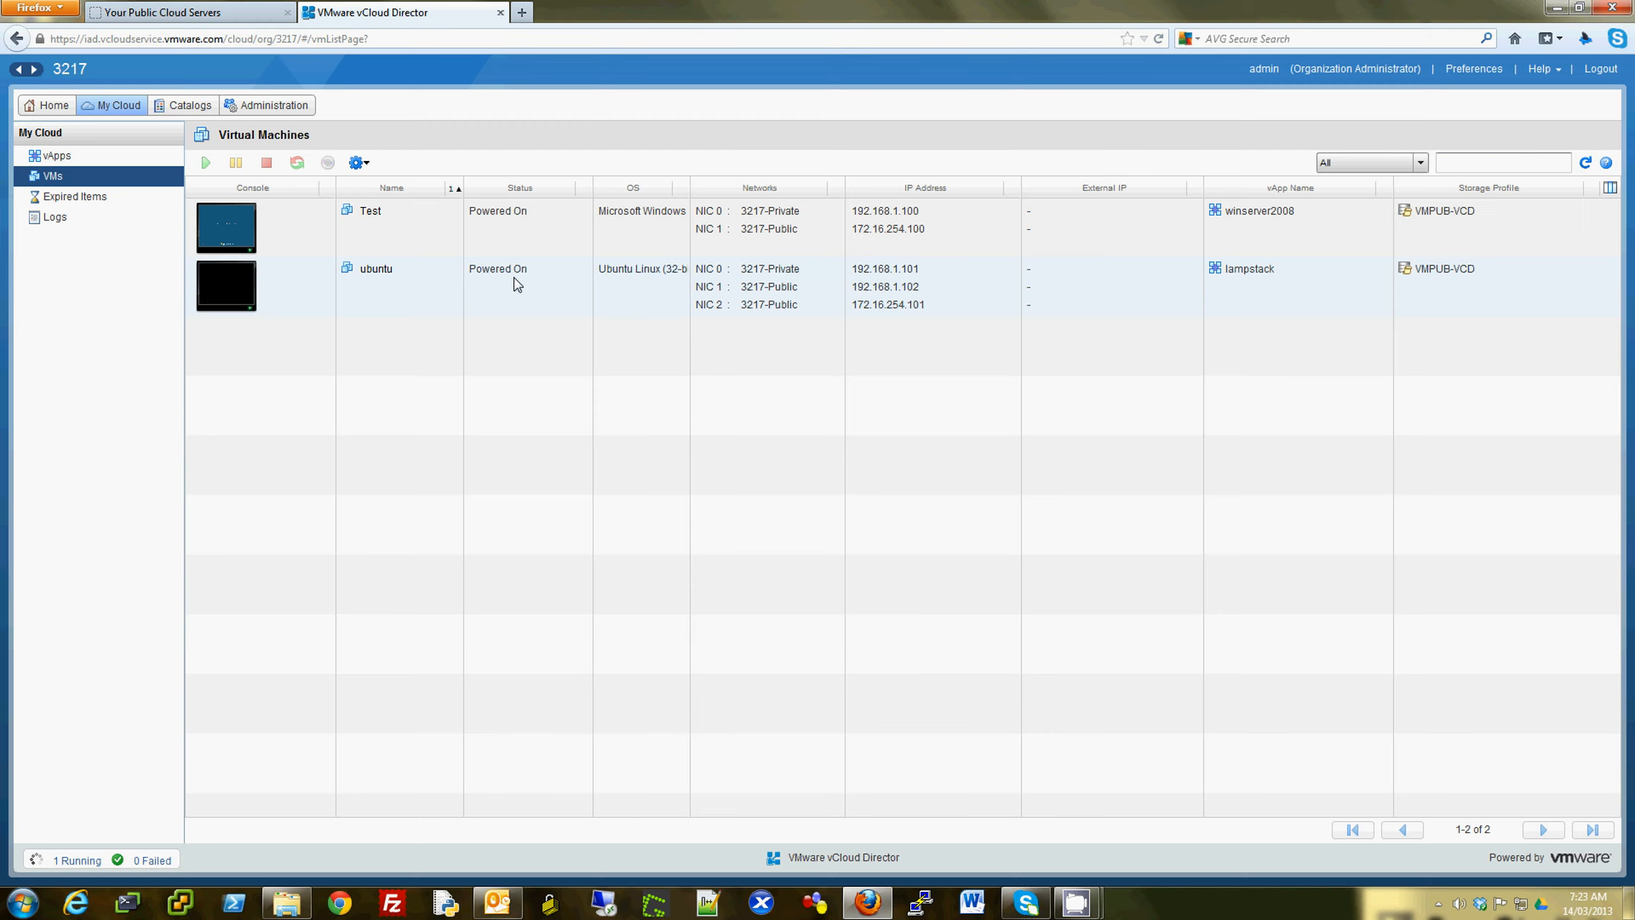
click(181, 4)
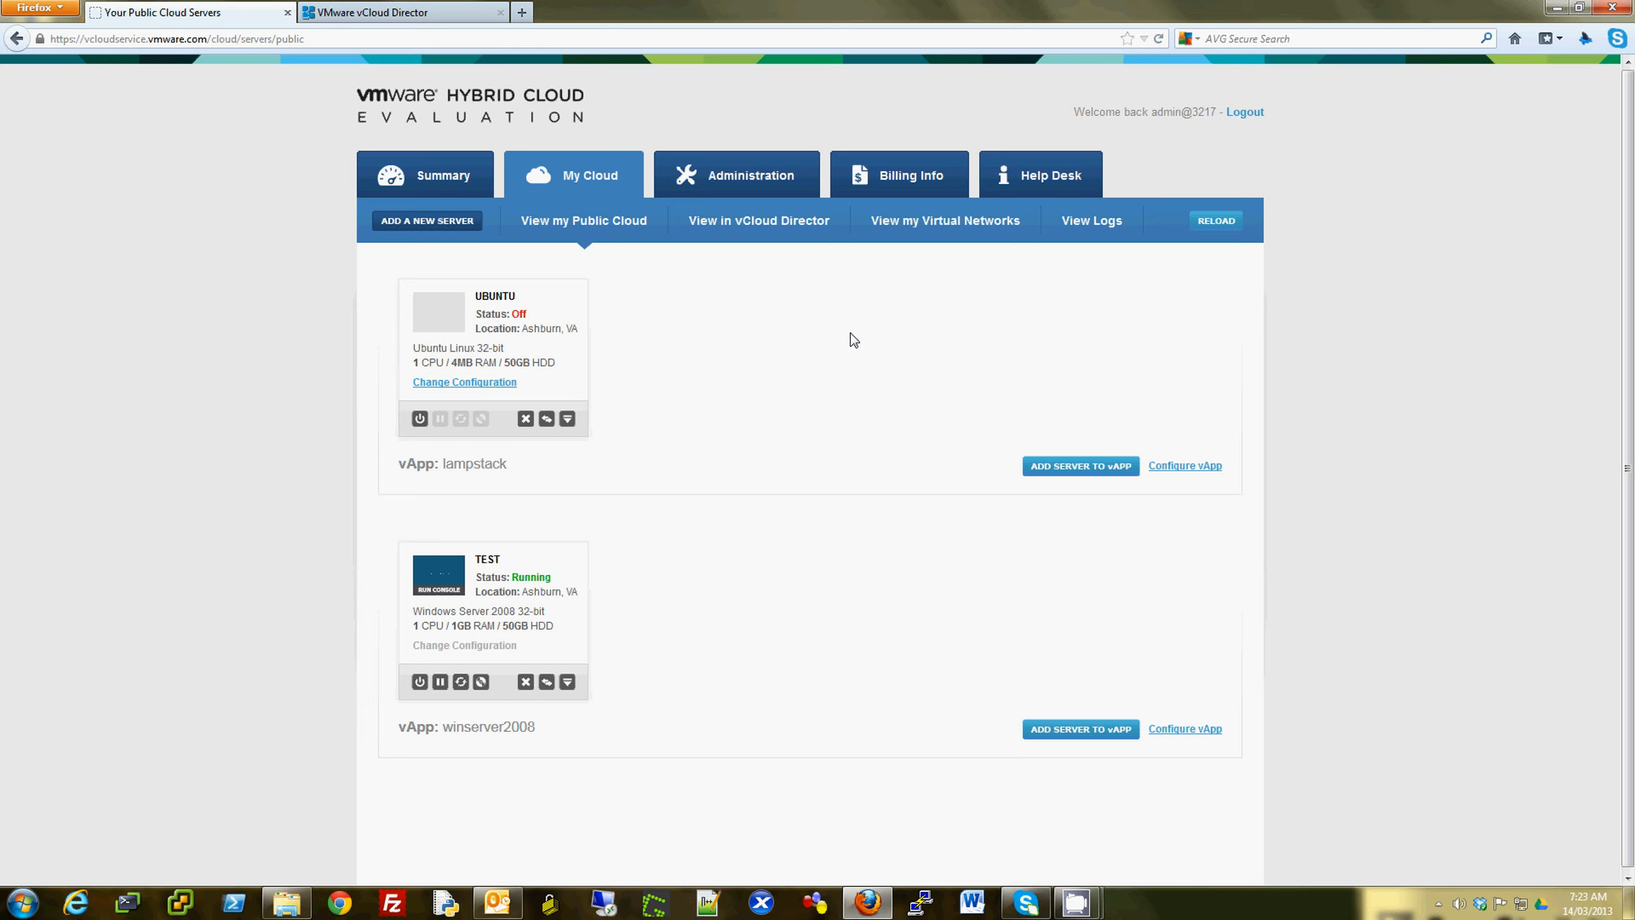
- Visit Summary, return to My Cloud, cancel UBUNTU's Change Configuration, and expand its server card
right_click(781, 344)
click(442, 185)
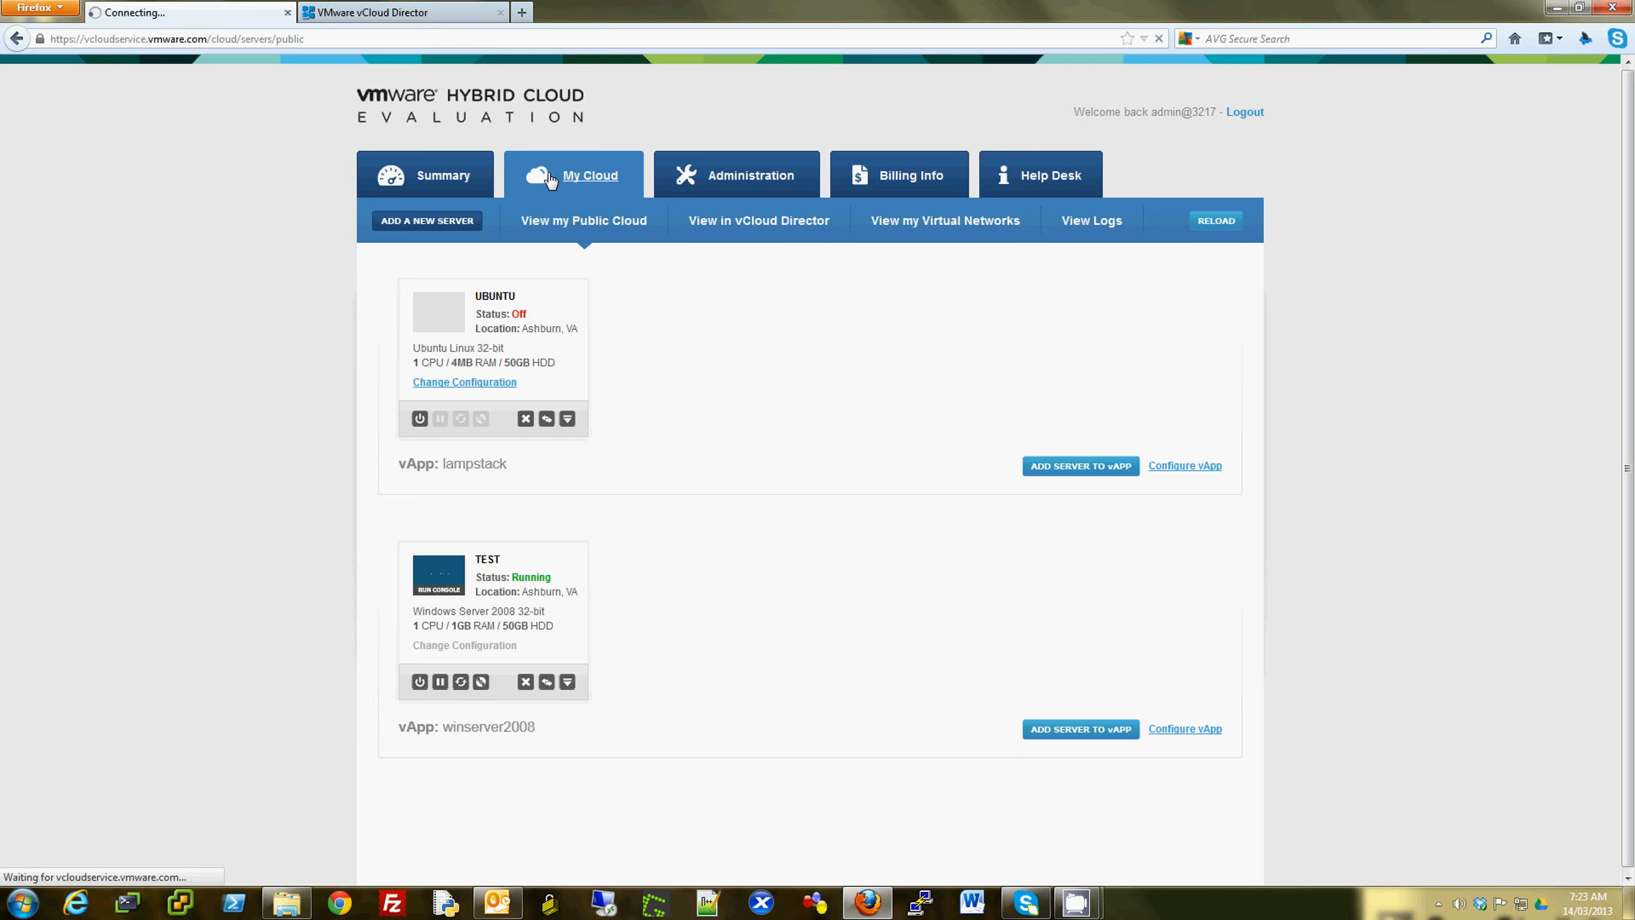
click(577, 185)
click(486, 392)
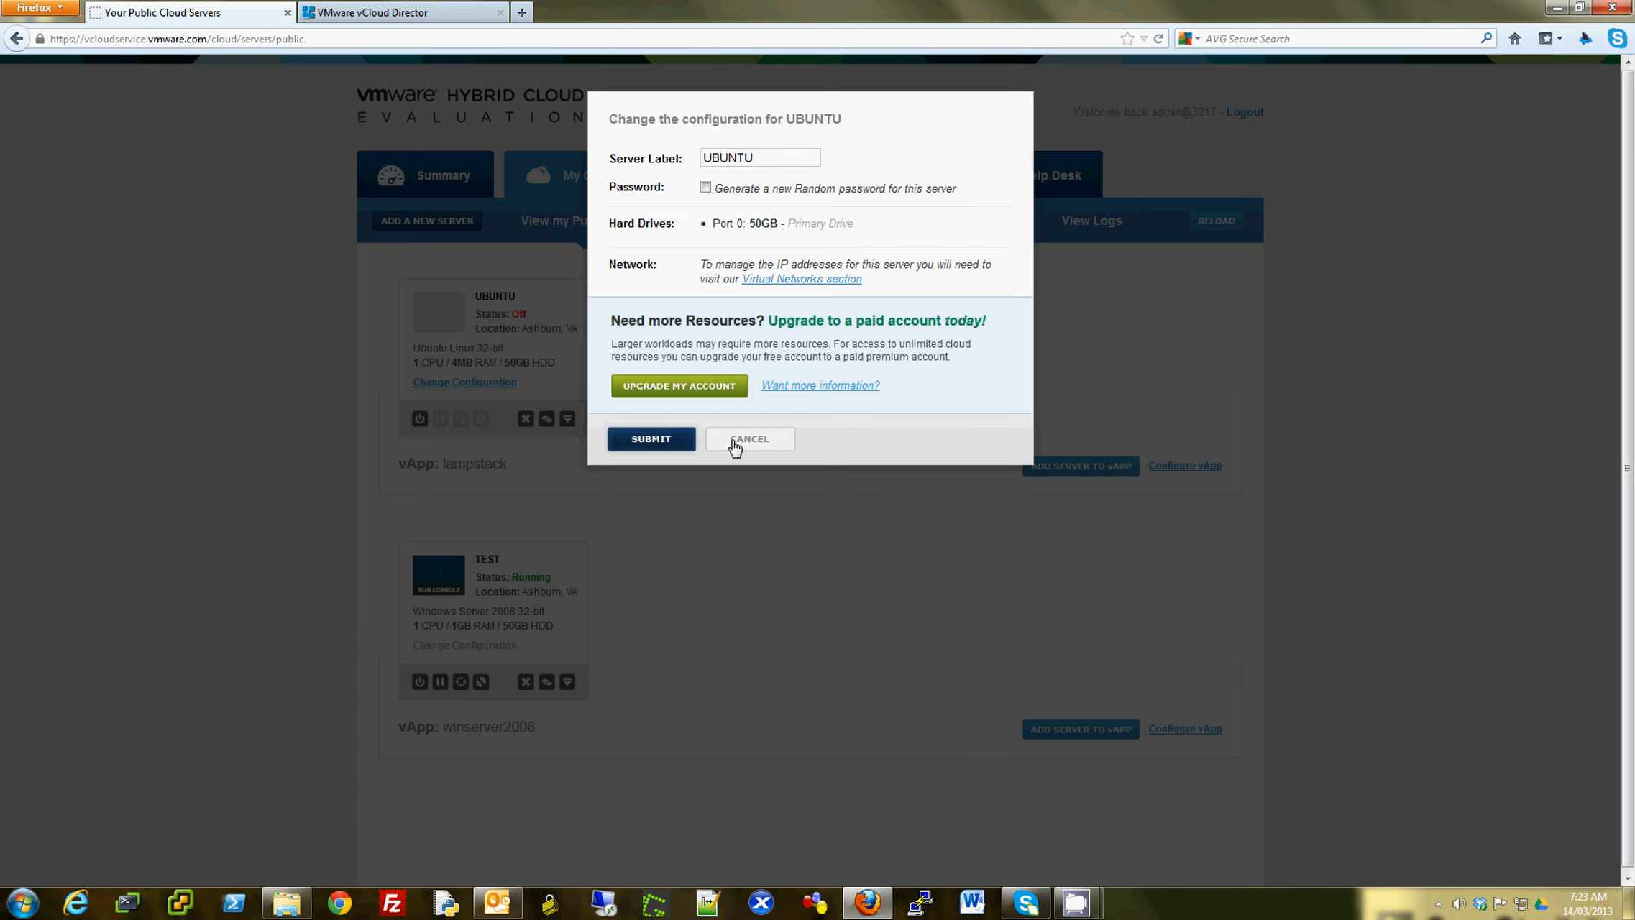
click(725, 443)
click(567, 420)
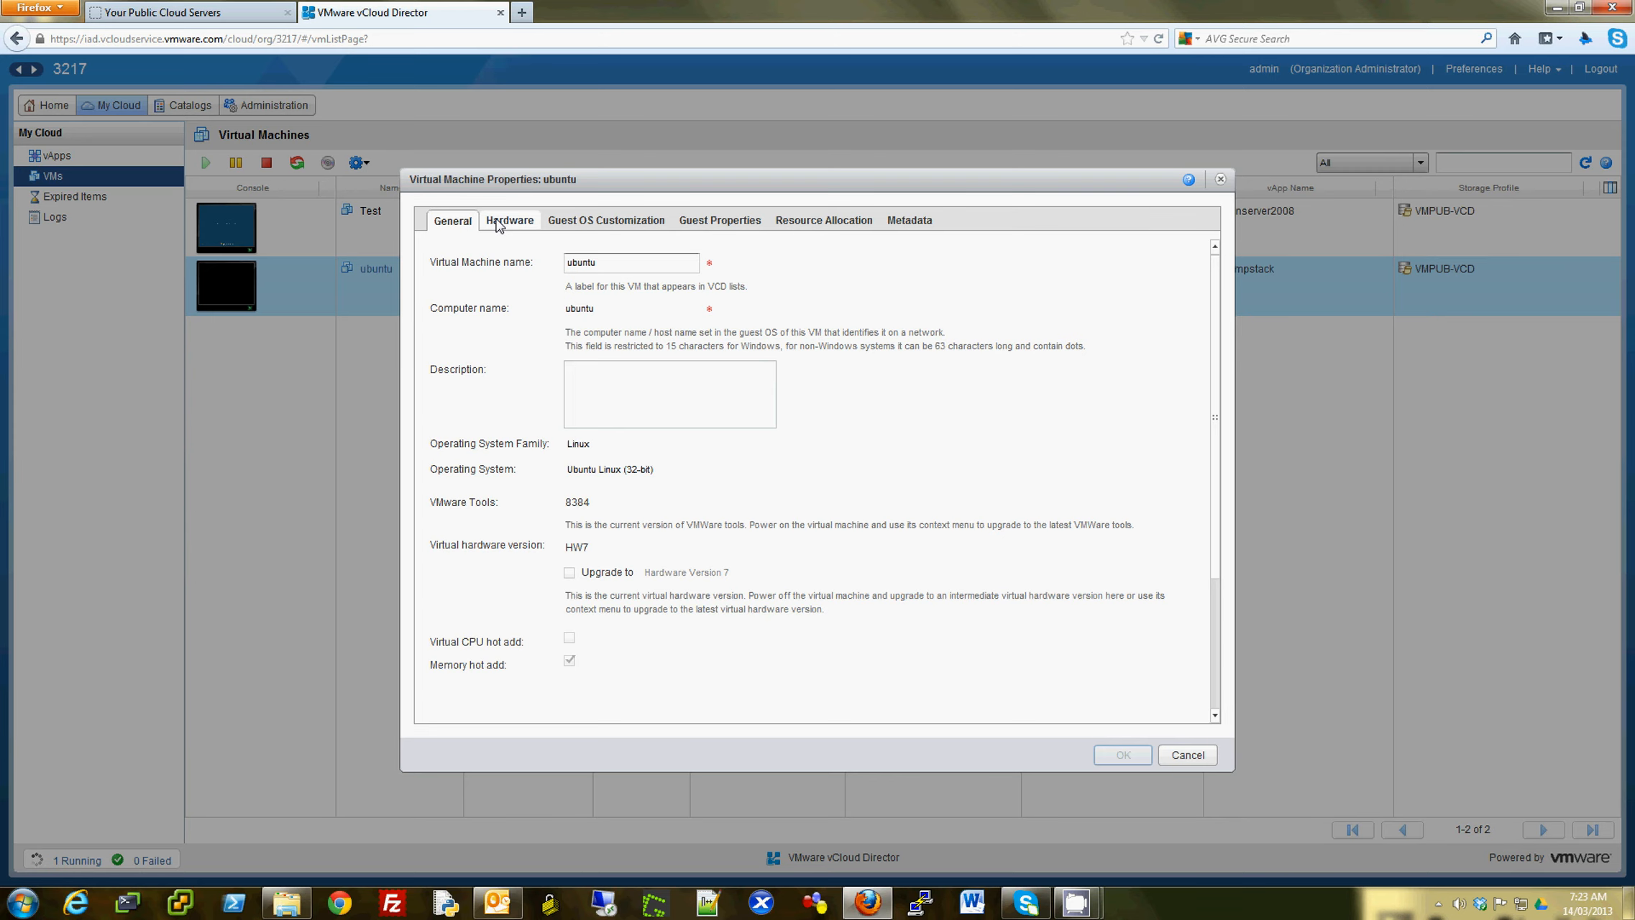
- Set the ubuntu VM's Hardware total memory to 1 with unit GB and apply it
click(521, 224)
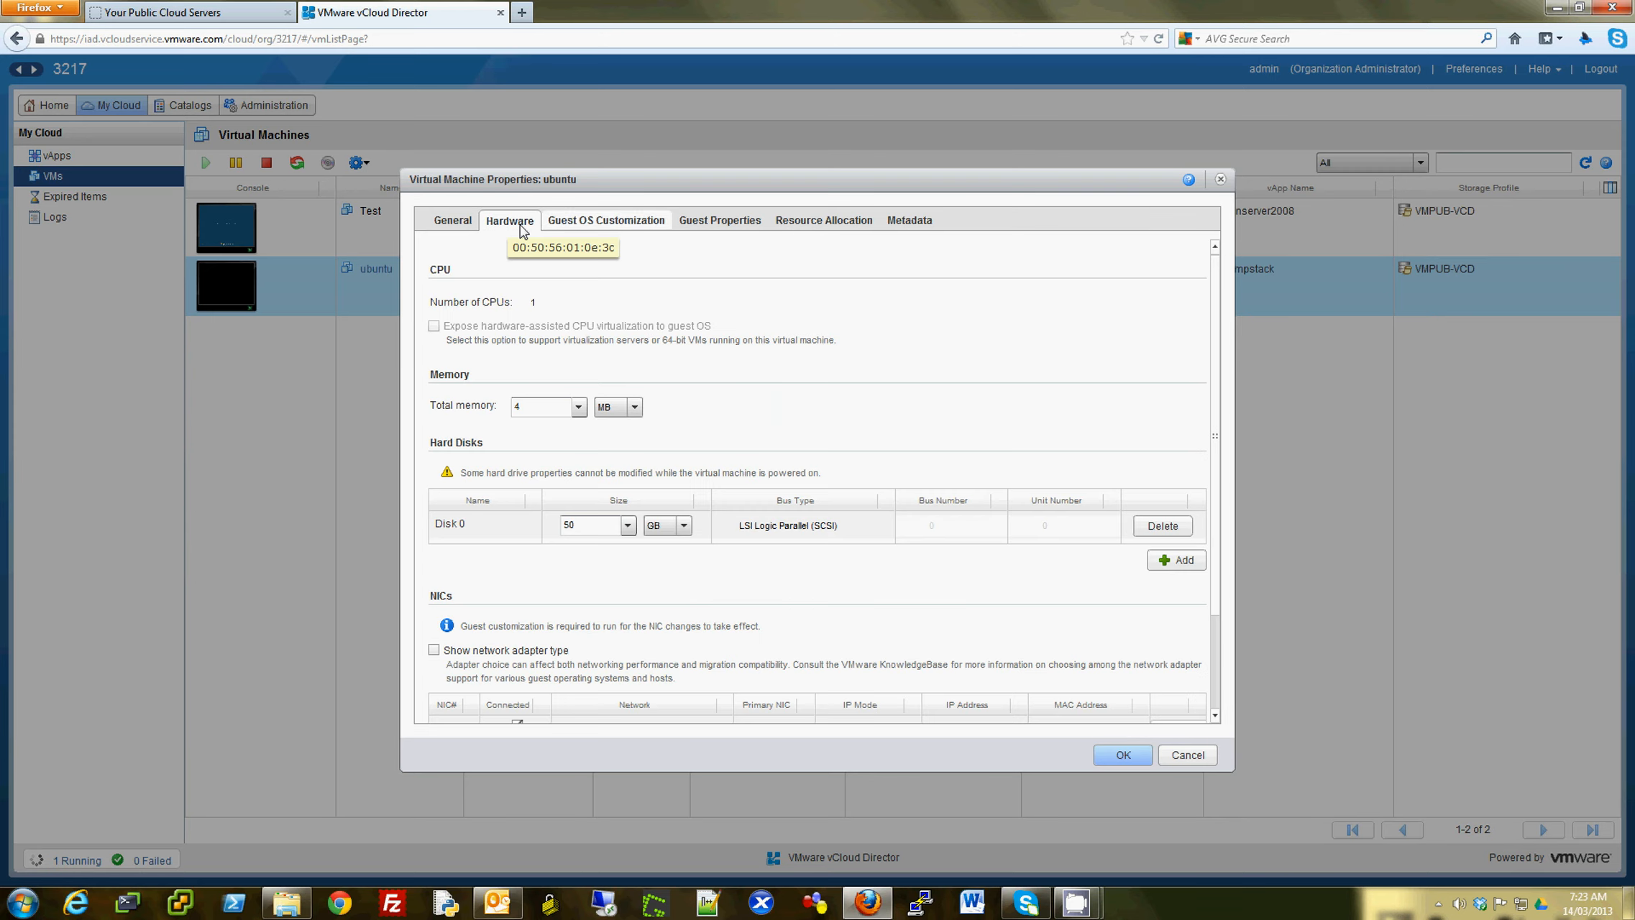
click(527, 414)
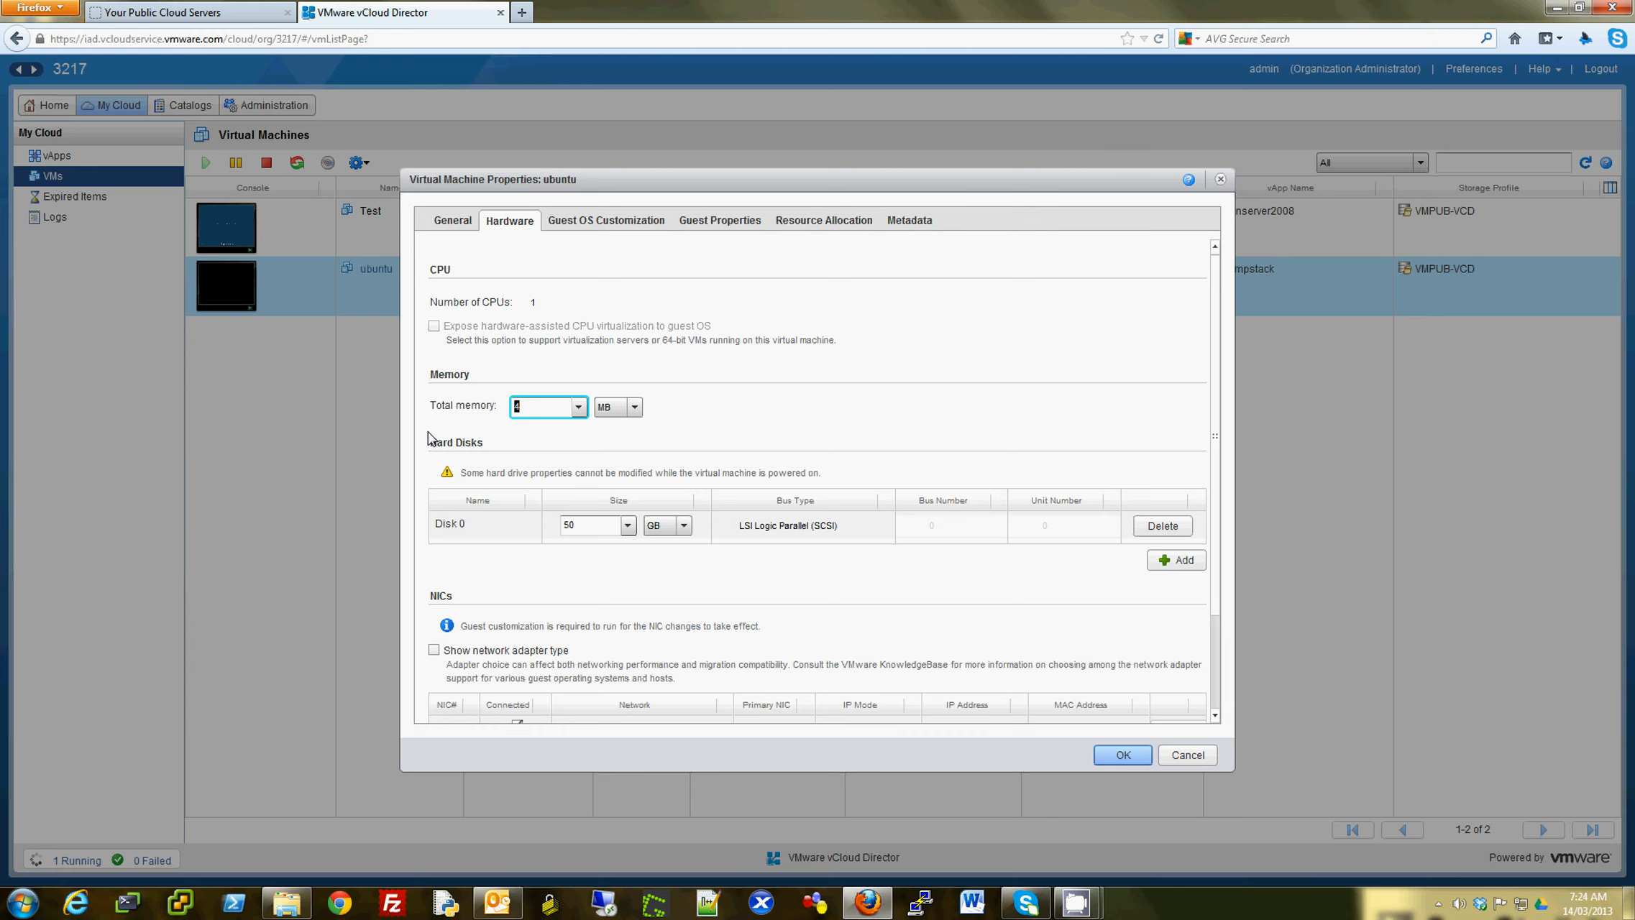
click(575, 407)
click(611, 415)
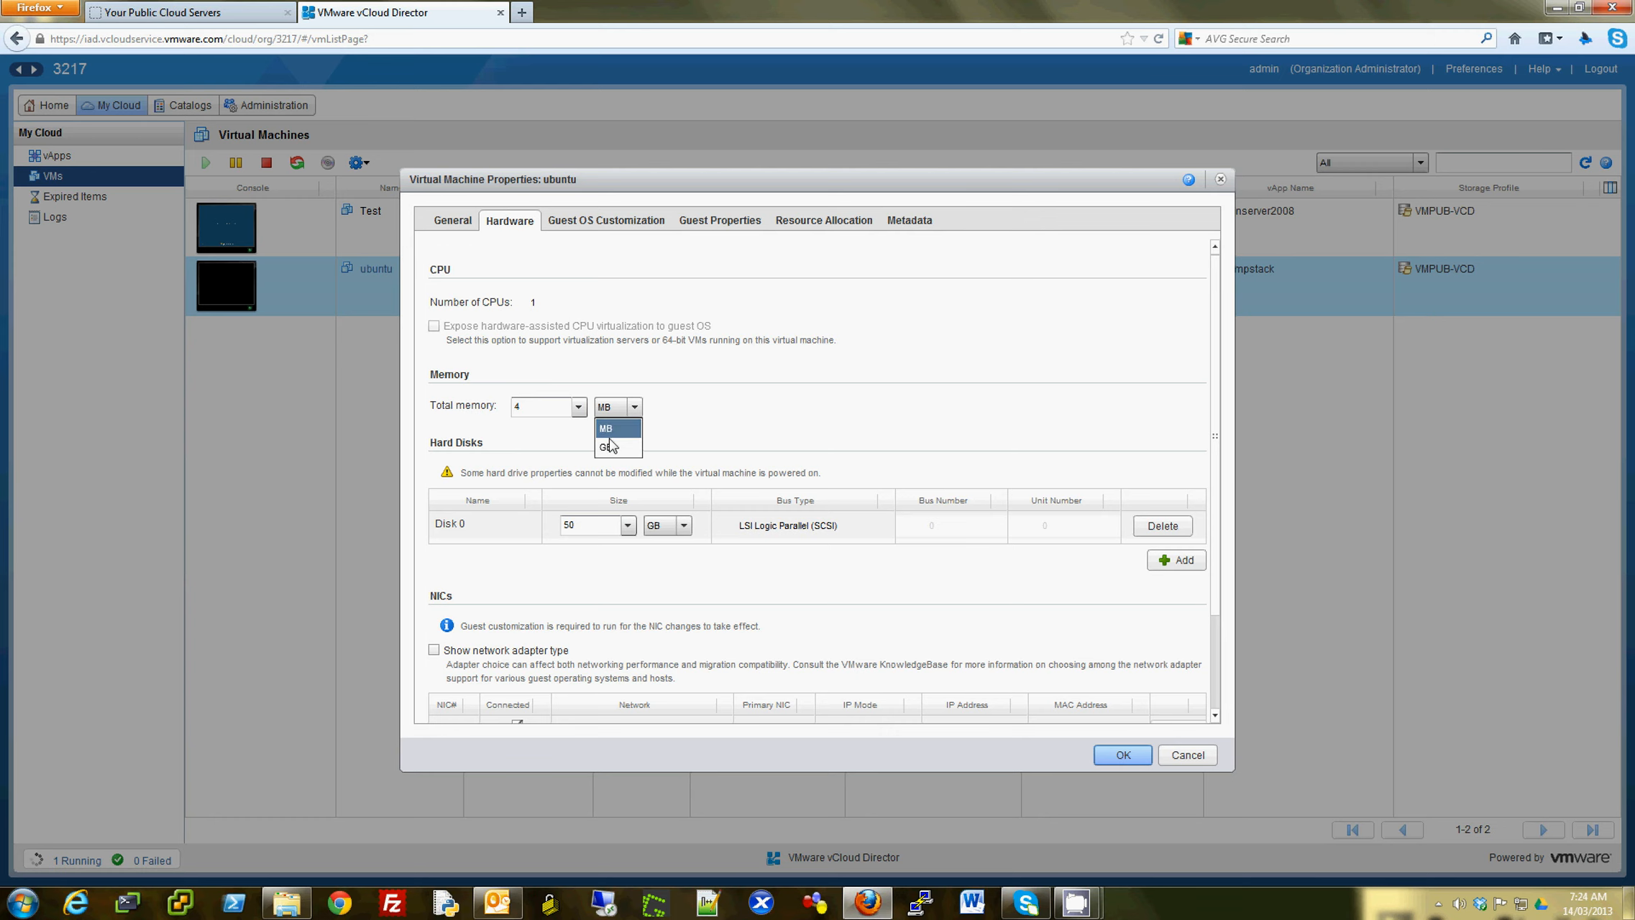
click(615, 445)
click(576, 408)
click(1118, 734)
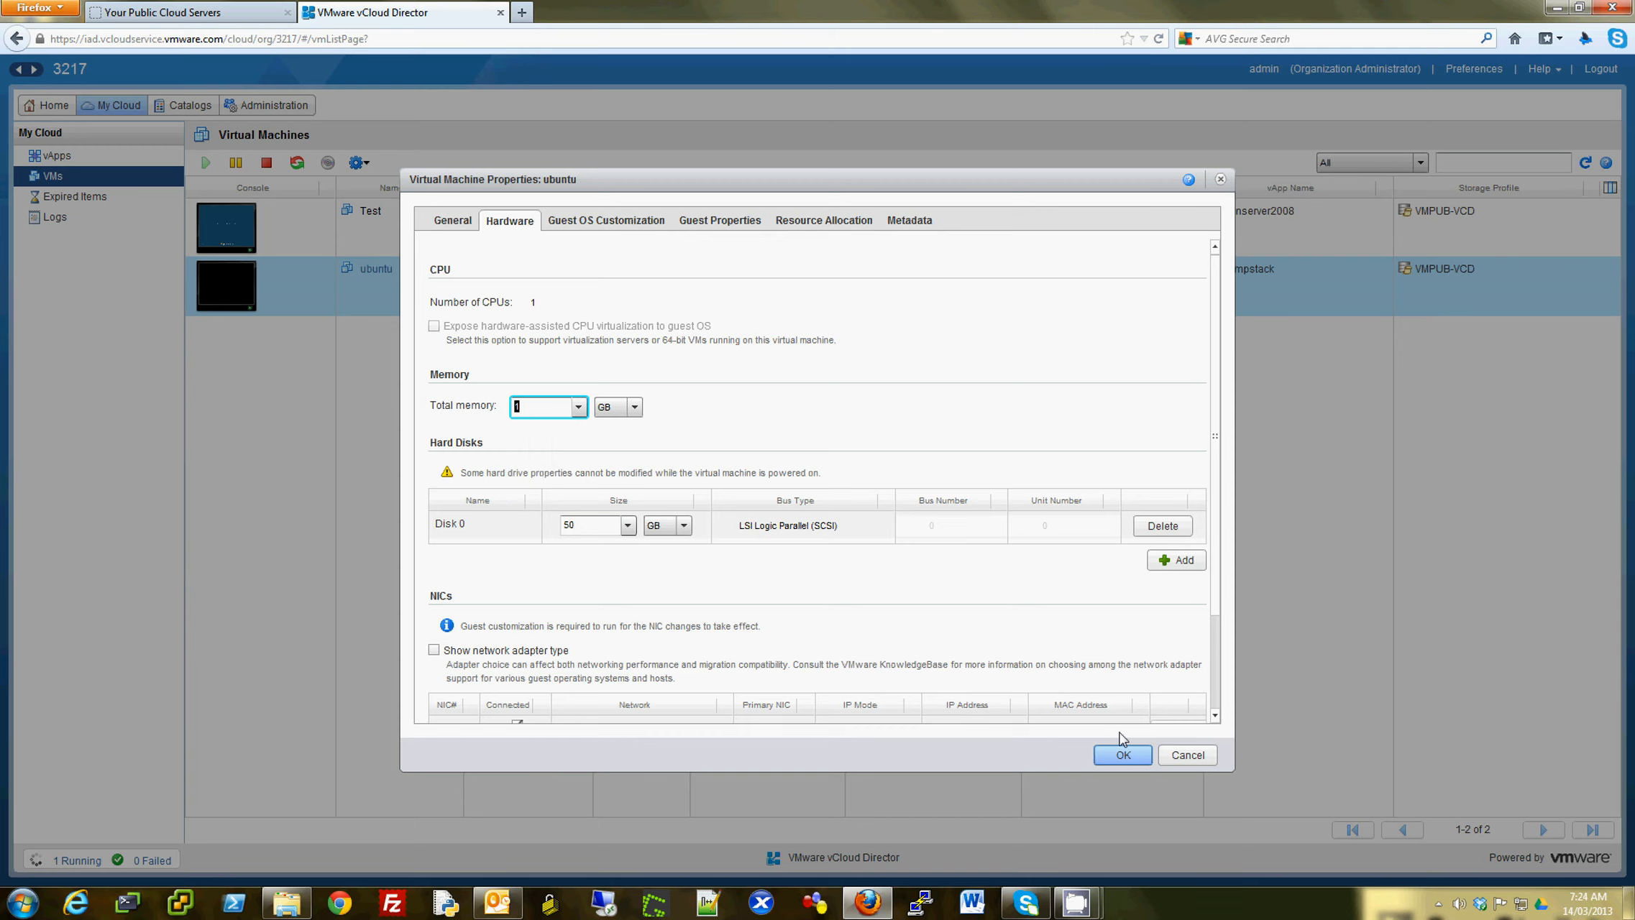
click(1111, 757)
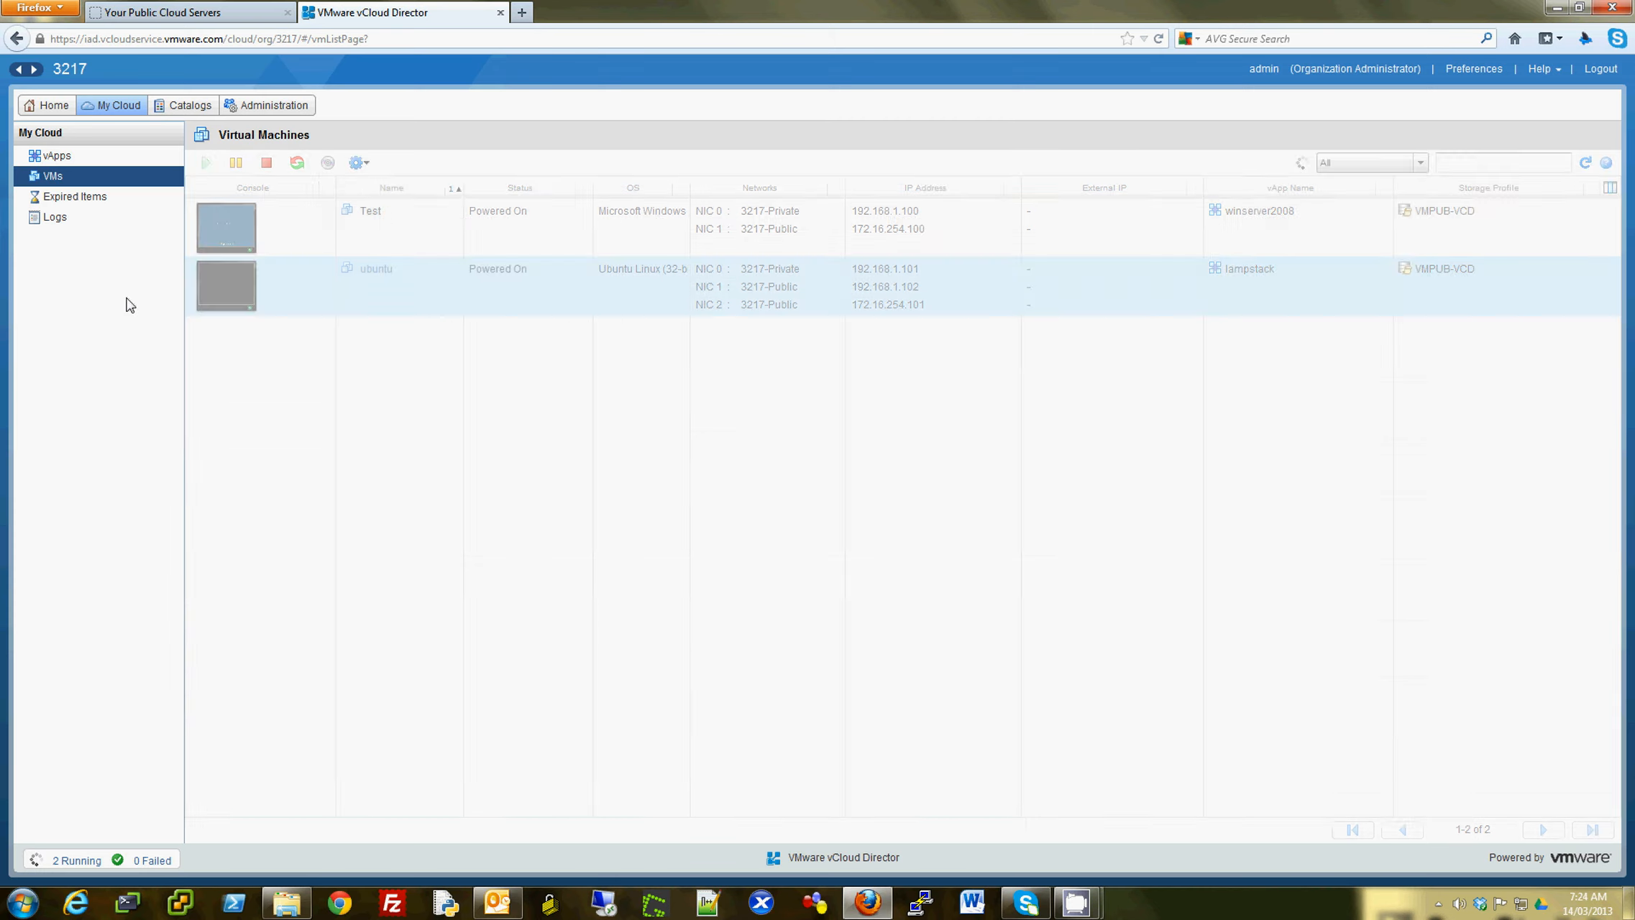
- Open and enlarge the ubuntu console, then boot Ubuntu from GRUB, hitting an out-of-memory error
click(408, 275)
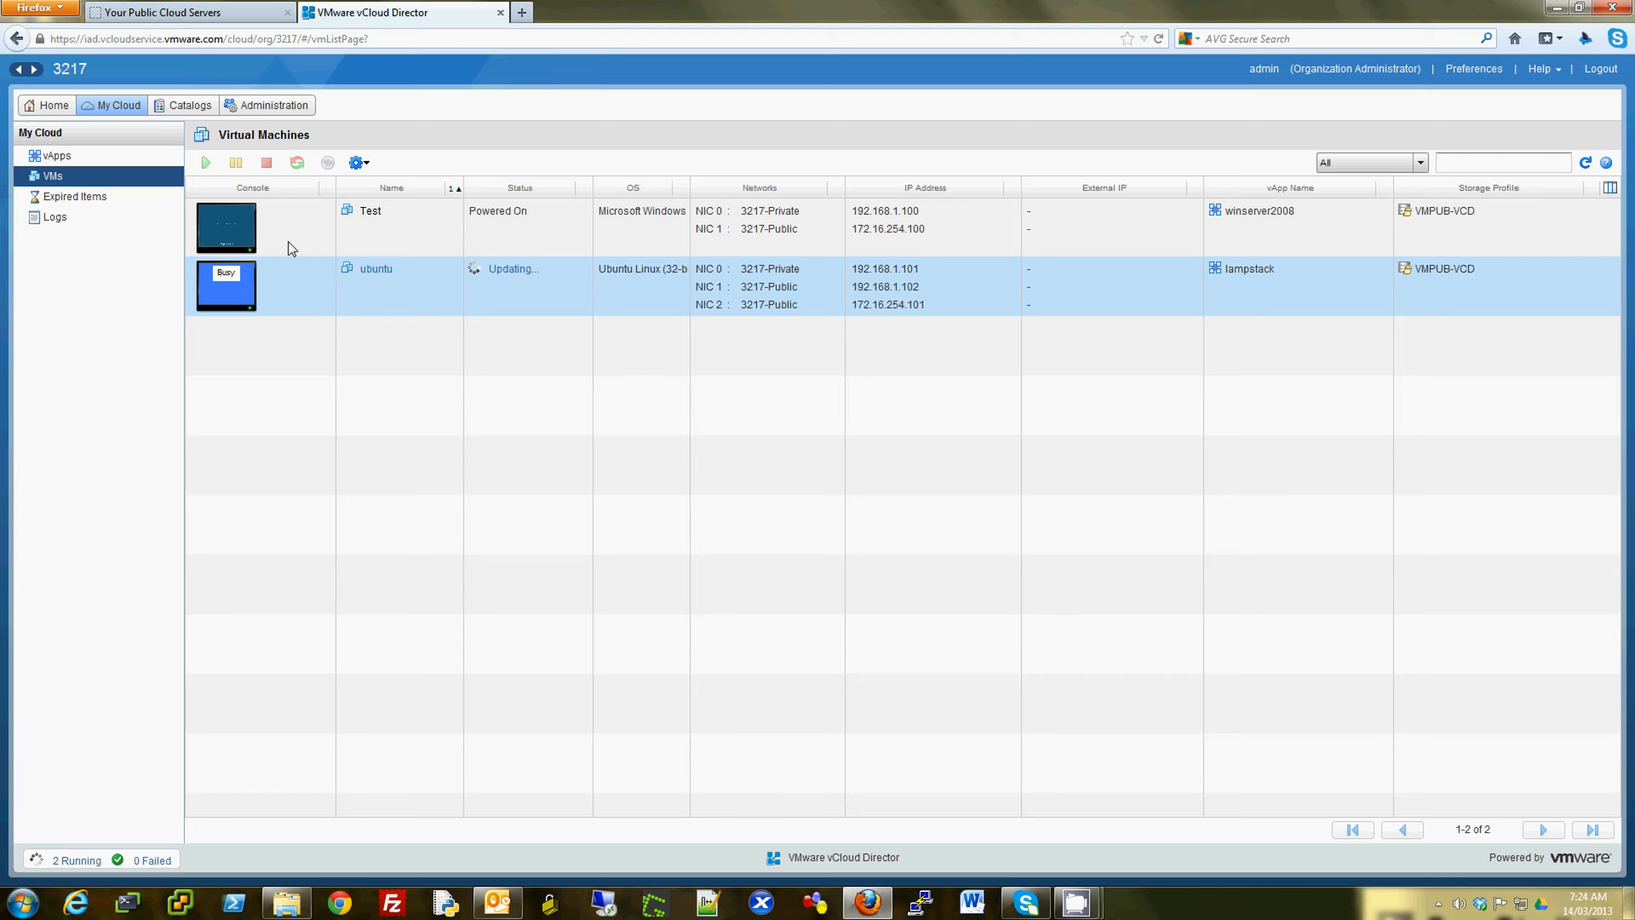
click(239, 280)
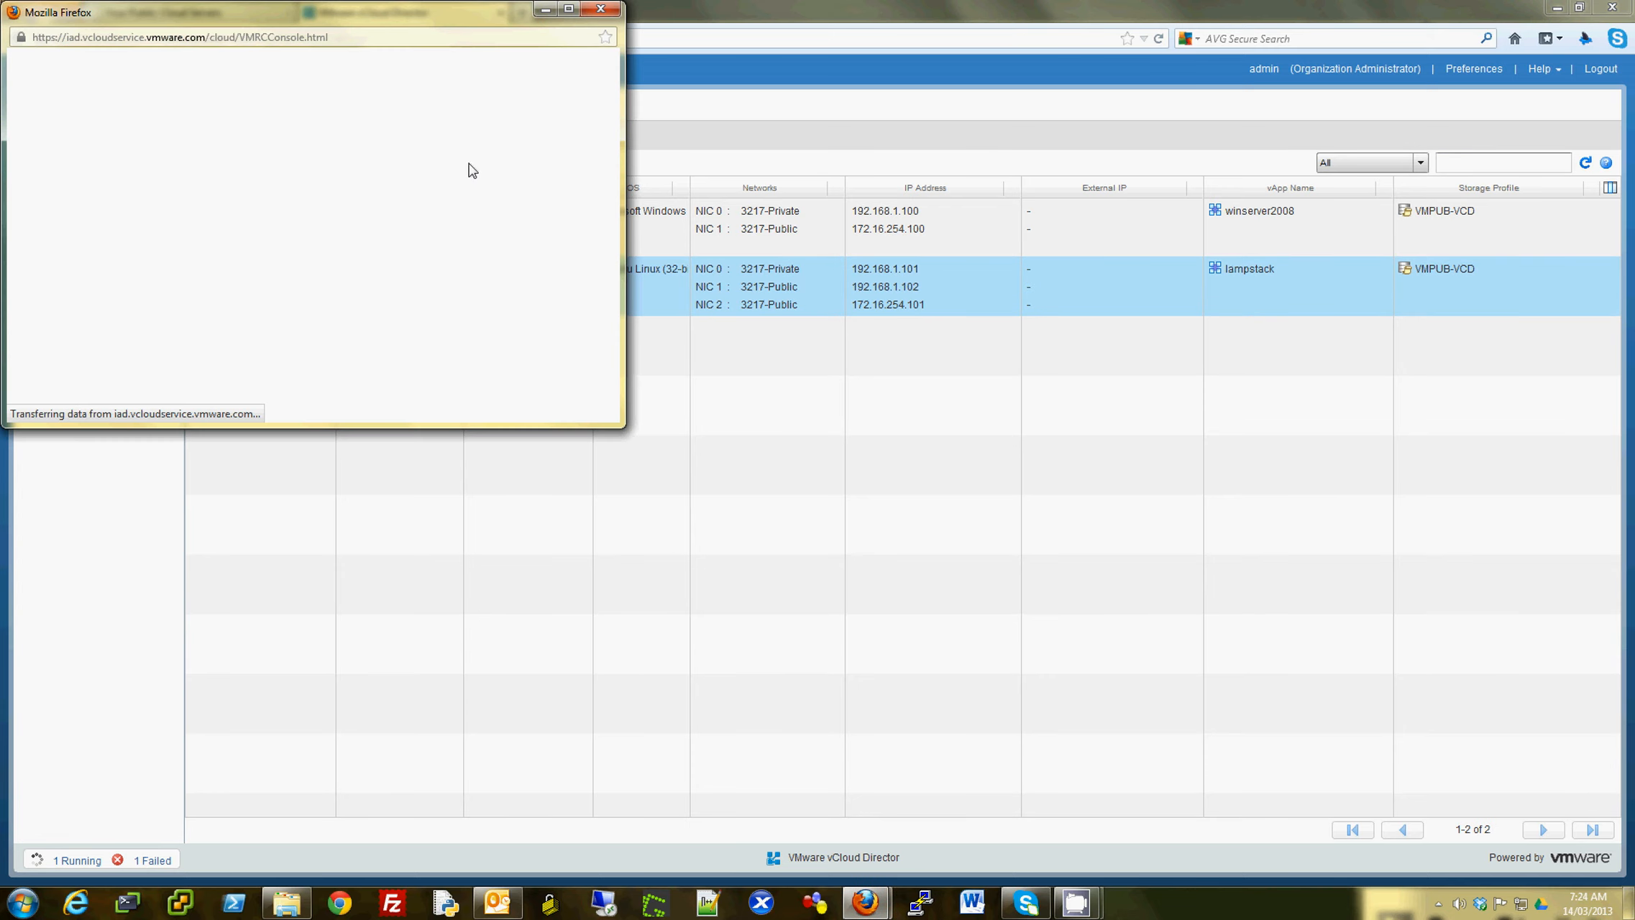
drag(655, 437, 656, 318)
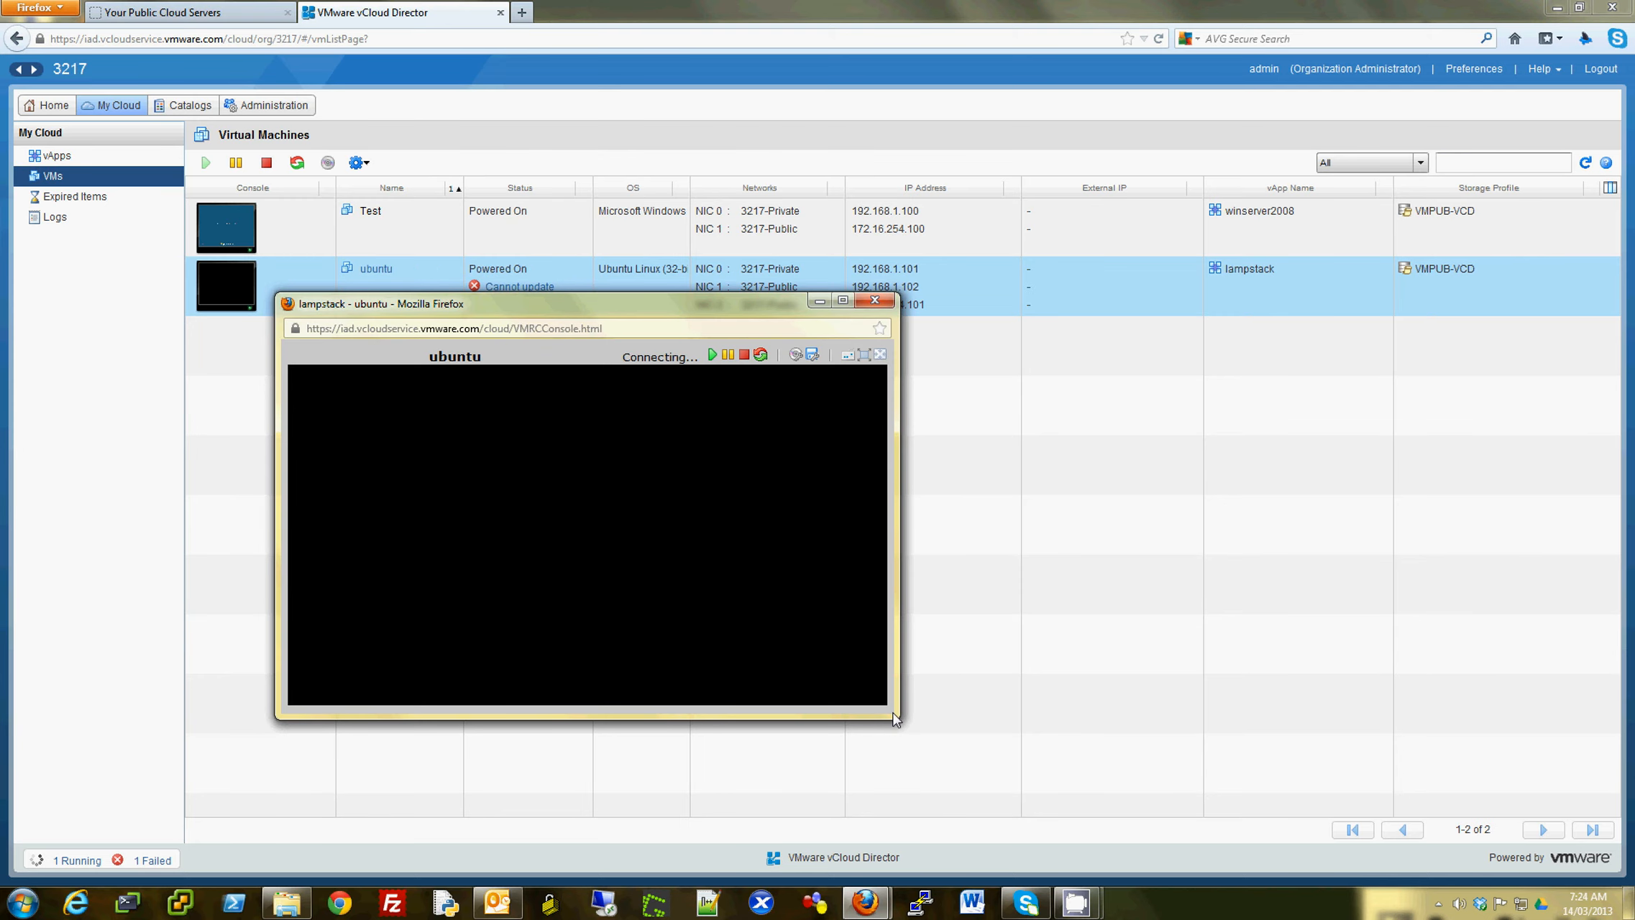
drag(898, 718, 1009, 849)
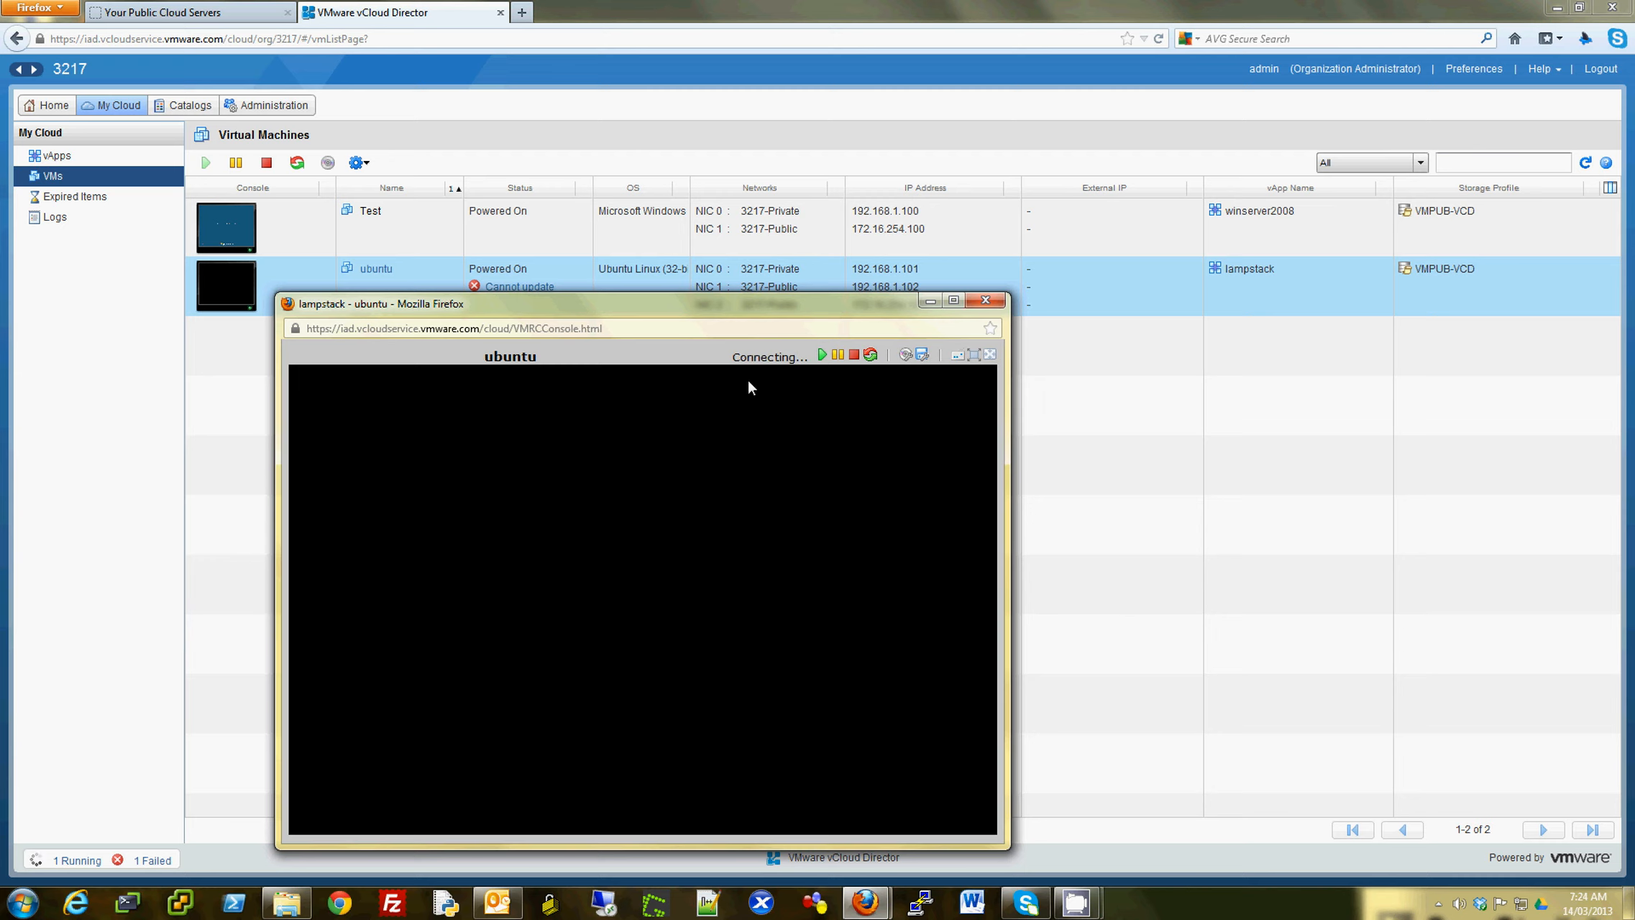
drag(800, 305, 843, 258)
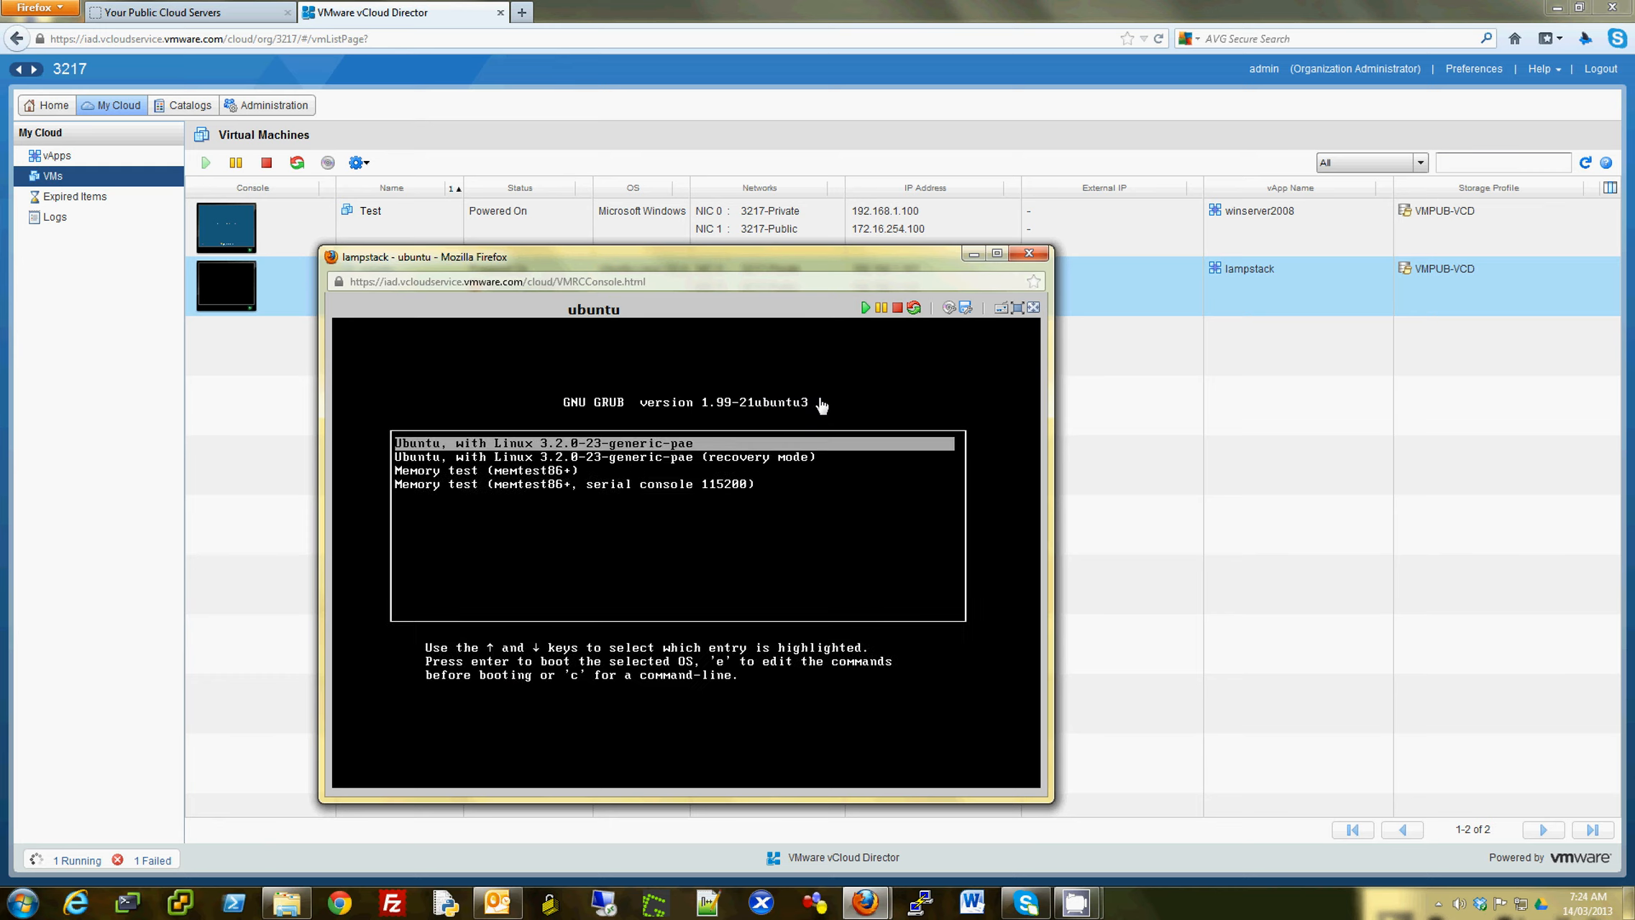
key(Return)
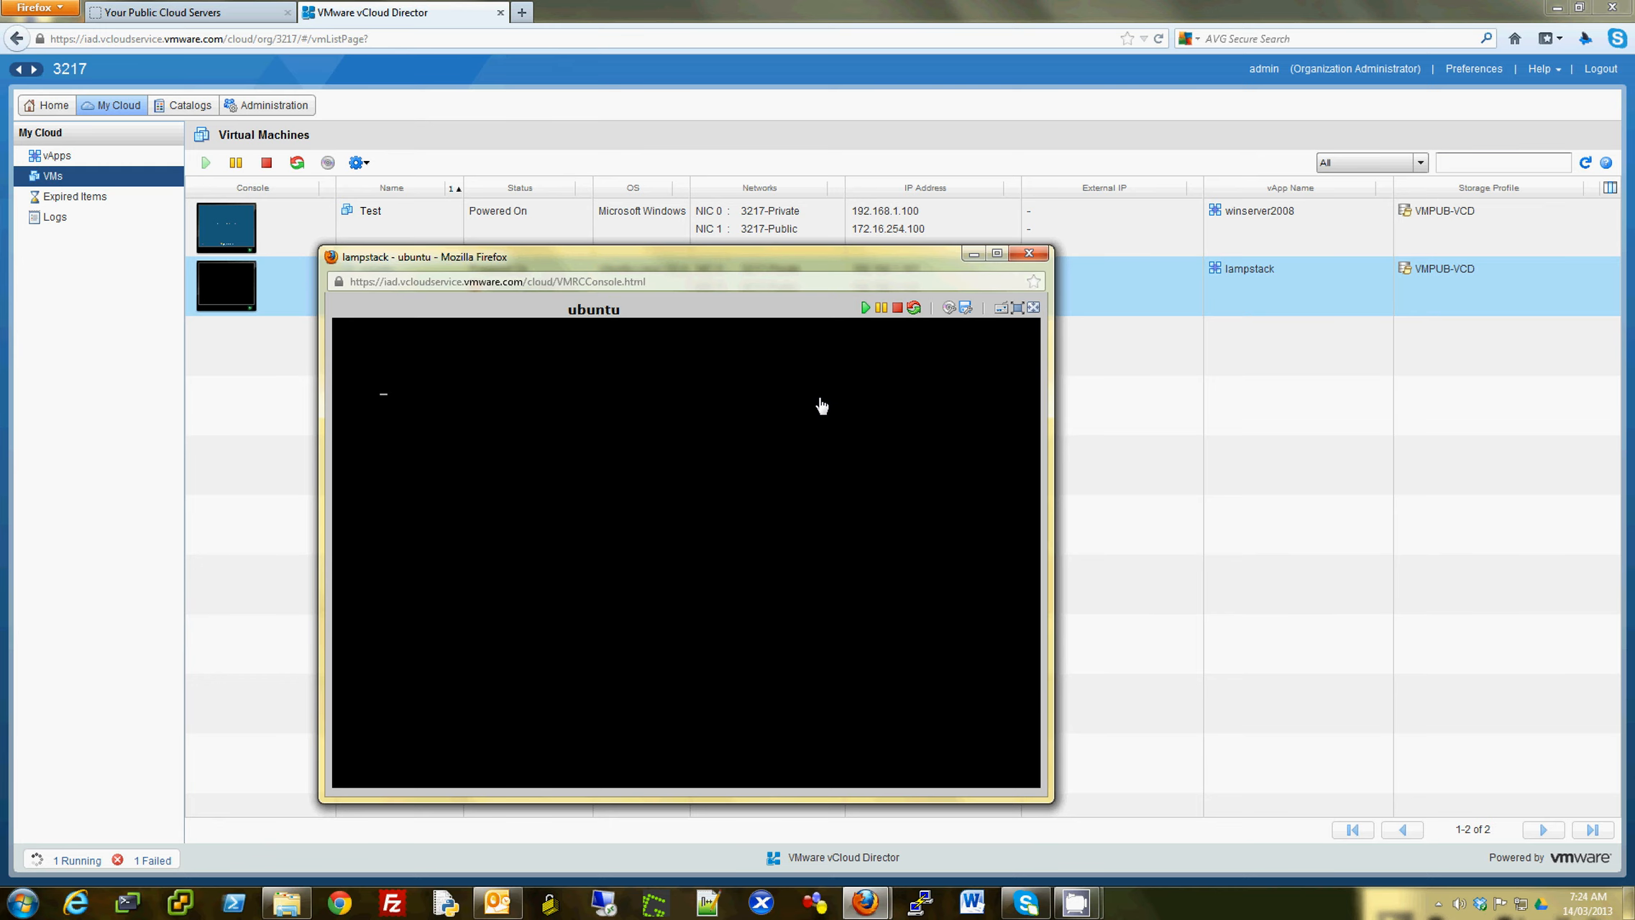
mouse_move(754, 268)
mouse_down()
mouse_move(801, 391)
mouse_move(745, 333)
mouse_move(745, 347)
mouse_move(757, 275)
mouse_up()
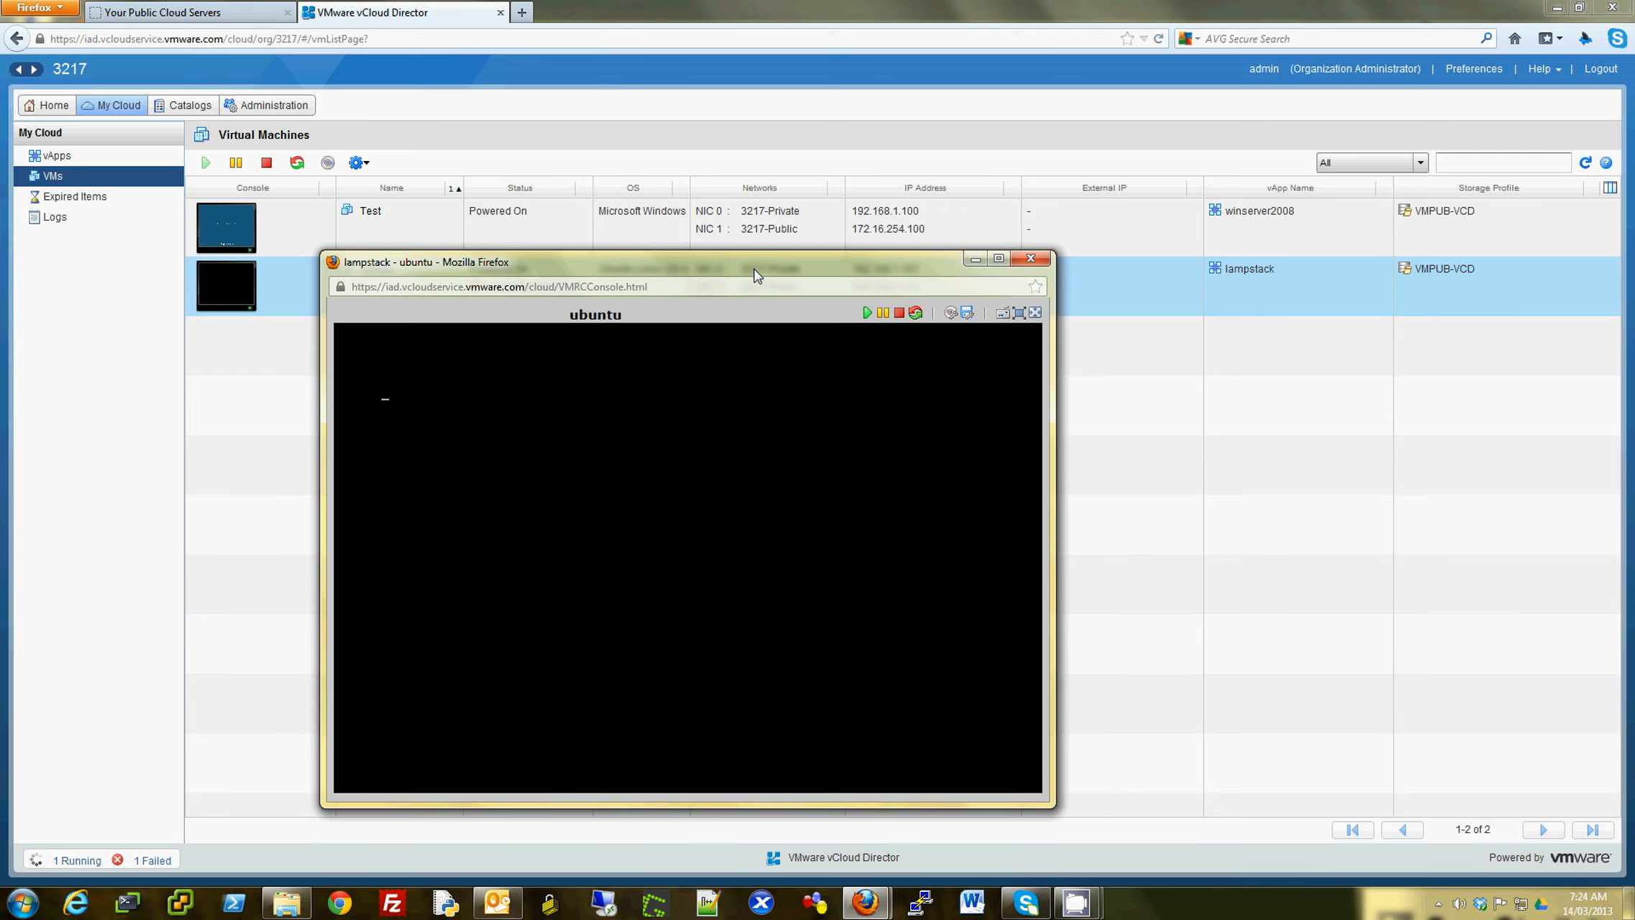
- Reset the ubuntu VM, boot the first Ubuntu entry again, and close the console
click(917, 314)
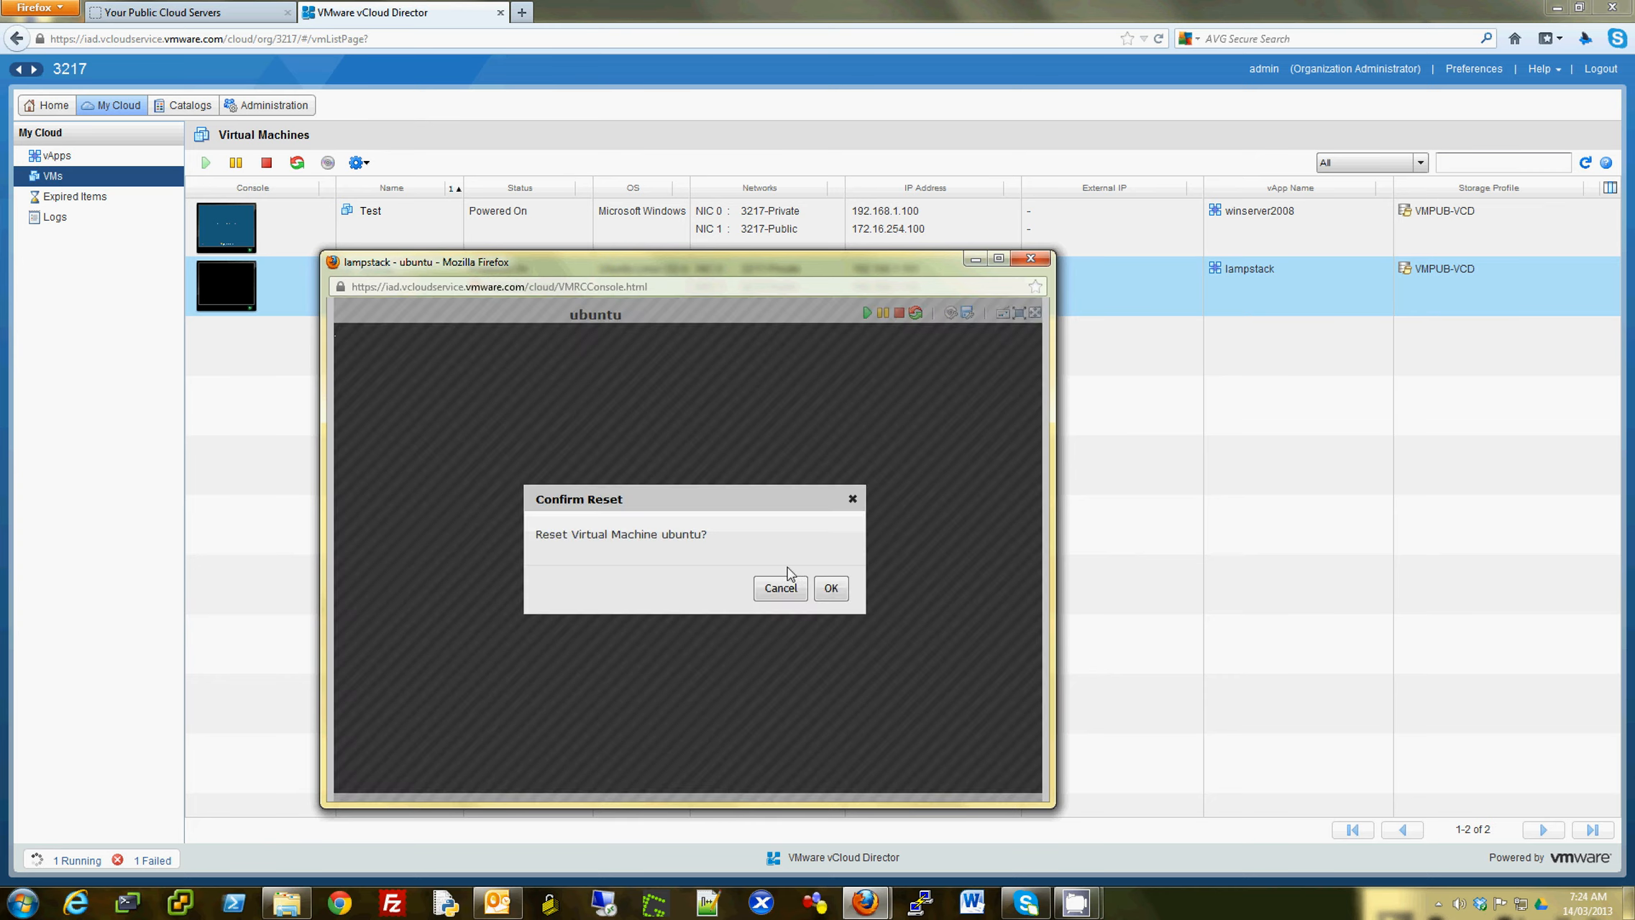
click(834, 591)
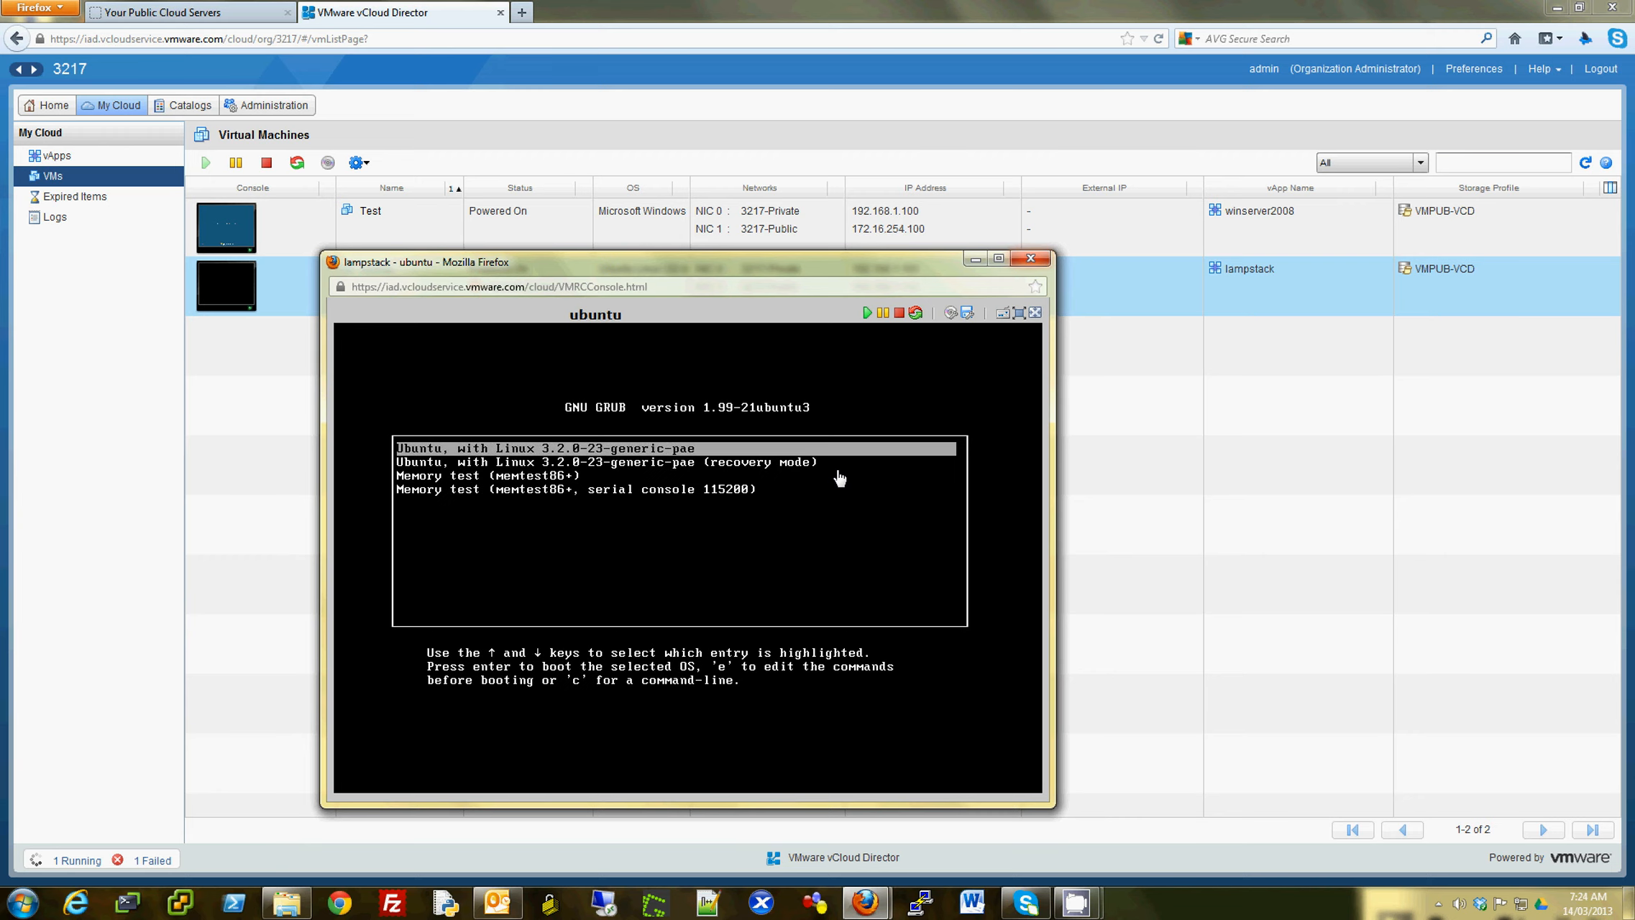
key(Return)
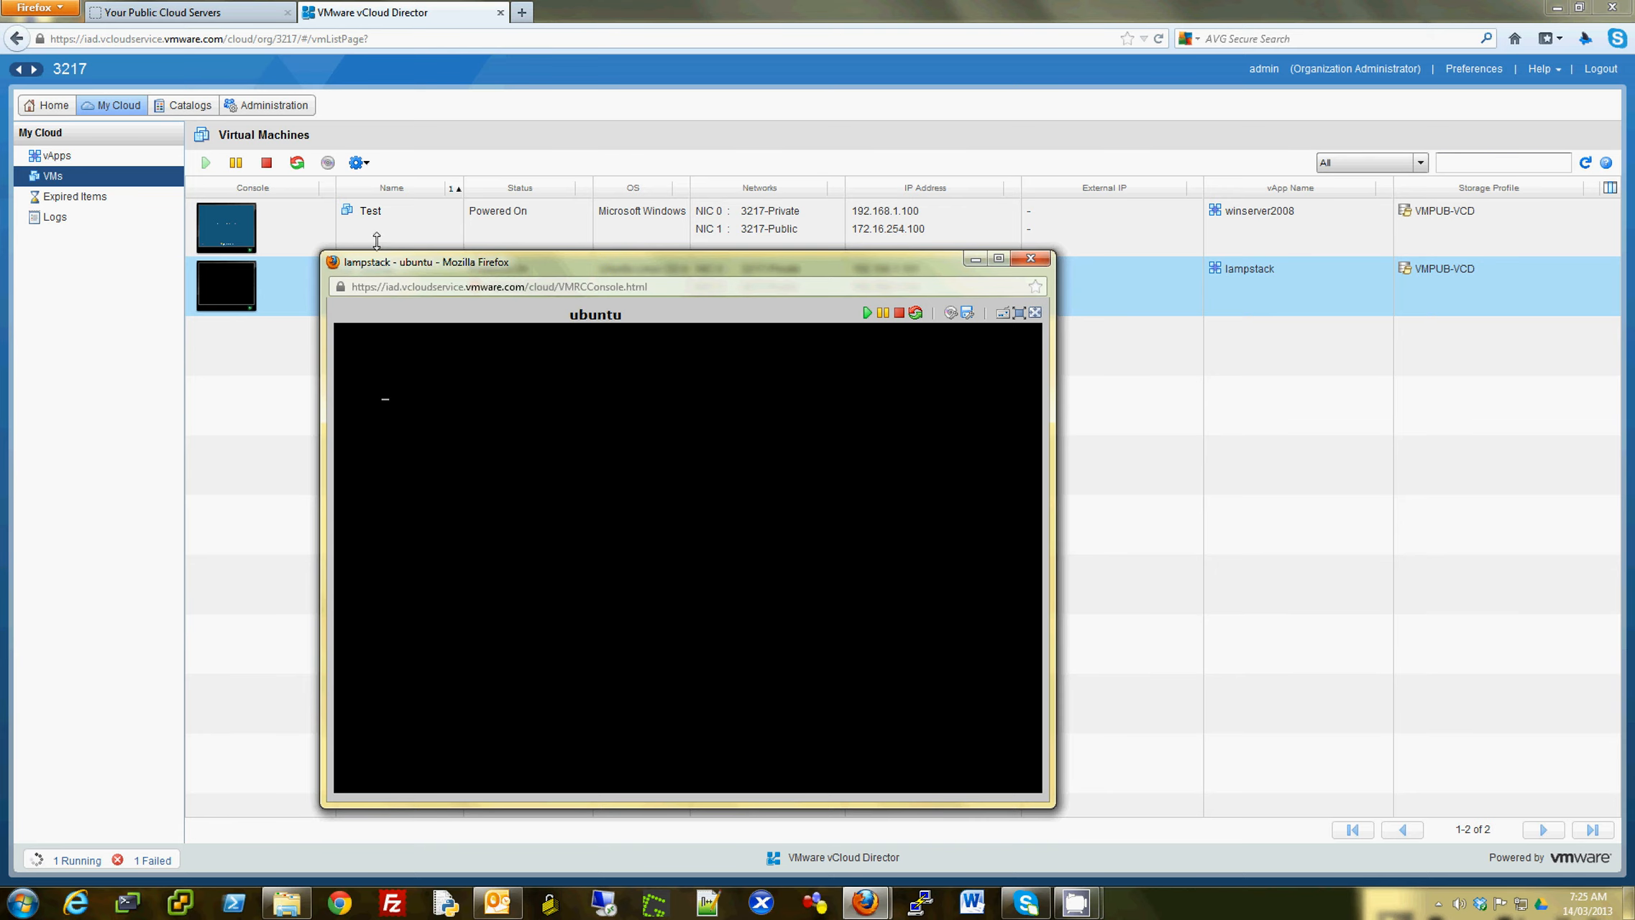
click(1030, 258)
- Check the ubuntu VM's Hardware properties, still at 4 MB memory, and close without saving
right_click(377, 299)
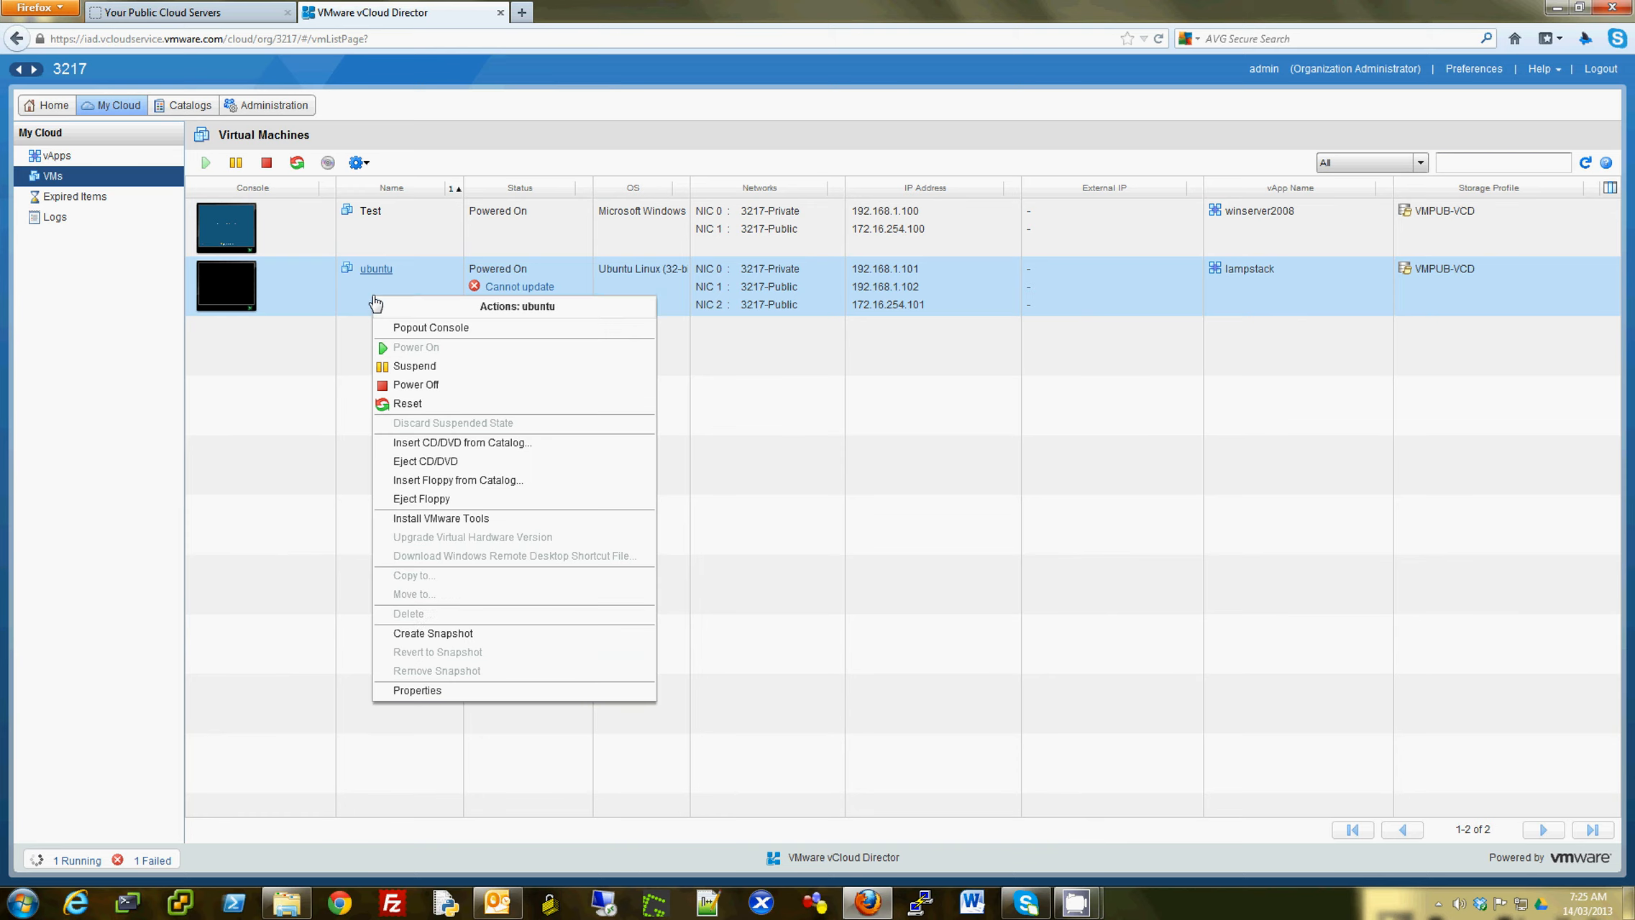
click(456, 691)
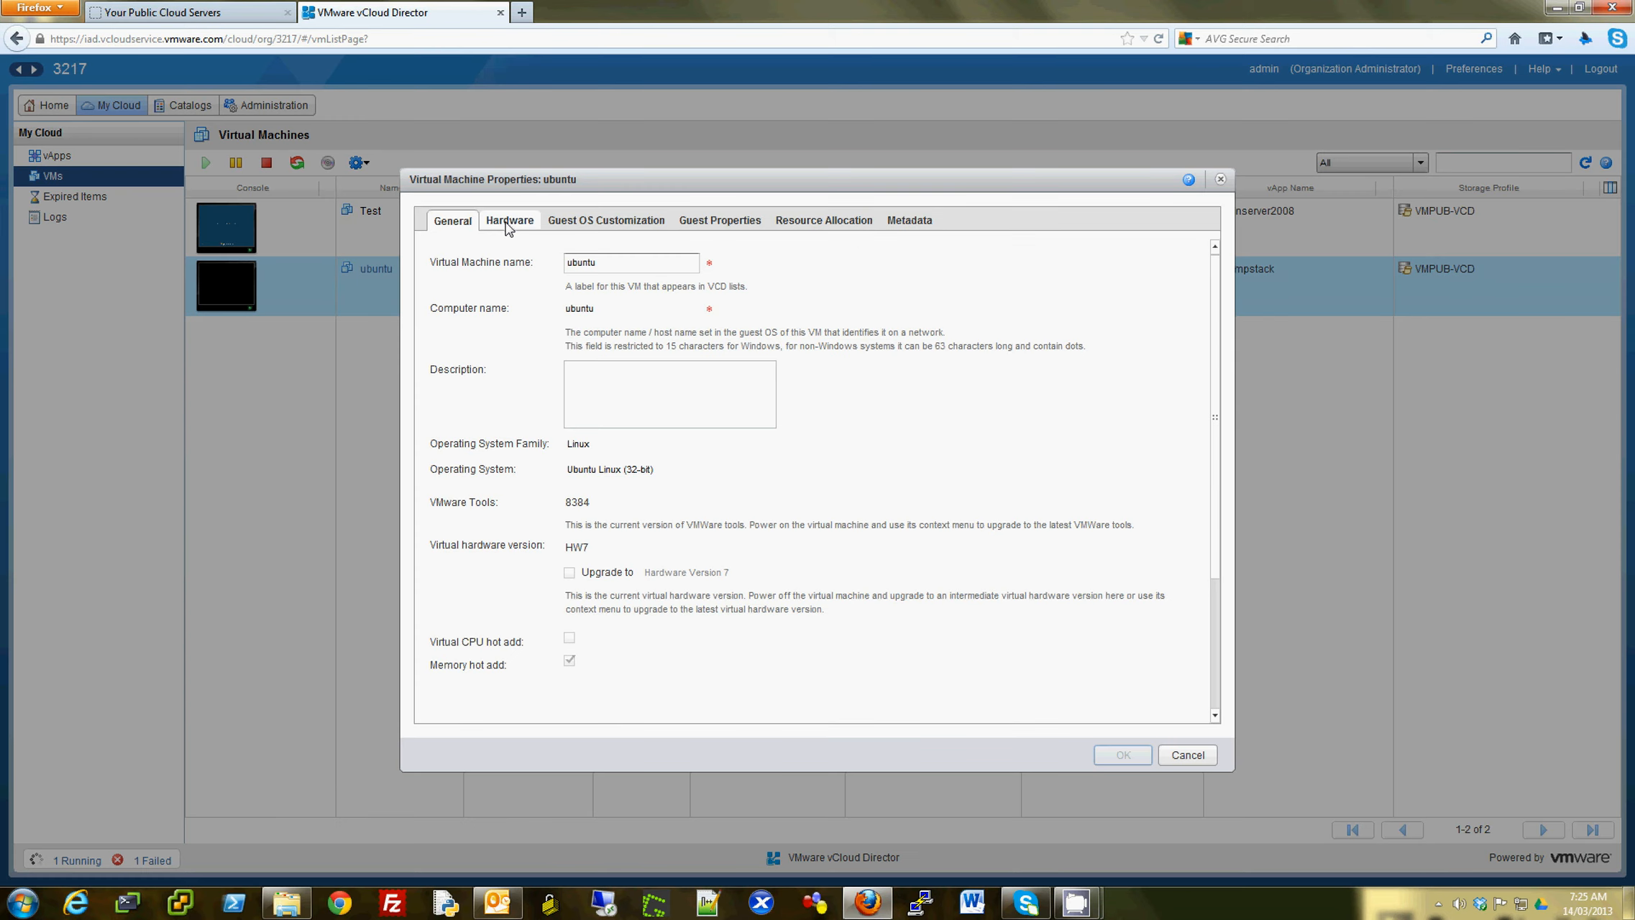
click(508, 222)
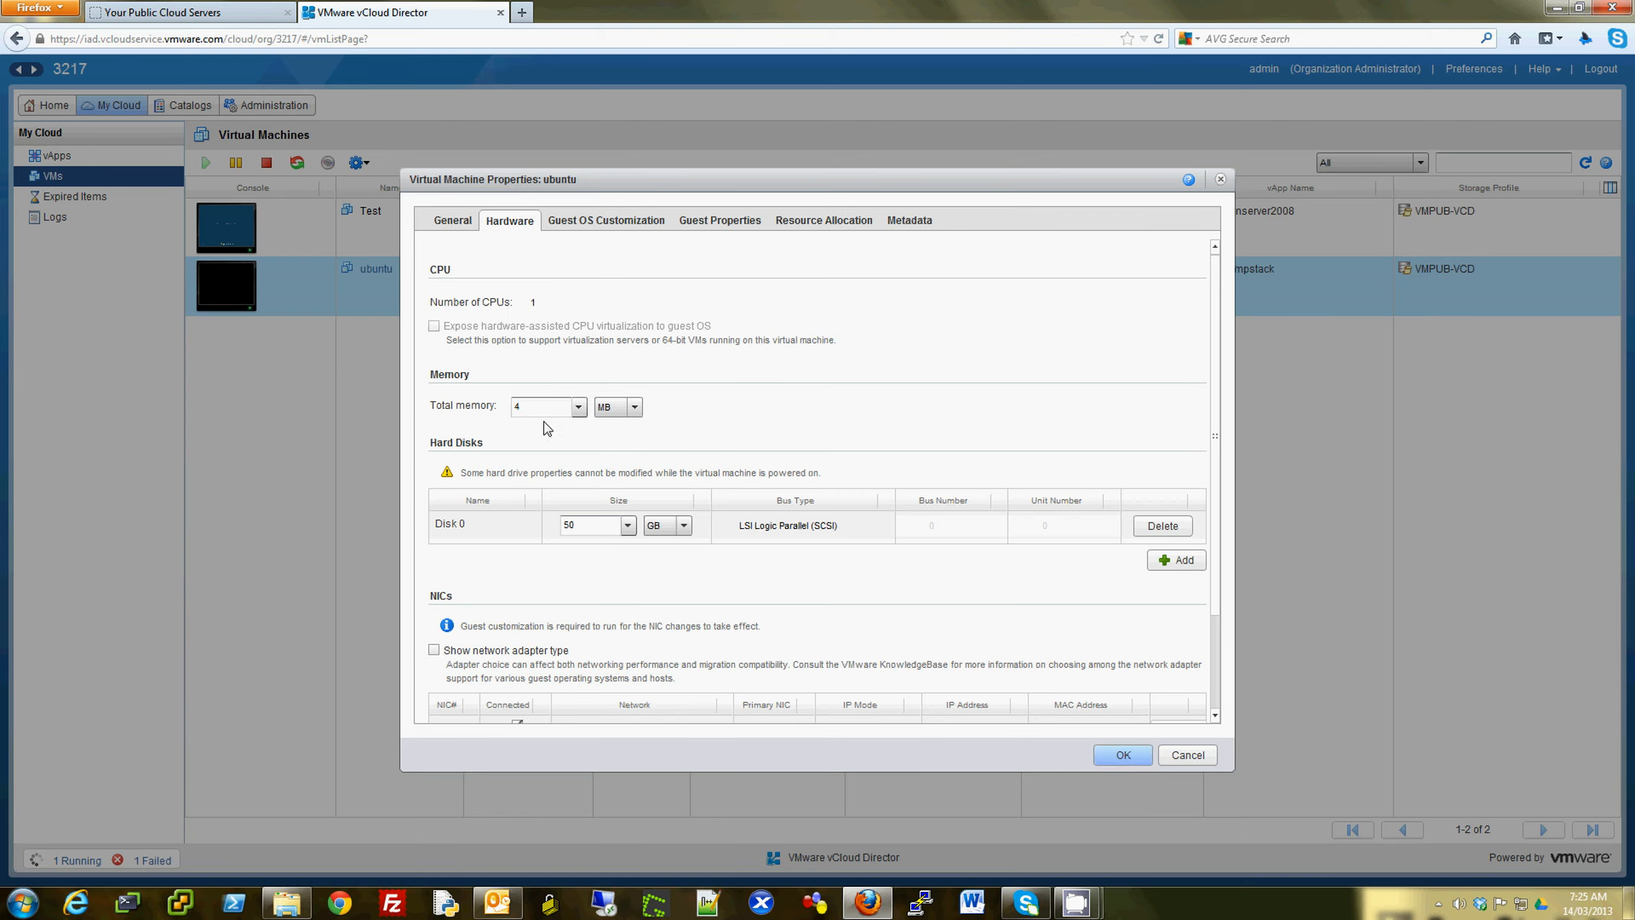
click(574, 413)
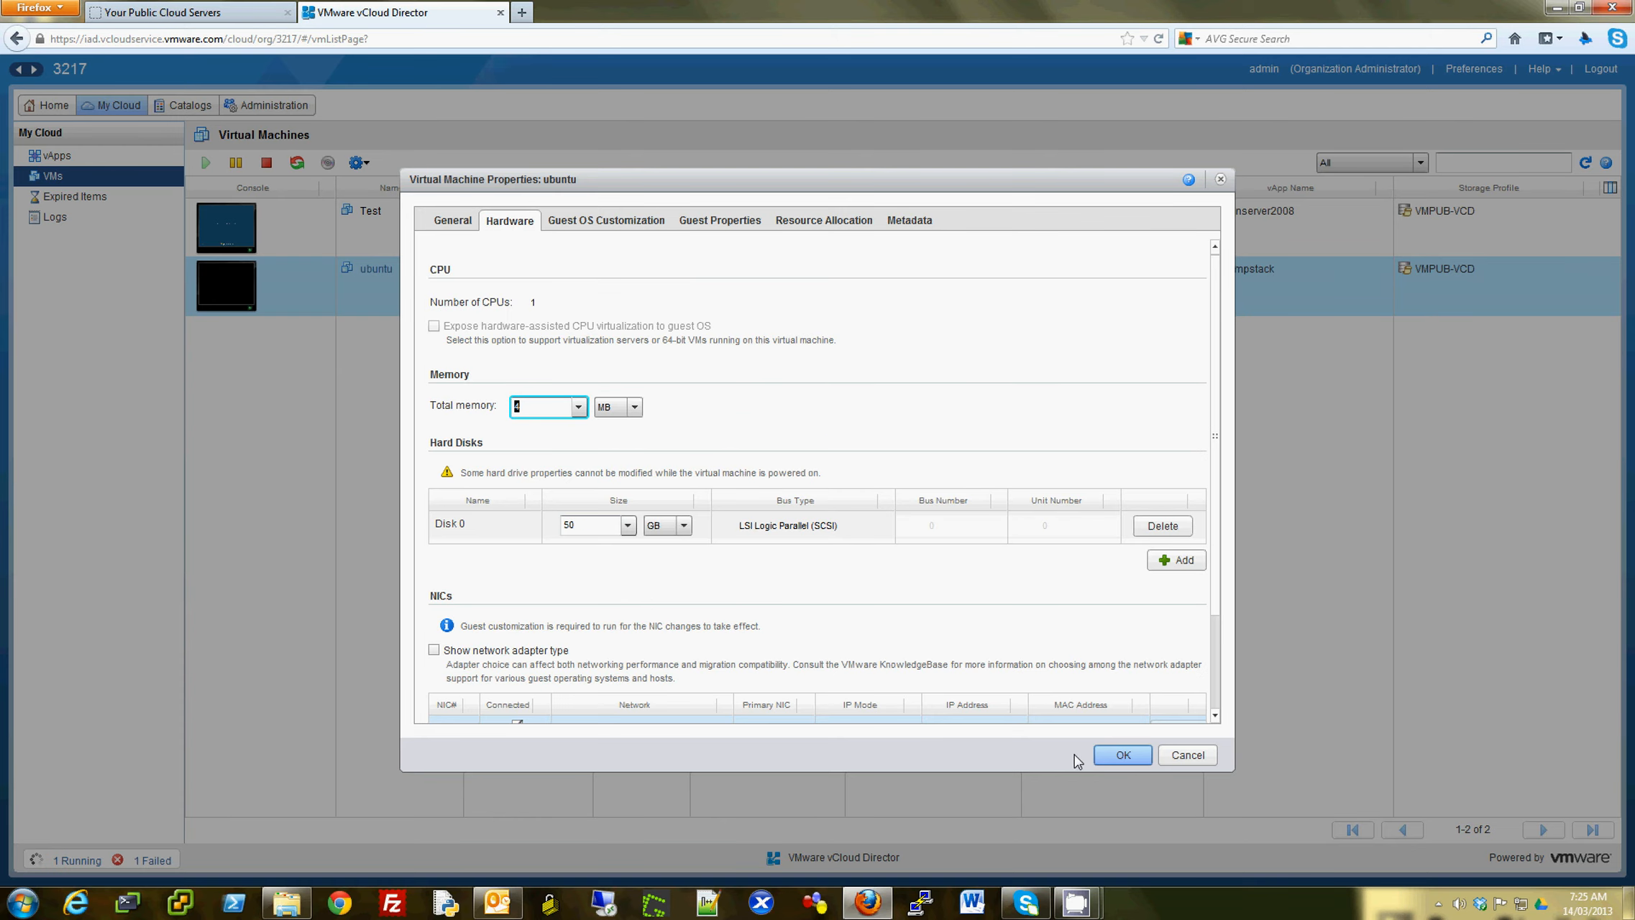
click(1212, 758)
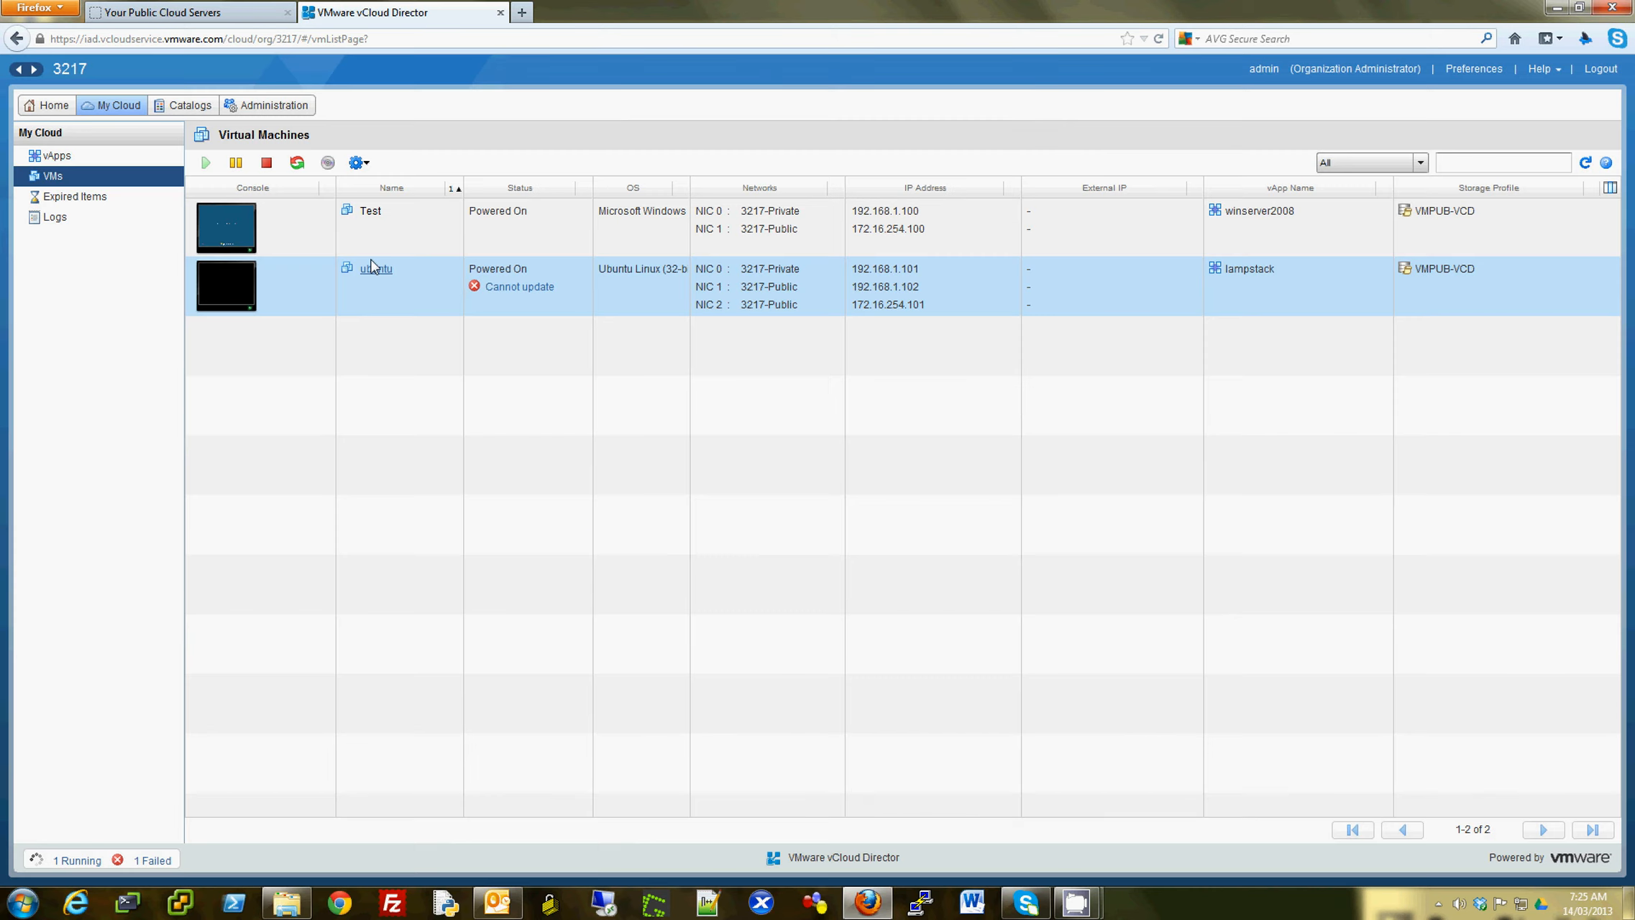
- Stop the ubuntu VM, declining once then confirming, and glance at the Public Cloud Servers tab
click(267, 165)
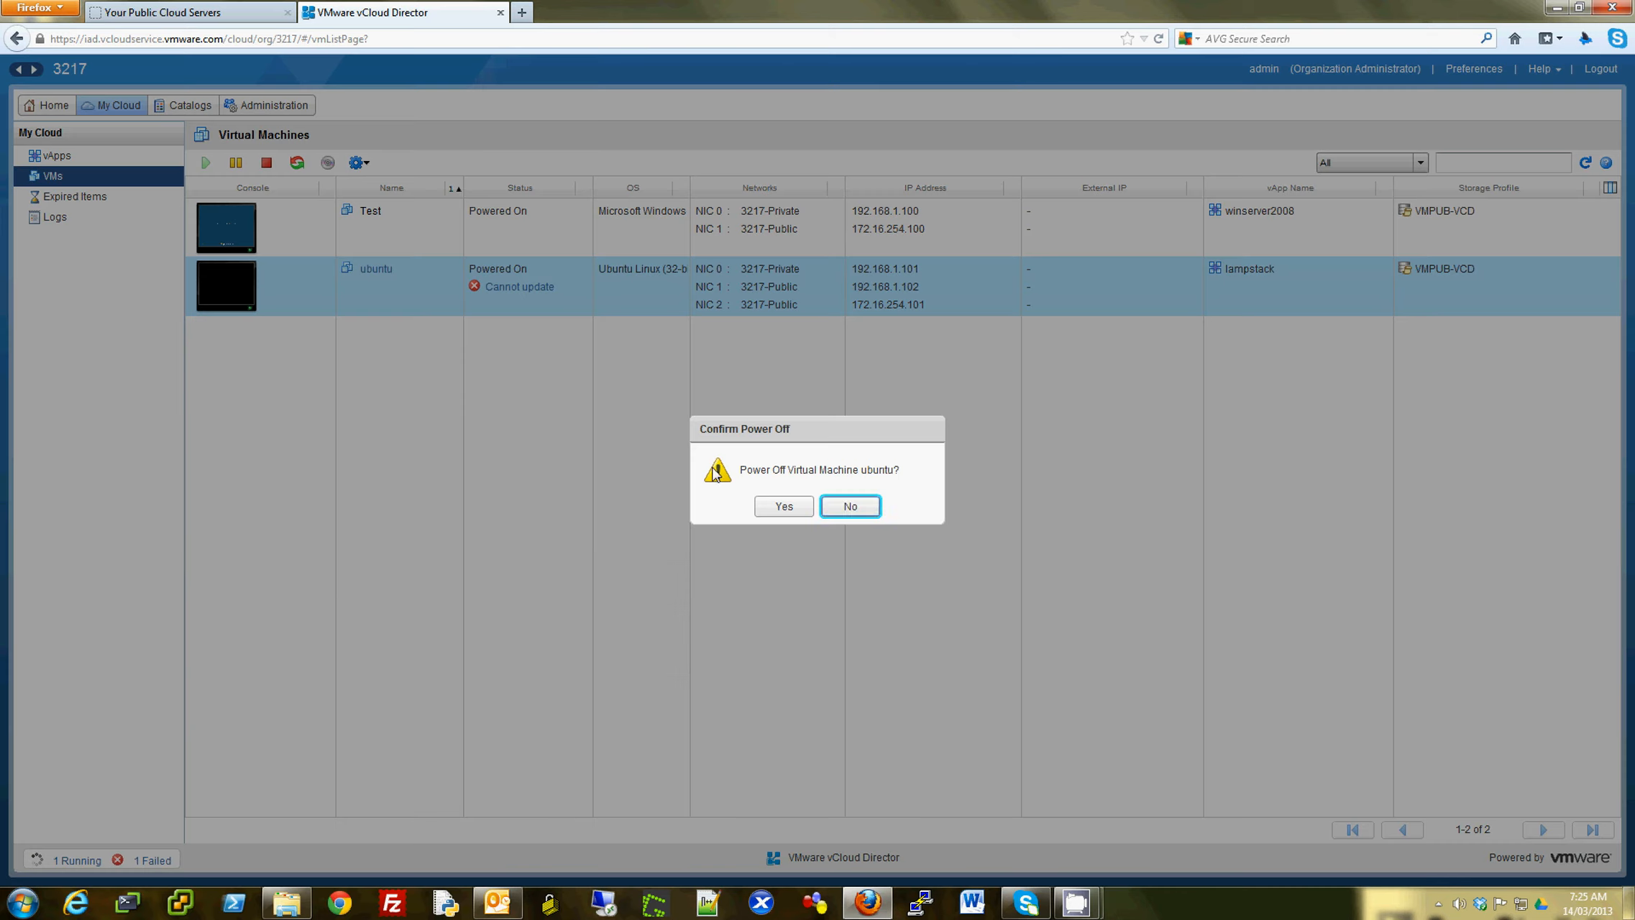
click(849, 505)
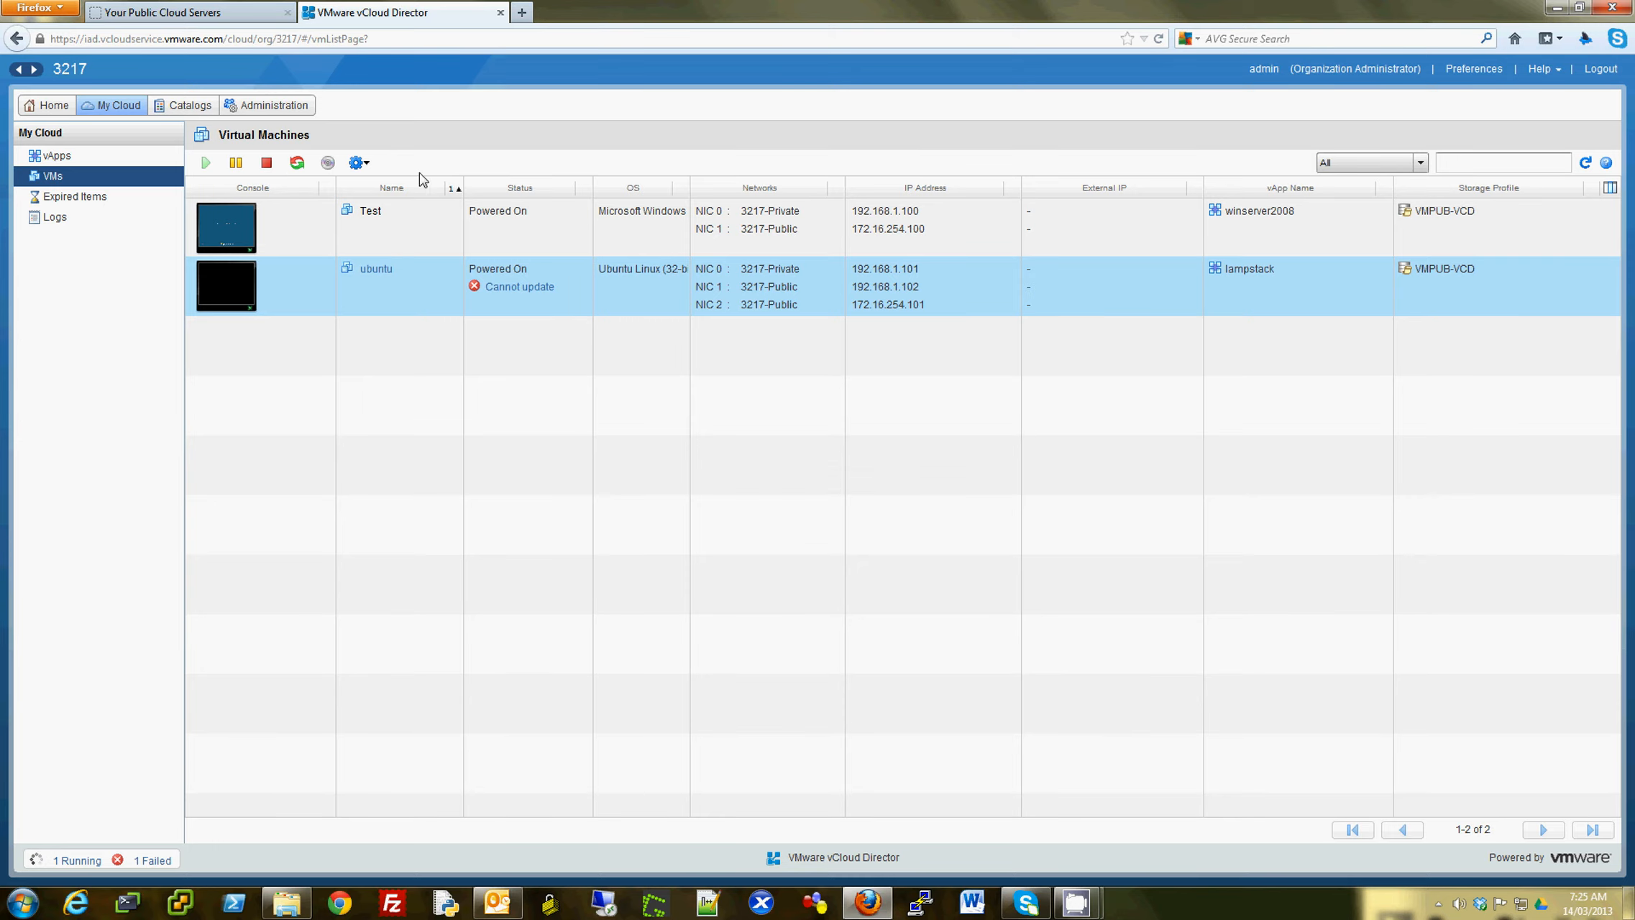
click(266, 164)
click(784, 507)
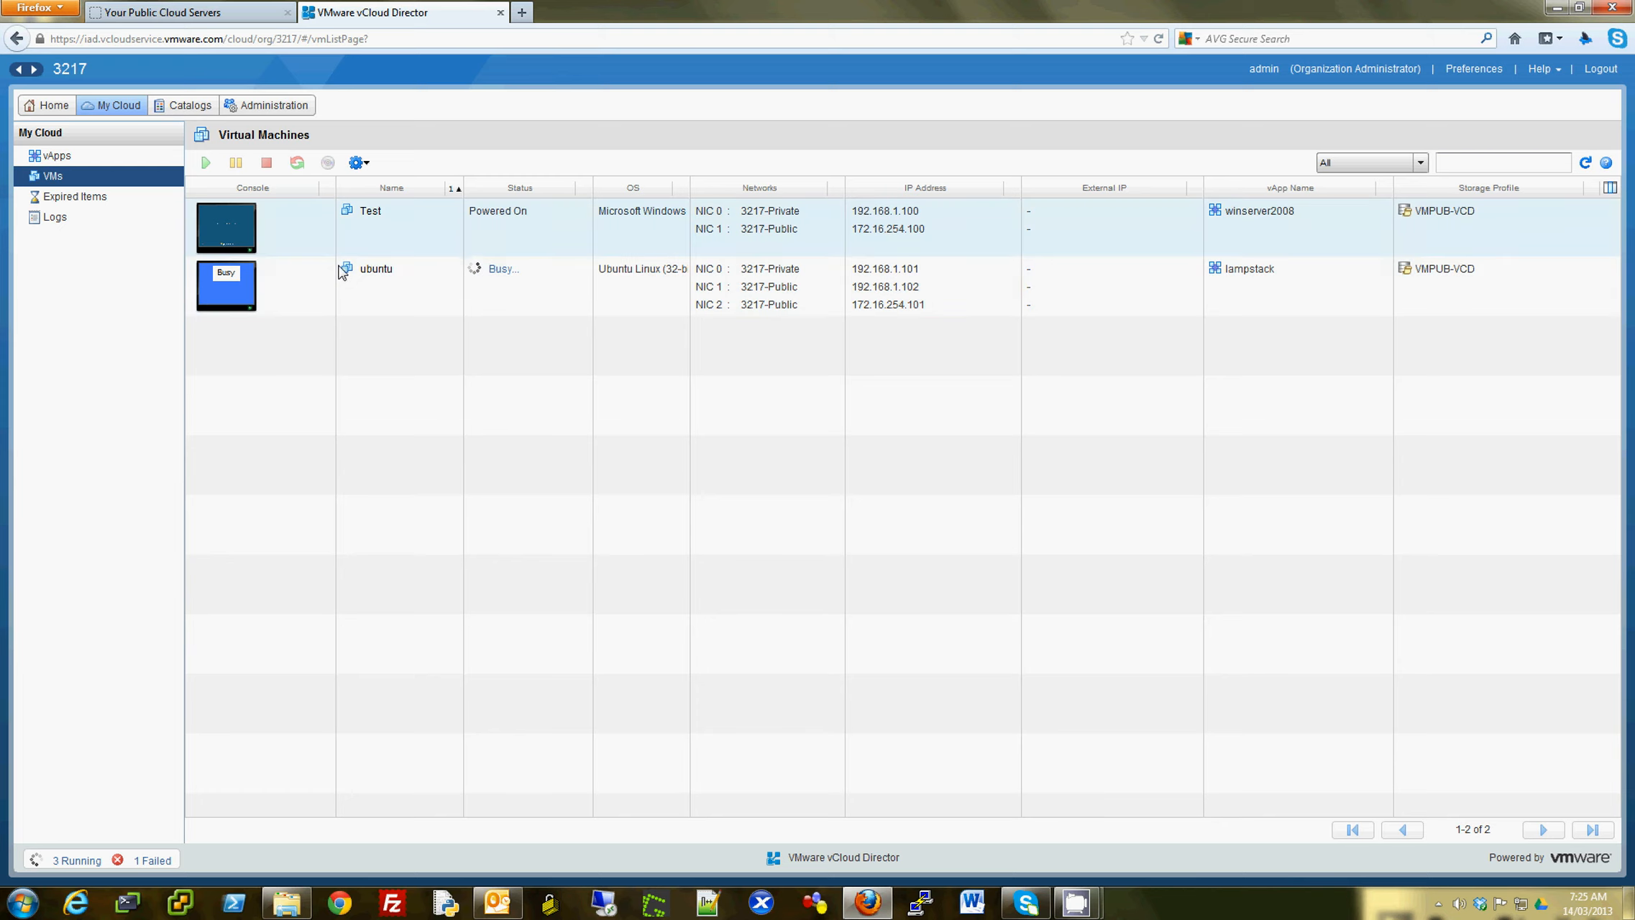
click(184, 10)
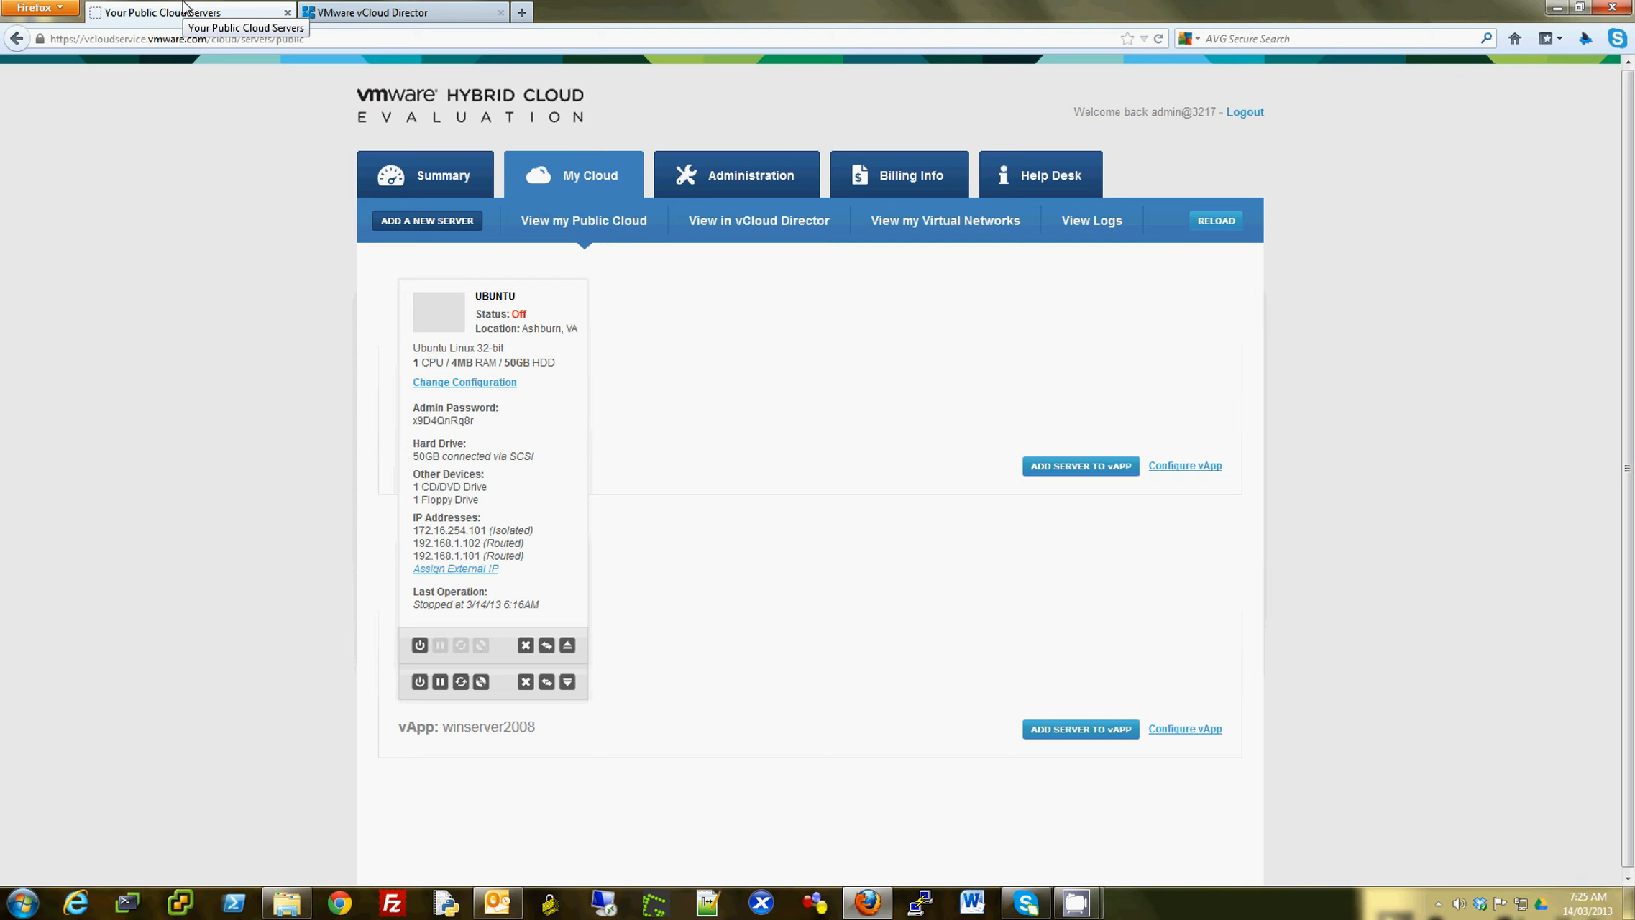
click(374, 13)
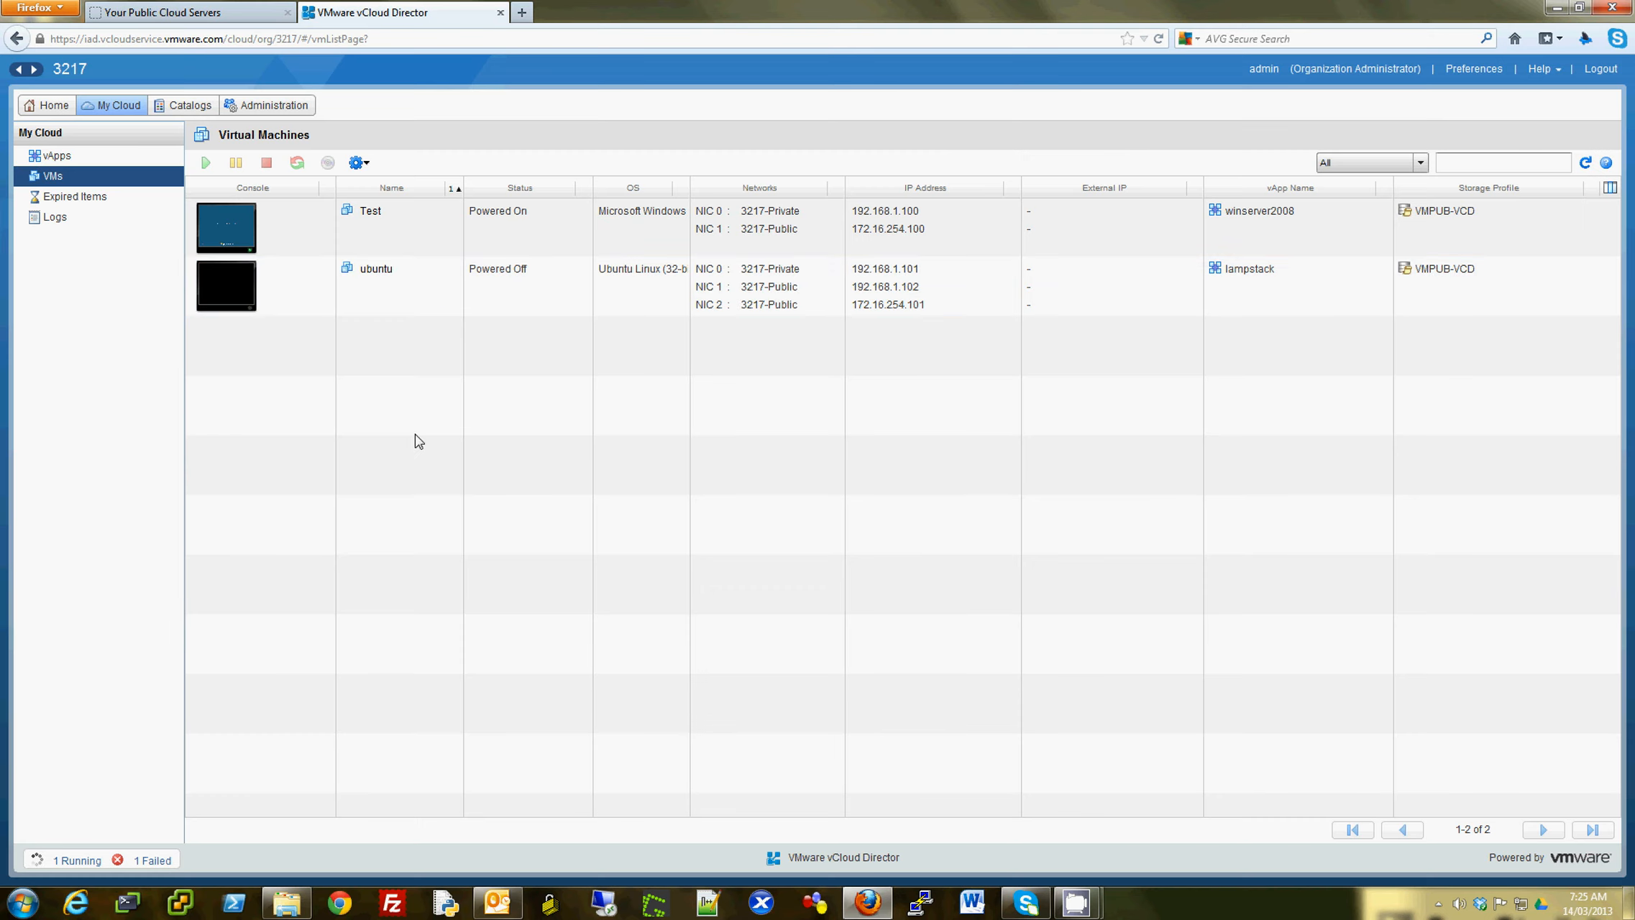
- In ubuntu's Properties Hardware tab, set Total memory to 1 with GB units and save
click(373, 274)
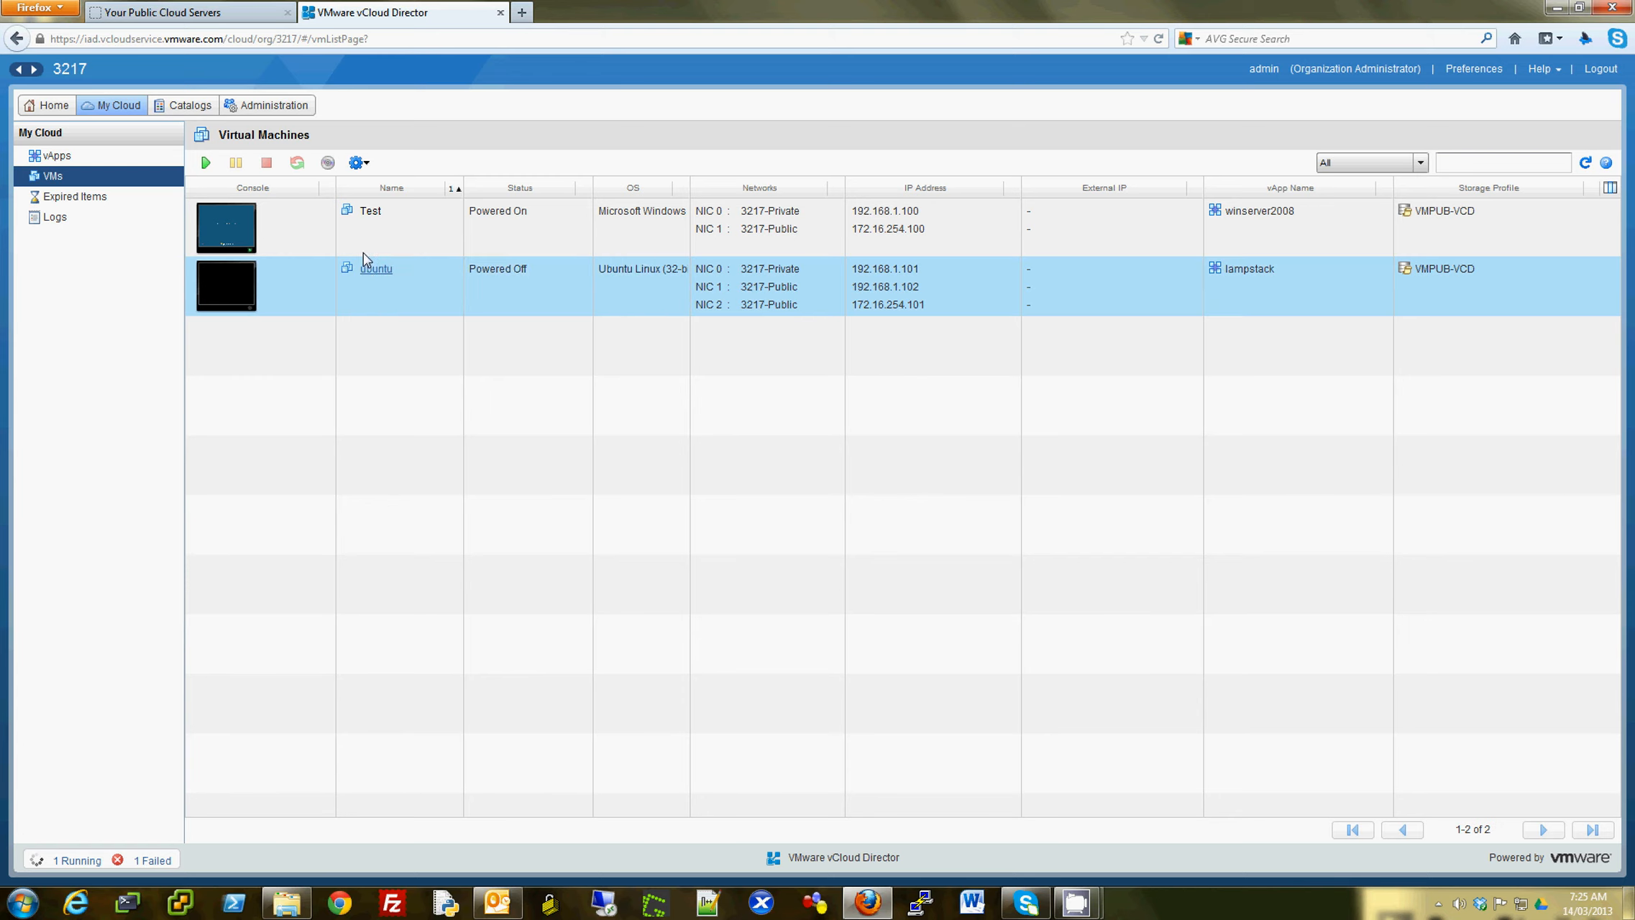
click(357, 162)
click(433, 561)
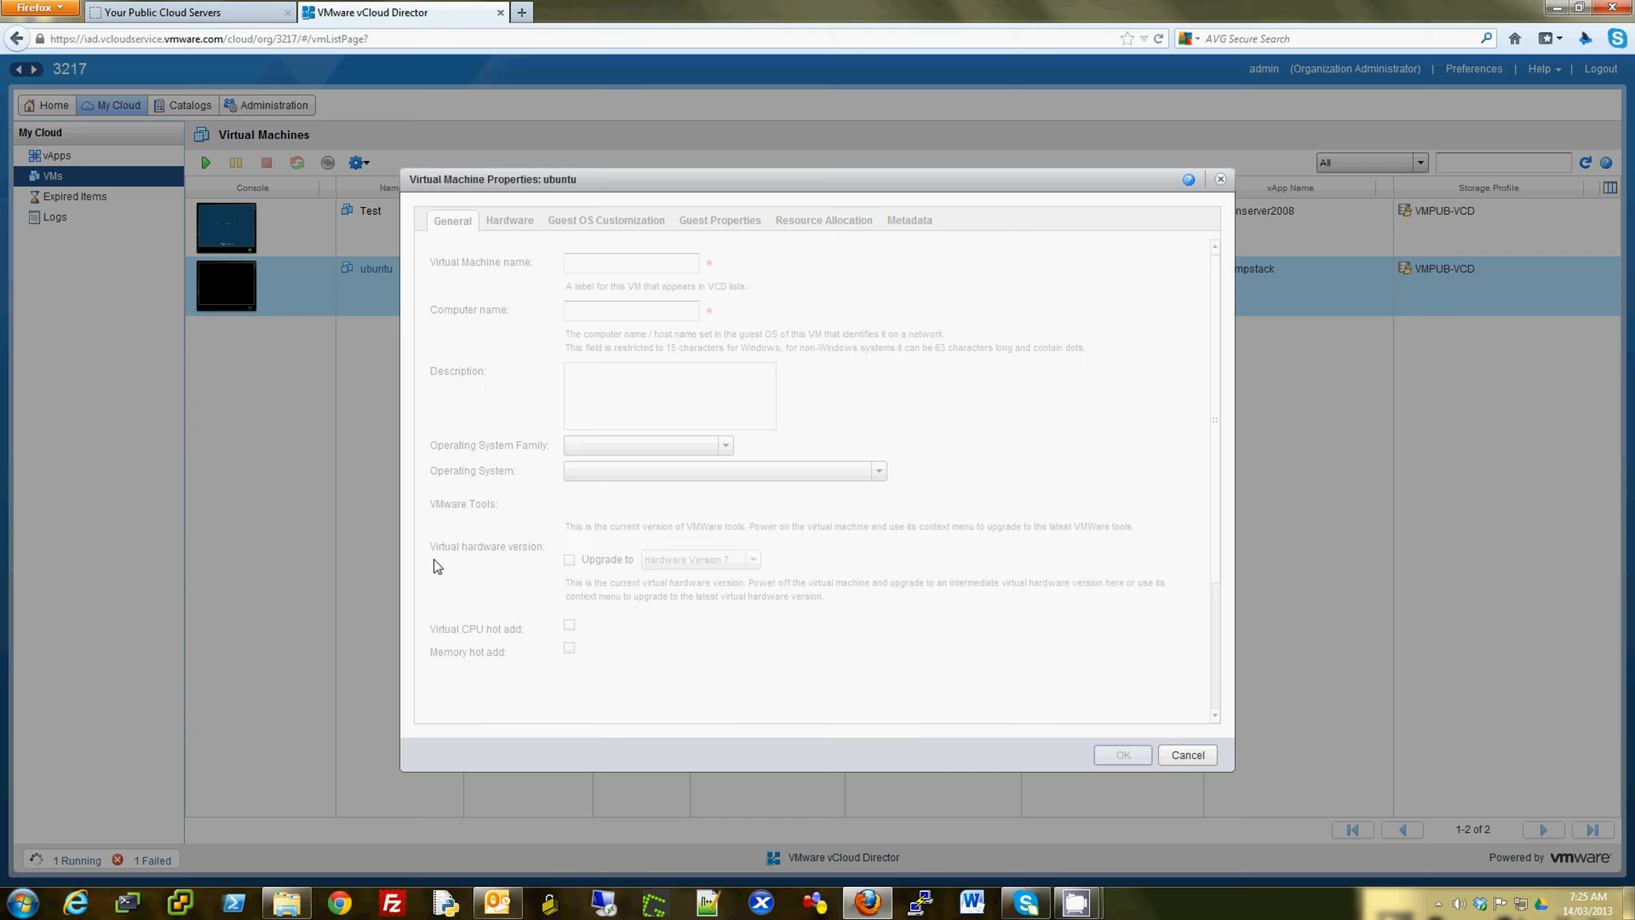
click(495, 223)
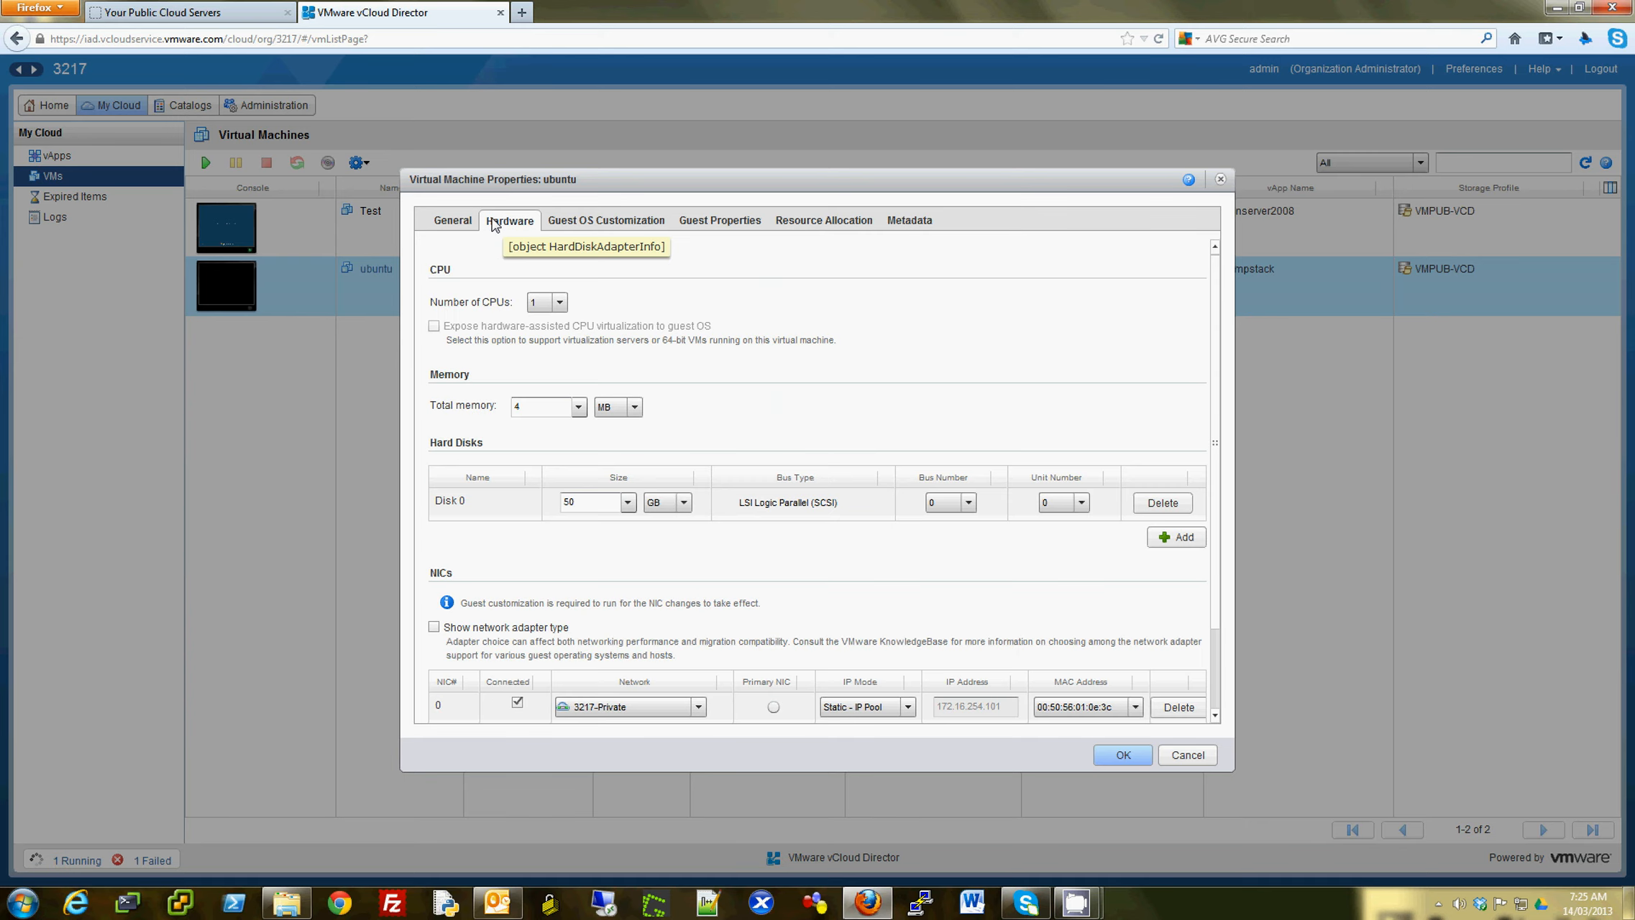
click(577, 407)
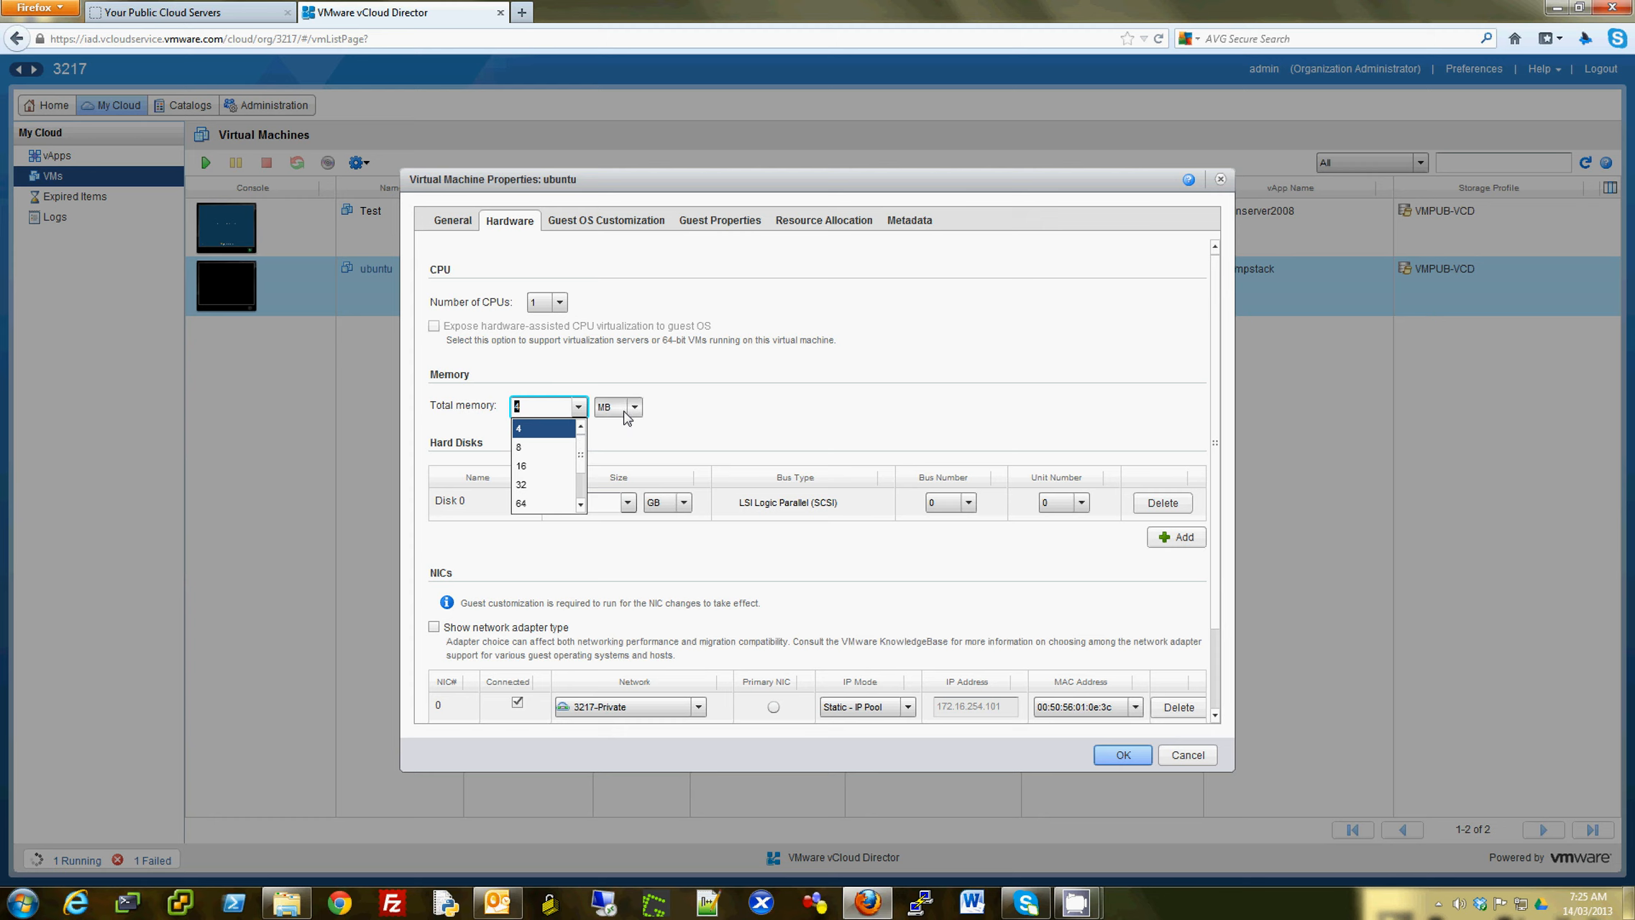
click(626, 417)
click(611, 441)
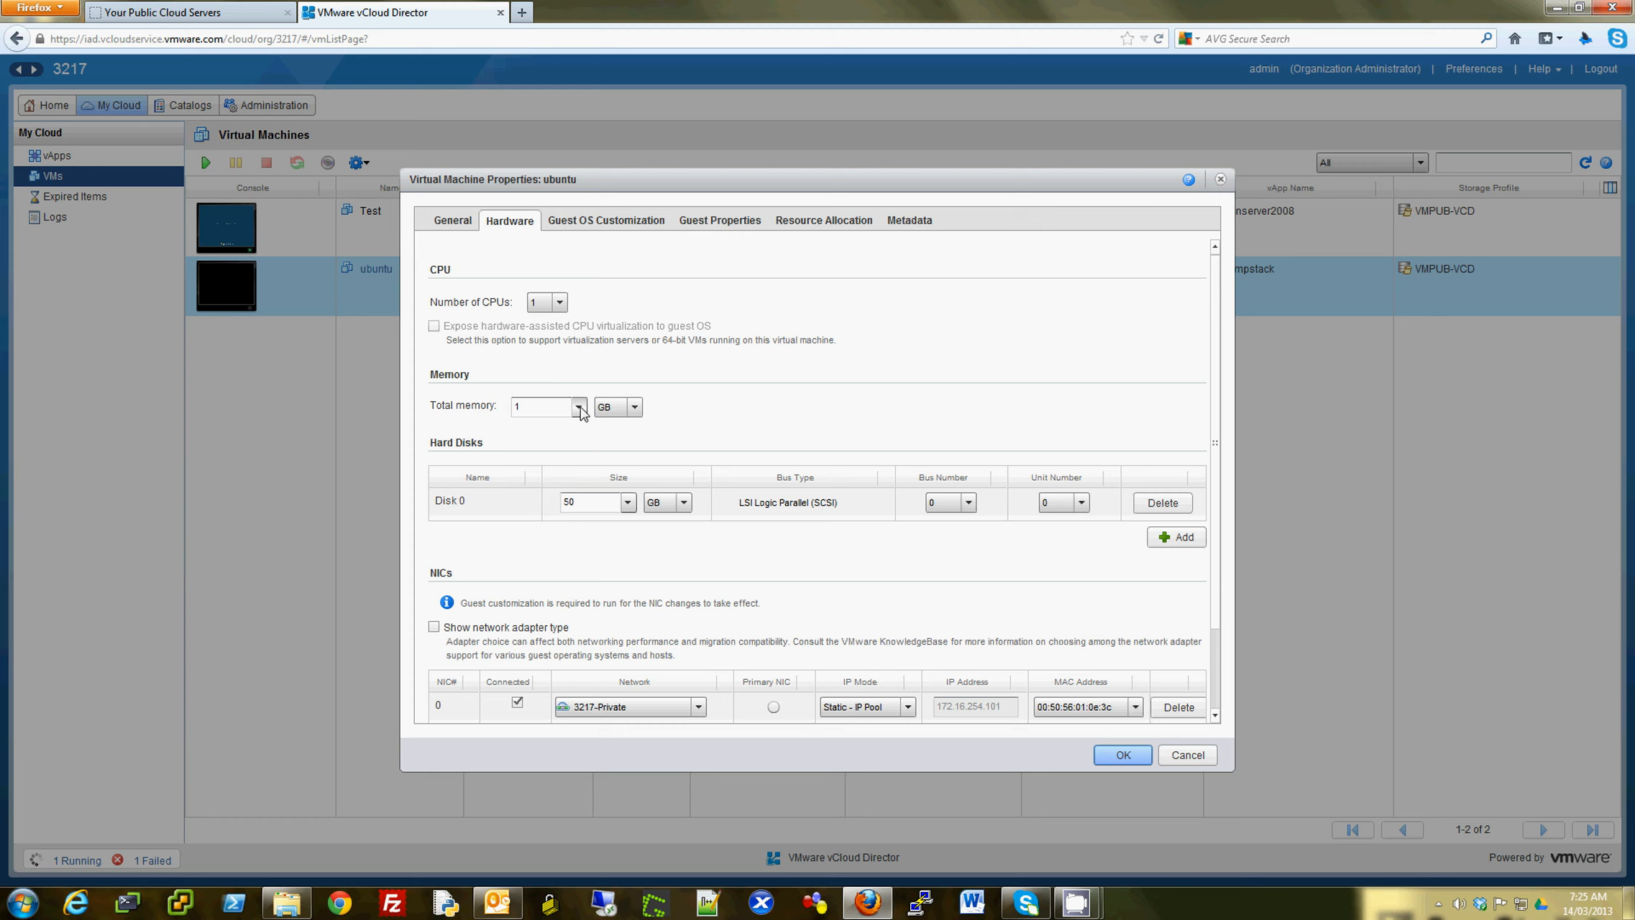
click(578, 408)
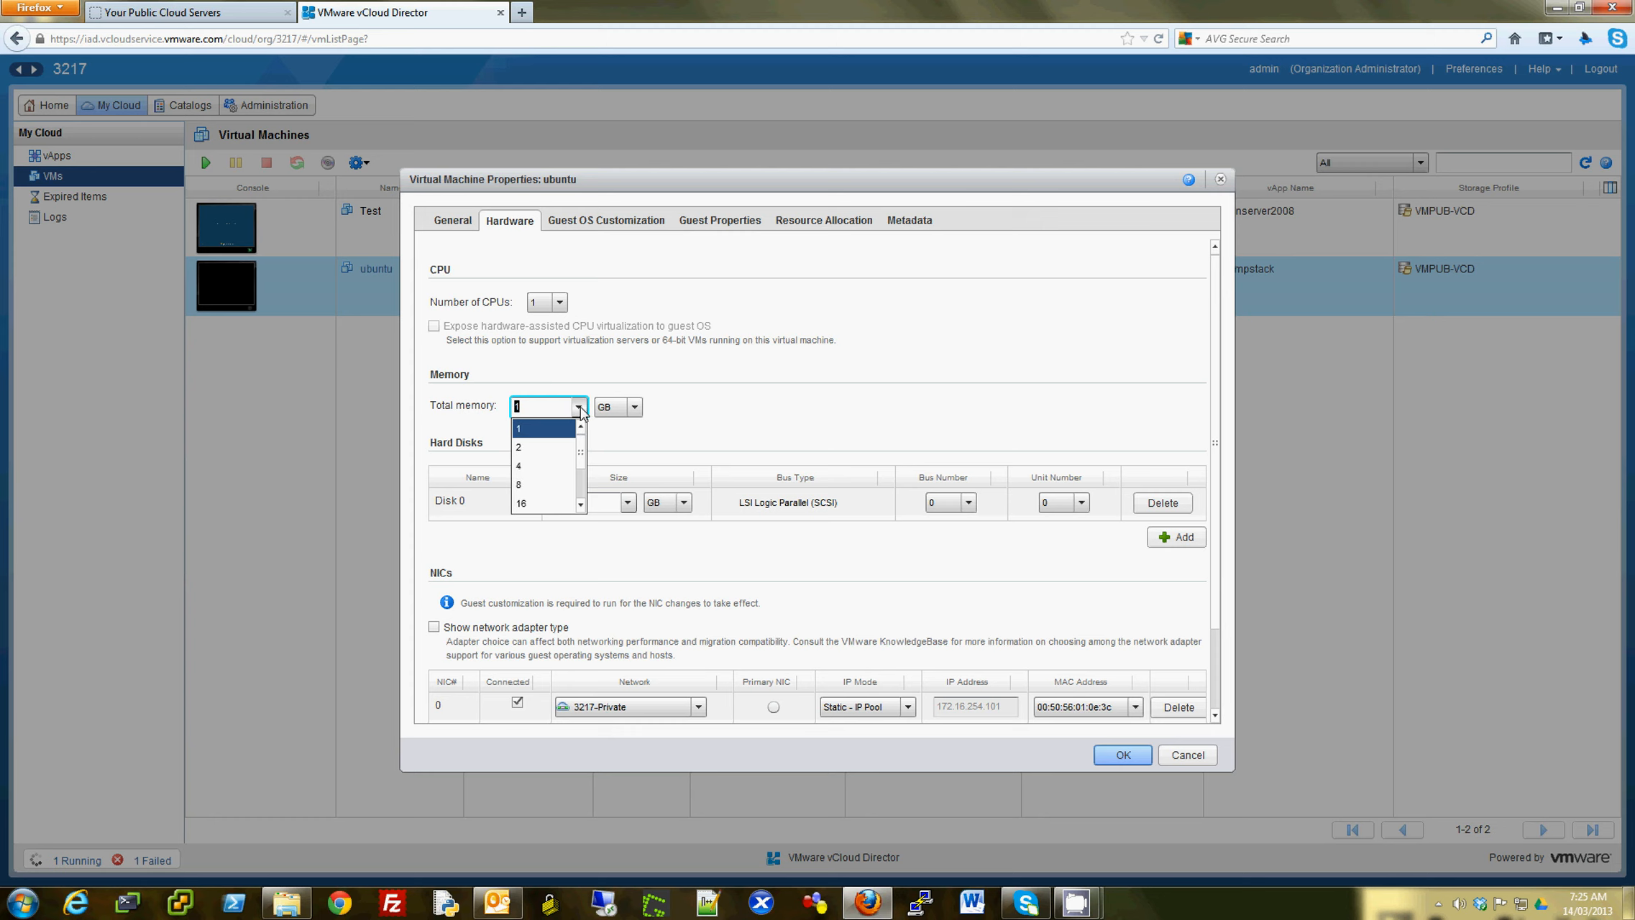
click(558, 433)
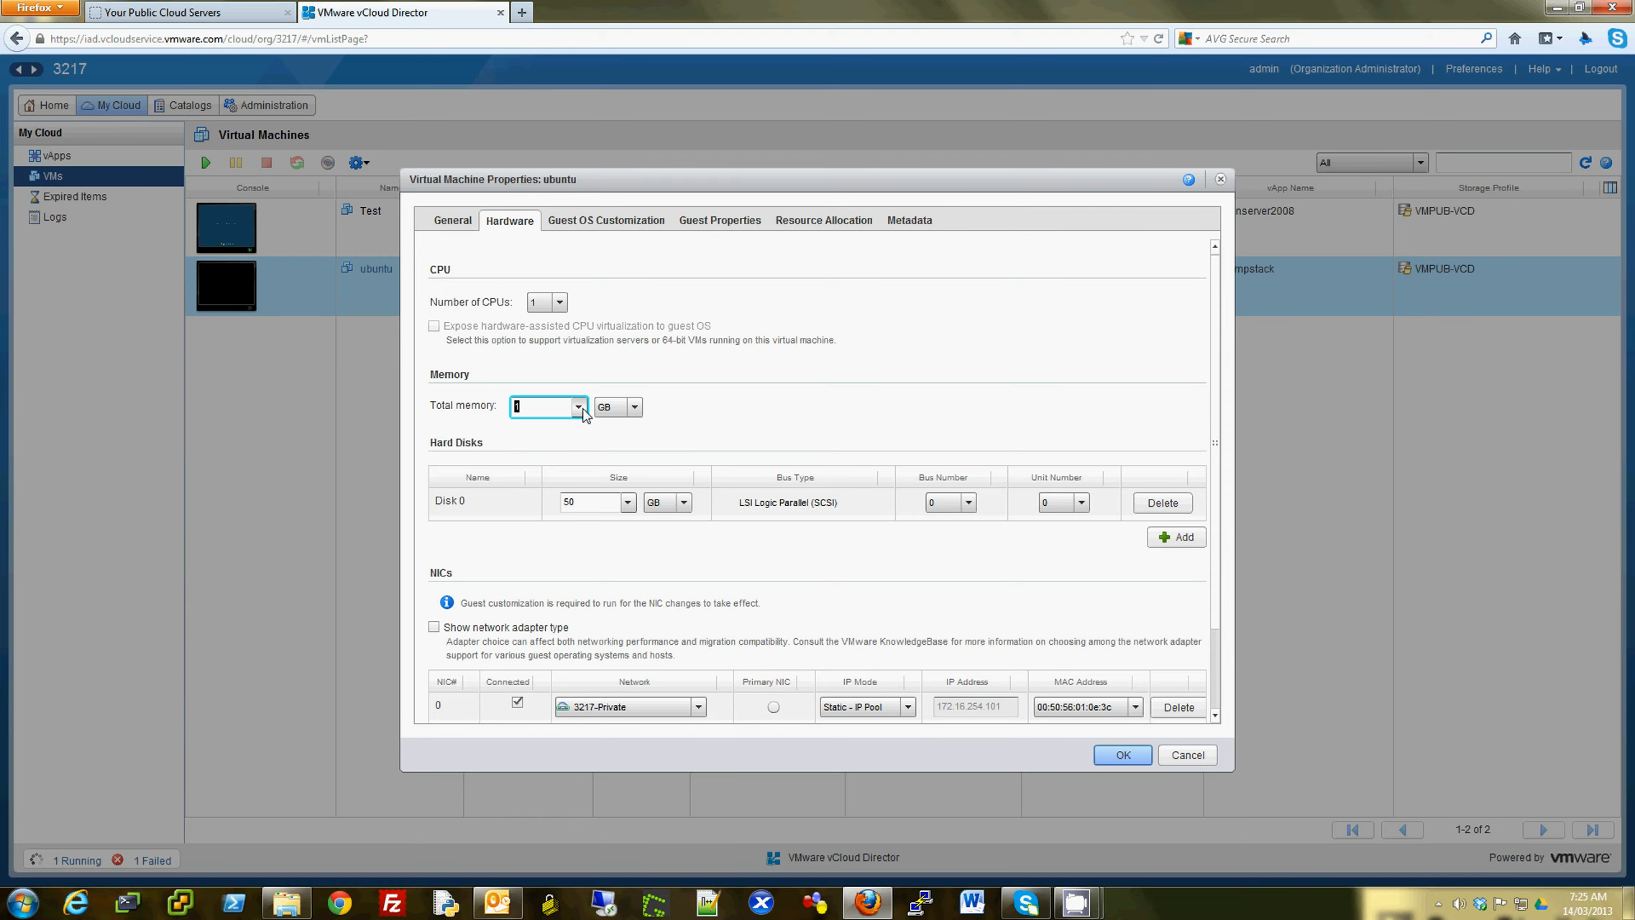
click(1122, 755)
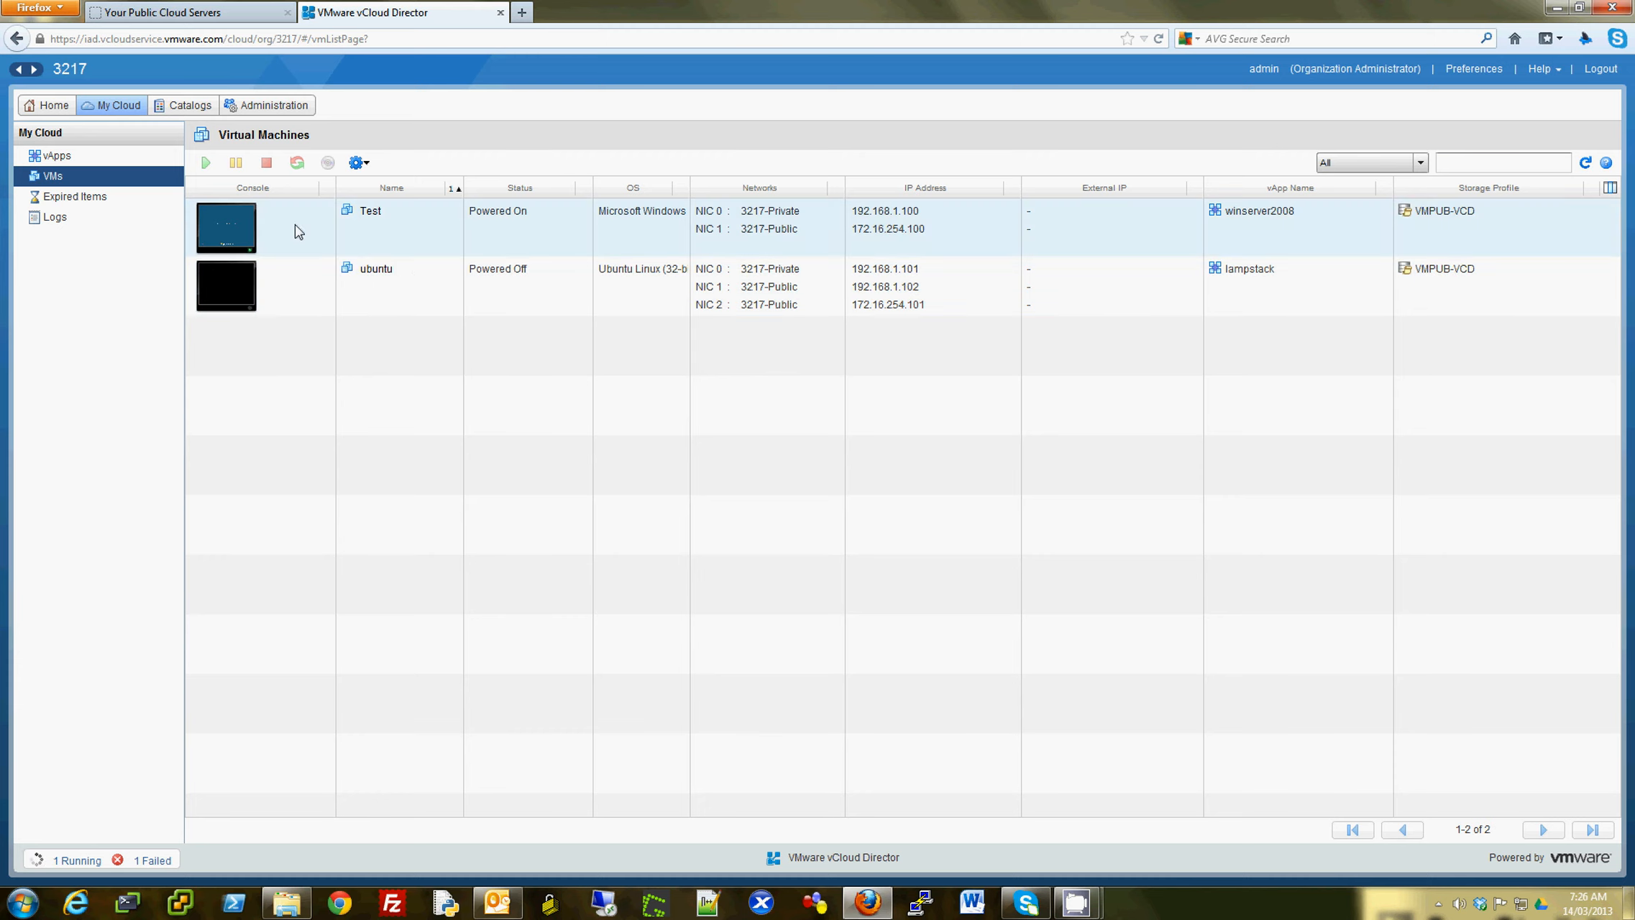
- Power on ubuntu, boot the default GRUB entry to the Ubuntu 12.04 login, and close the console
click(306, 279)
click(207, 163)
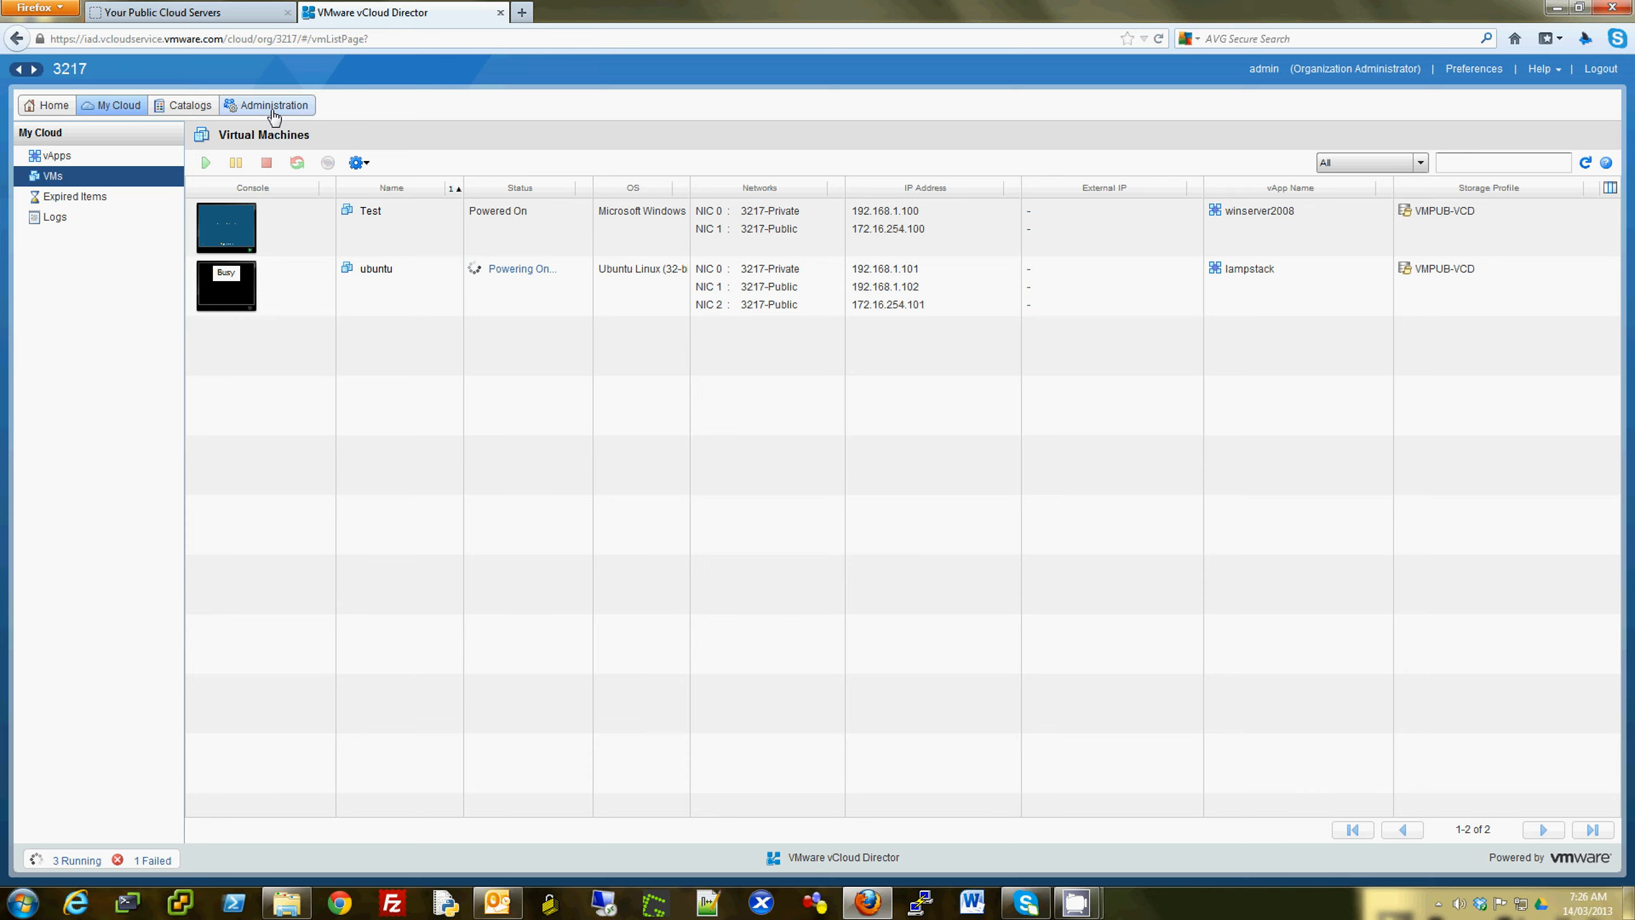
click(212, 287)
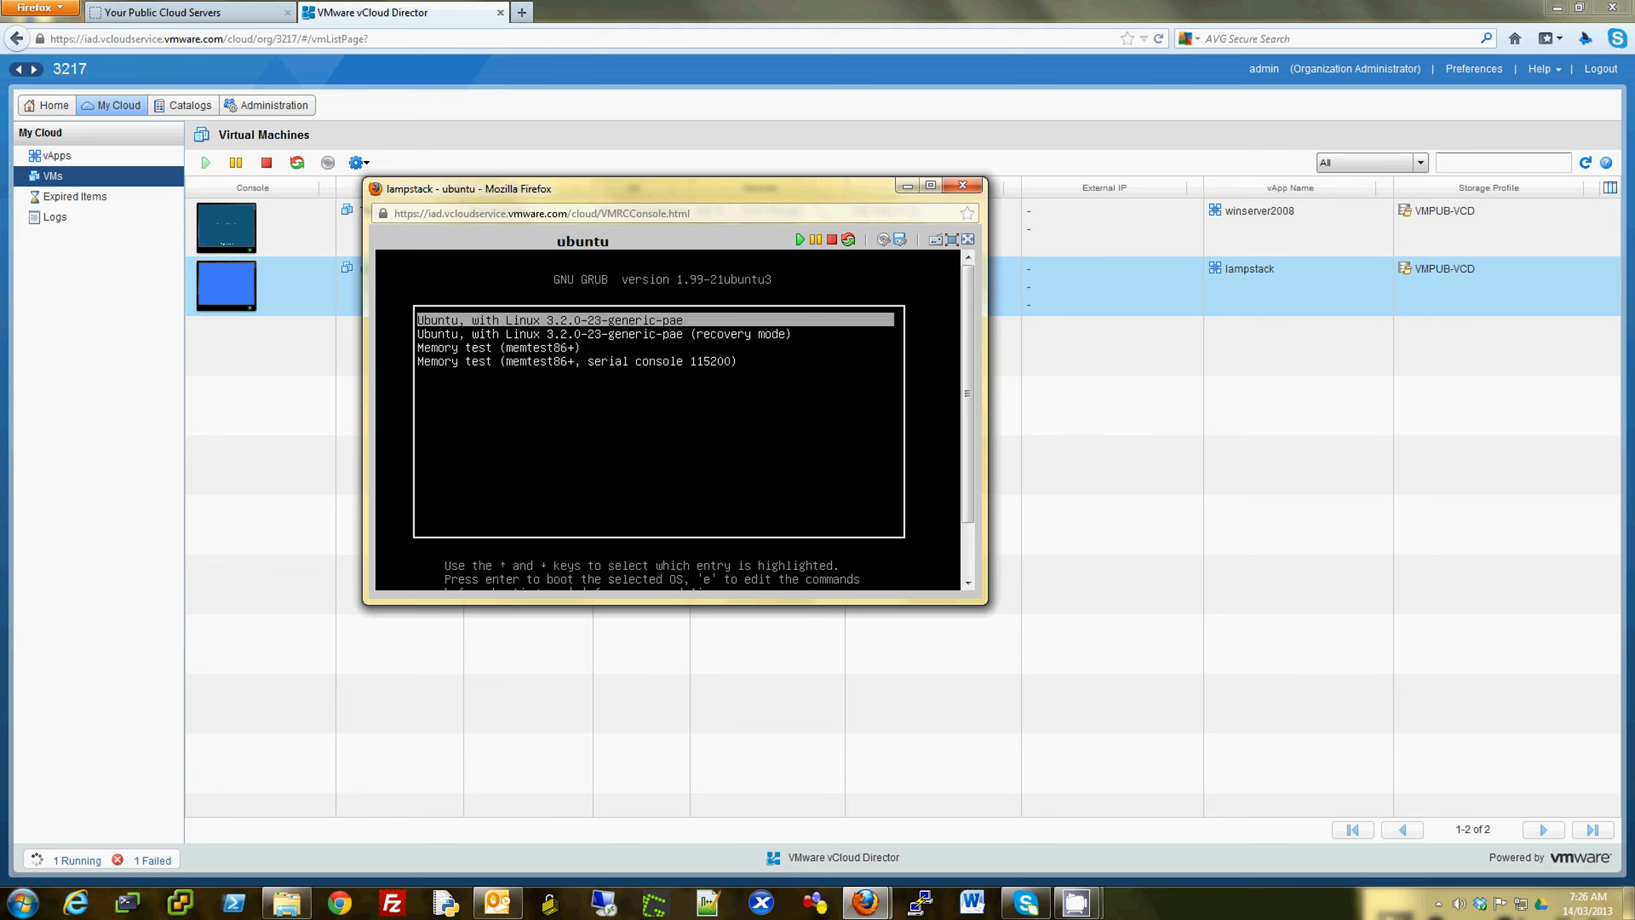
key(Return)
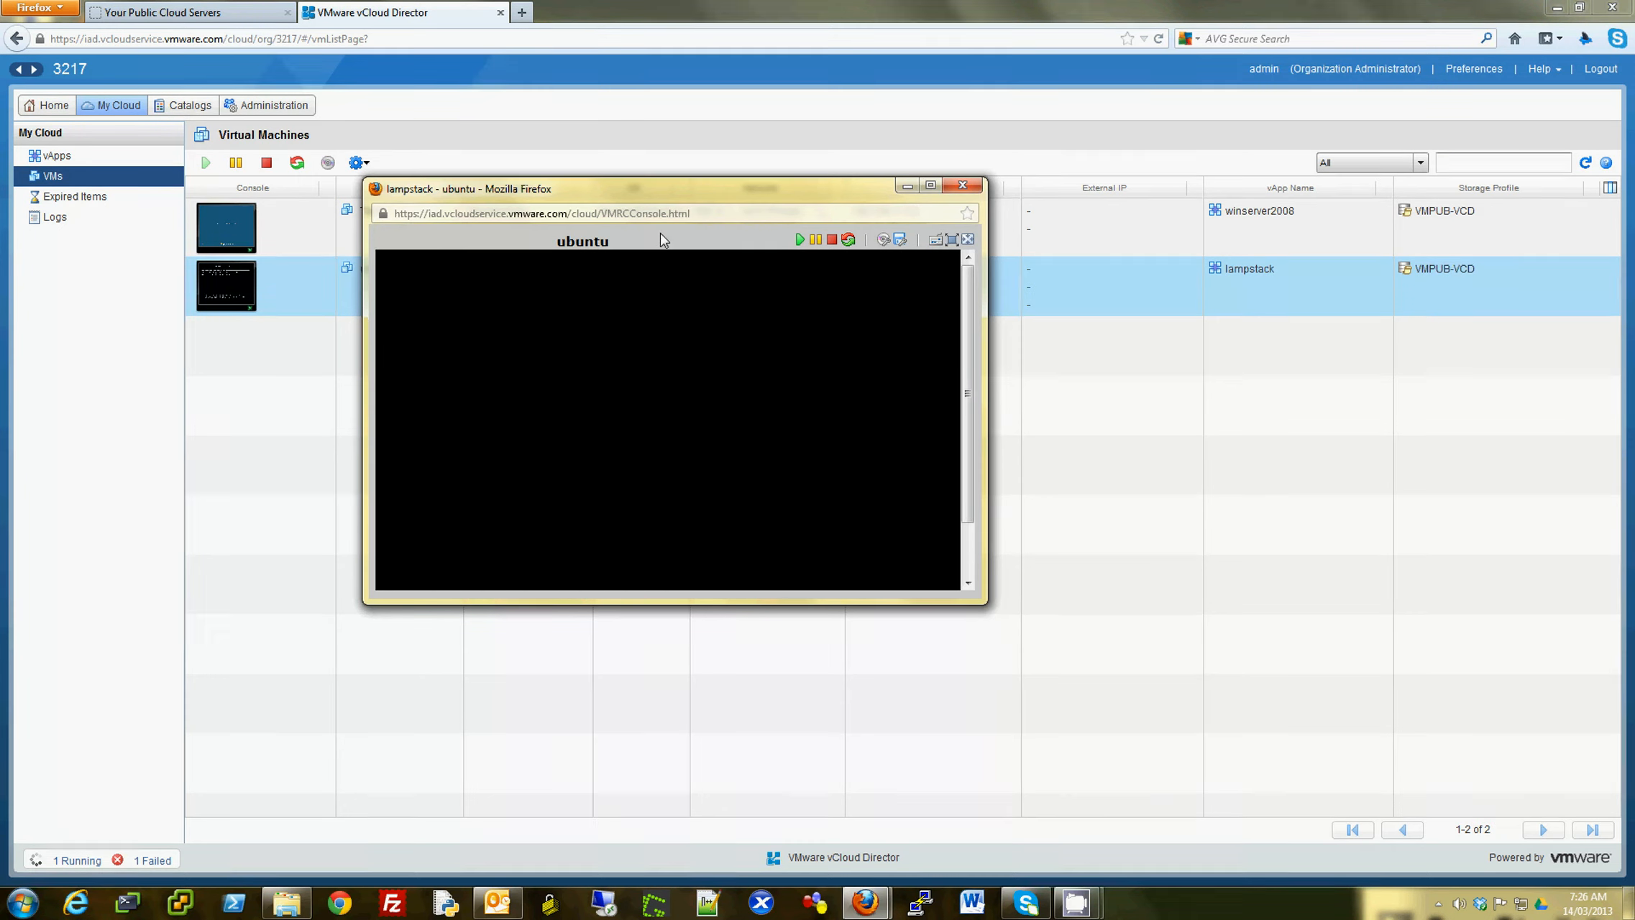
drag(665, 195, 767, 193)
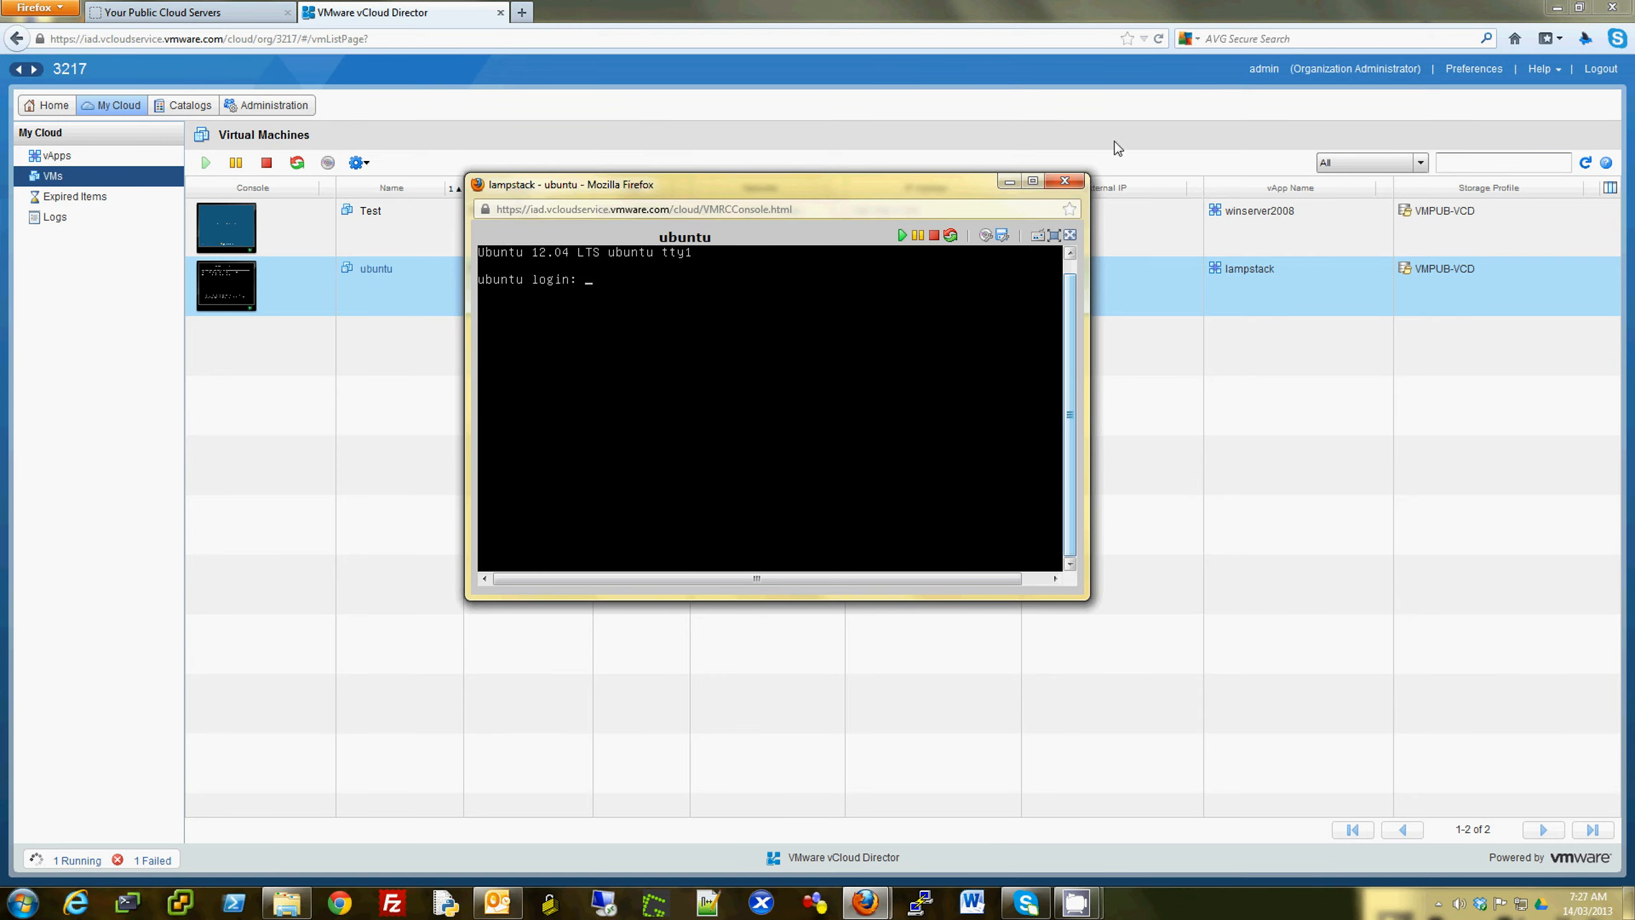
click(1064, 181)
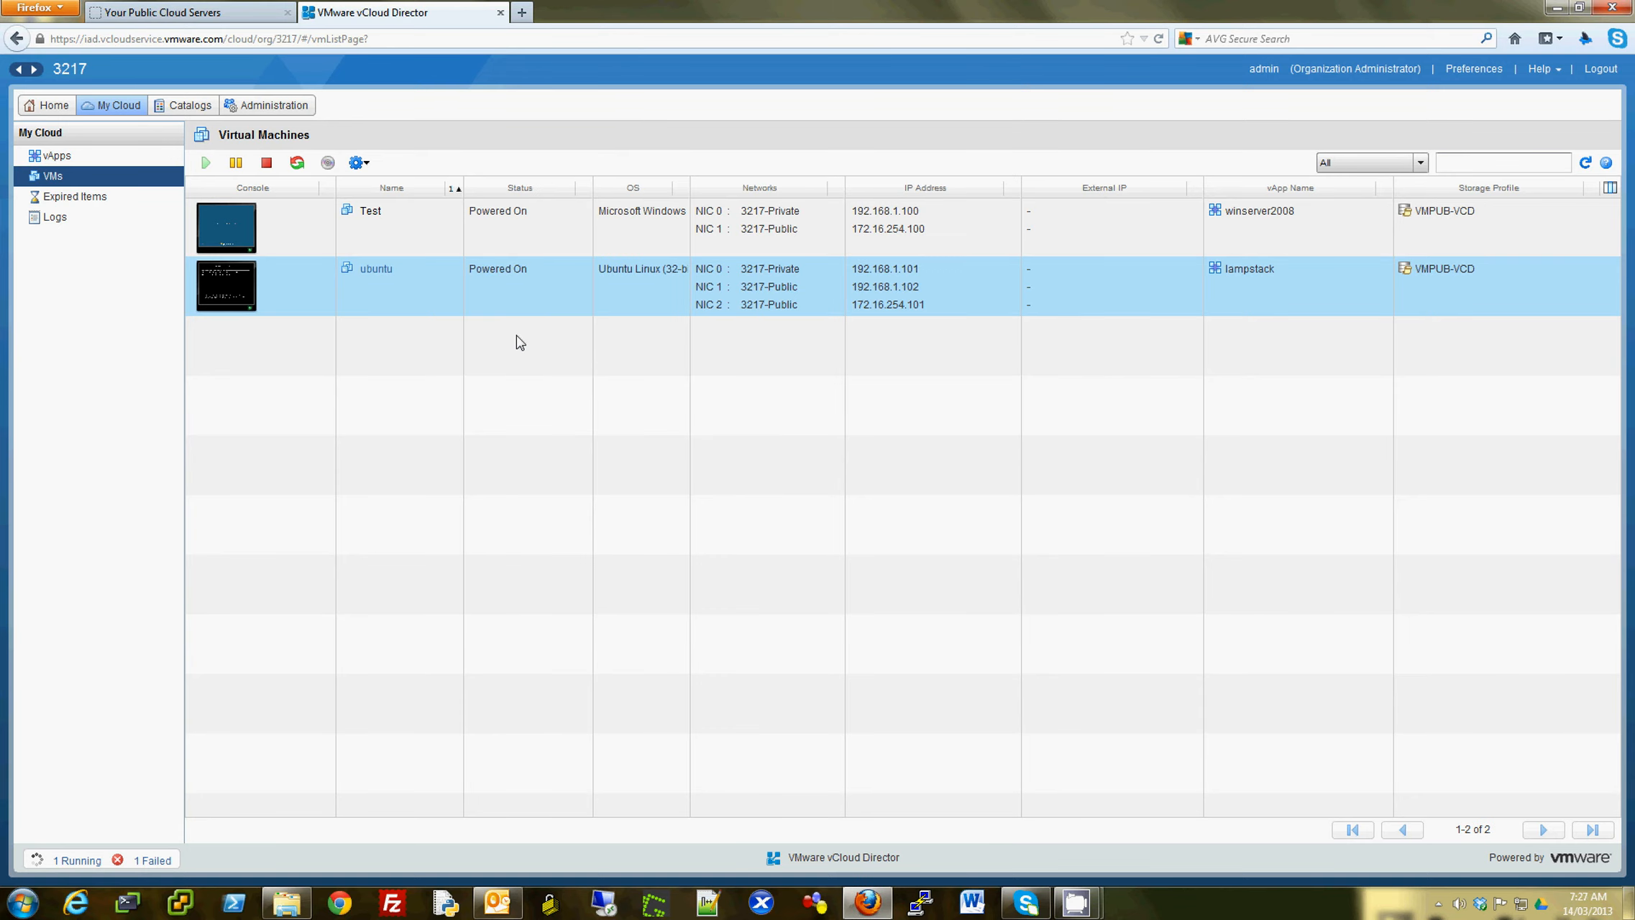
- Browse Catalogs and vApp Templates, starting then cancelling a New Catalog
click(183, 105)
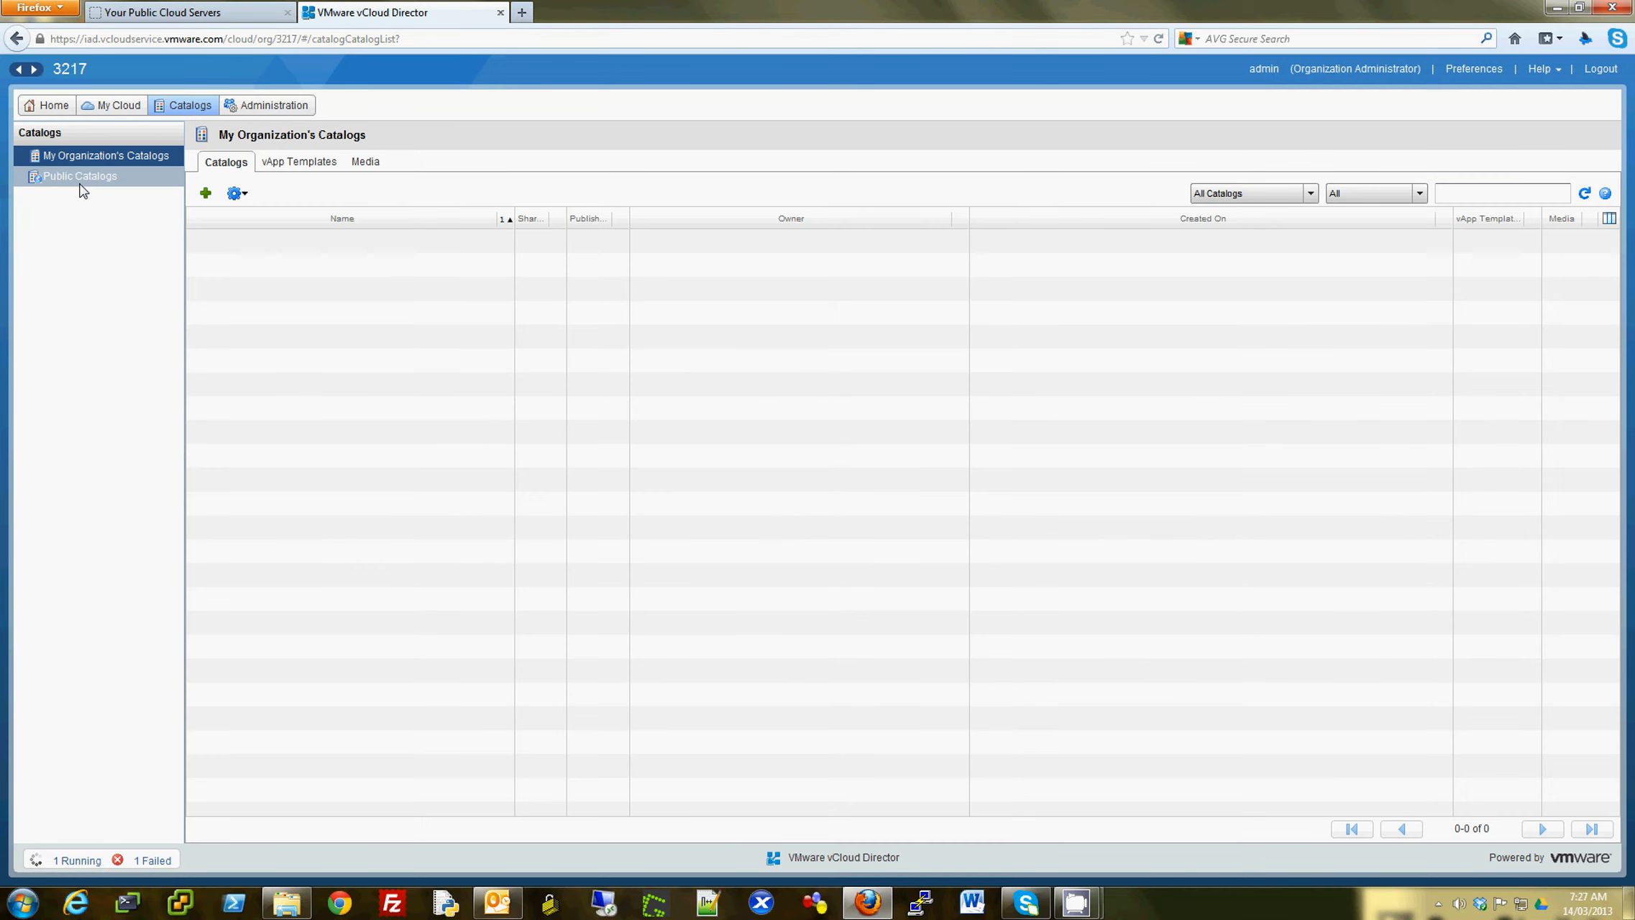
click(273, 167)
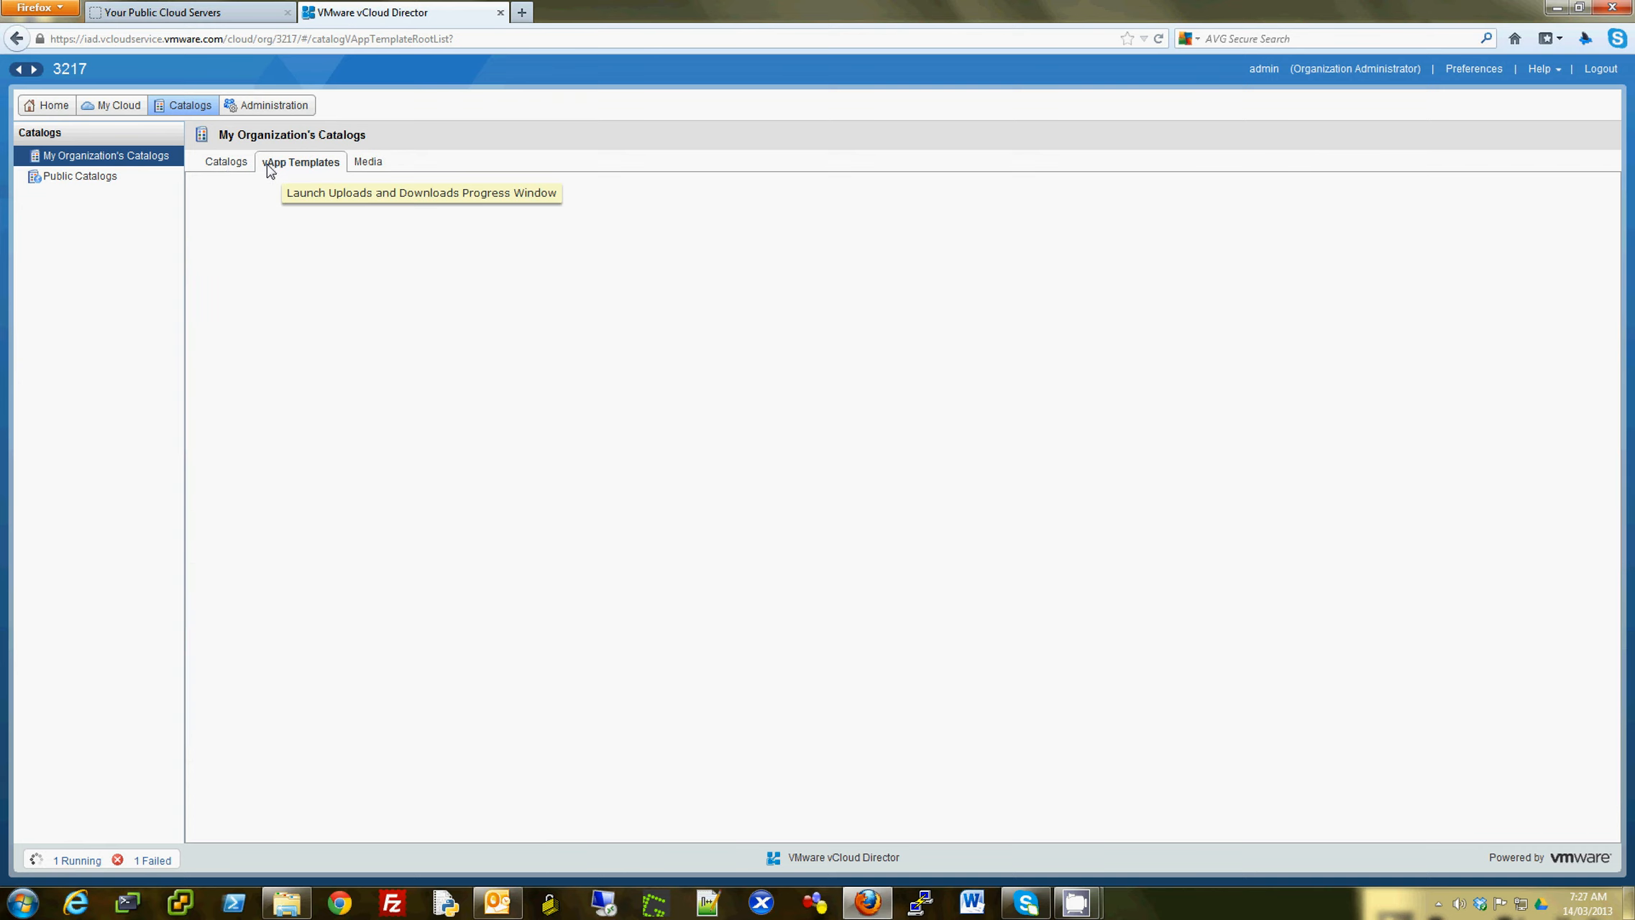
click(229, 163)
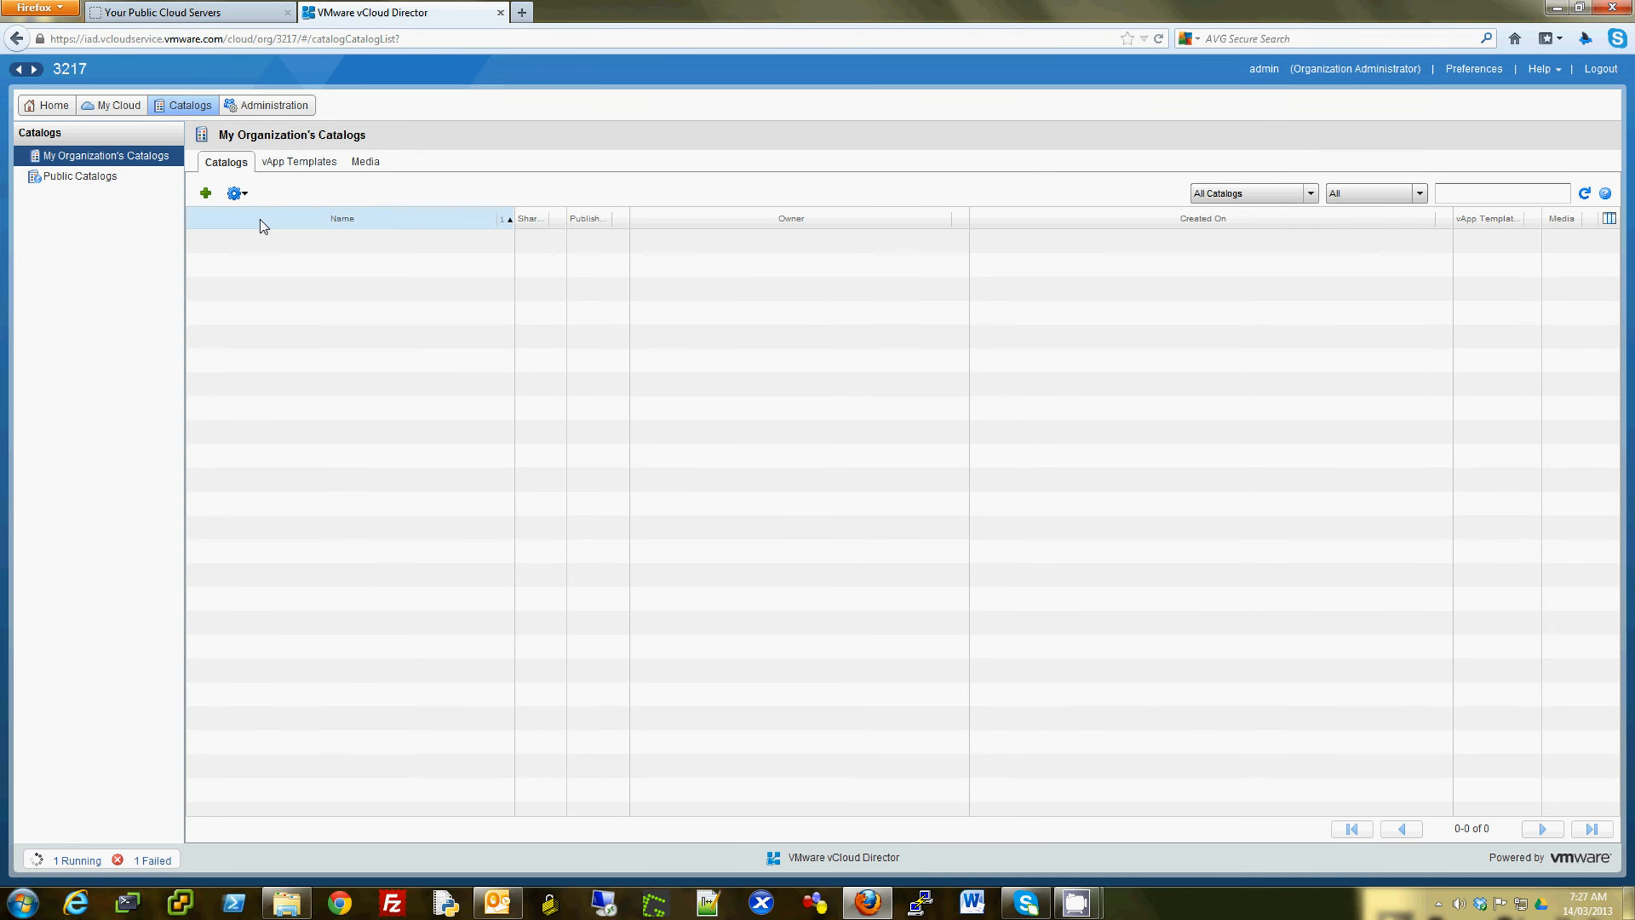
click(205, 194)
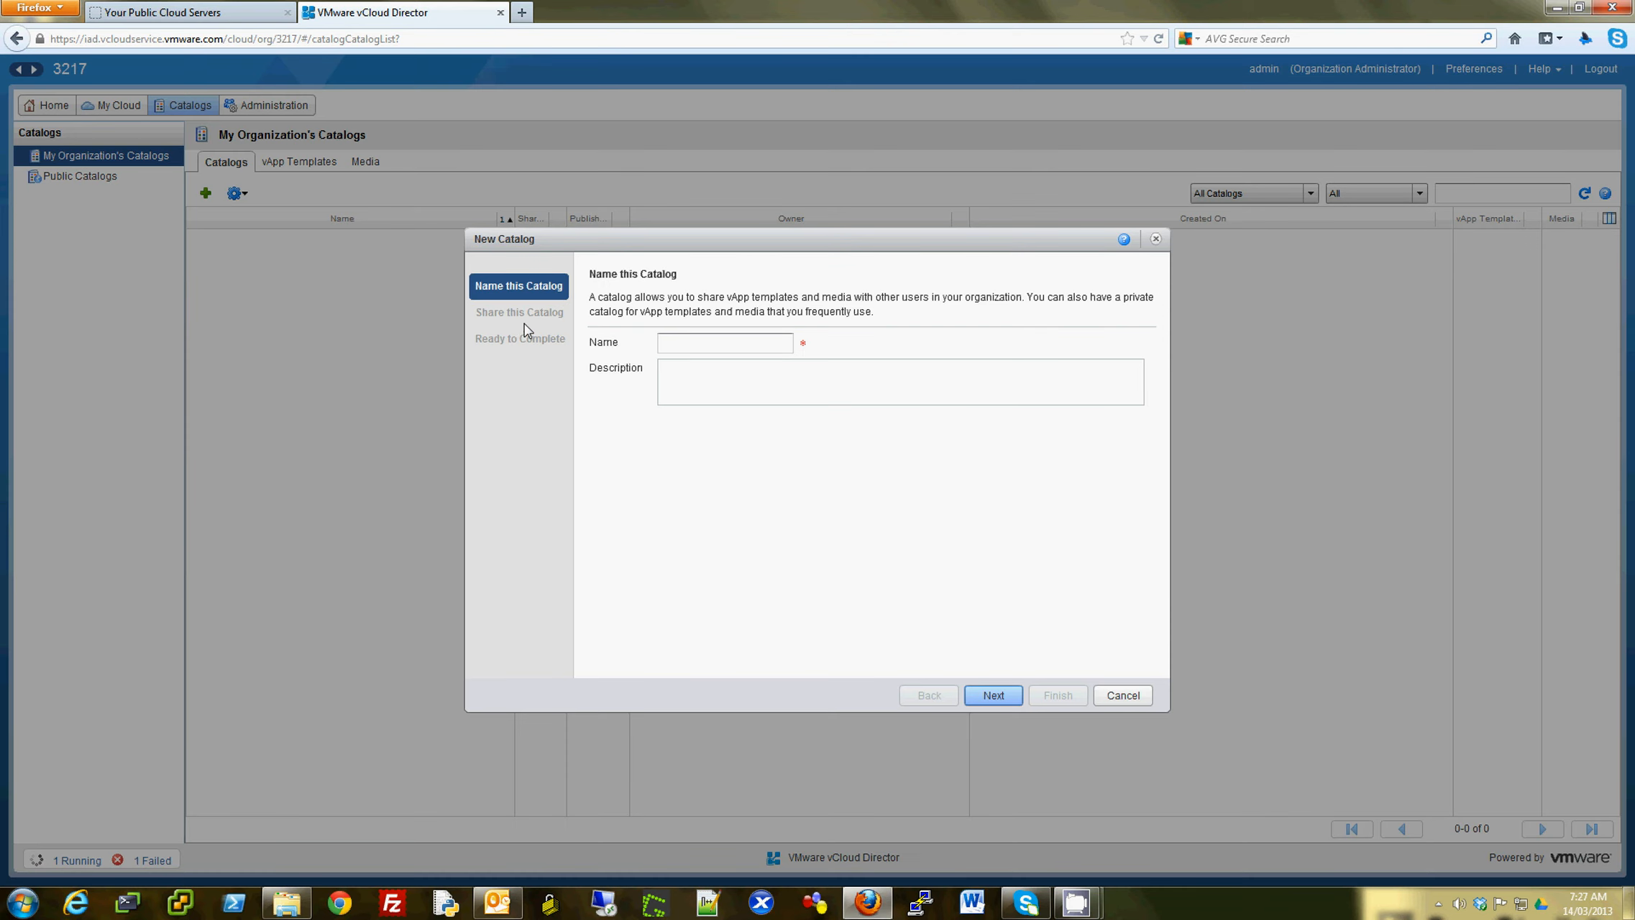
click(1122, 696)
- Attempt a vApp template upload, dismiss the missing-catalog warning, and view the empty Media list
click(300, 162)
click(206, 194)
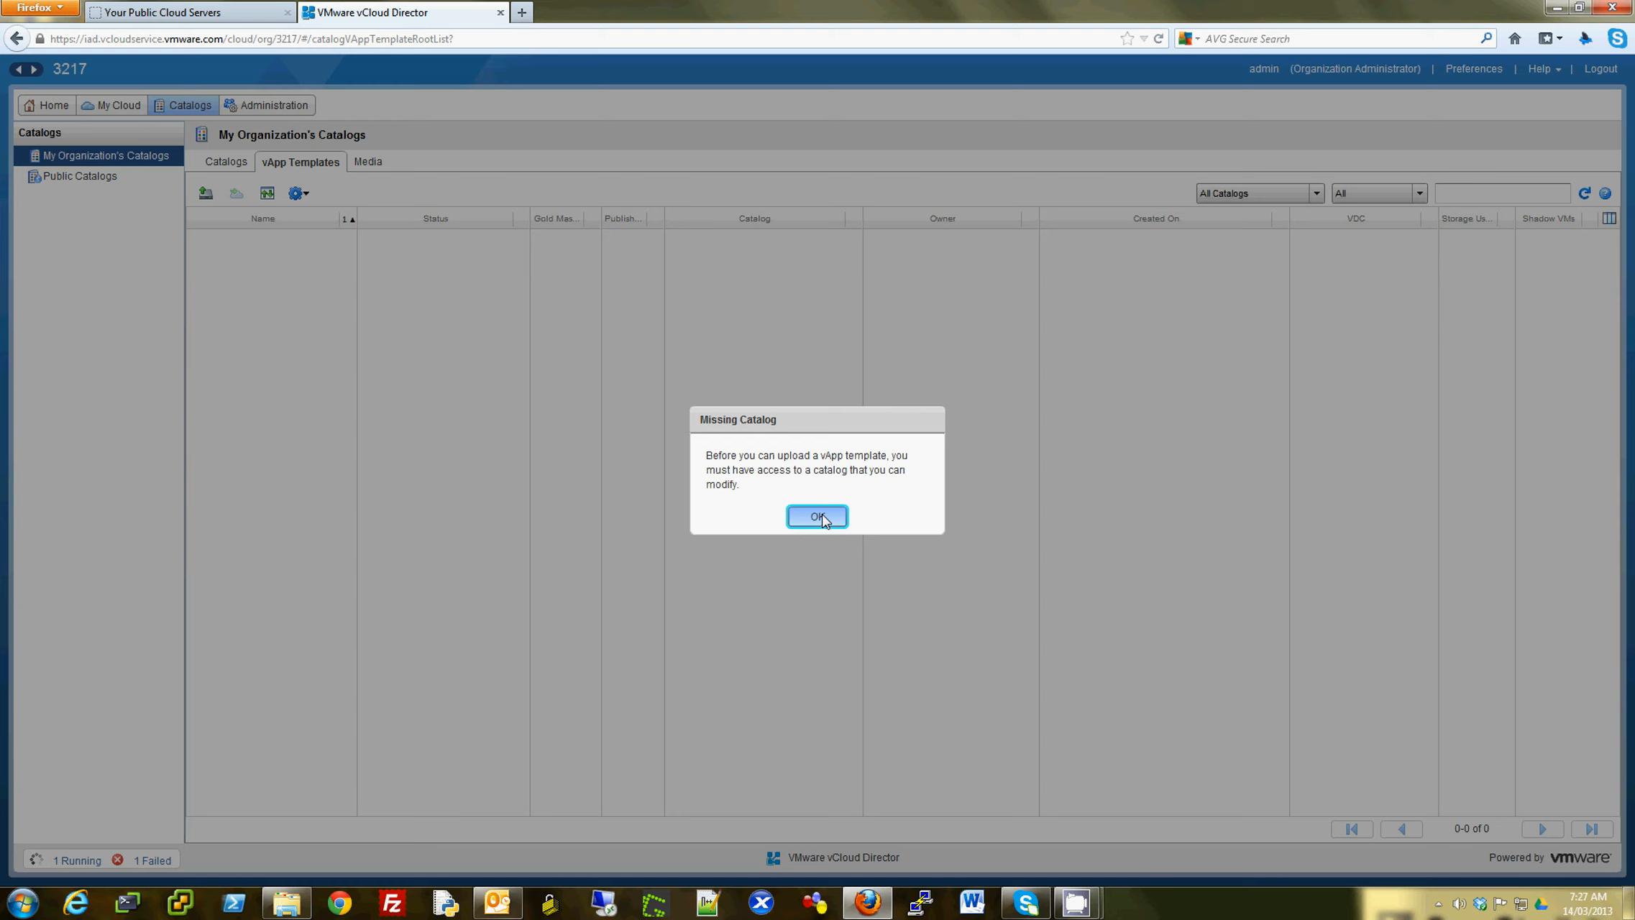
click(818, 517)
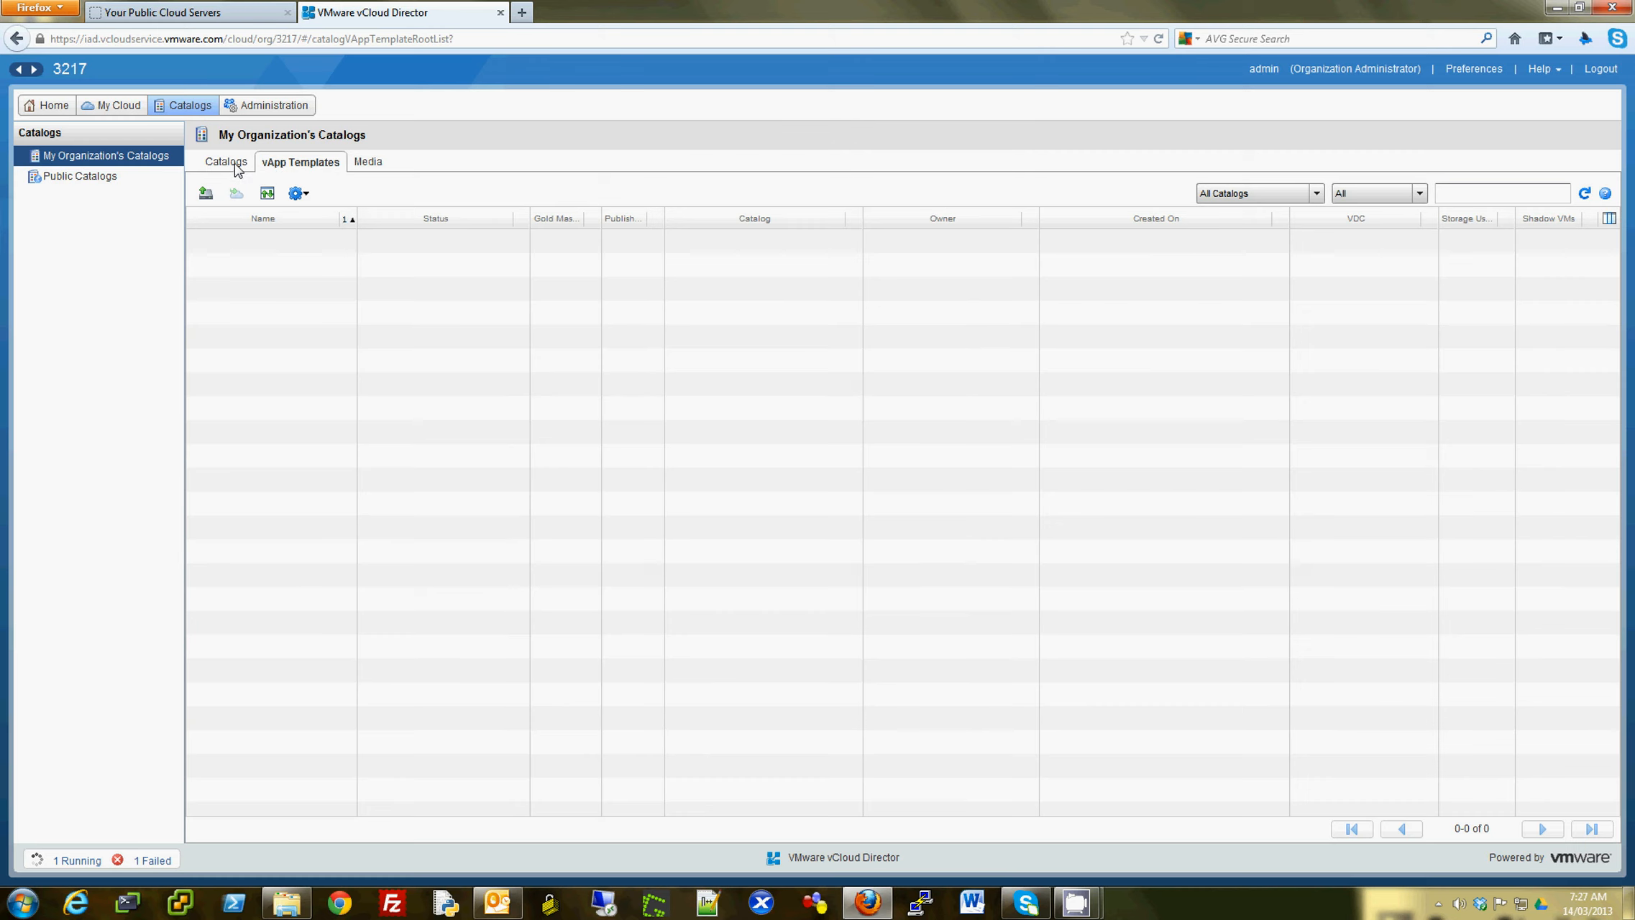
click(238, 167)
click(270, 162)
click(362, 162)
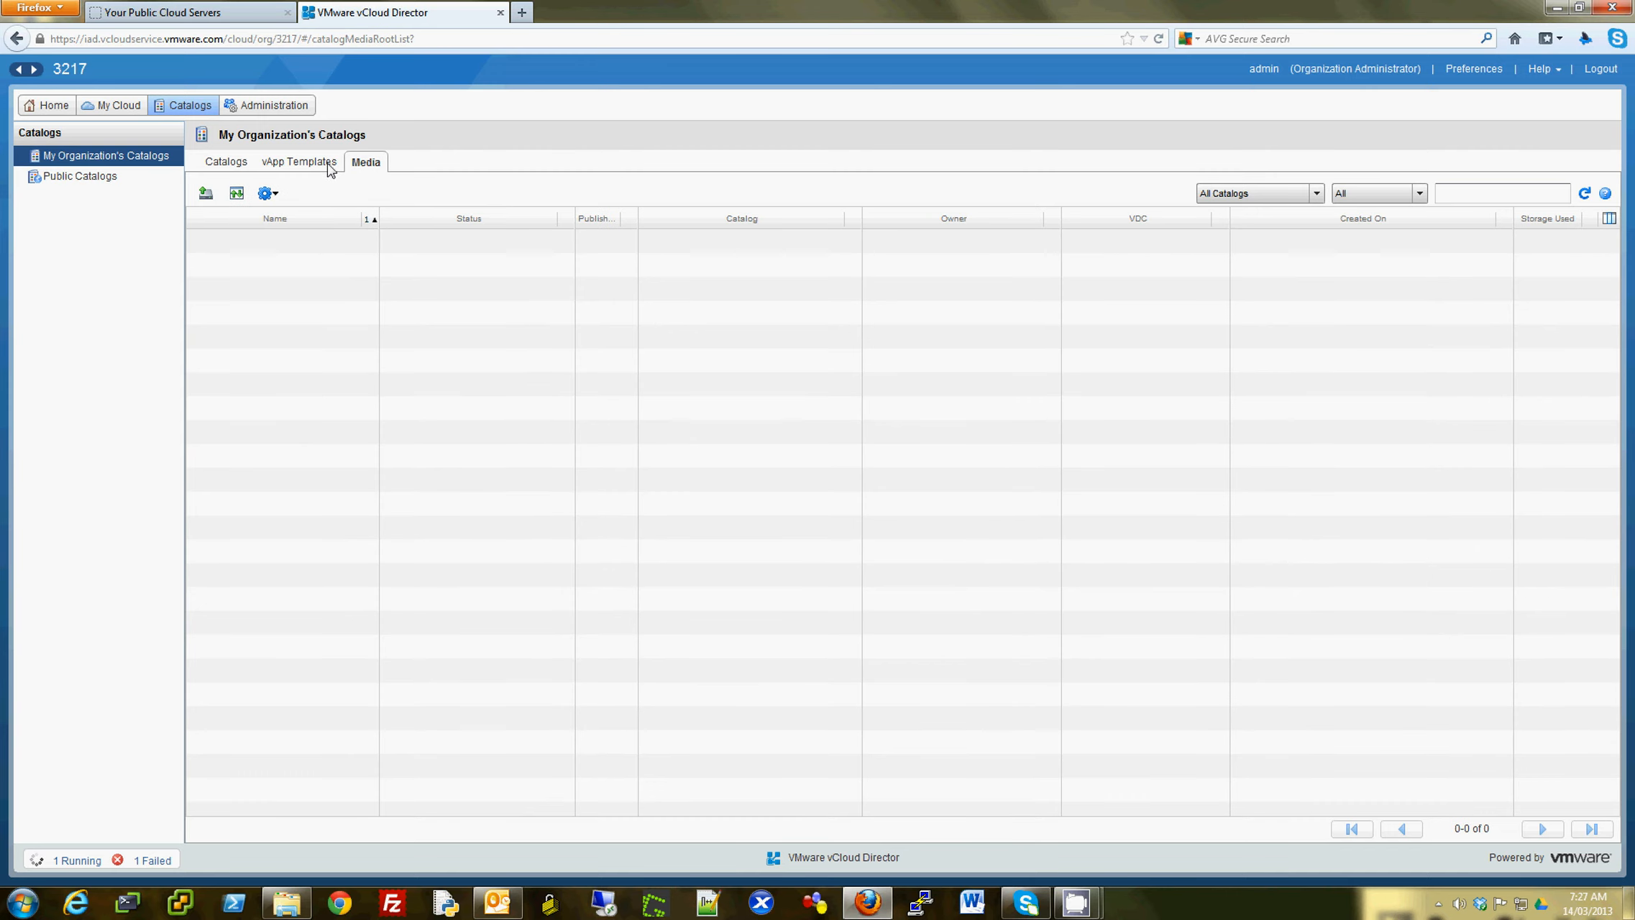
click(254, 110)
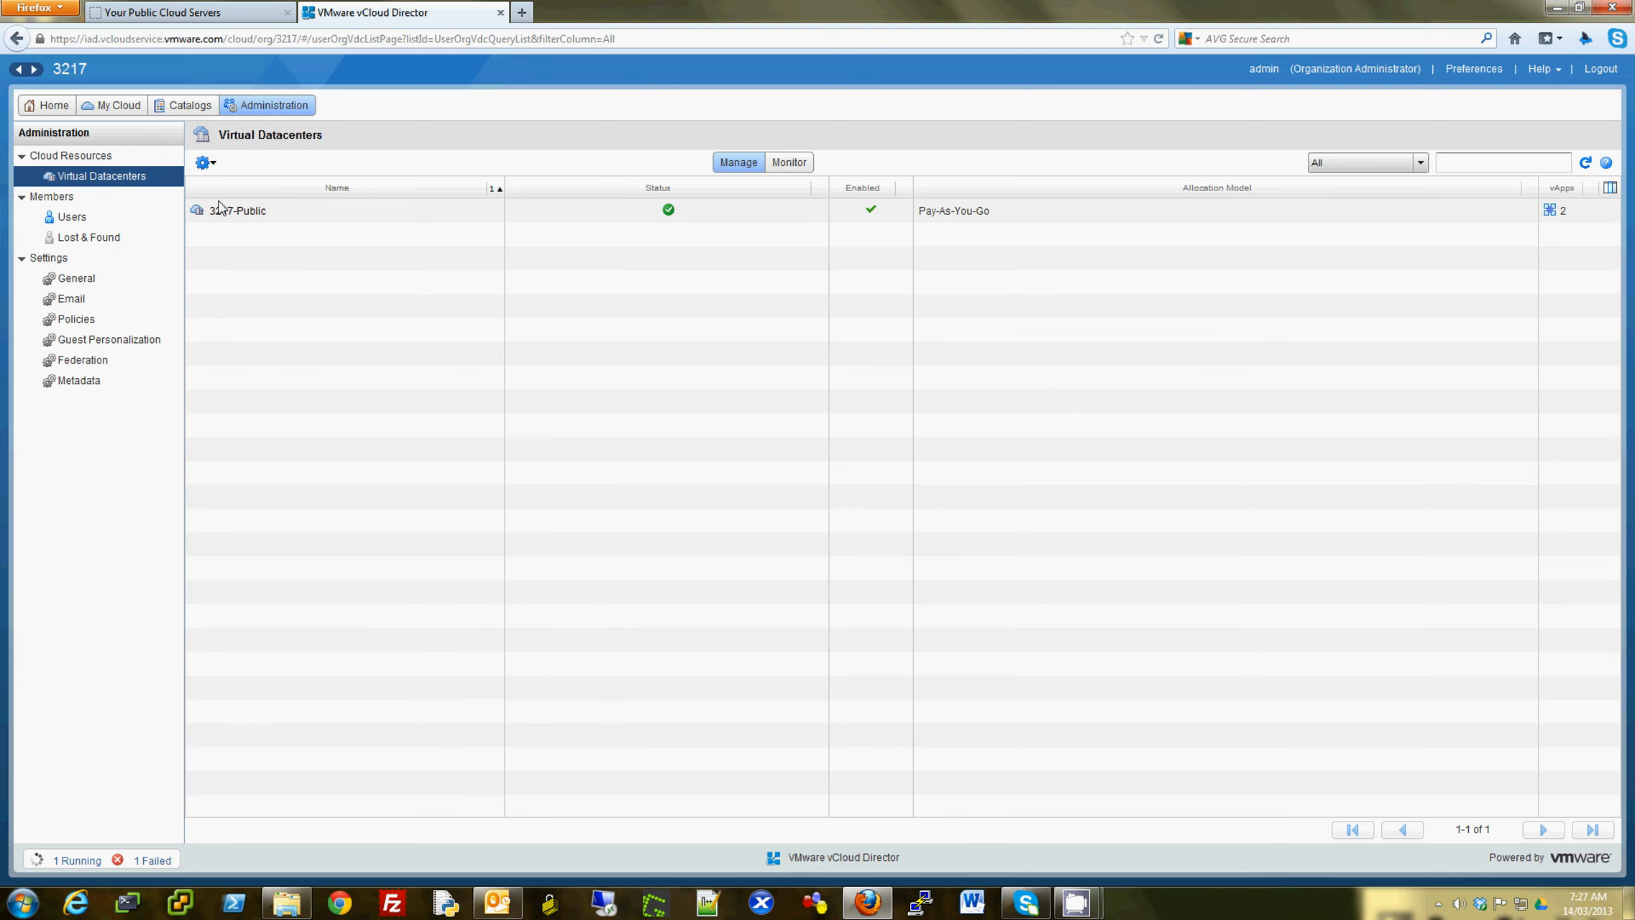
- Step through Users, Lost & Found, General and Email settings, ending on the lease, quota and limit Policies
click(72, 217)
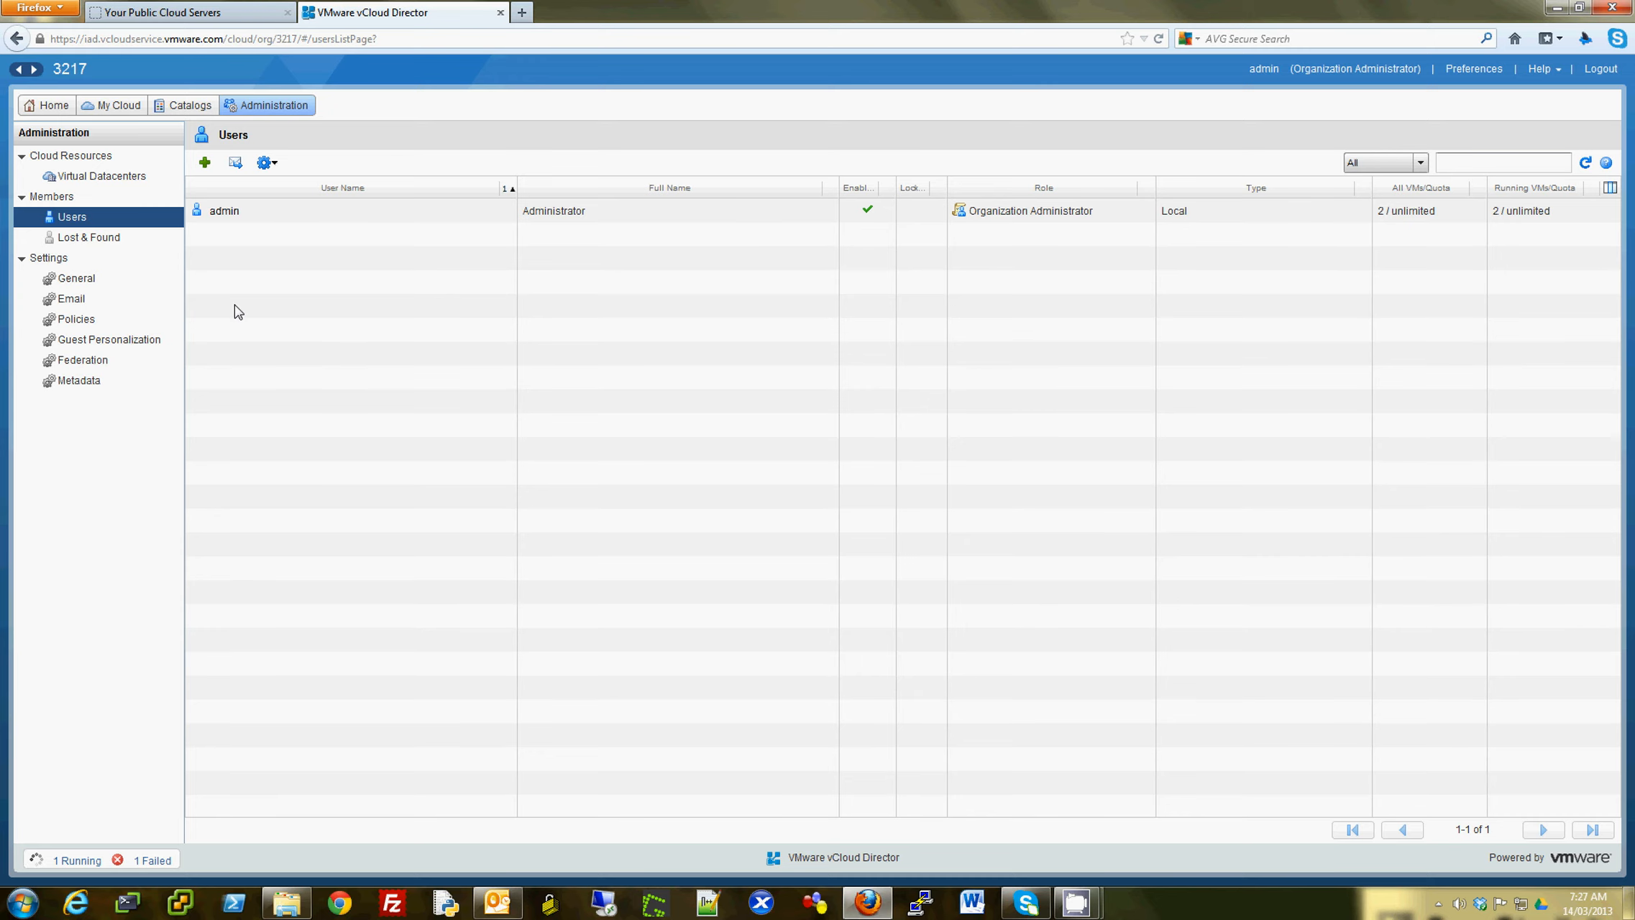
click(127, 240)
click(92, 278)
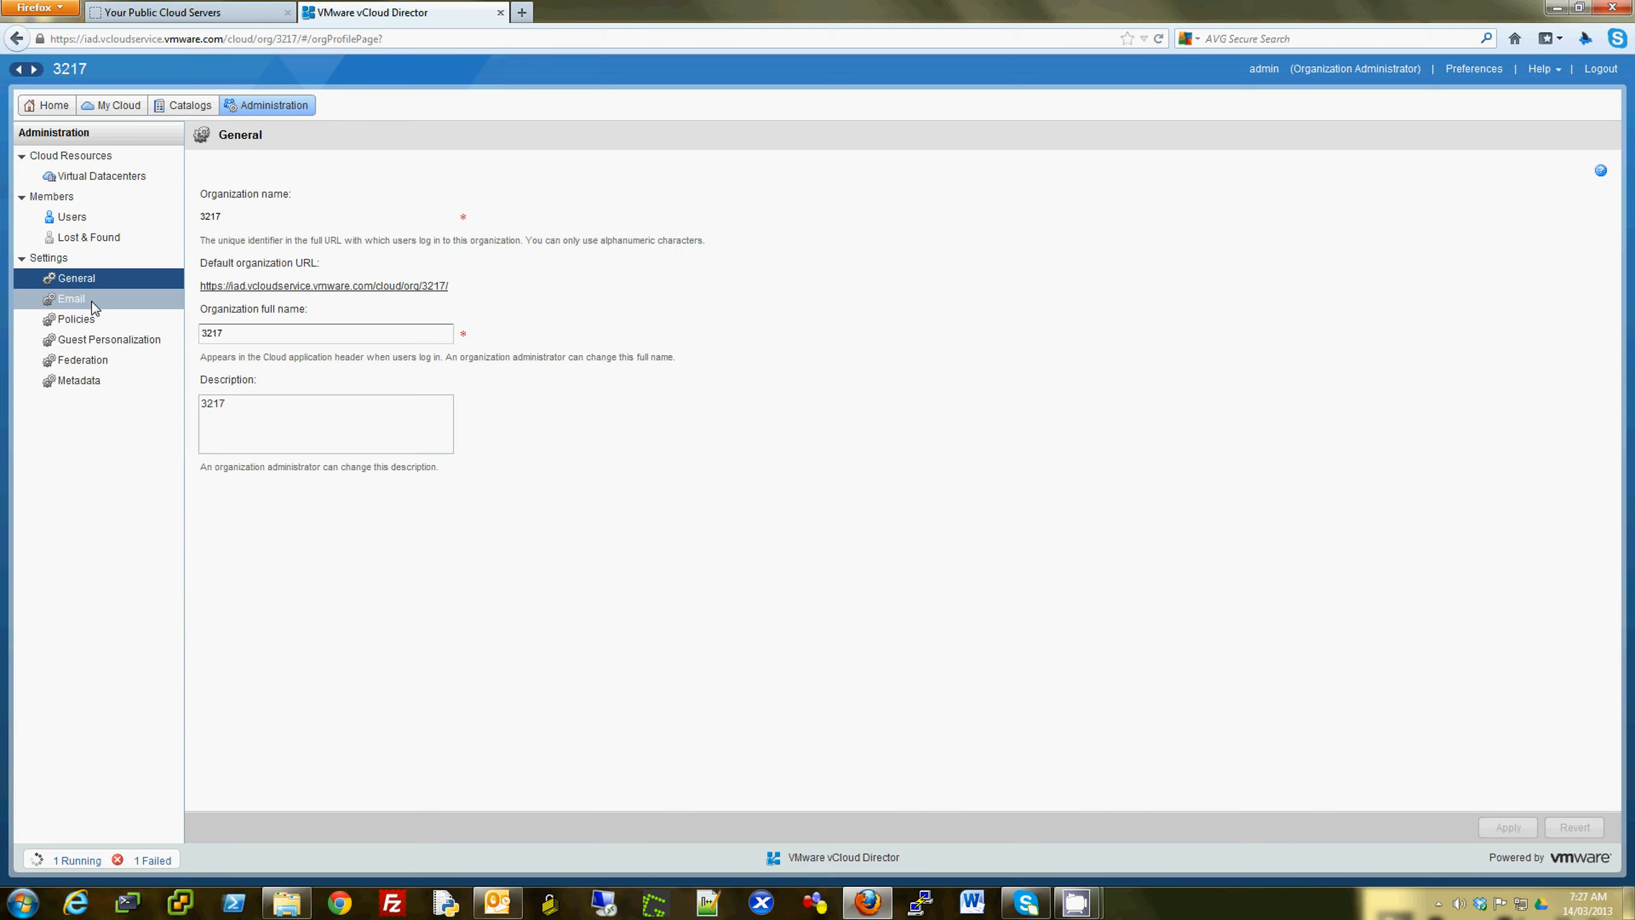
click(92, 305)
click(87, 322)
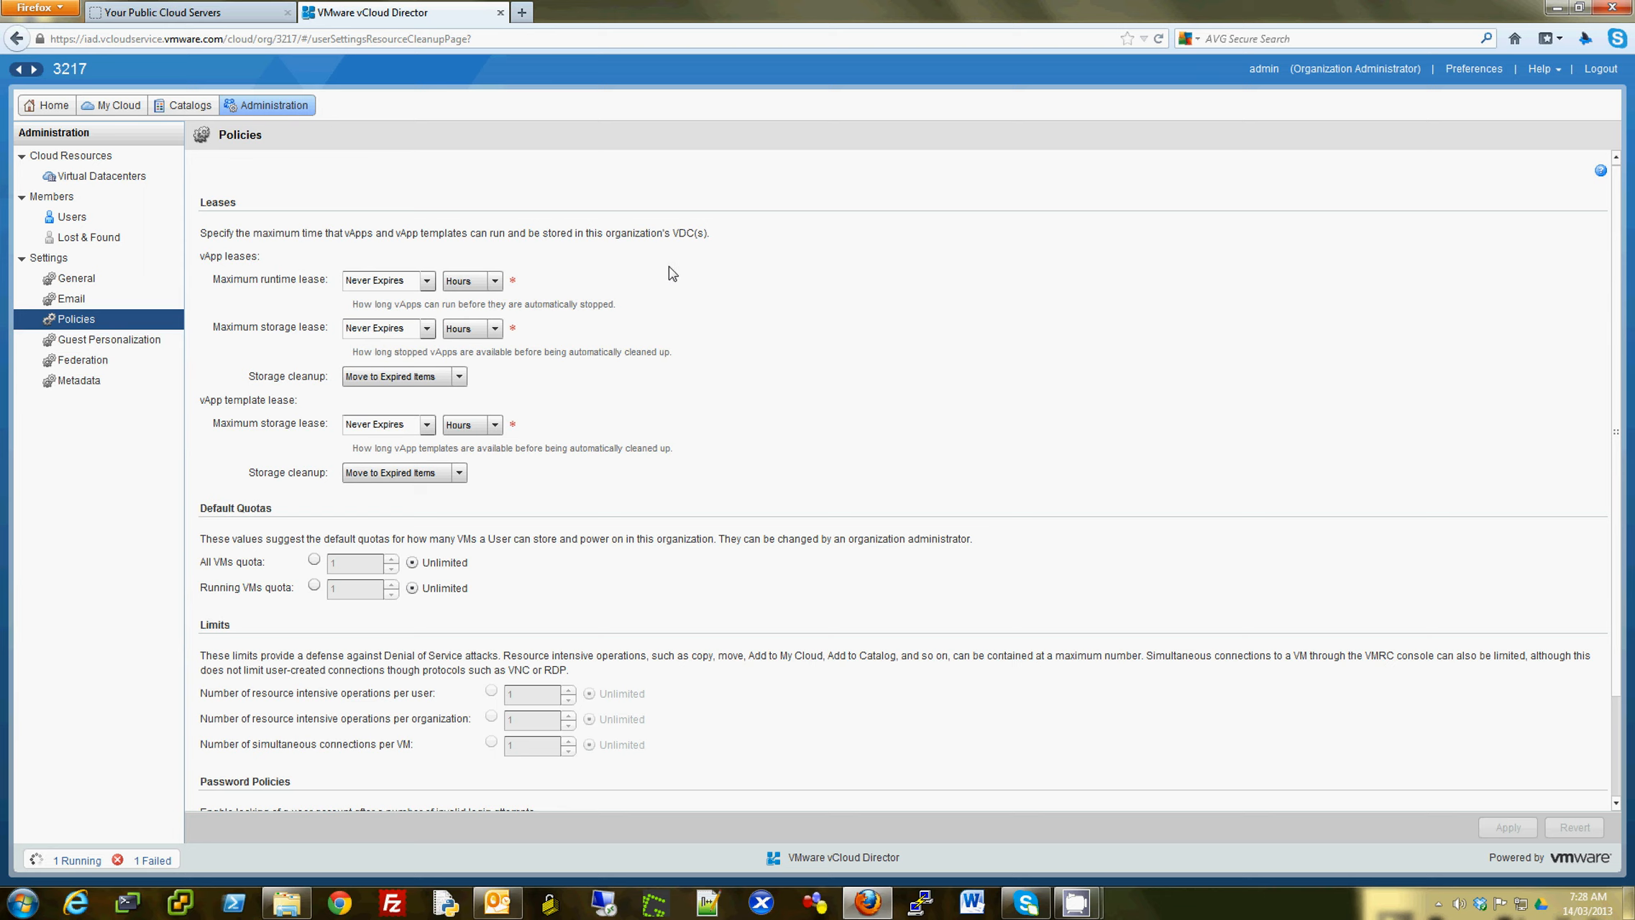
- Check the maximum runtime lease options, leaving it at Never Expires
click(428, 285)
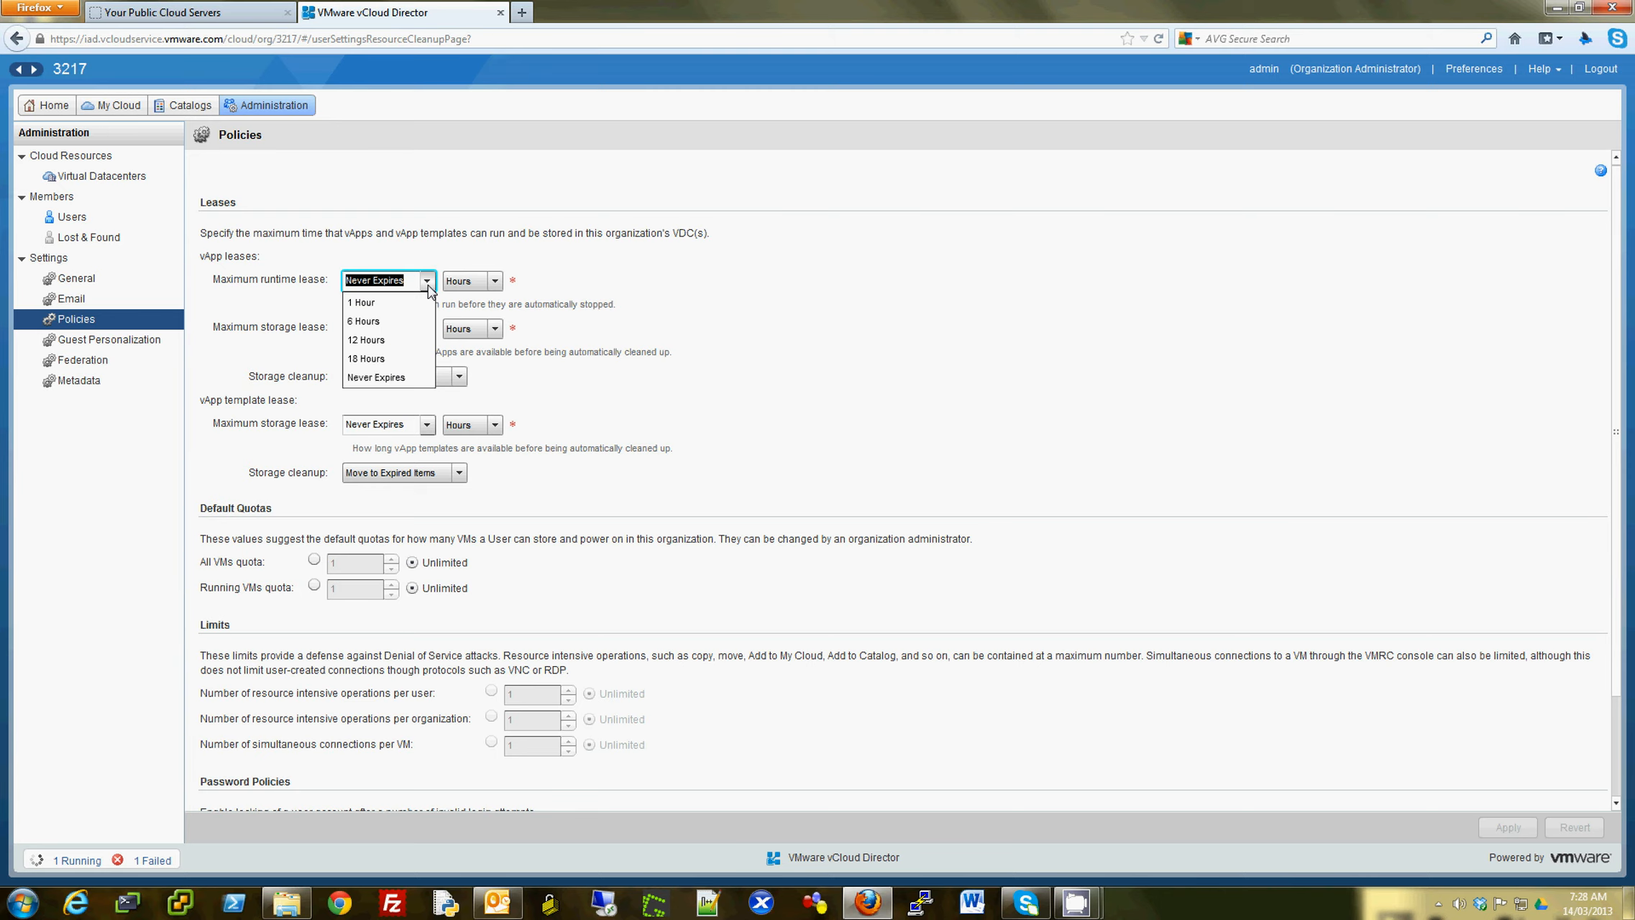
click(428, 283)
scroll(686, 295, down, 1)
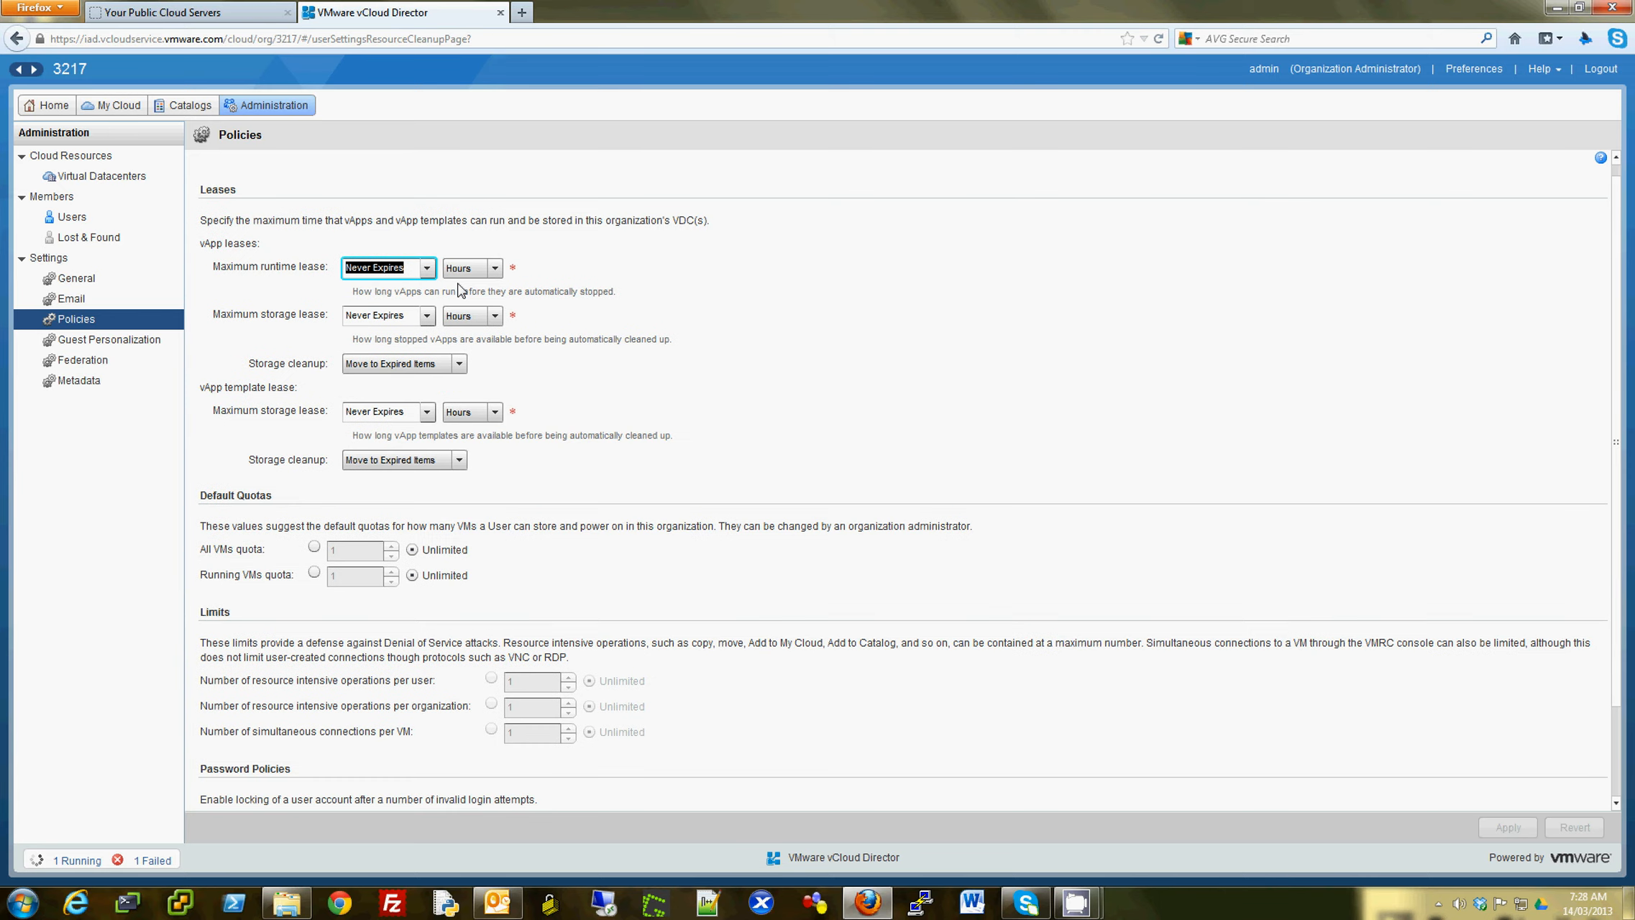
click(429, 269)
click(429, 269)
scroll(413, 308, down, 1)
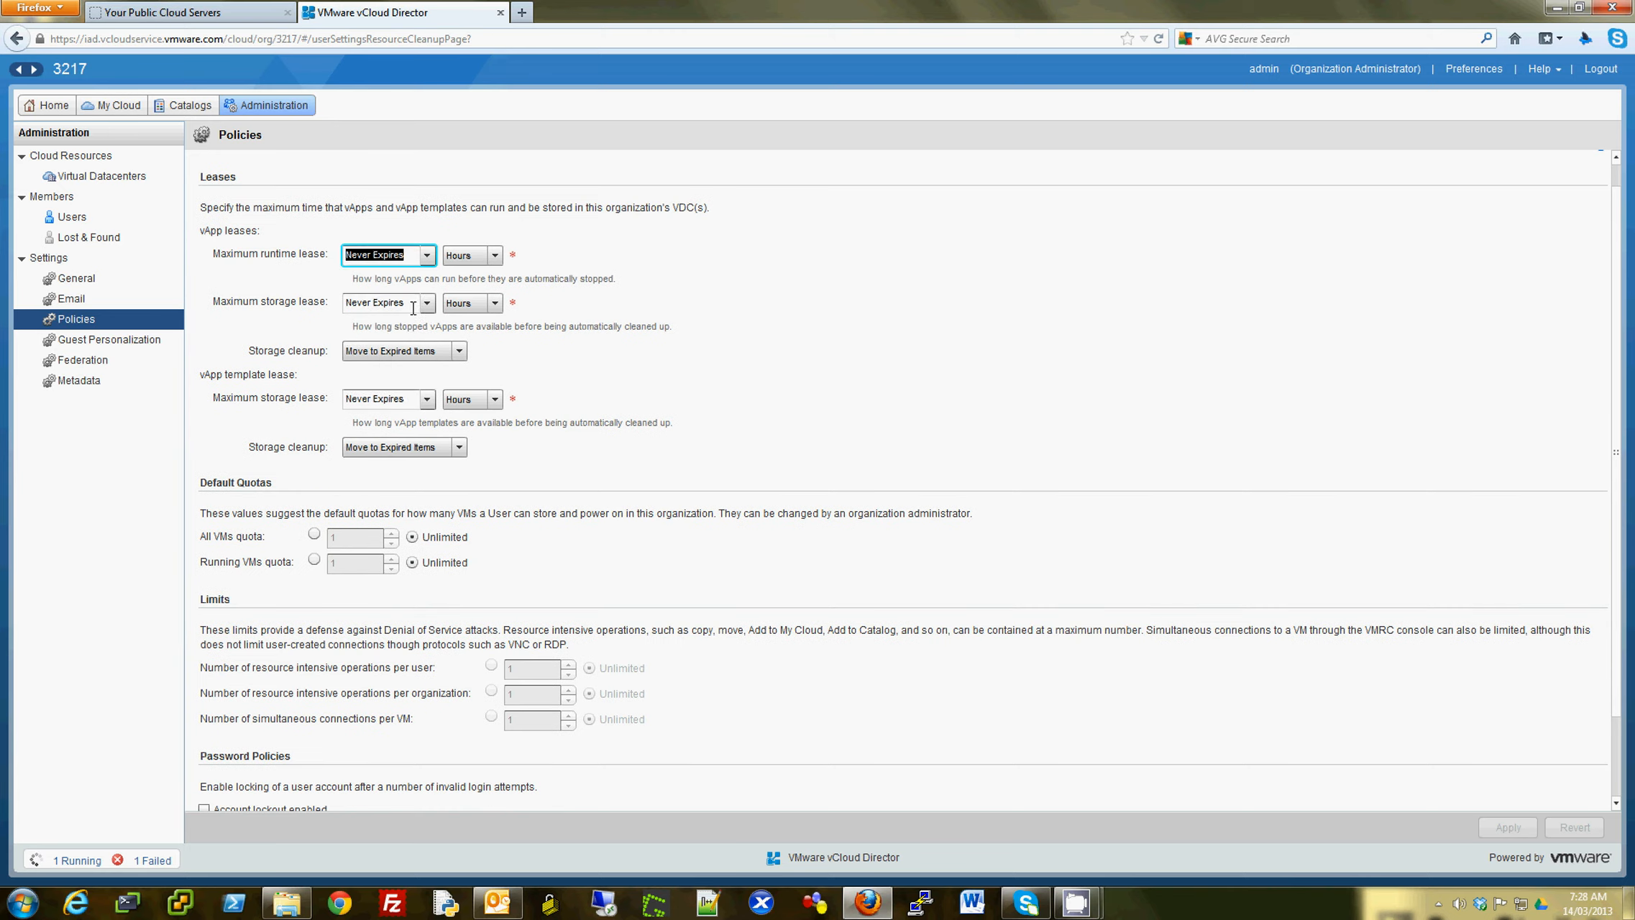
- Keep the storage lease at Never Expires and cleanup at Move to Expired Items, then view Guest Personalization
click(426, 306)
click(426, 307)
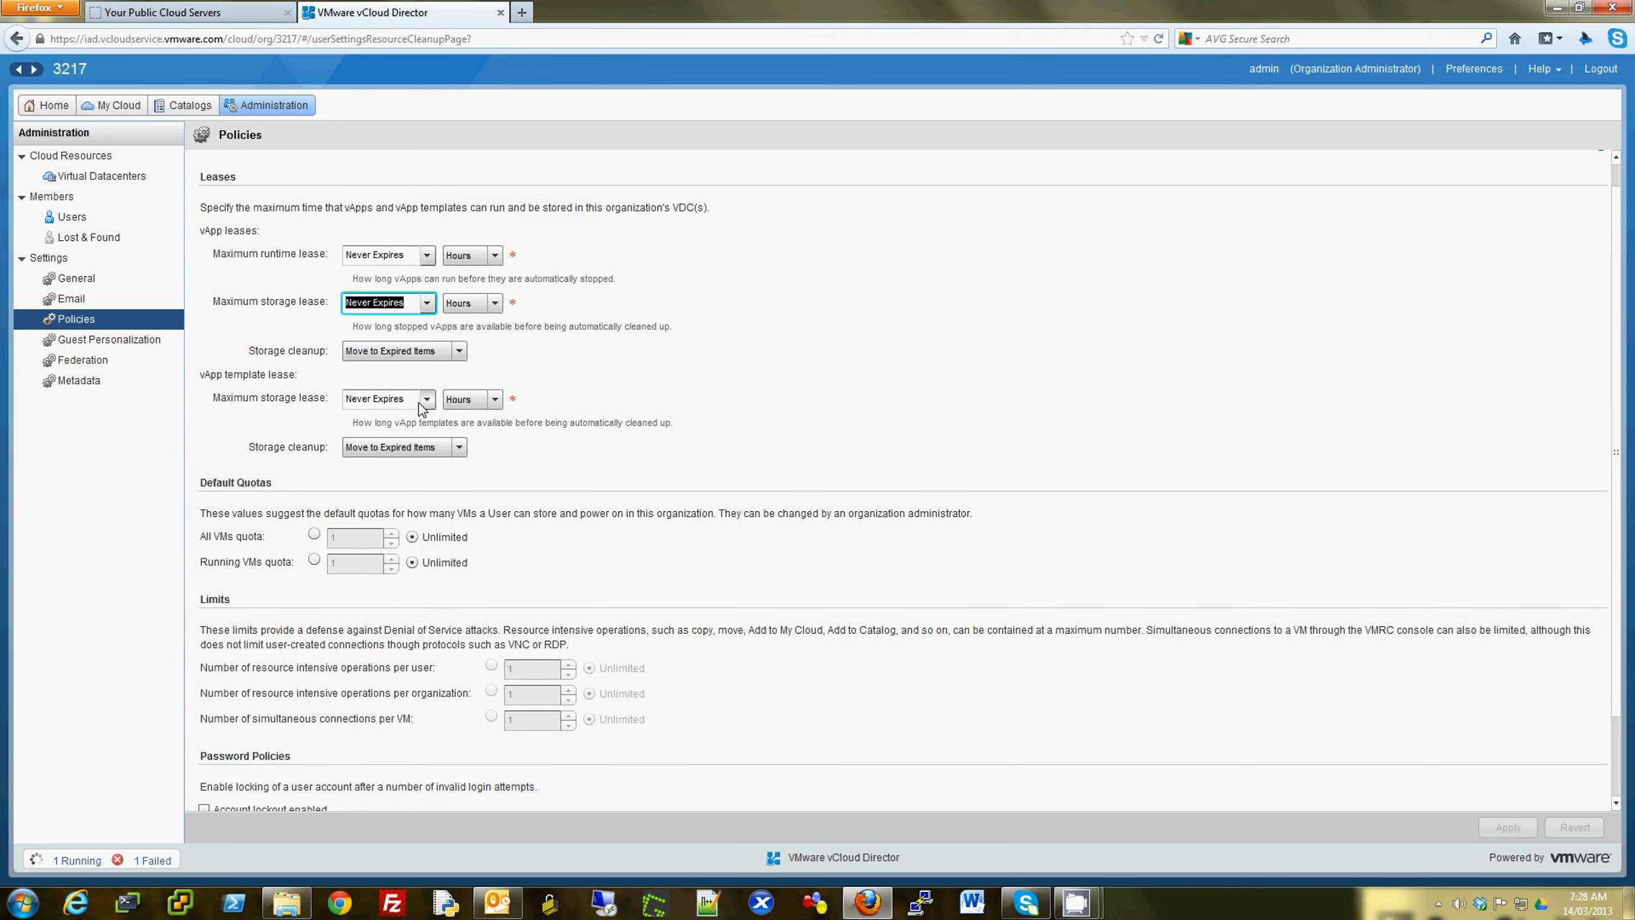
scroll(422, 407, down, 2)
click(459, 327)
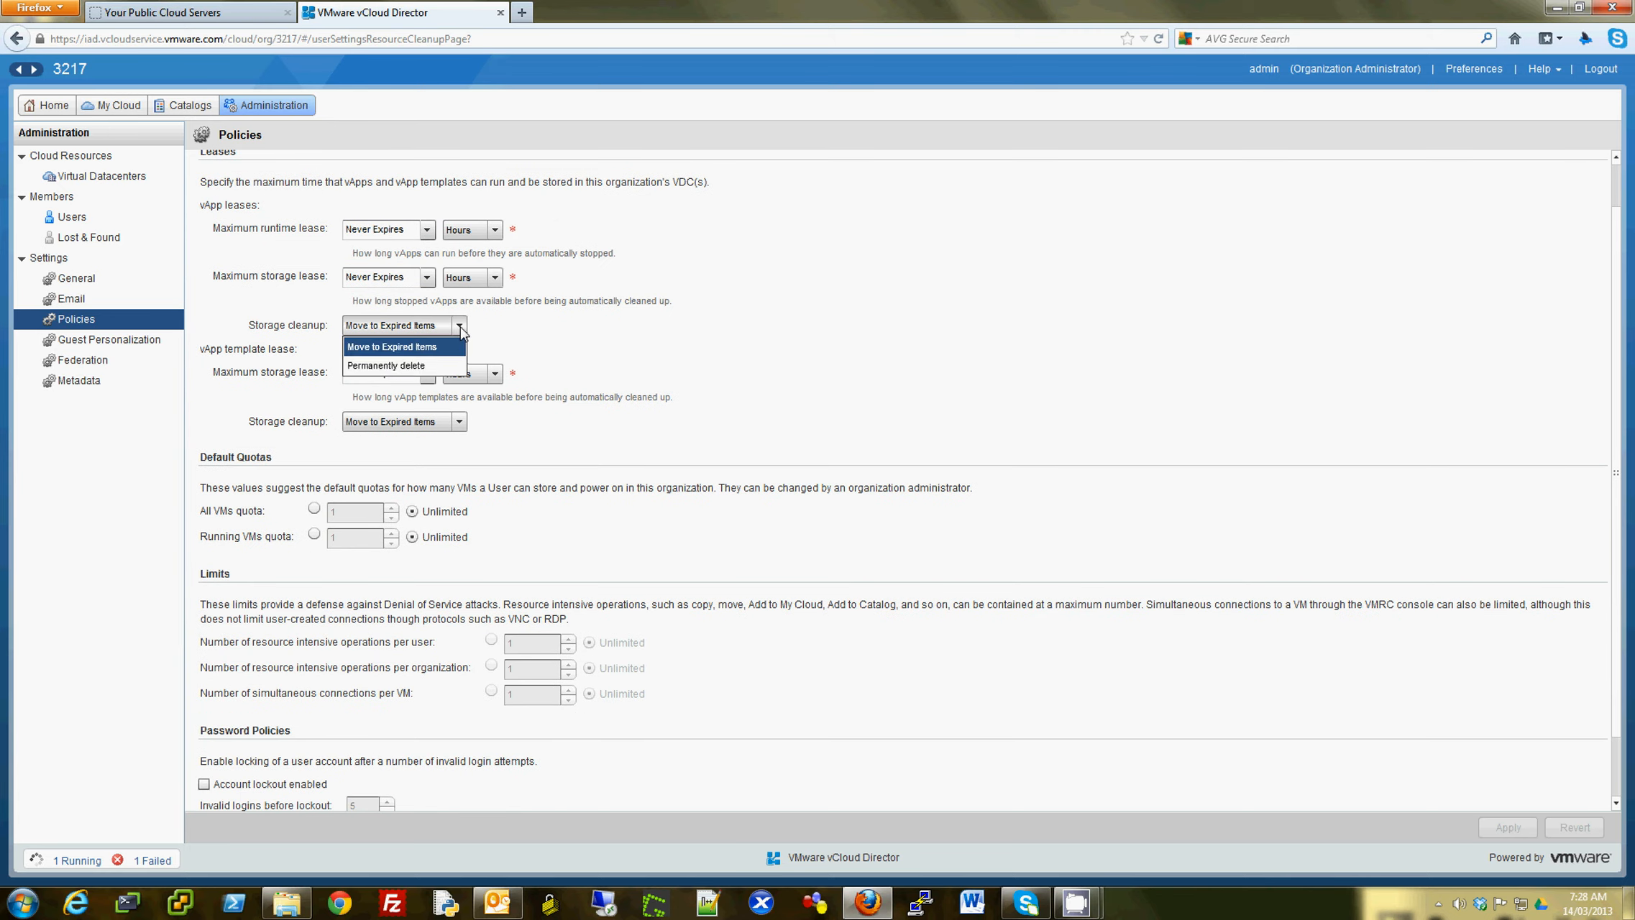
click(459, 327)
scroll(731, 435, down, 4)
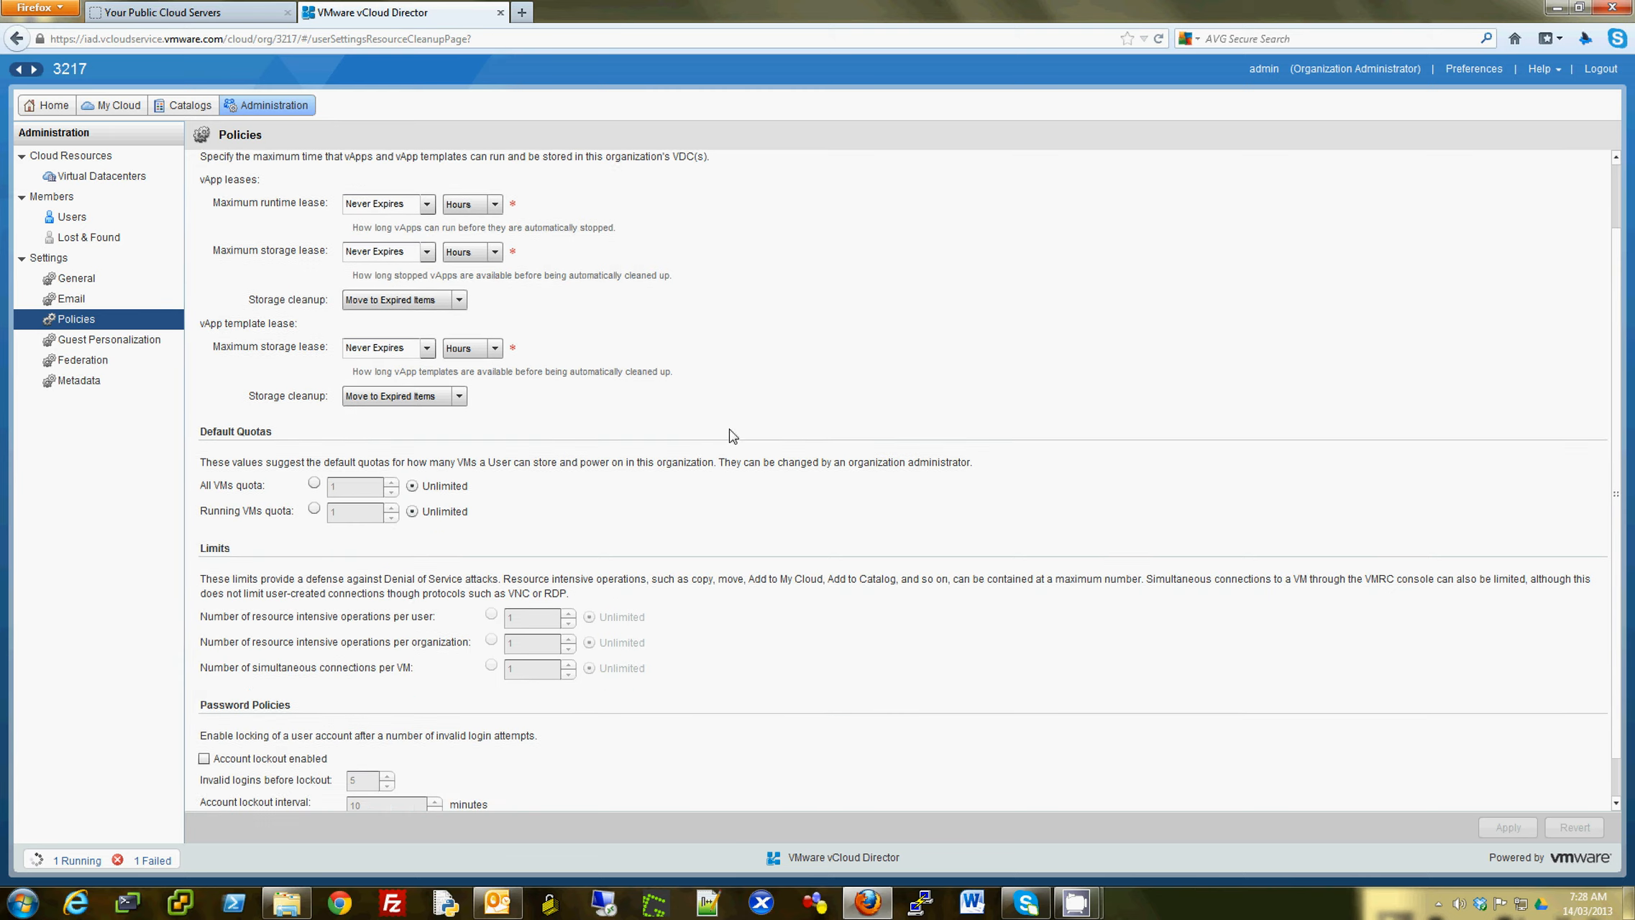
scroll(731, 435, down, 2)
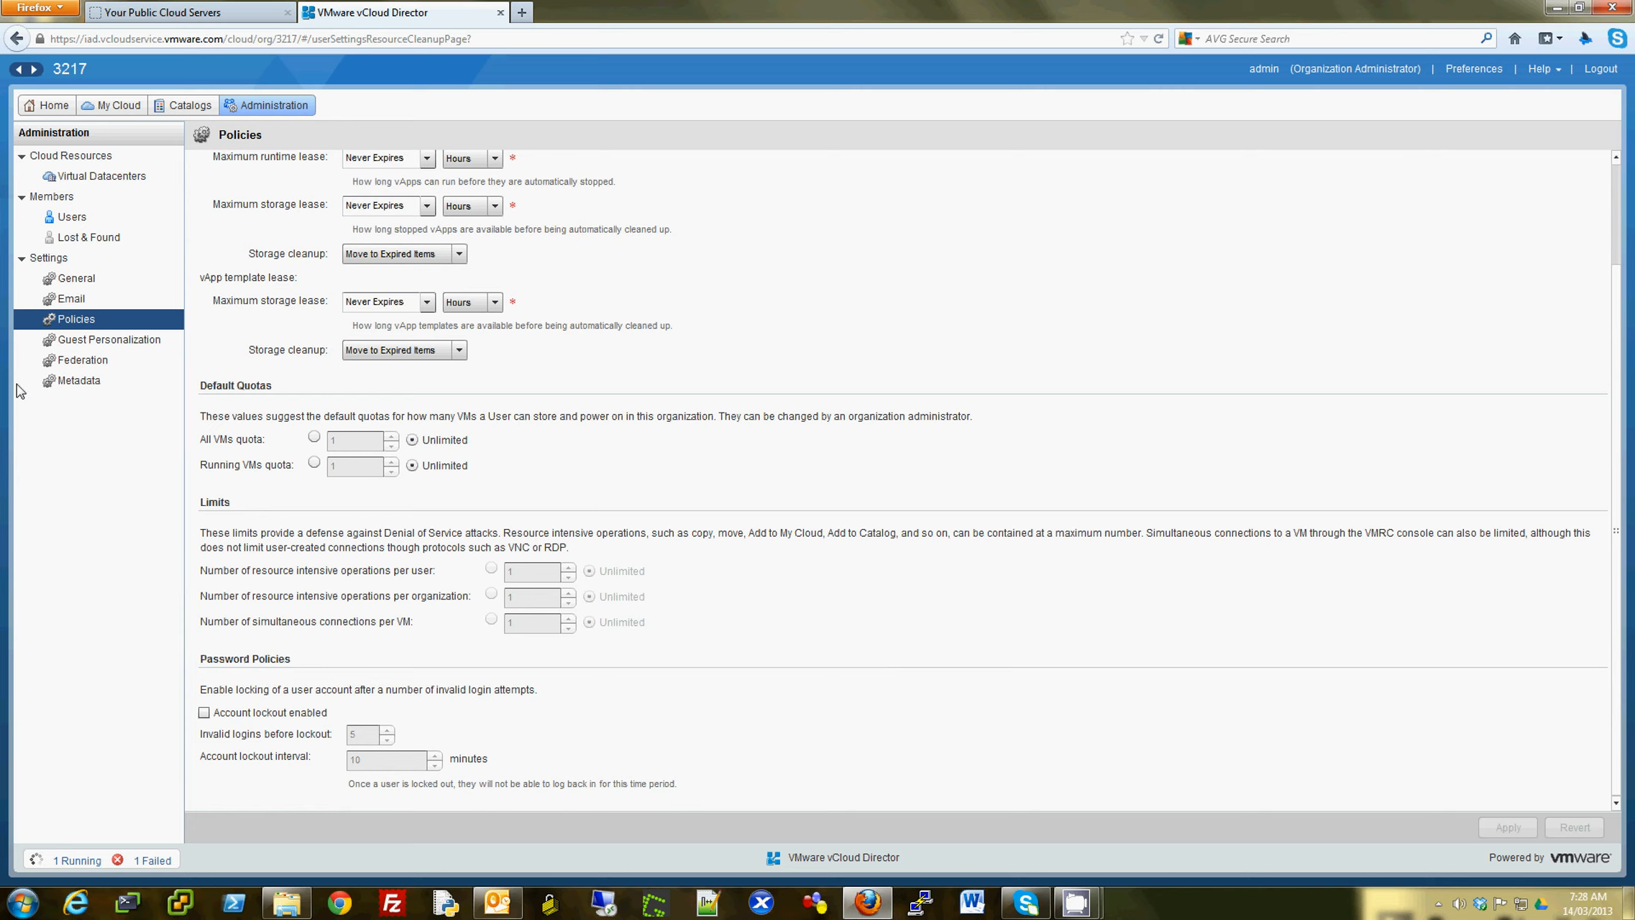
click(76, 339)
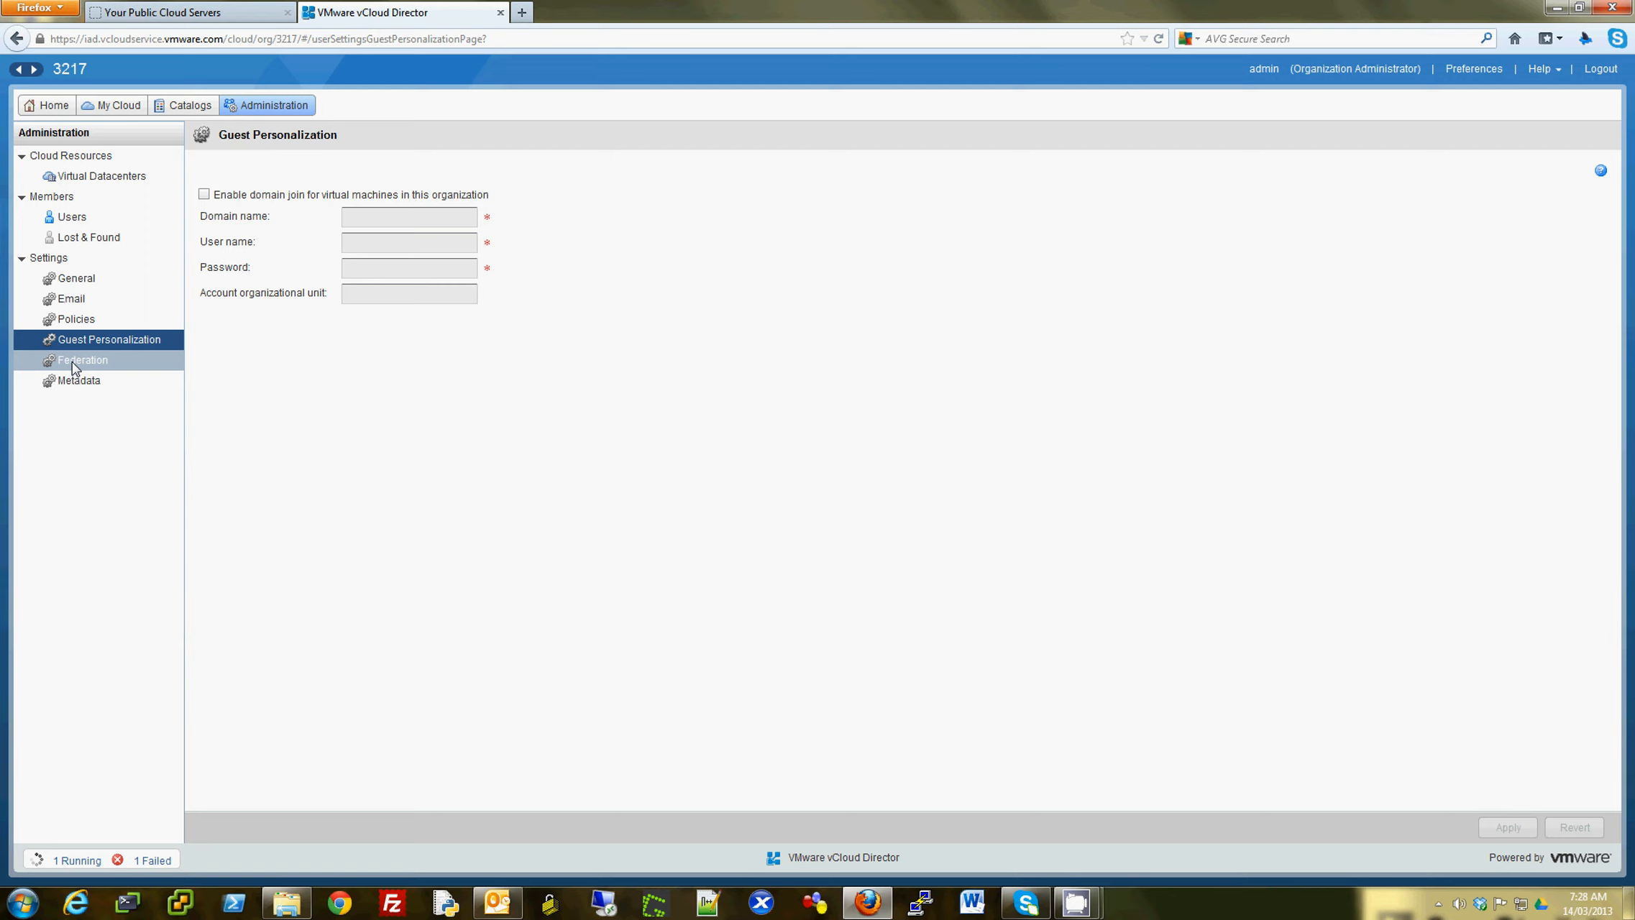
- Look over the Federation and Metadata settings, then return to the Virtual Datacenters list showing 3217-Public
click(75, 363)
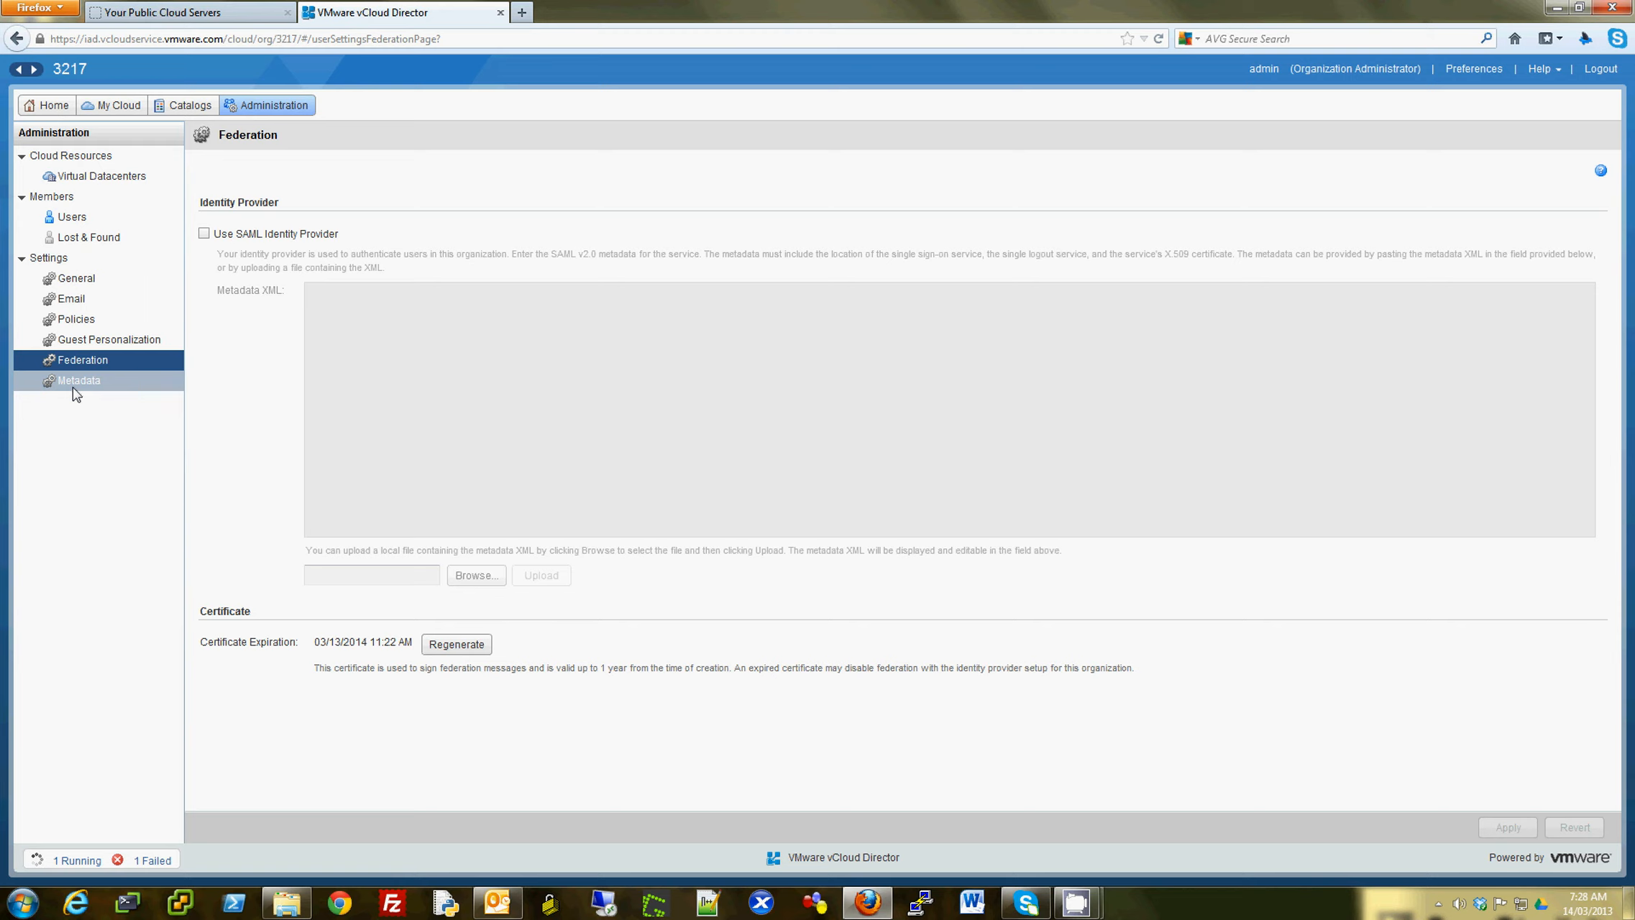
click(74, 389)
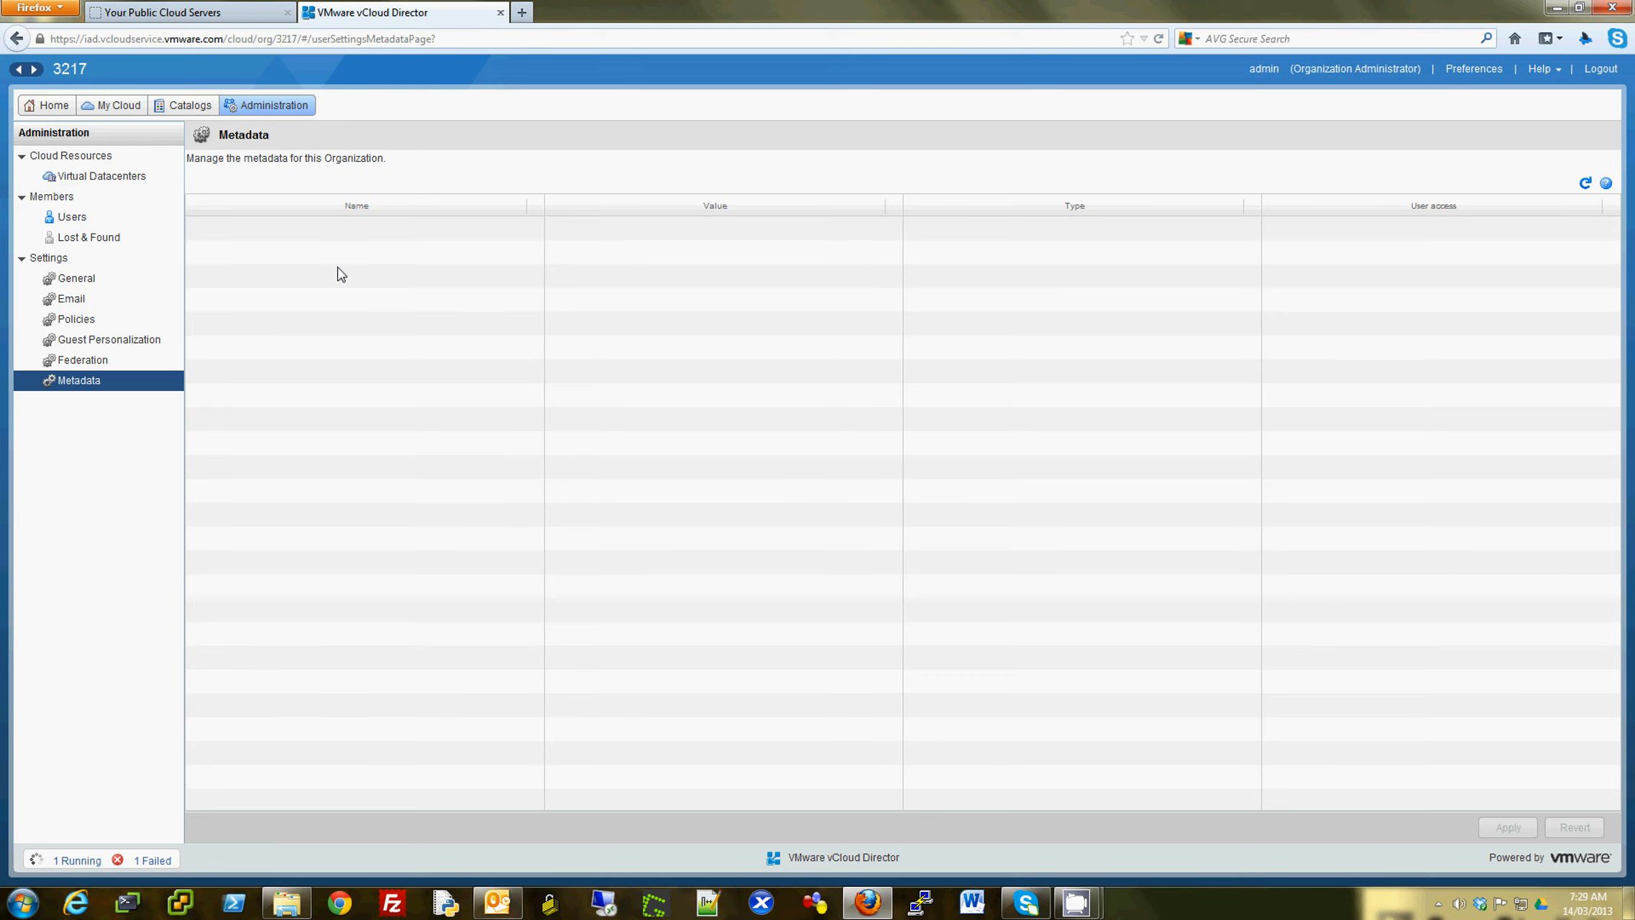
click(102, 176)
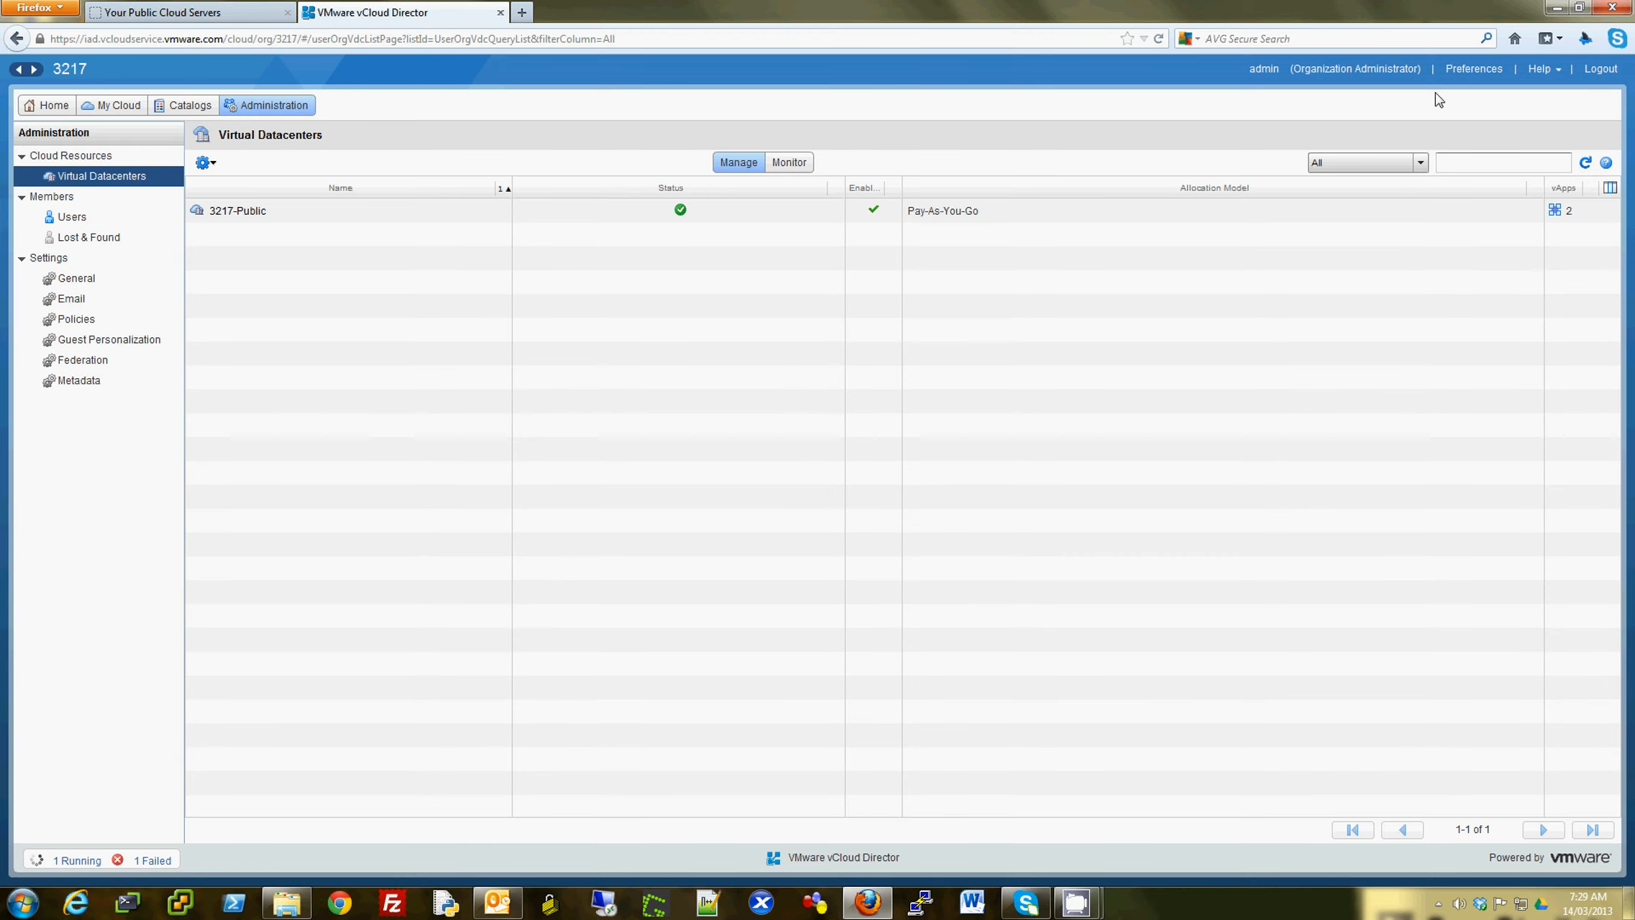
- Review the user preferences and Change Password fields without saving, check Help, then return to Public Cloud Servers
click(1460, 77)
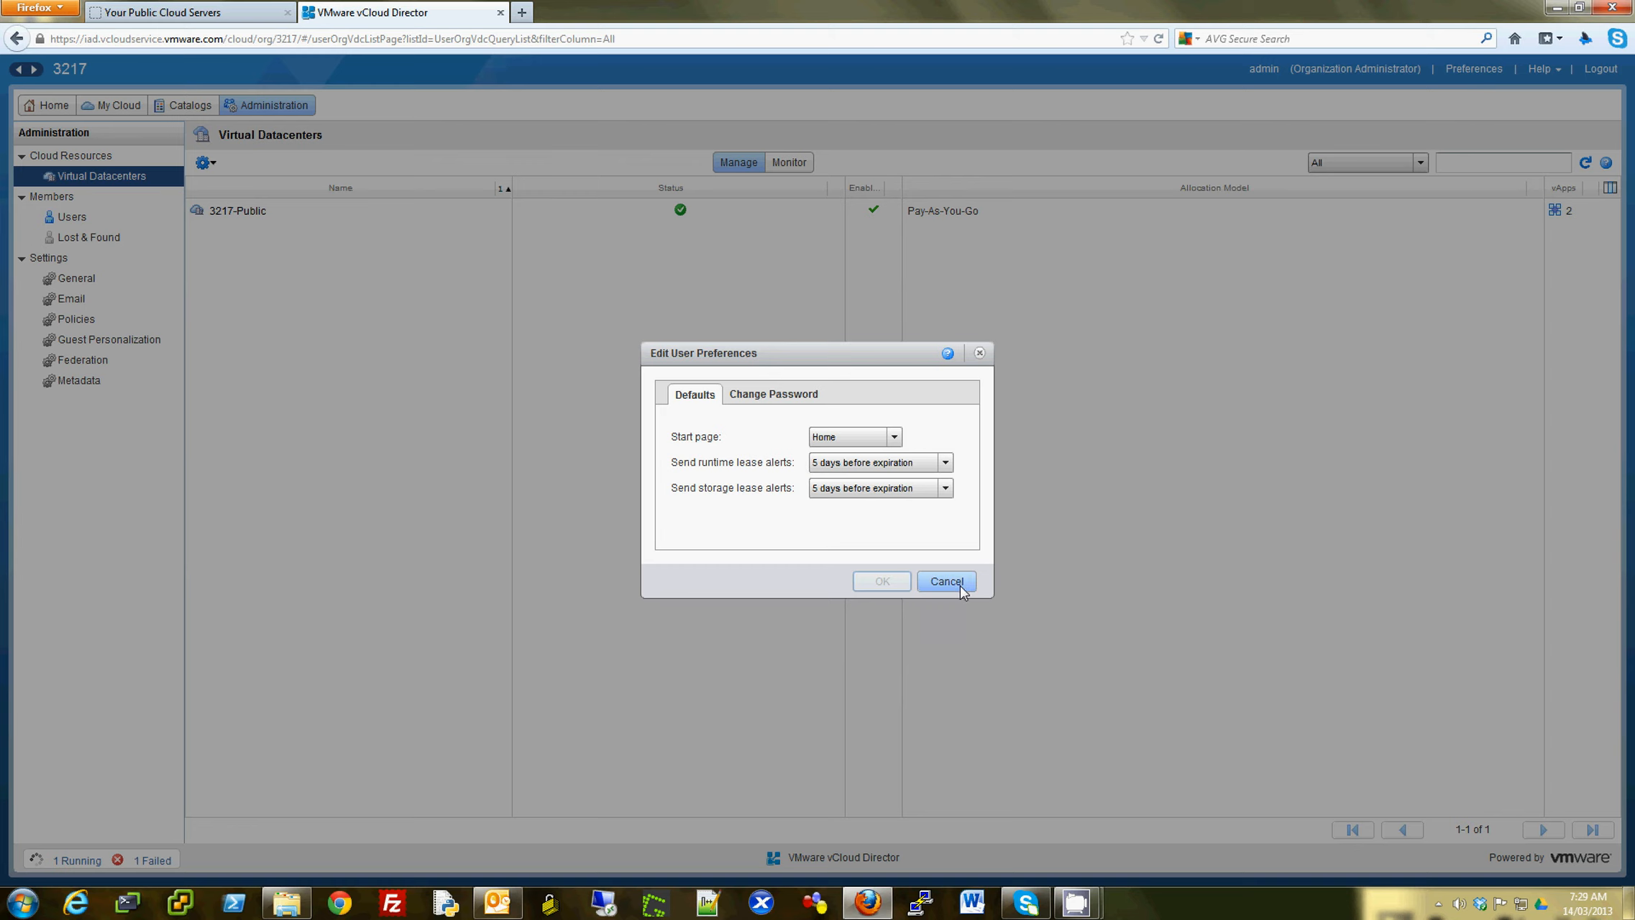
click(794, 392)
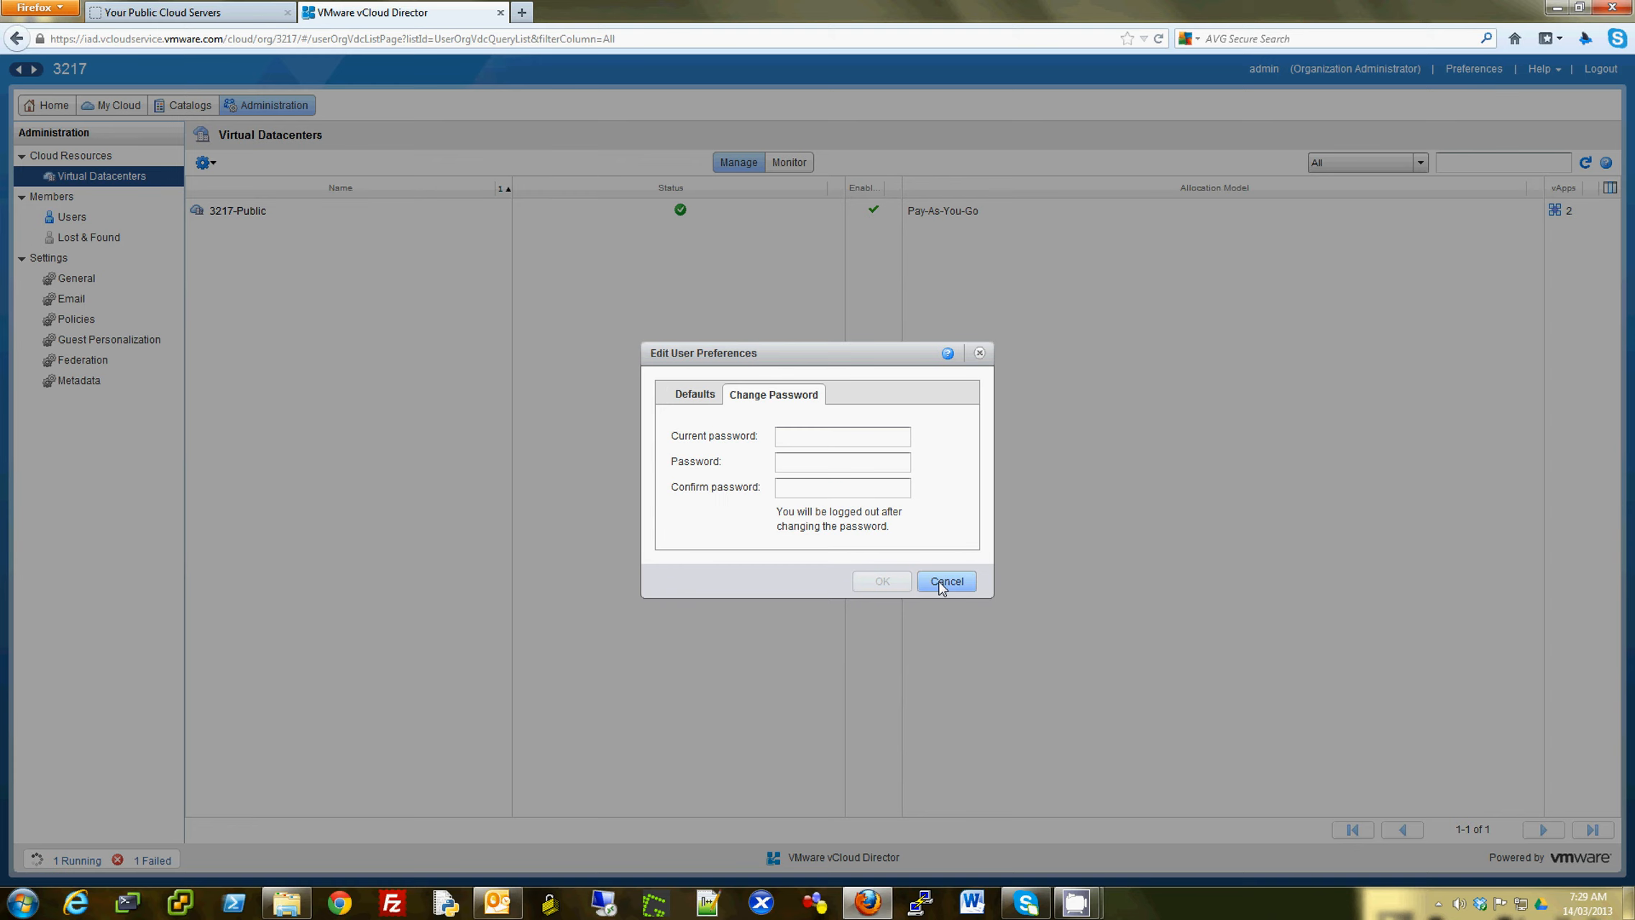
click(947, 582)
click(1540, 69)
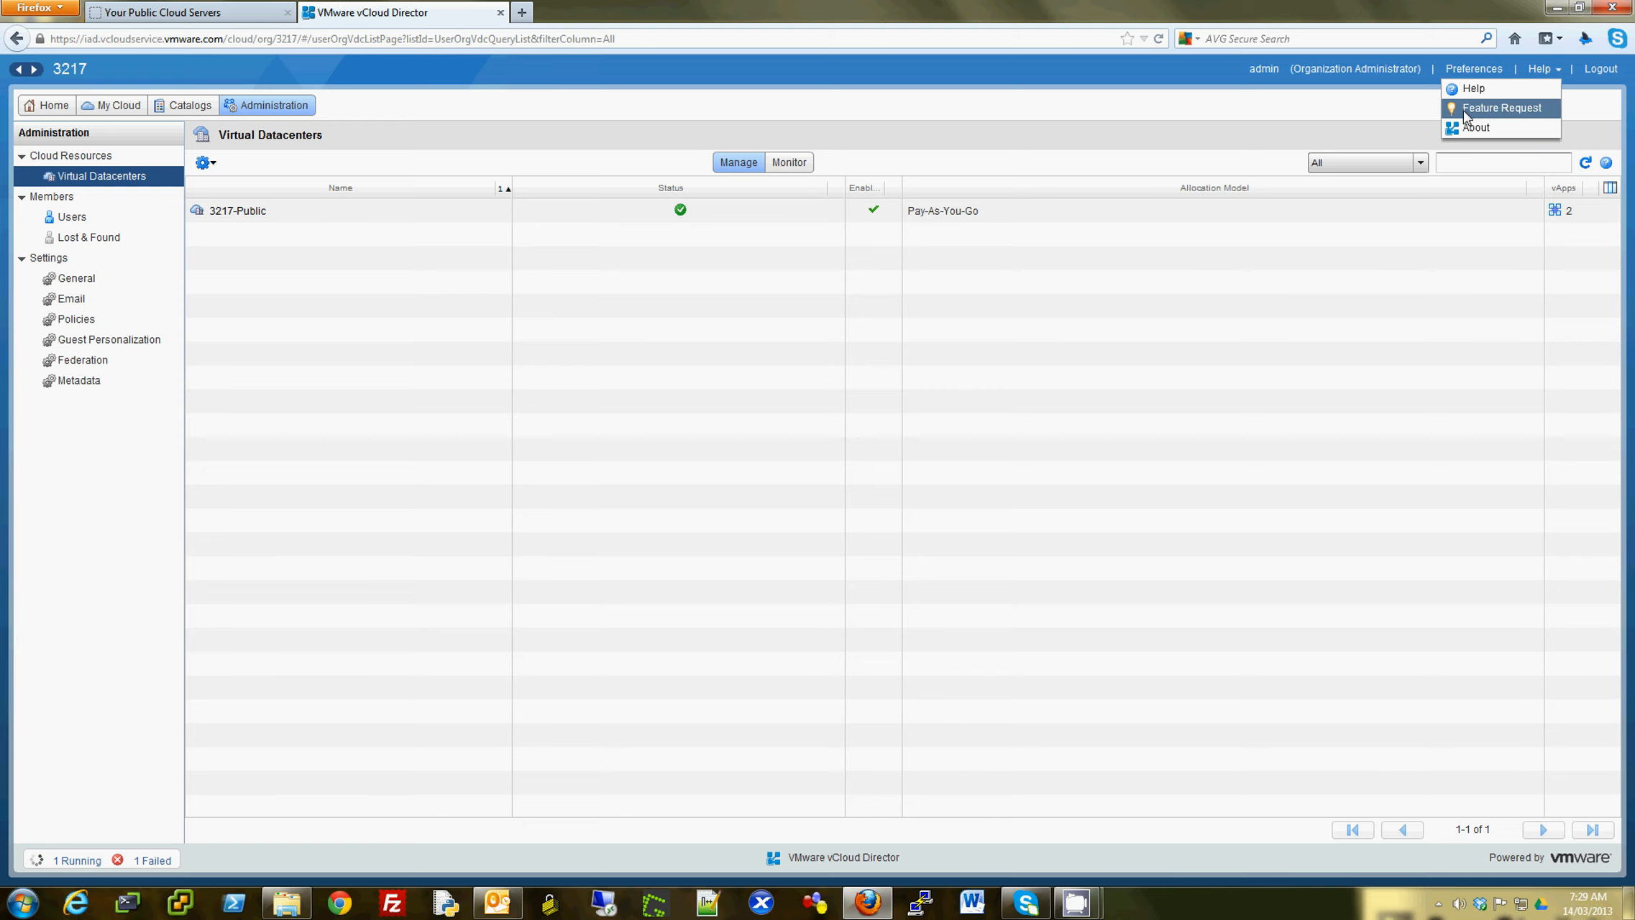
click(215, 11)
- Reload Public Cloud Servers, scroll through the virtual network IPs and firewall rules, check users, and return to My Cloud
right_click(748, 407)
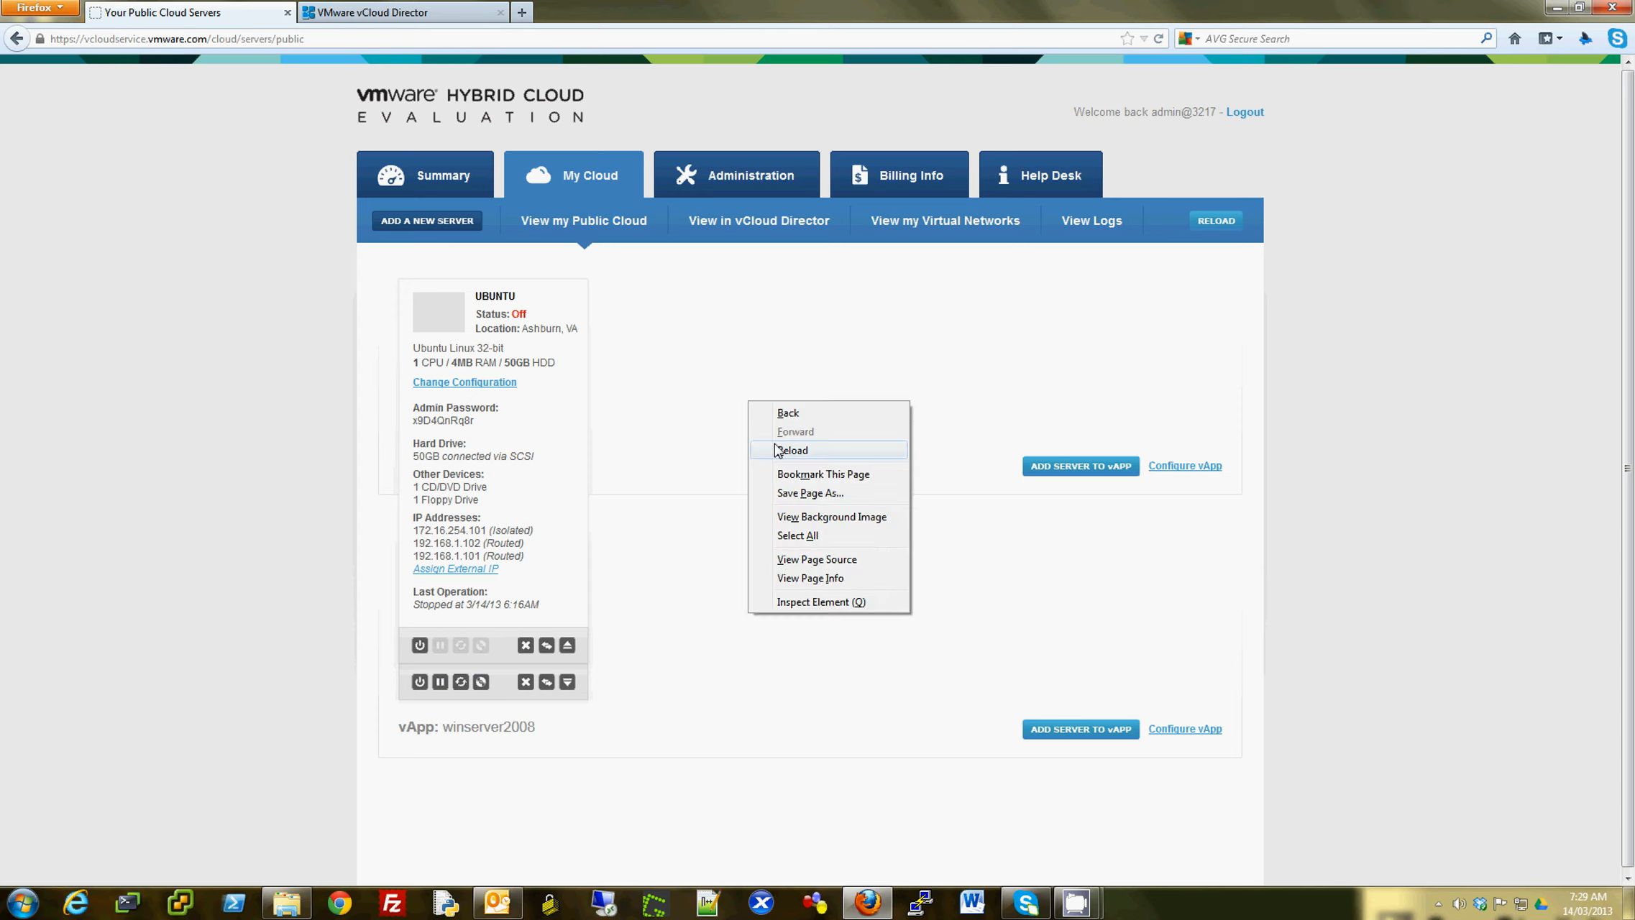
click(773, 448)
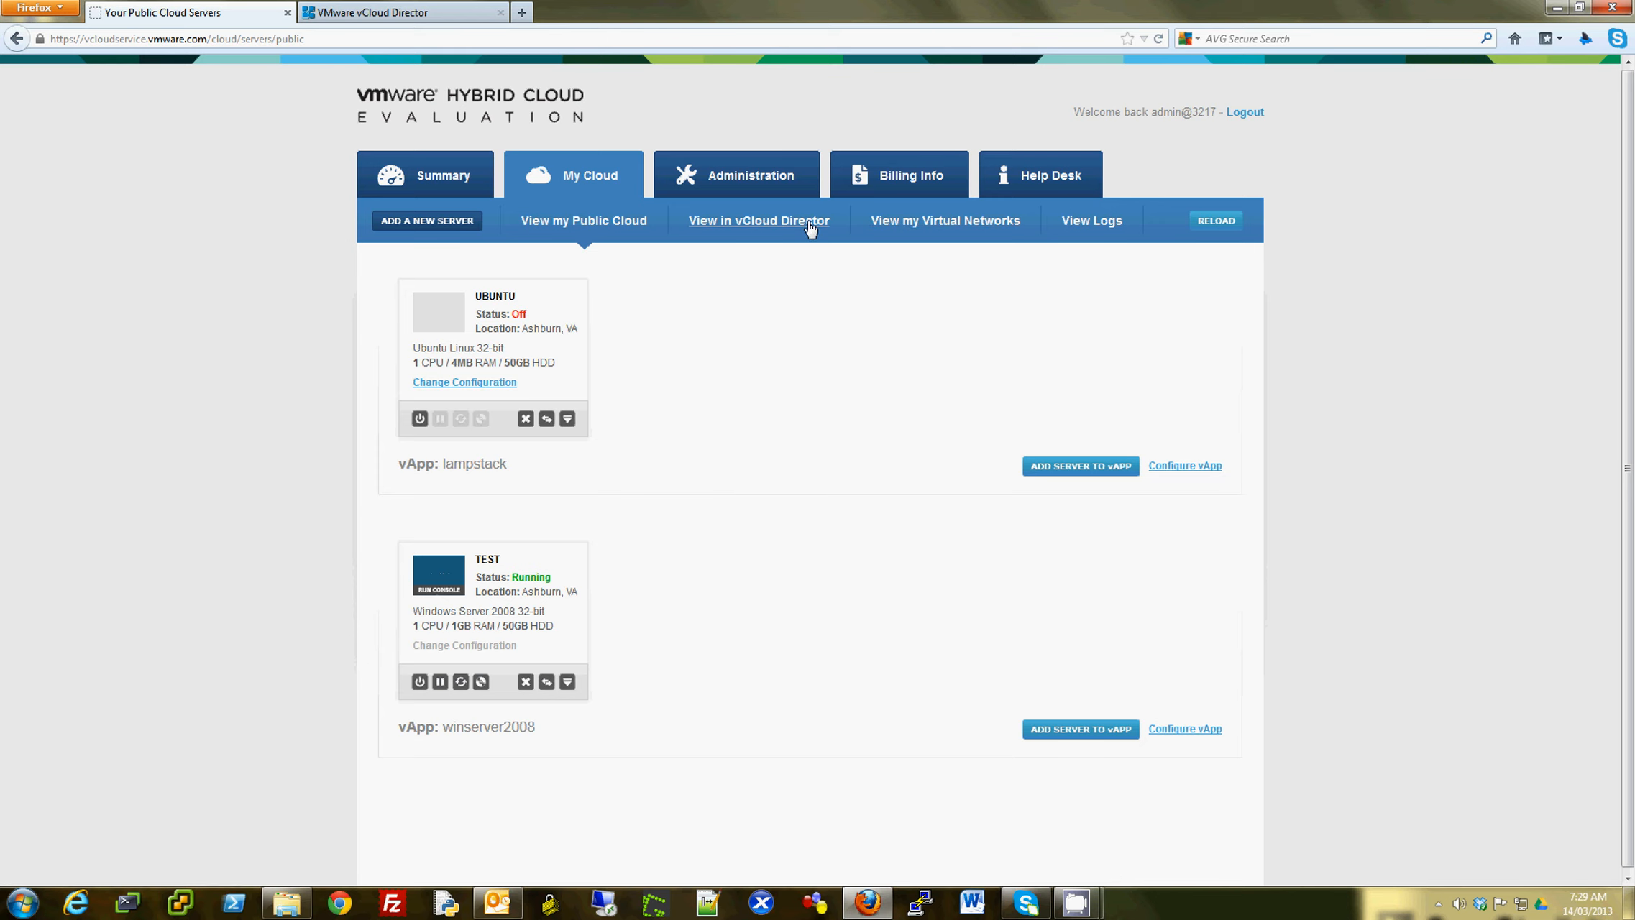
click(900, 225)
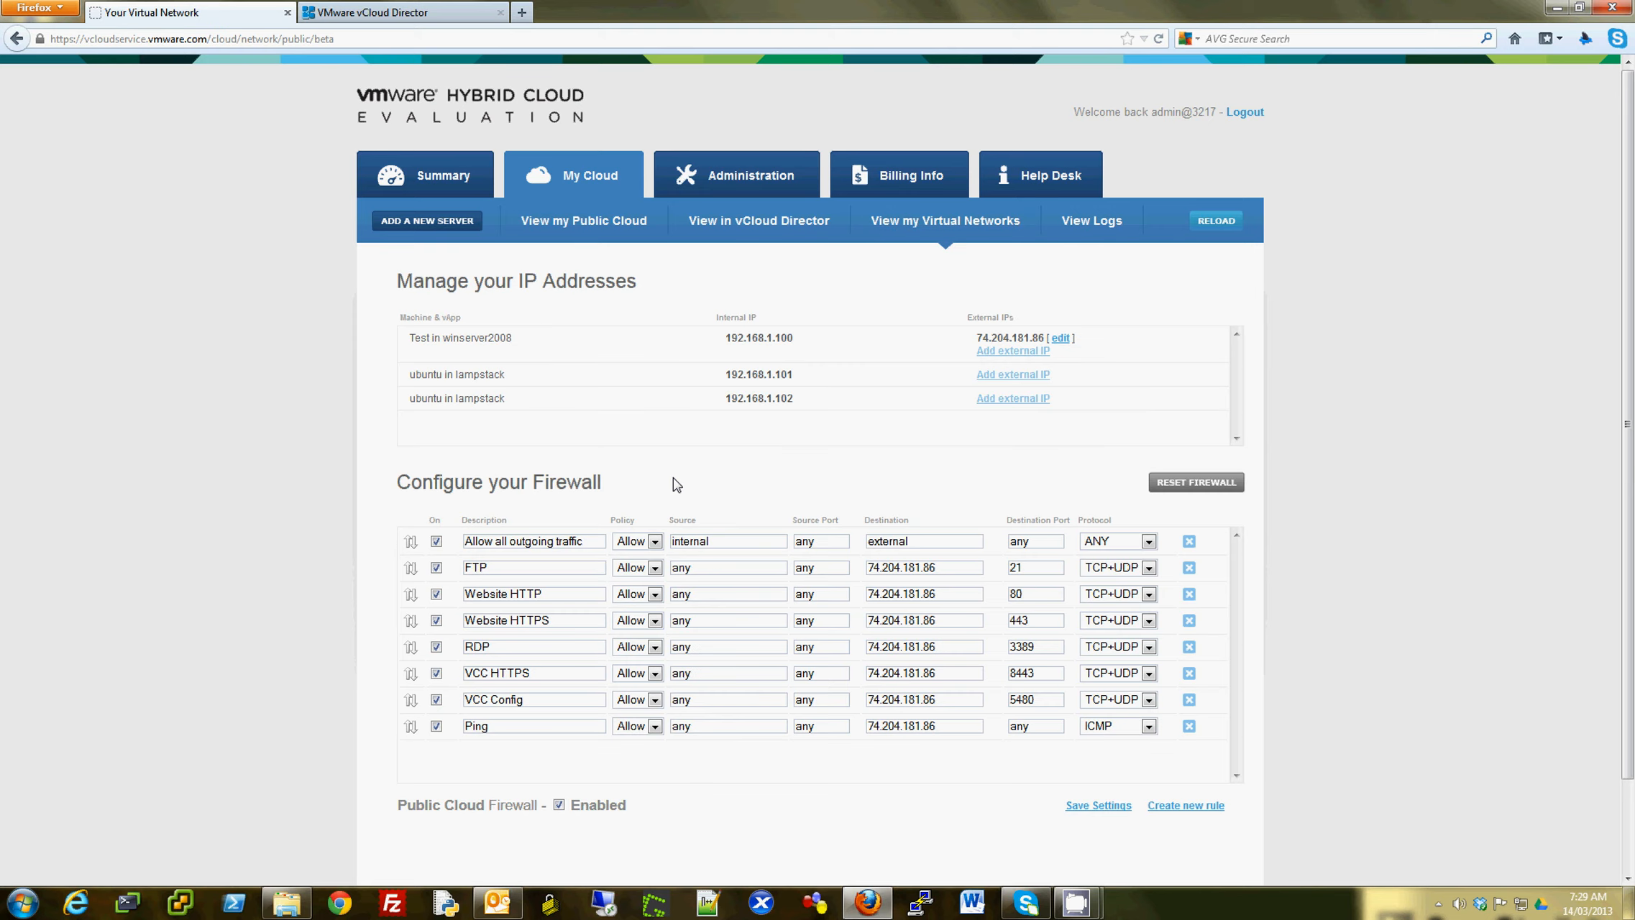
scroll(1170, 389, down, 2)
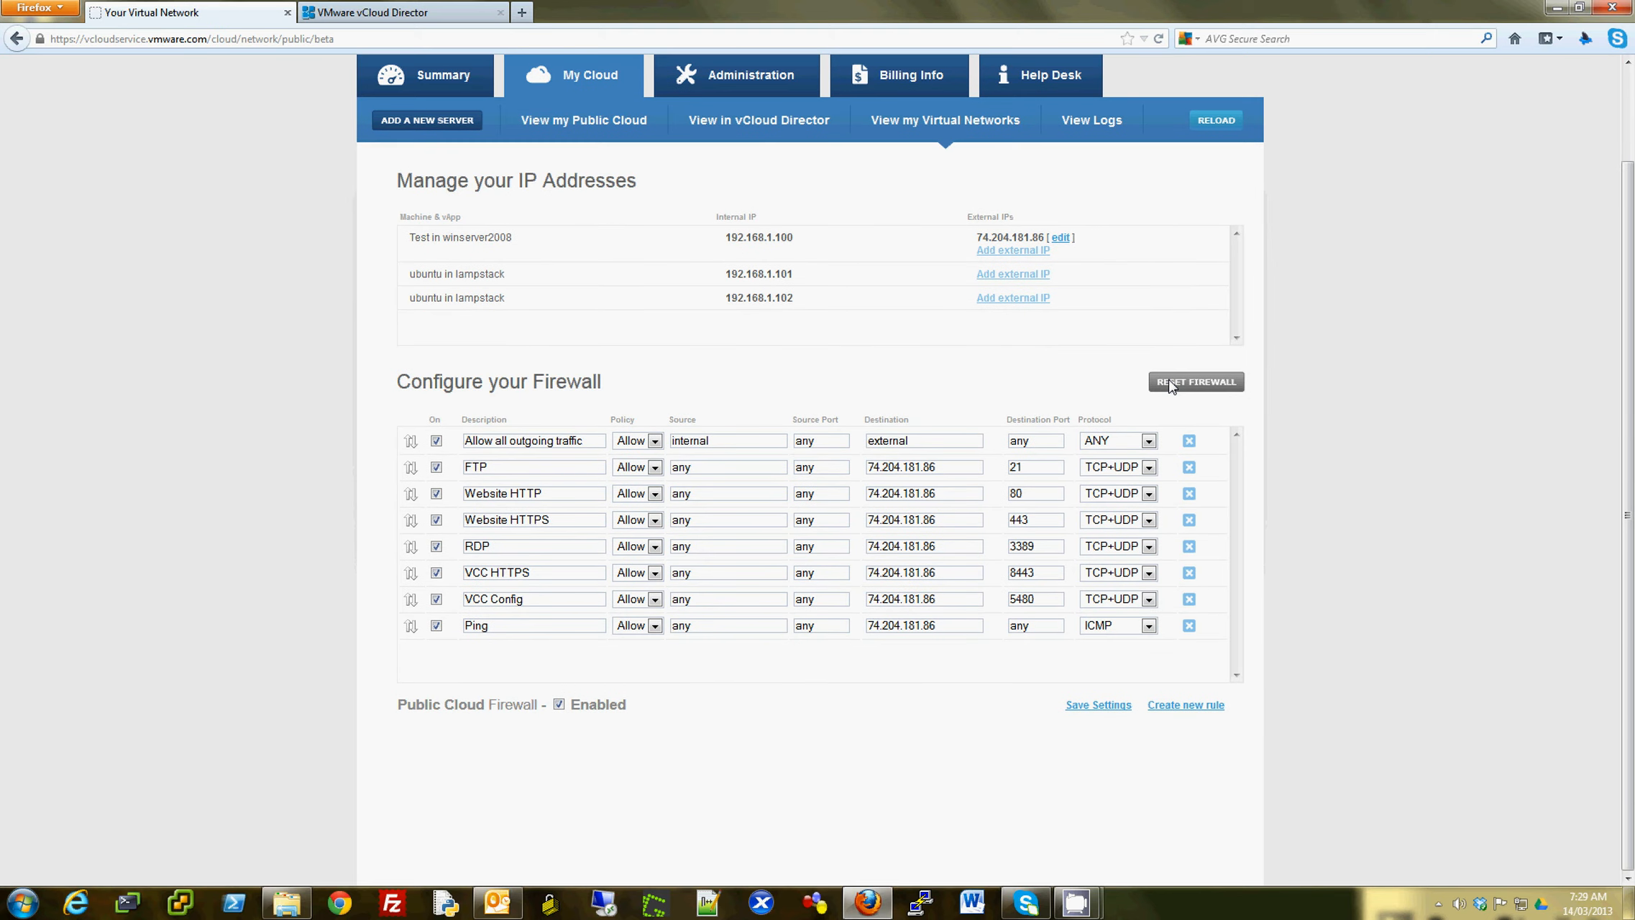
scroll(1170, 387, up, 2)
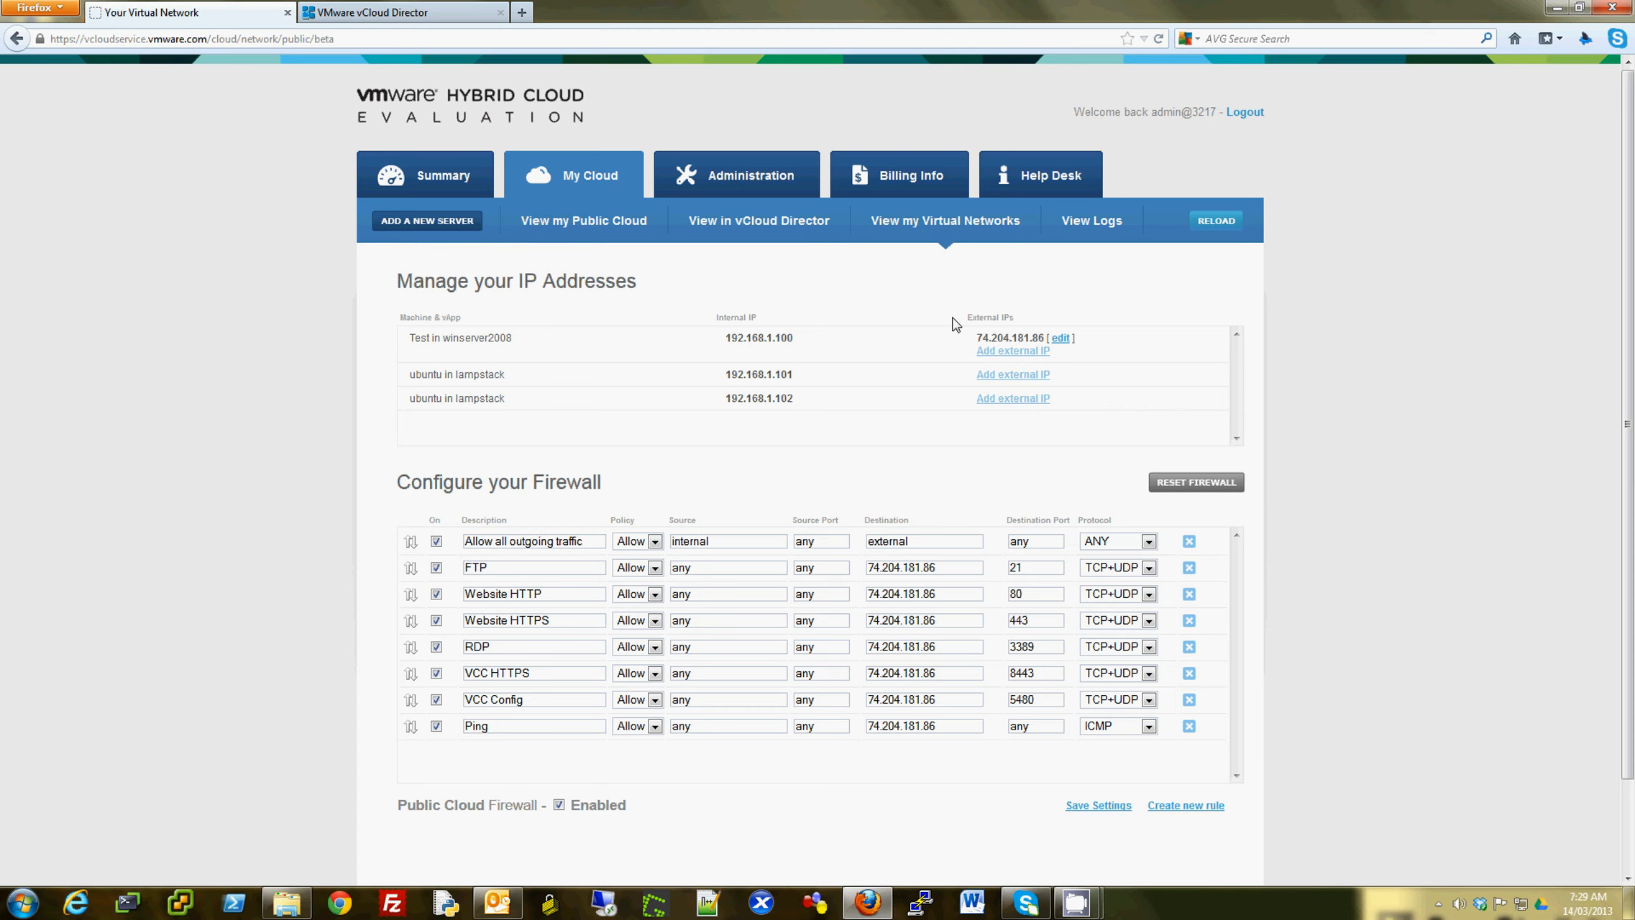
scroll(938, 320, down, 2)
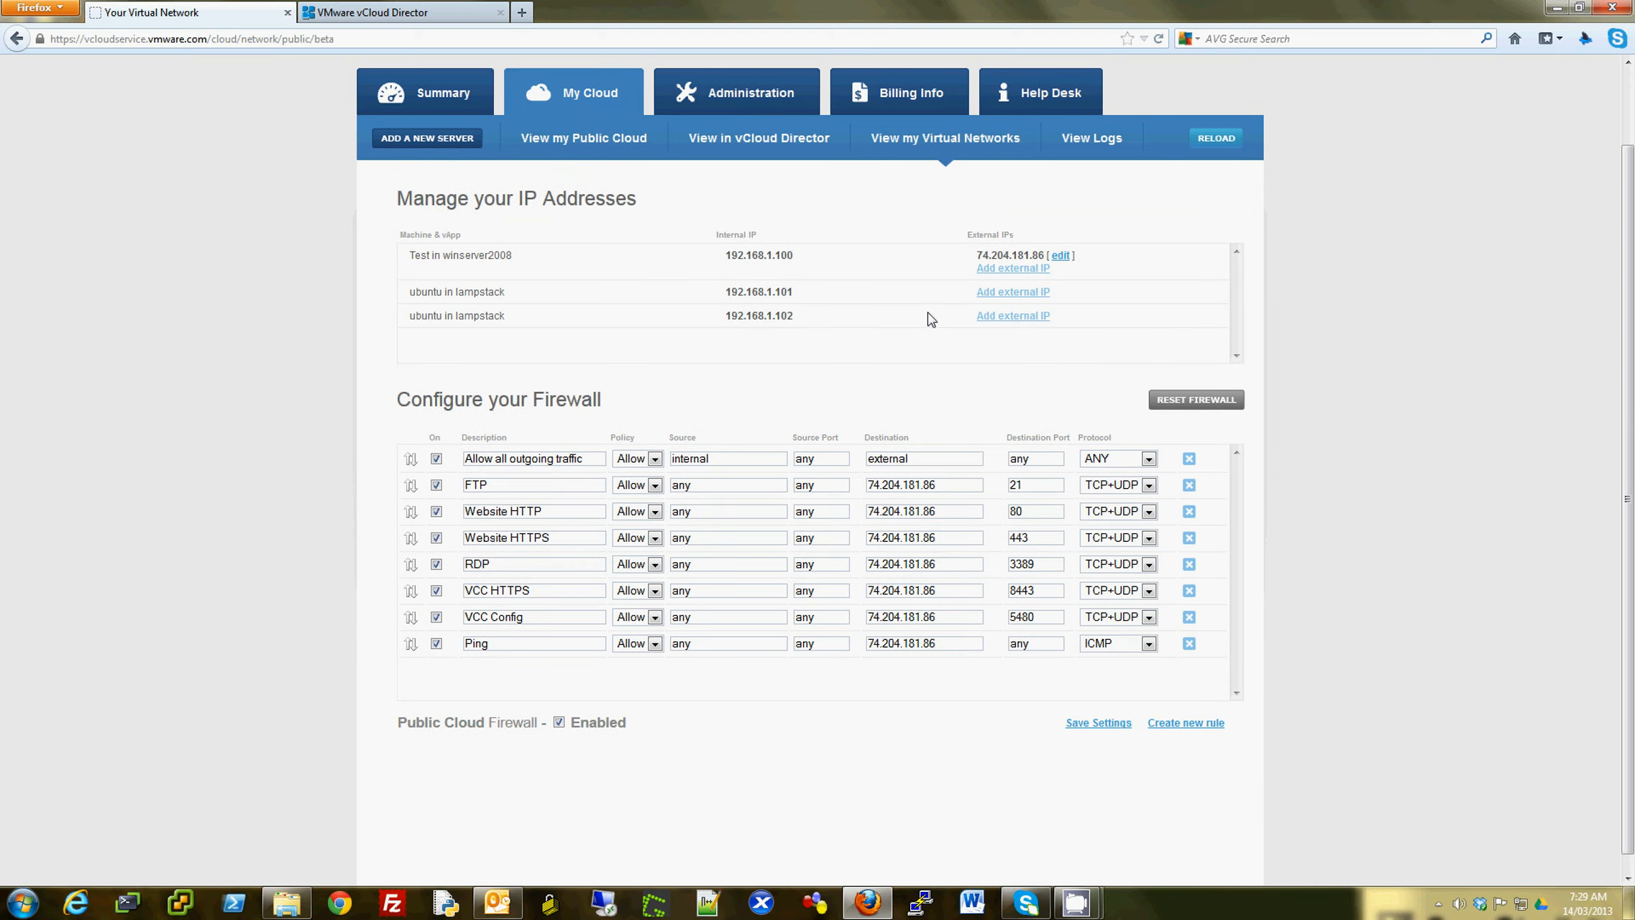
scroll(934, 316, up, 2)
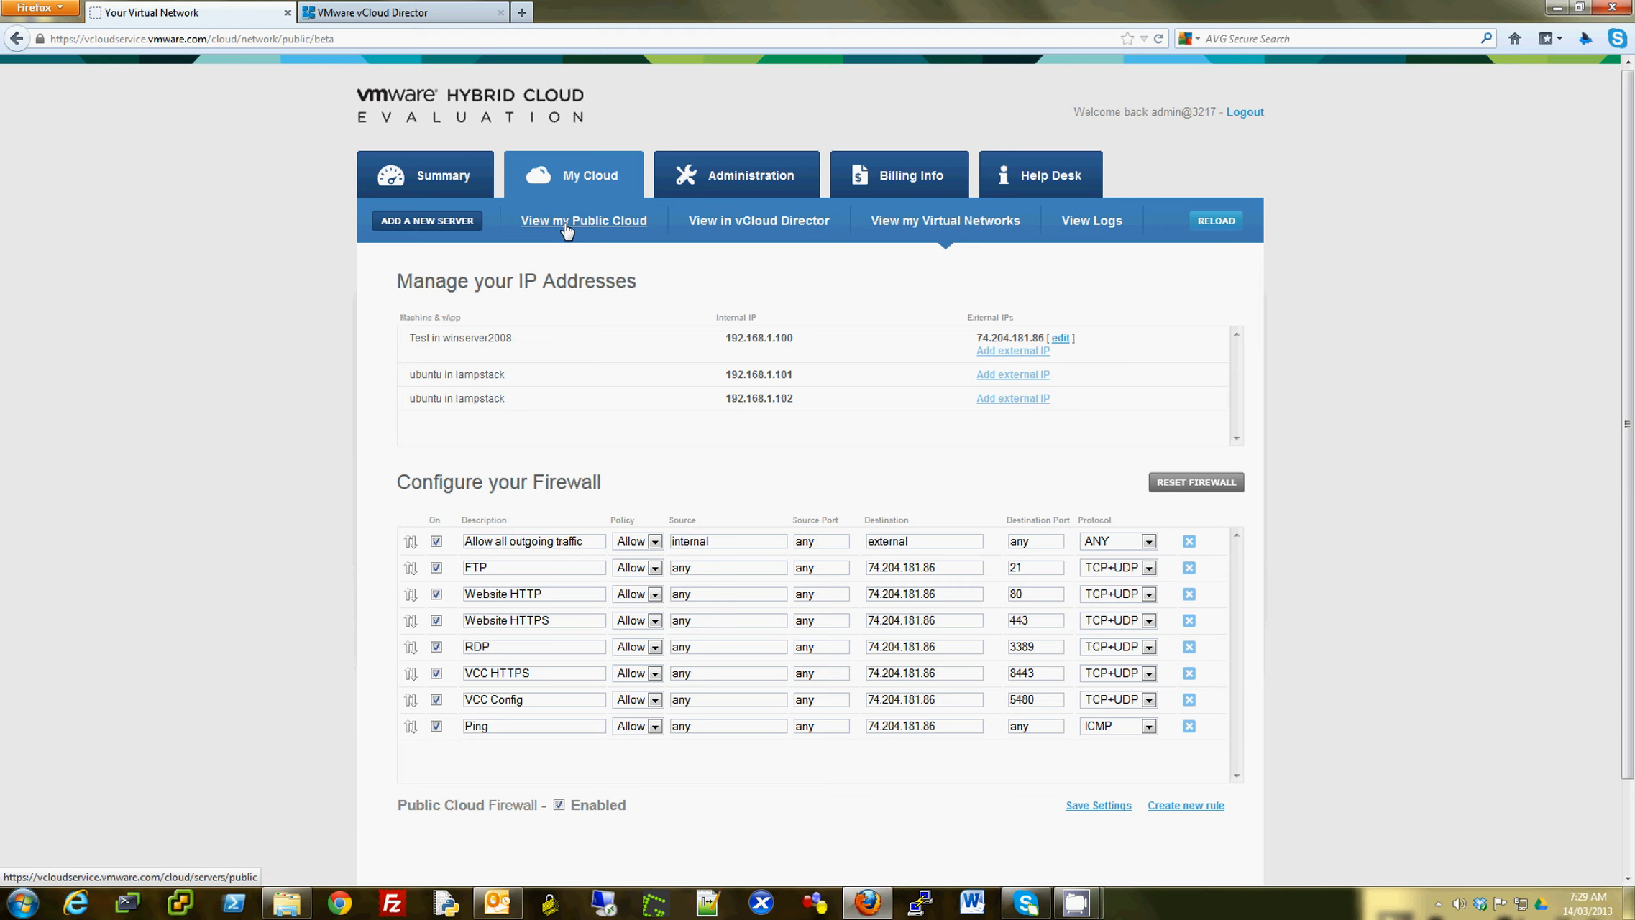
click(750, 196)
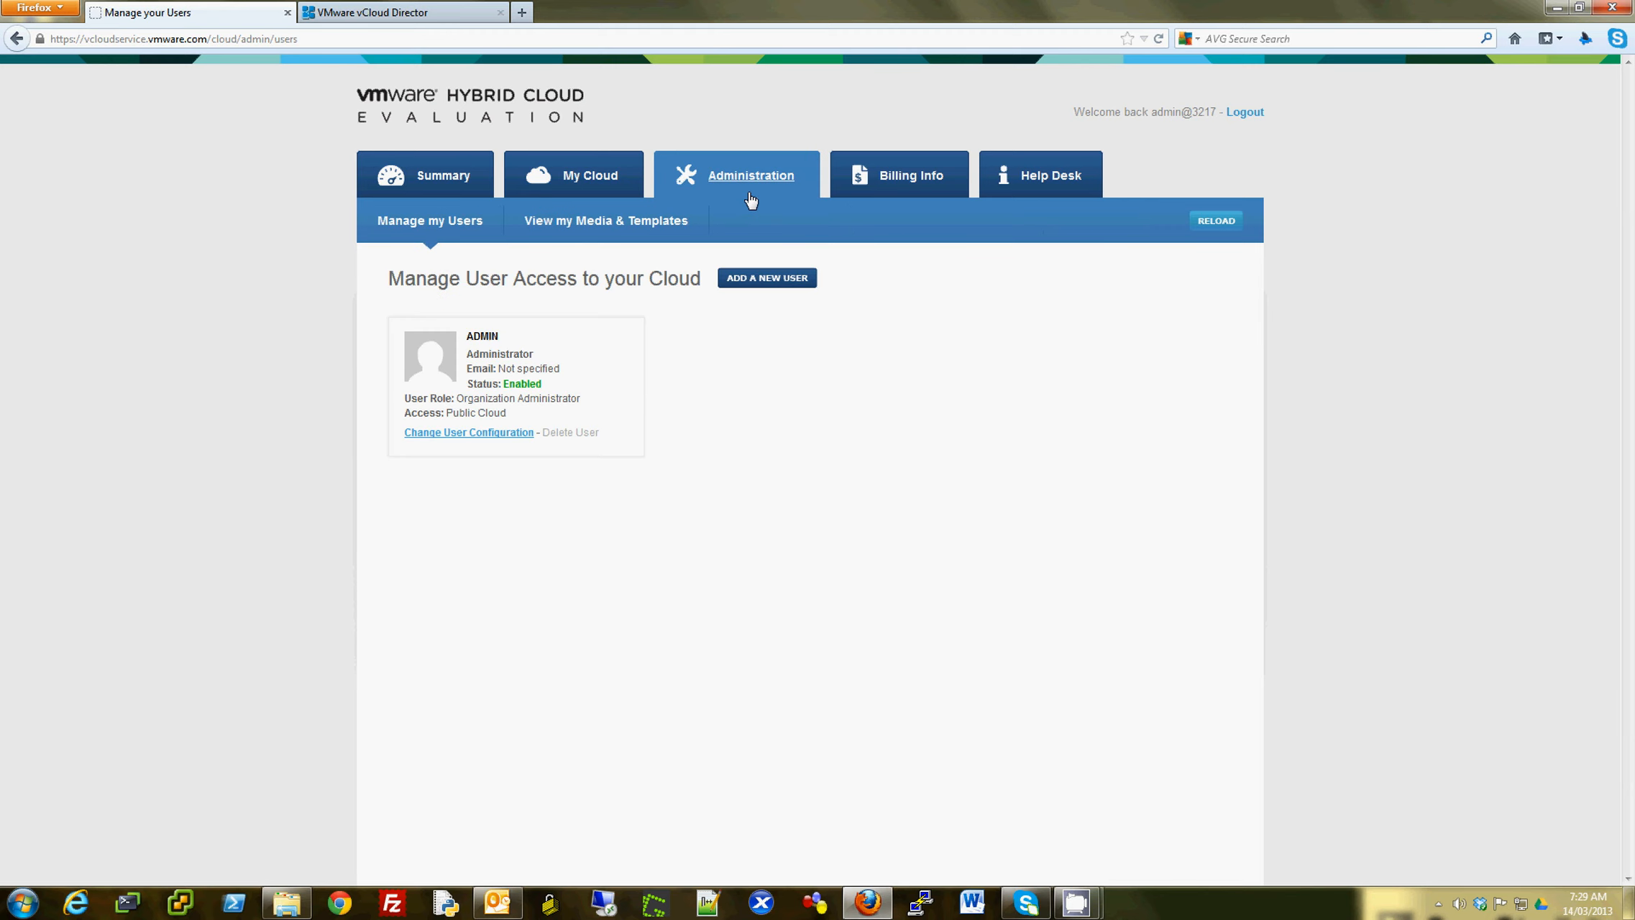
click(551, 188)
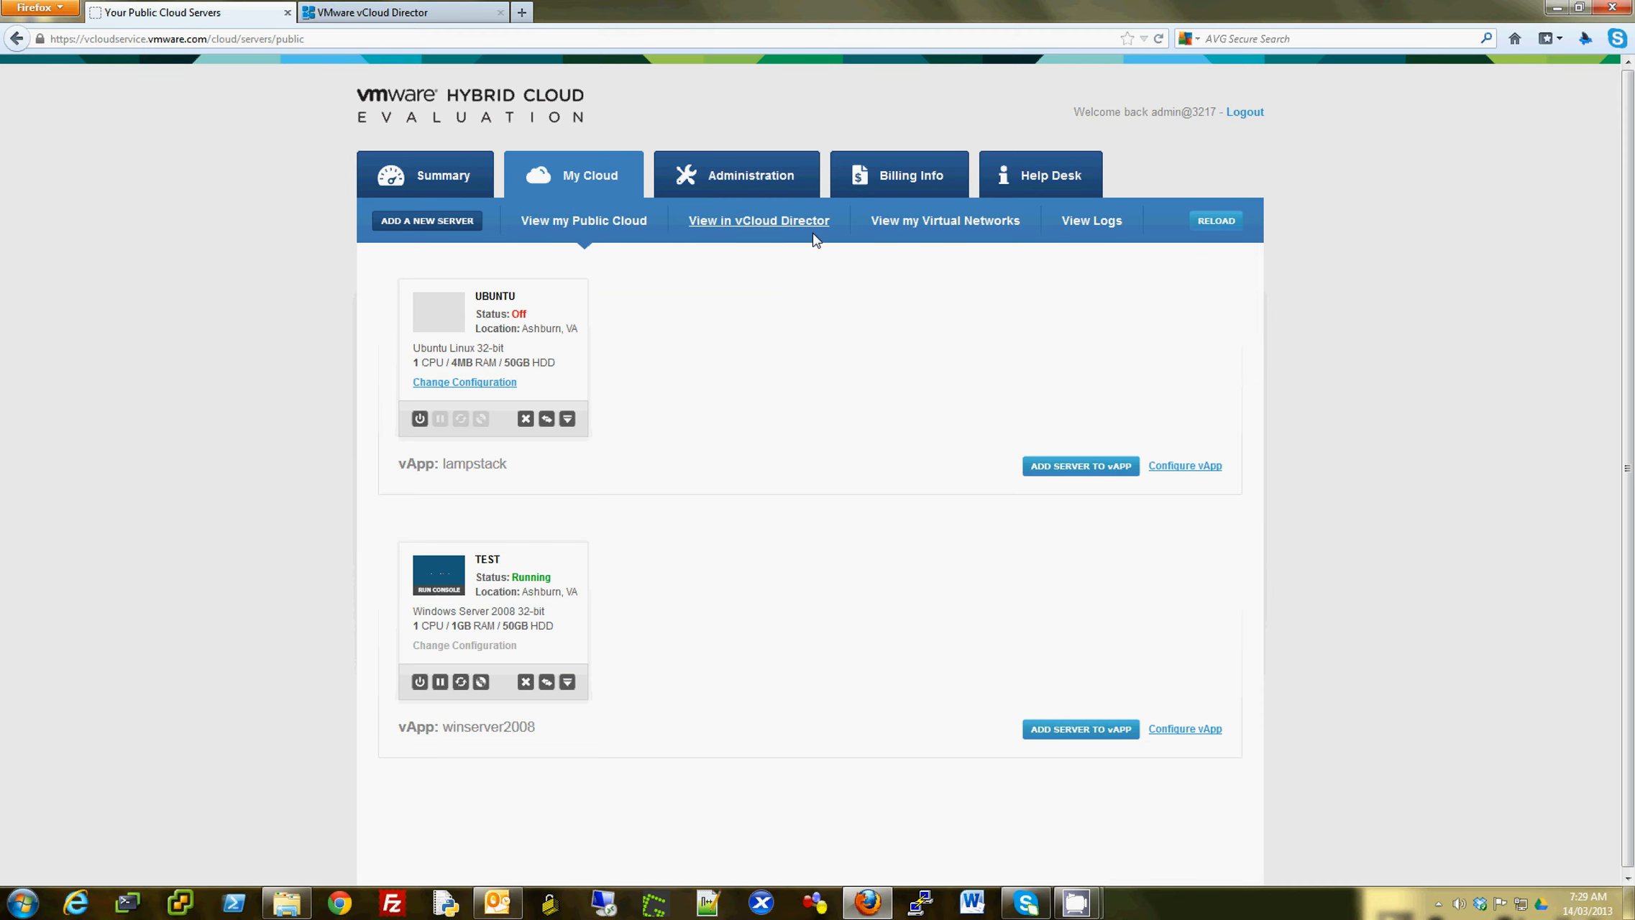
- Open the servers in vCloud Director and go to the Home page listing lampstack and winserver2008 as Running
click(813, 231)
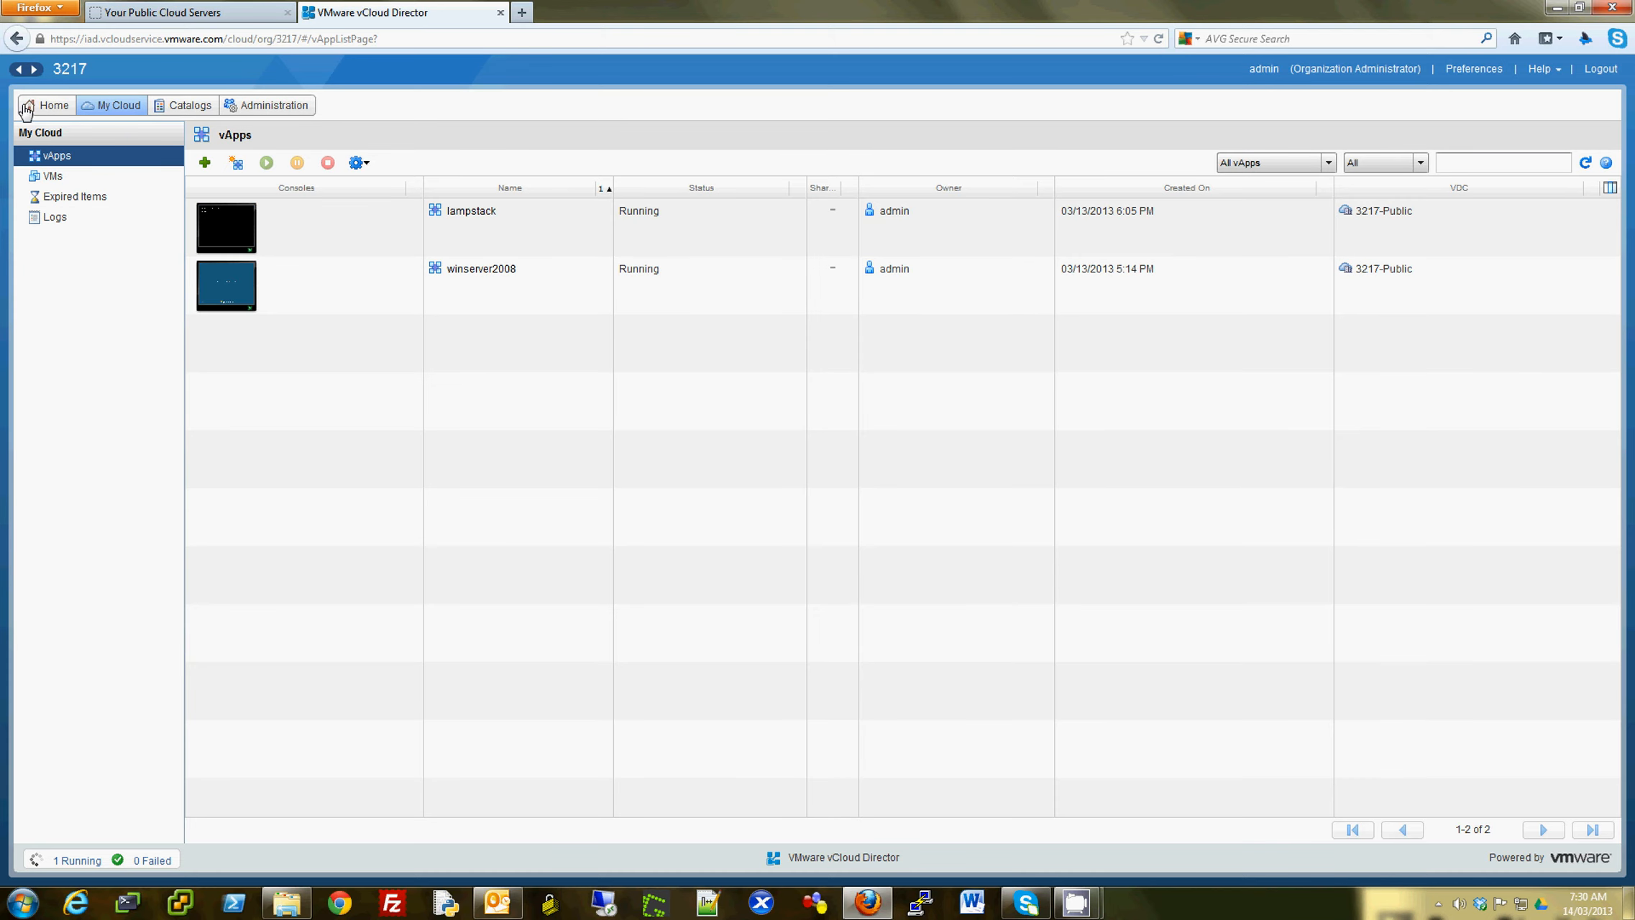
click(68, 106)
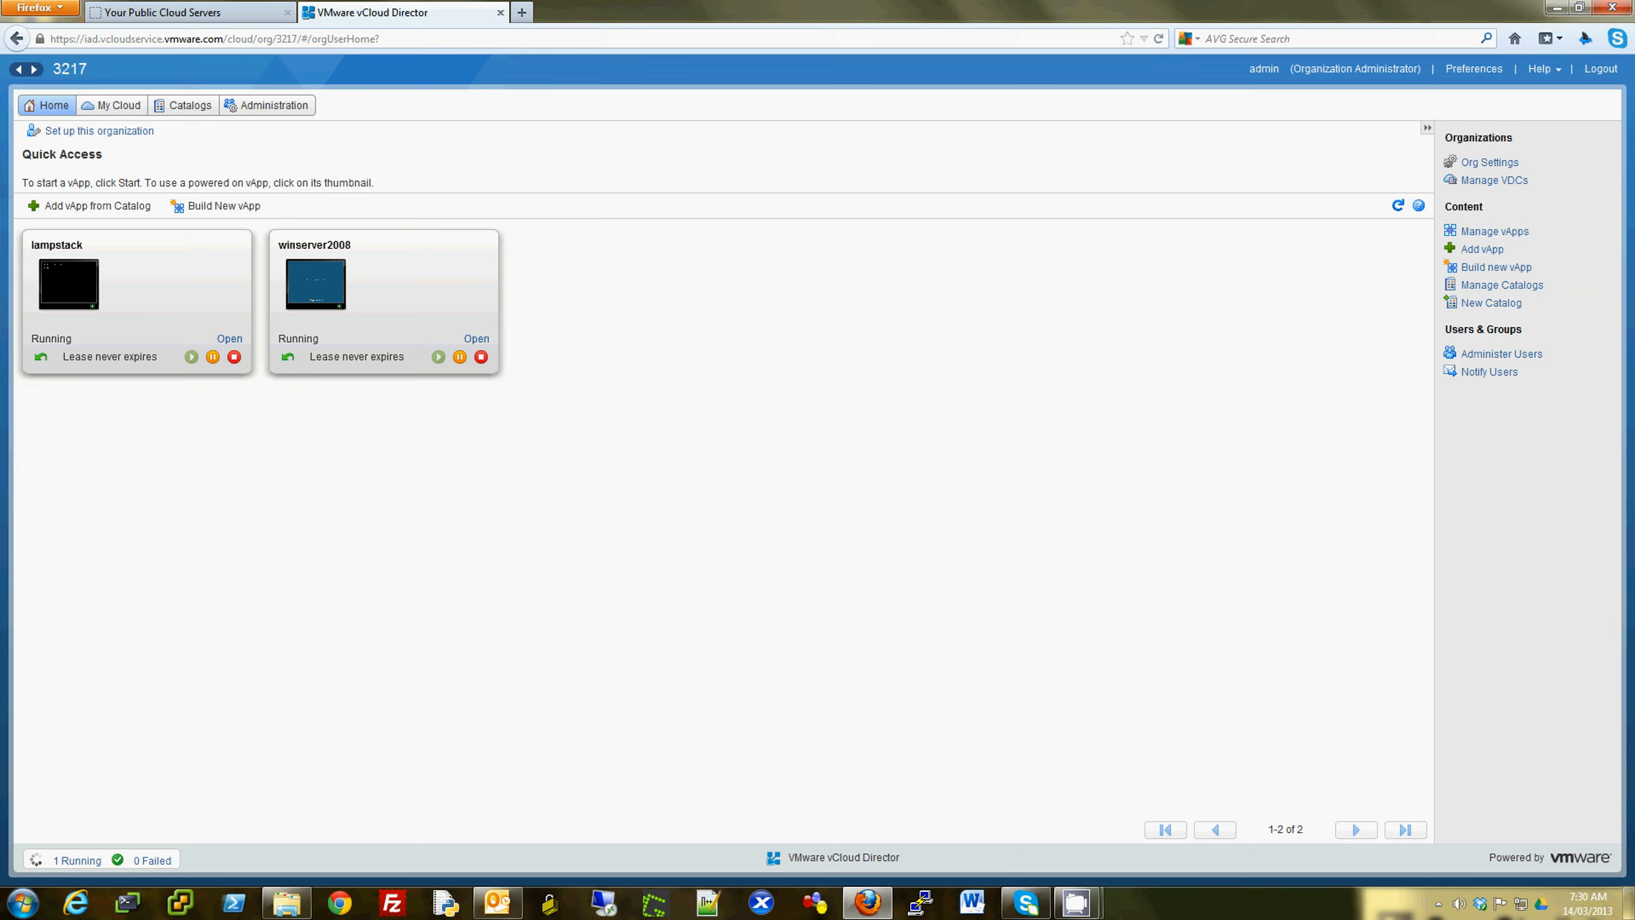
mouse_move(1078, 903)
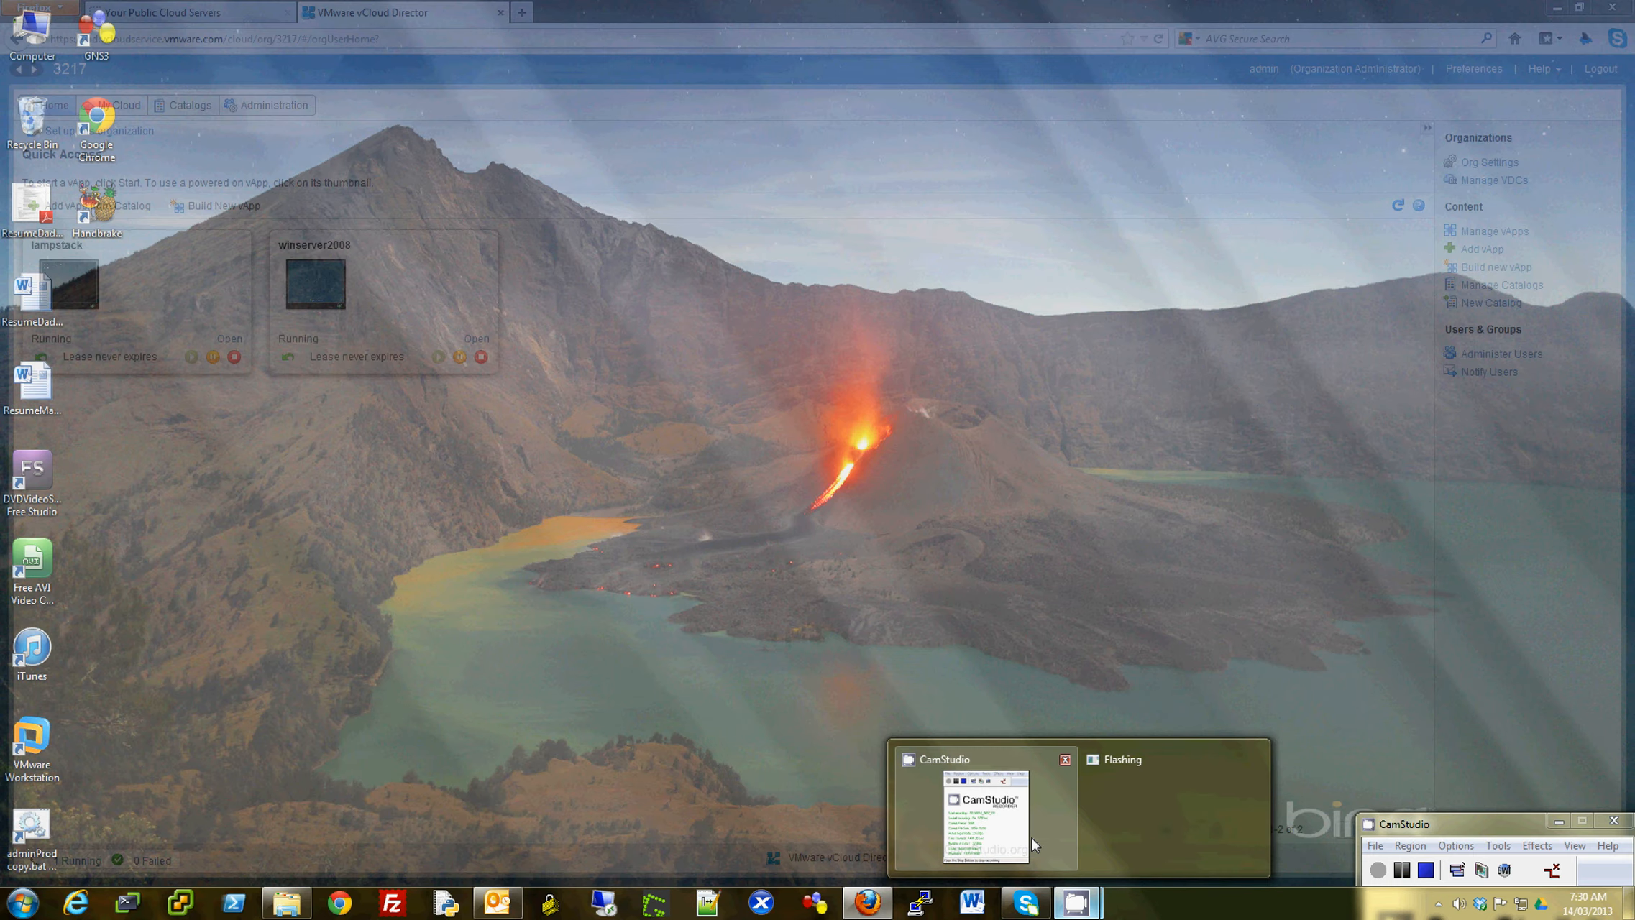